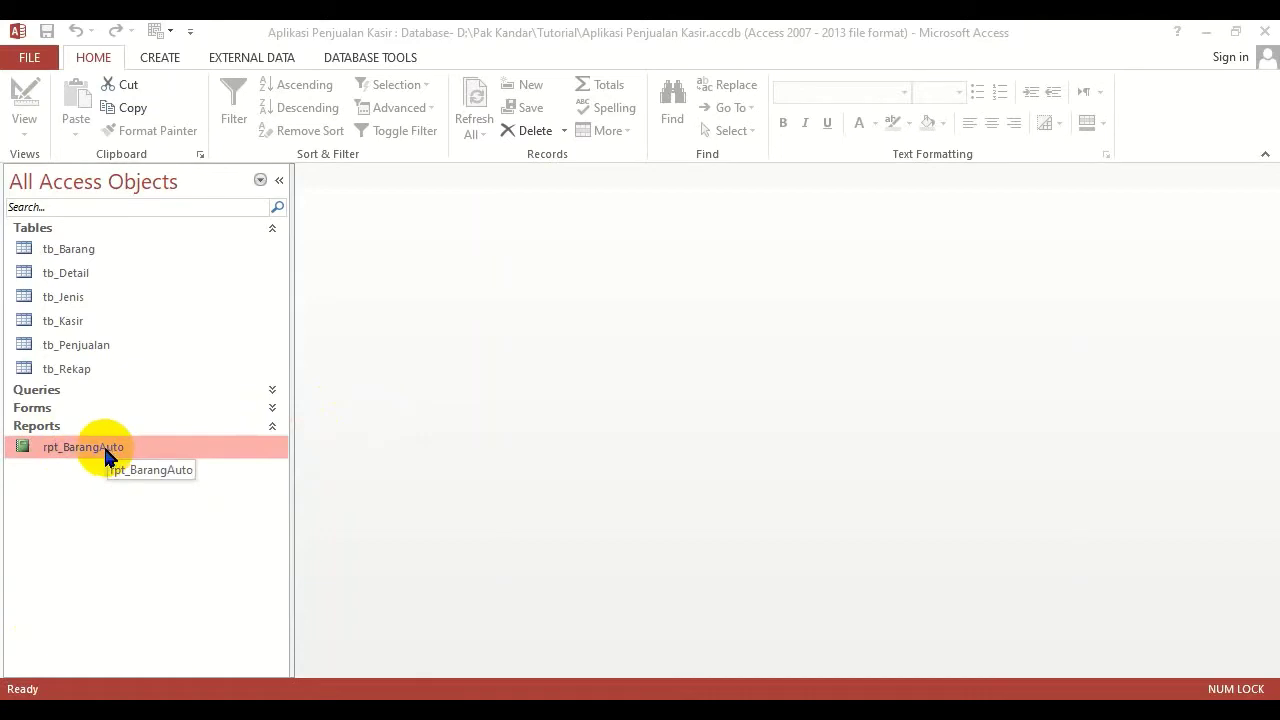
Preview the rpt_BarangAuto report in a maximized window and close it.
double_click(107, 453)
click(790, 60)
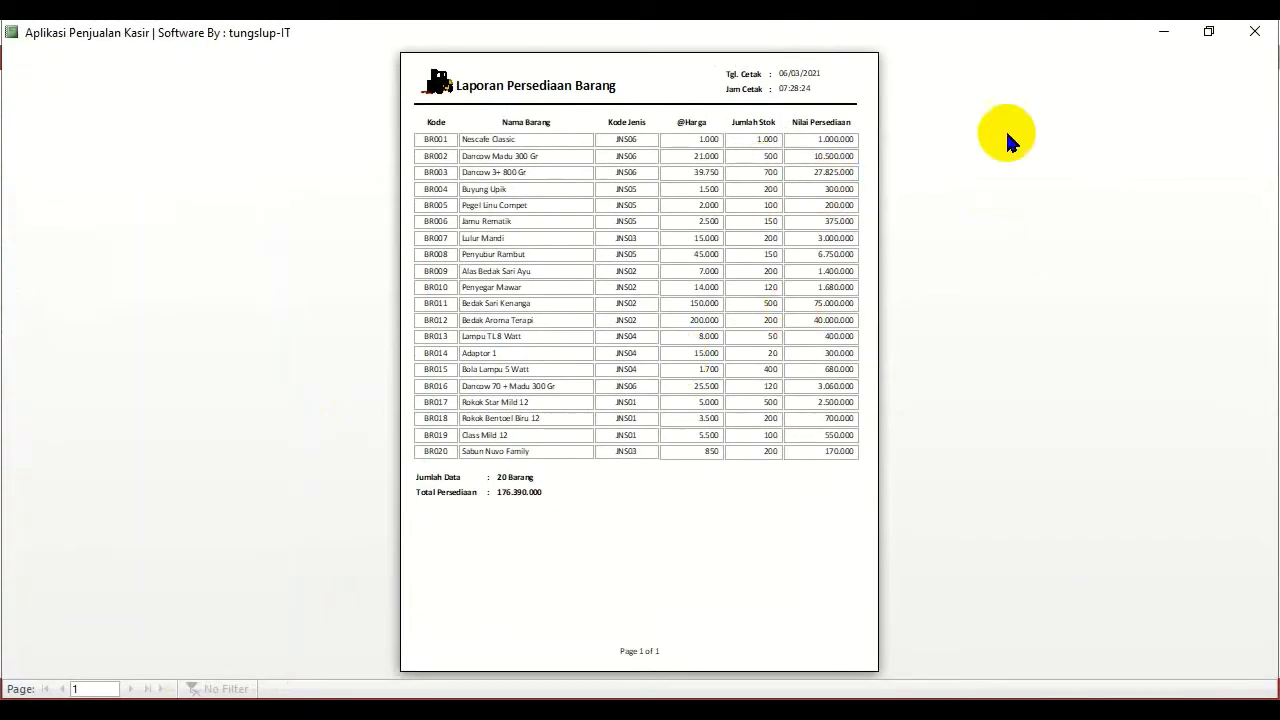
click(1271, 33)
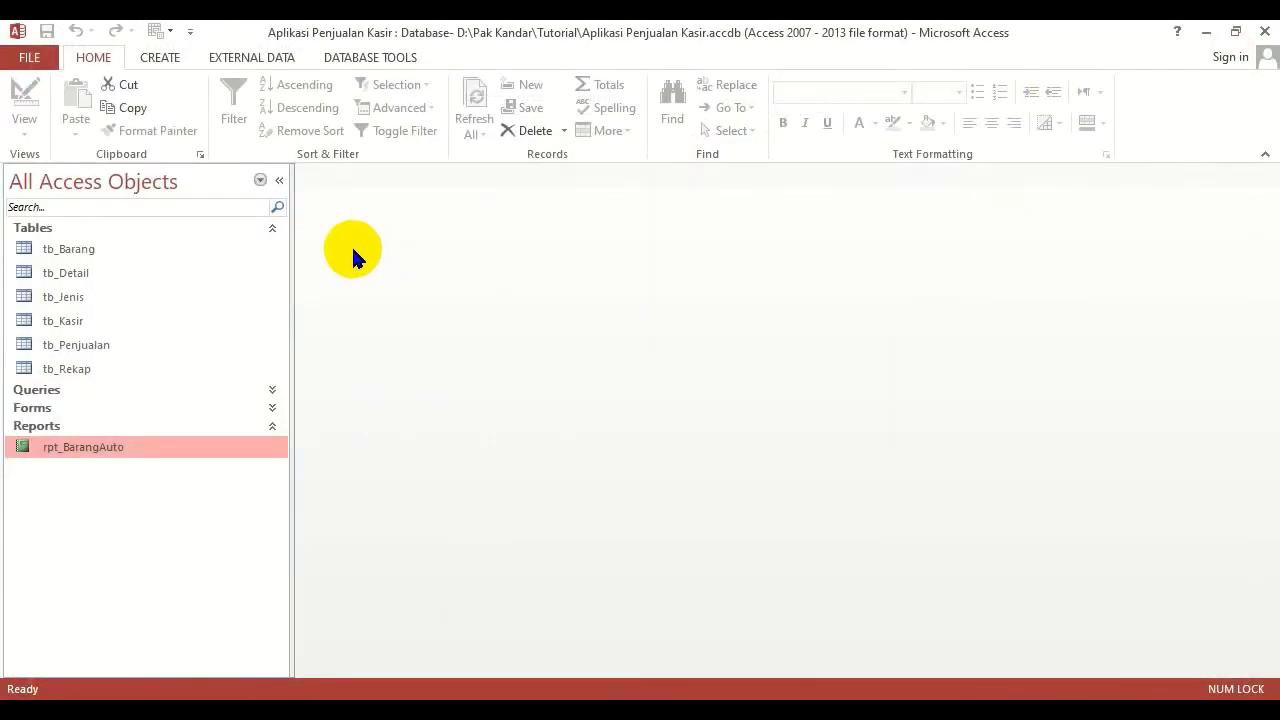
Reopen the rpt_BarangAuto report maximized, examine its header, item rows and footer totals up close, and close it.
click(160, 57)
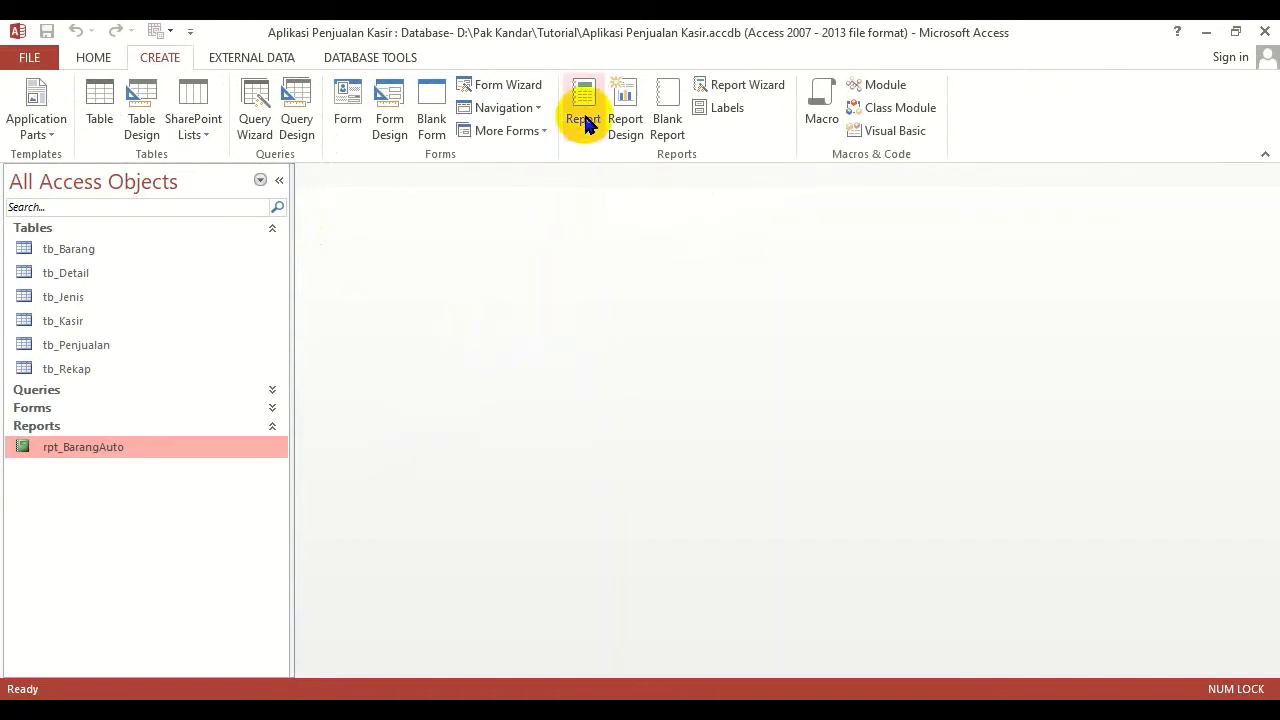
click(88, 252)
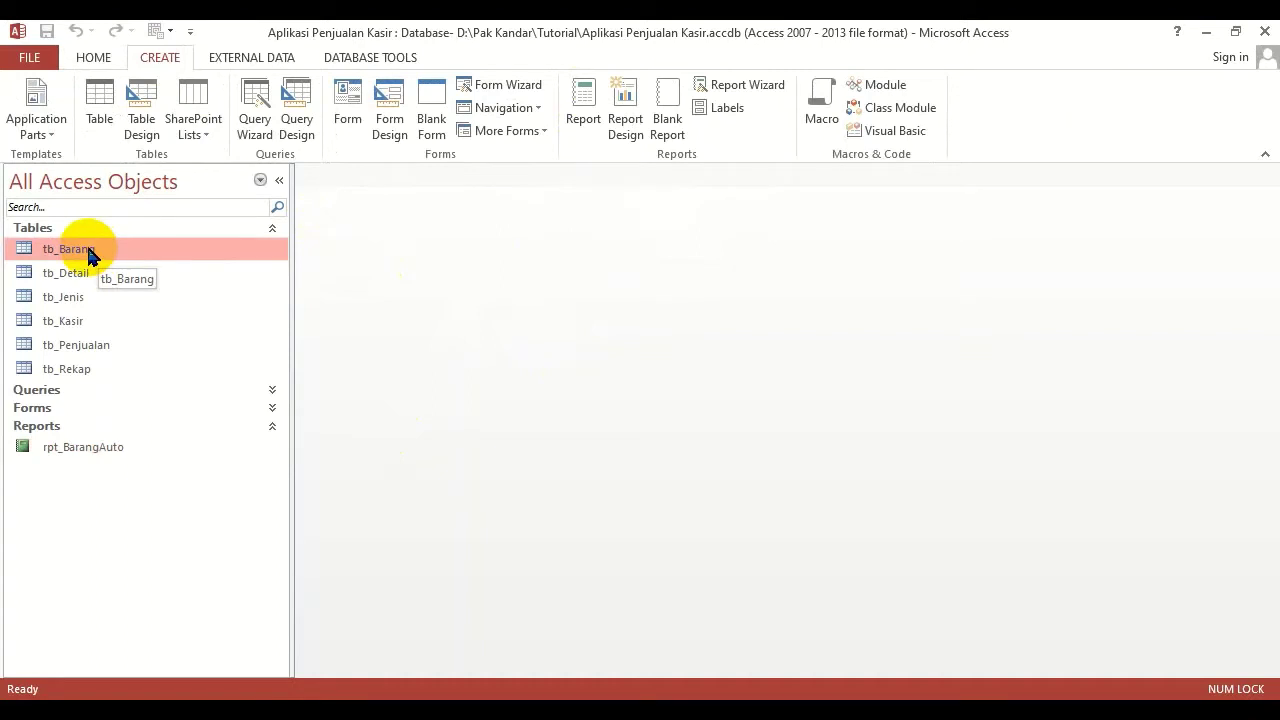
double_click(108, 446)
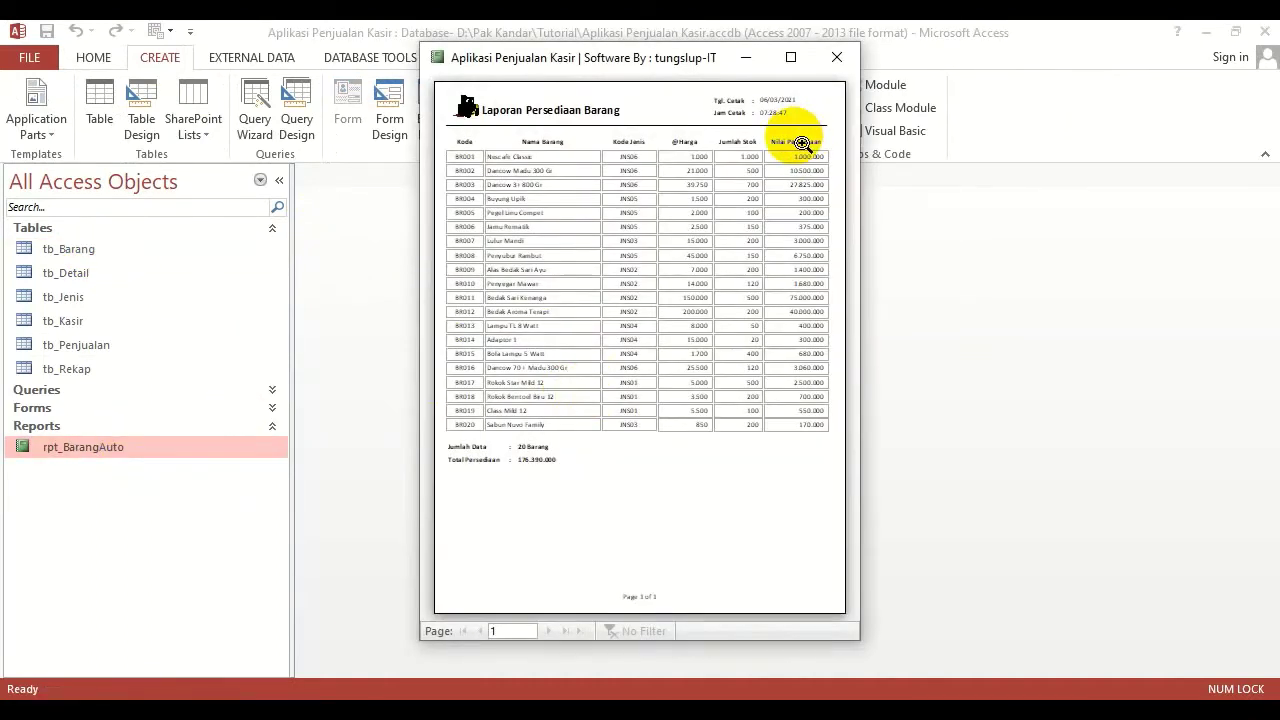
click(791, 57)
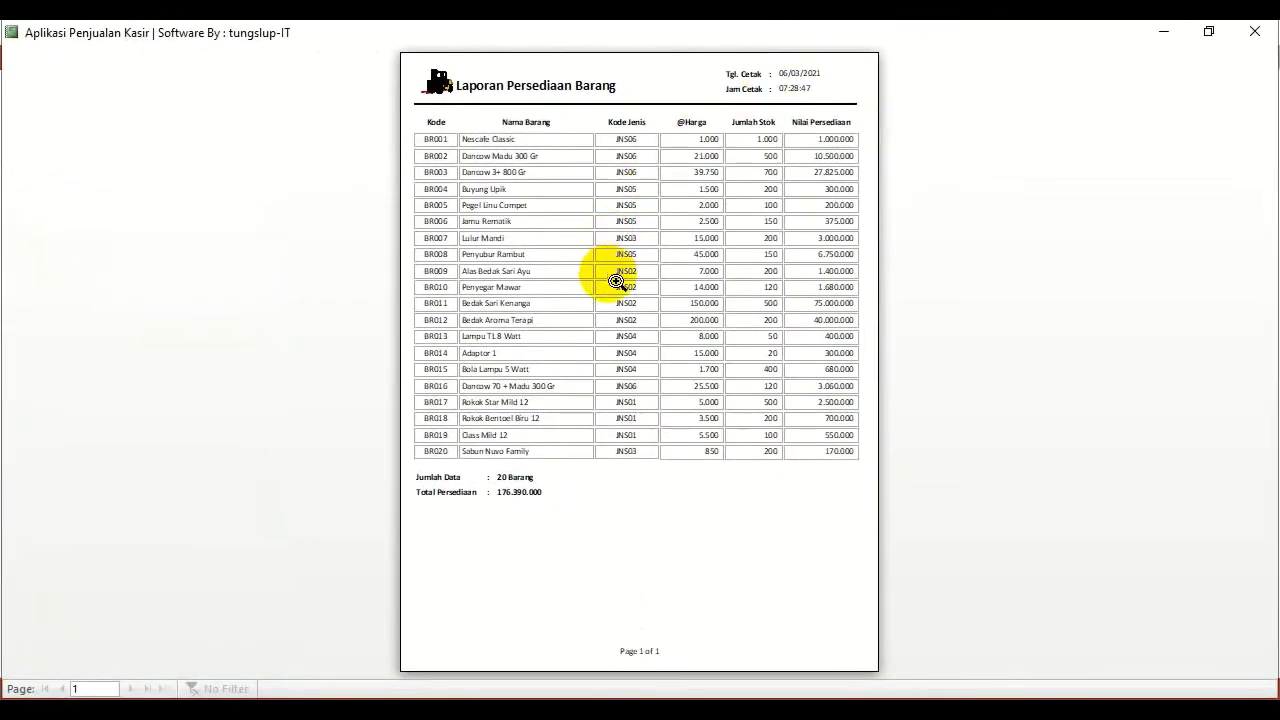
click(664, 101)
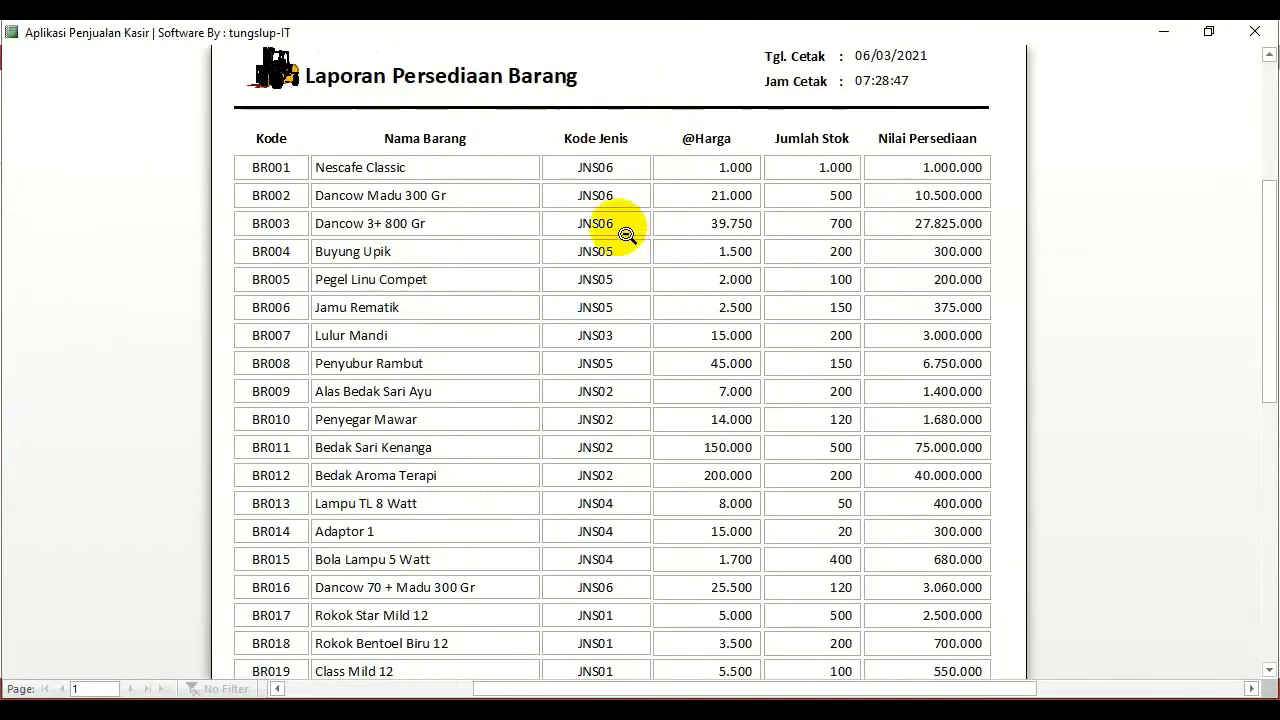
scroll(626, 234, up, 1)
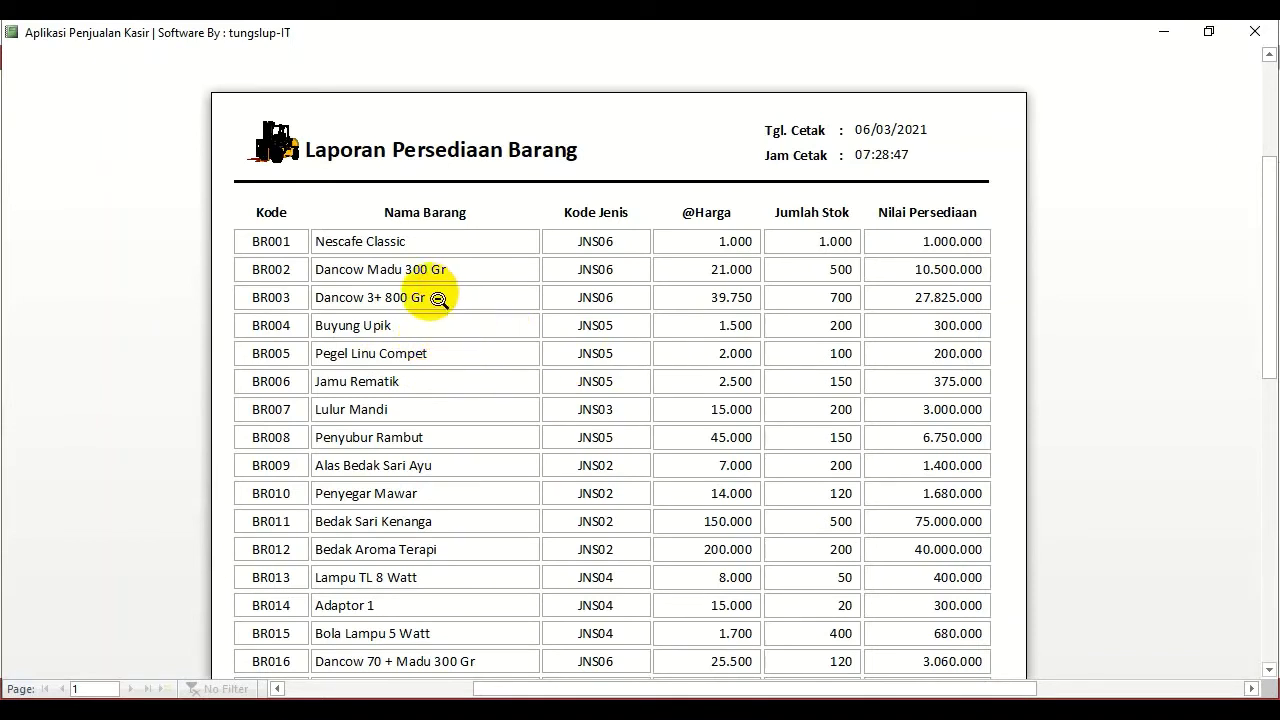
scroll(438, 299, down, 5)
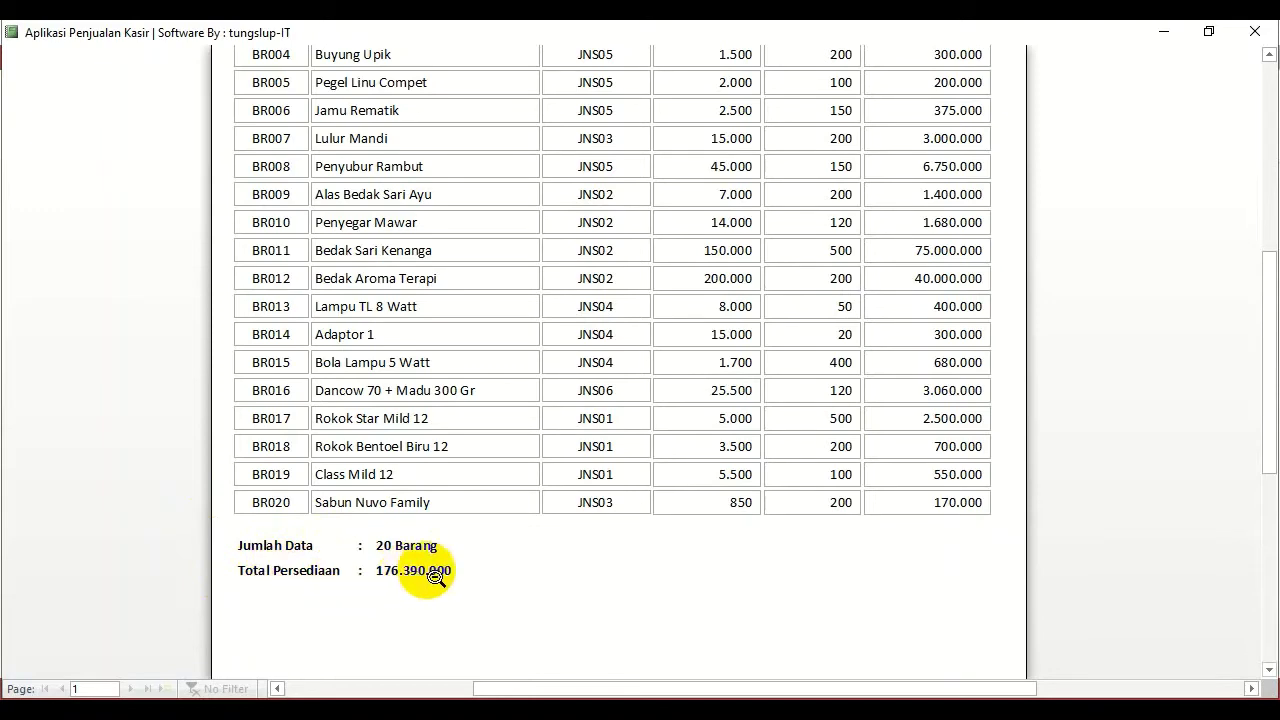
scroll(403, 551, up, 3)
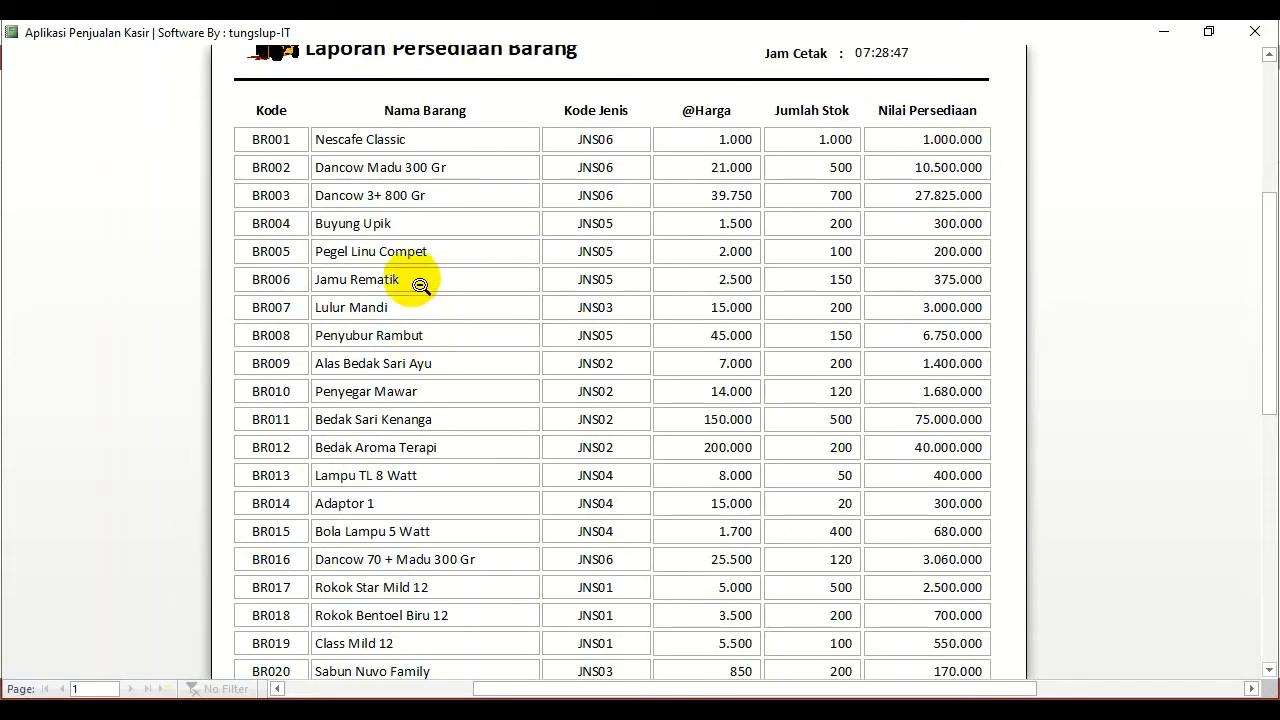
scroll(405, 288, down, 3)
scroll(392, 287, up, 3)
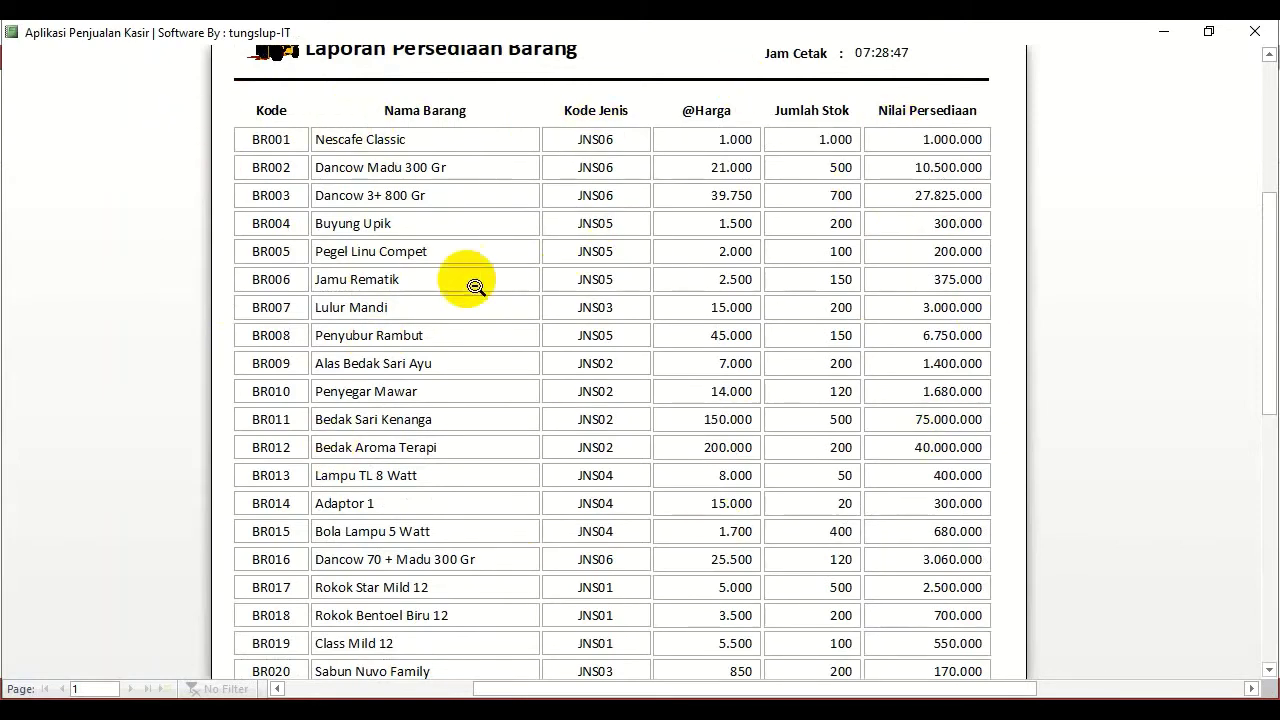
scroll(450, 282, up, 2)
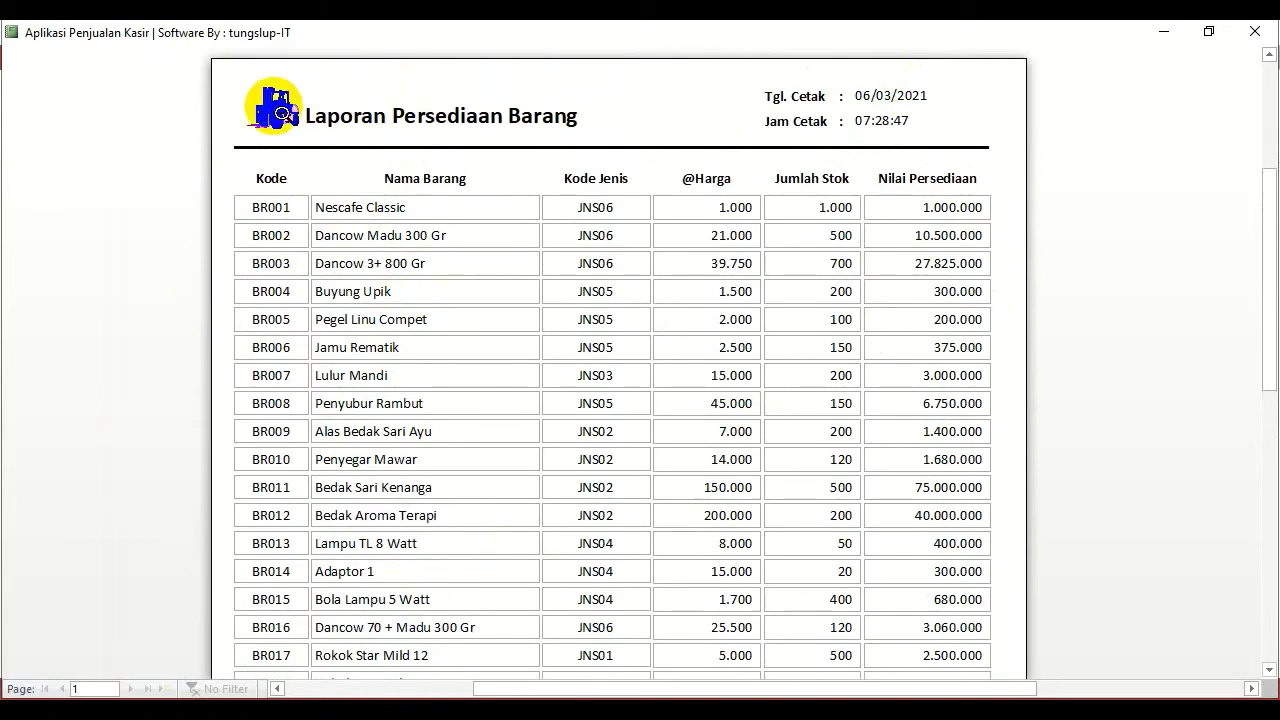
scroll(271, 171, down, 8)
scroll(360, 398, up, 4)
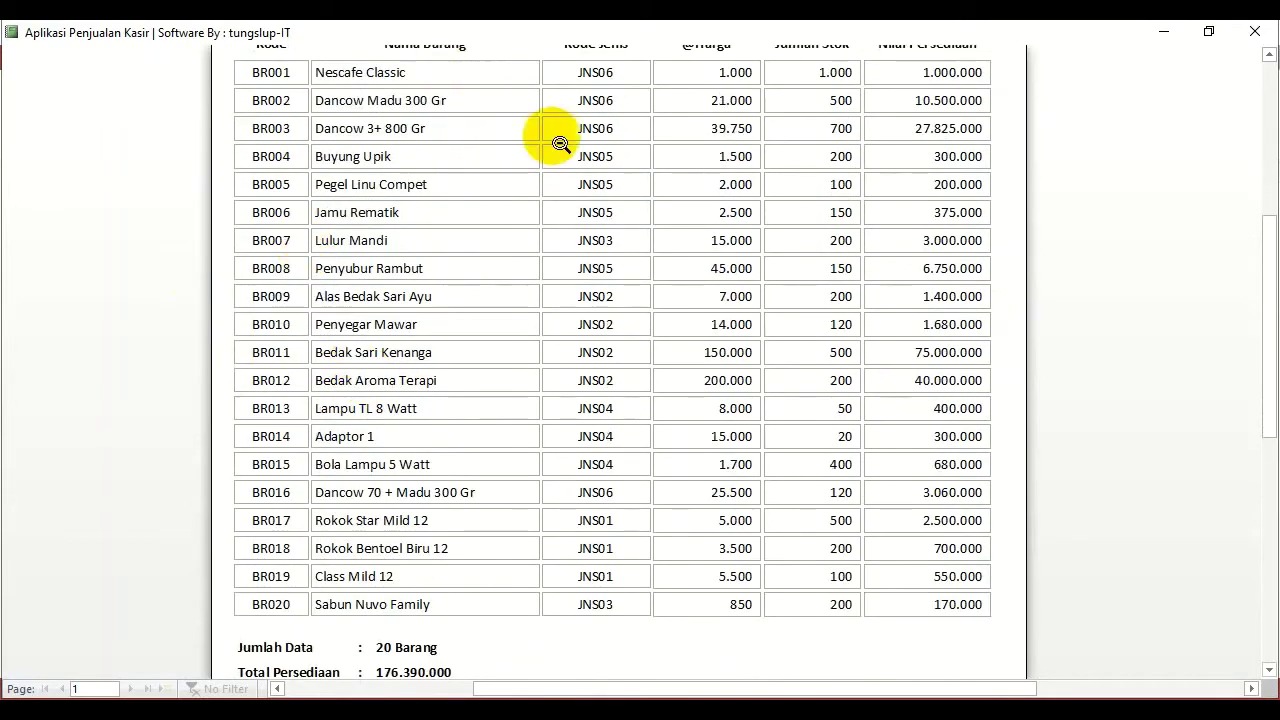
scroll(560, 143, up, 2)
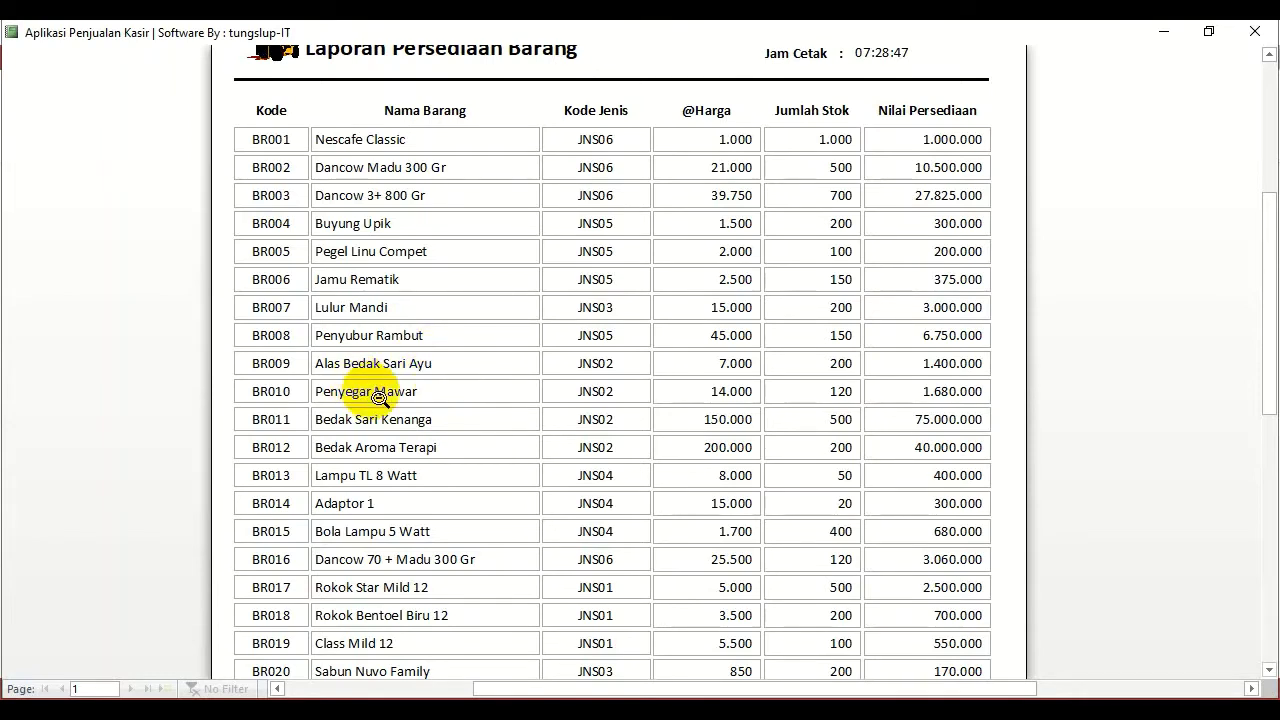
click(1254, 31)
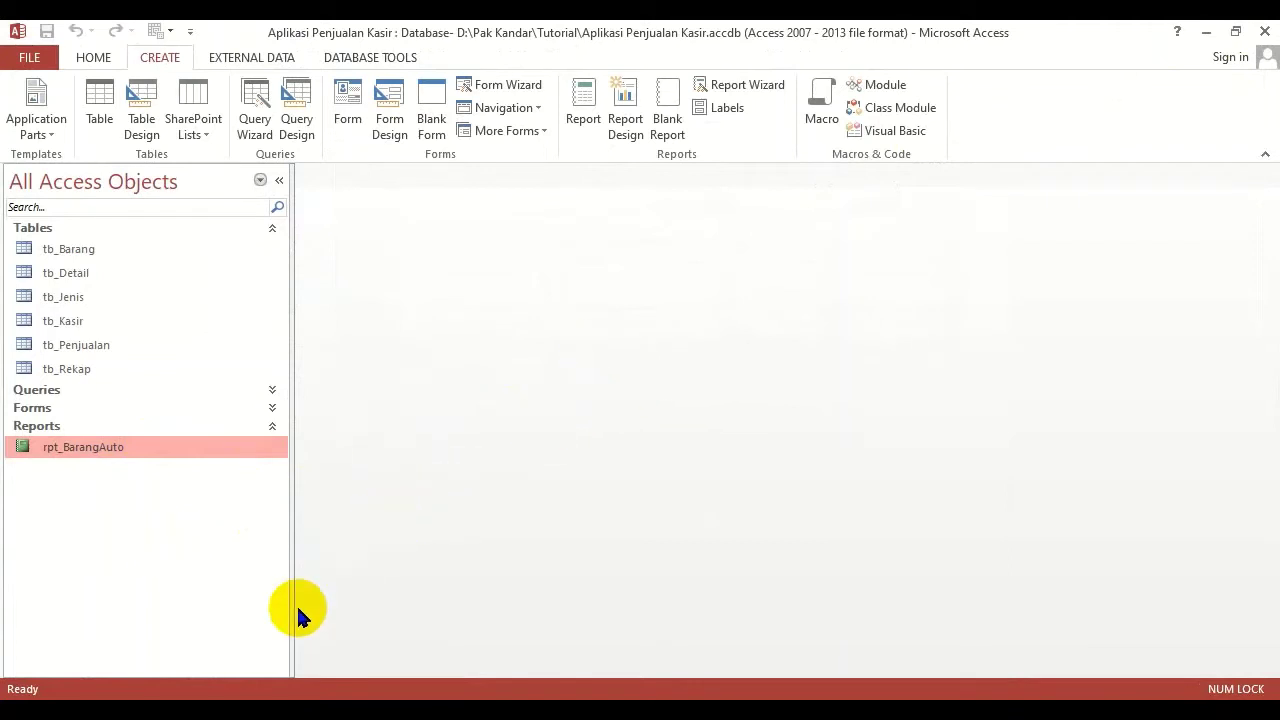
Duplicate the rpt_BarangAuto report under the name rpt_PersediaanTabel.
click(572, 414)
click(66, 370)
click(85, 450)
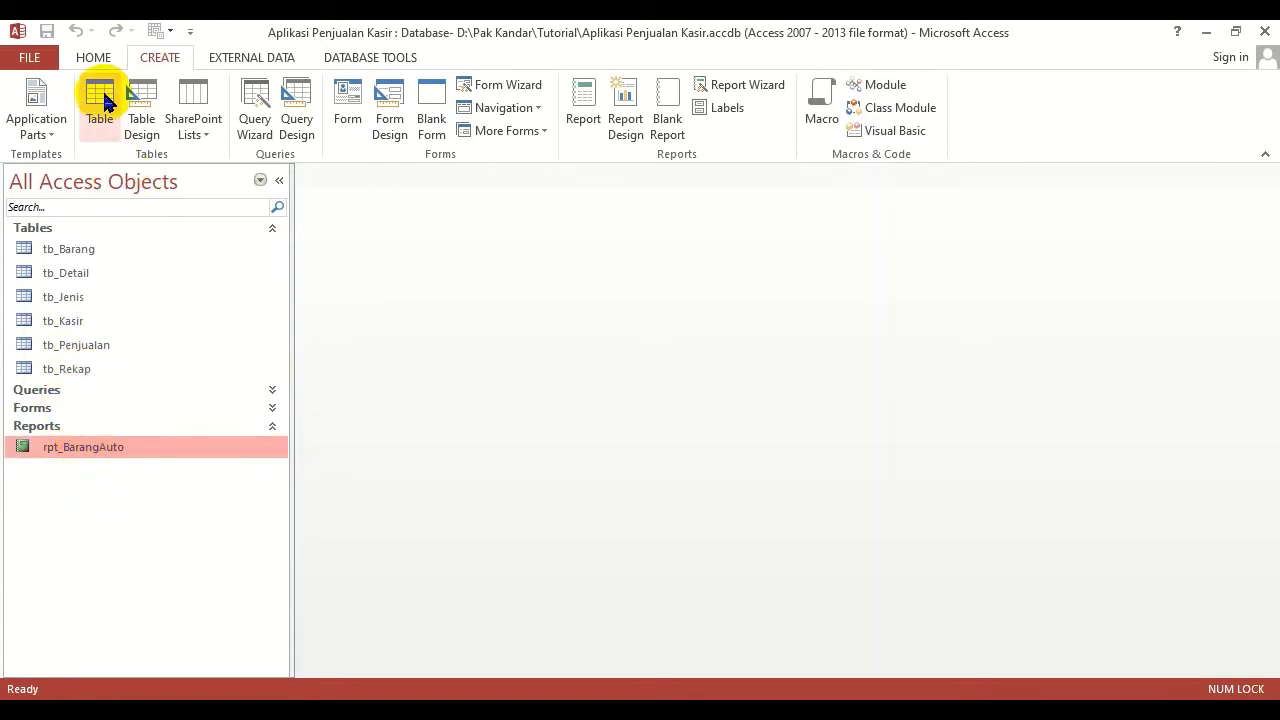
click(93, 57)
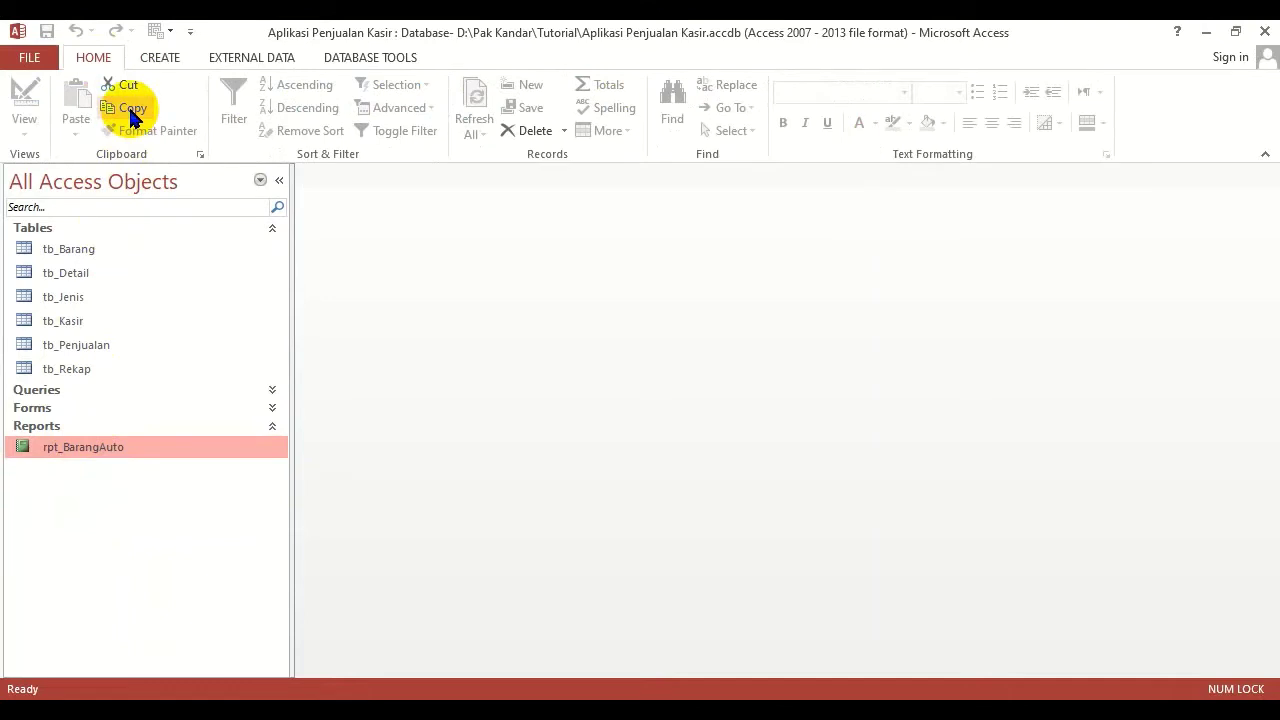
click(130, 108)
click(72, 97)
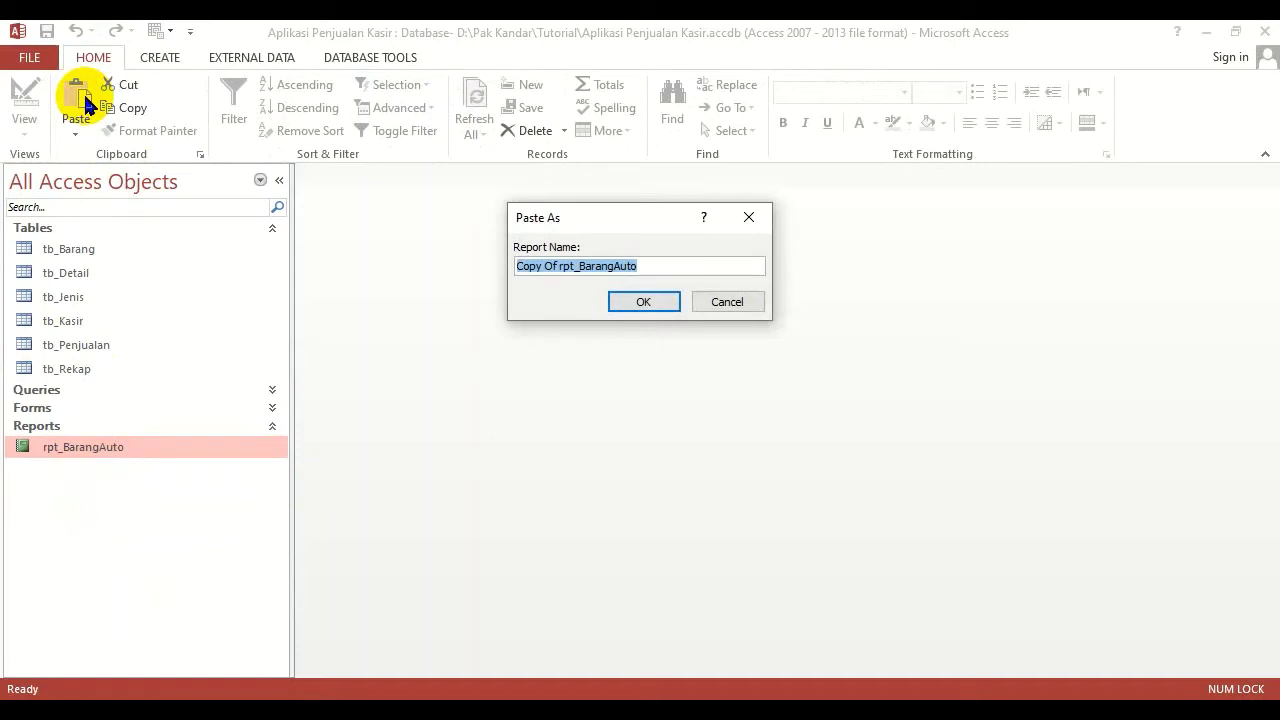
key(Home)
key(Delete)
key(Delete)
key(Delete)
key(Delete)
key(Delete)
key(Delete)
key(Delete)
key(Delete)
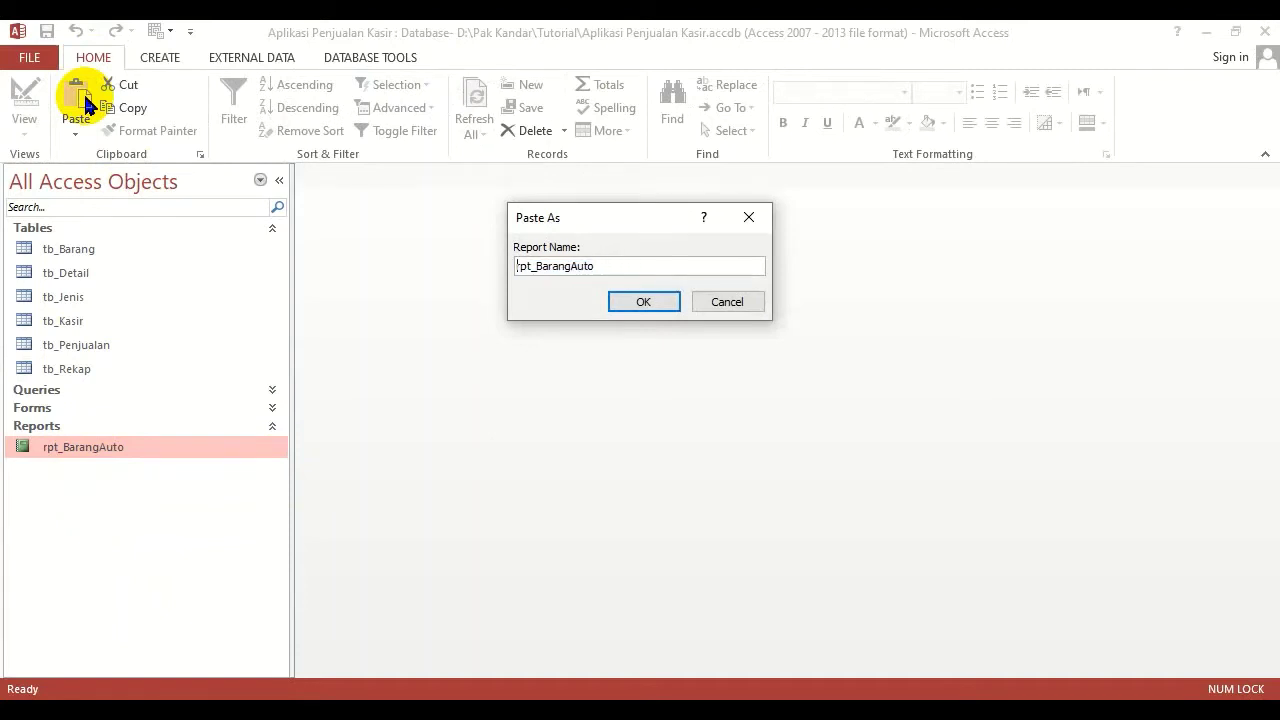
key(BackSpace)
key(BackSpace)
key(BackSpace)
key(BackSpace)
key(BackSpace)
key(BackSpace)
key(BackSpace)
key(BackSpace)
key(BackSpace)
key(BackSpace)
text(PersediaanT)
key(Caps_Lock)
text(RX)
key(BackSpace)
key(BackSpace)
key(Caps_Lock)
text(abel)
click(618, 305)
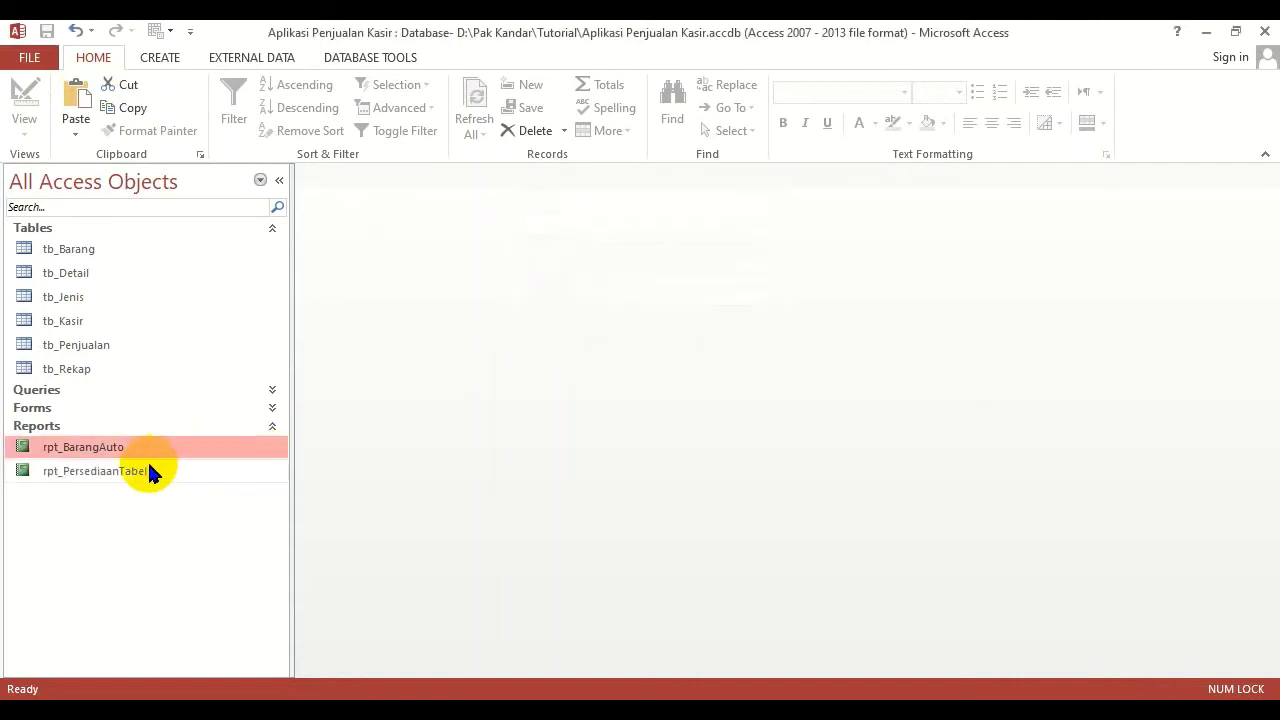
Open the rpt_PersediaanTabel report maximized and view its item rows at a larger size.
click(145, 474)
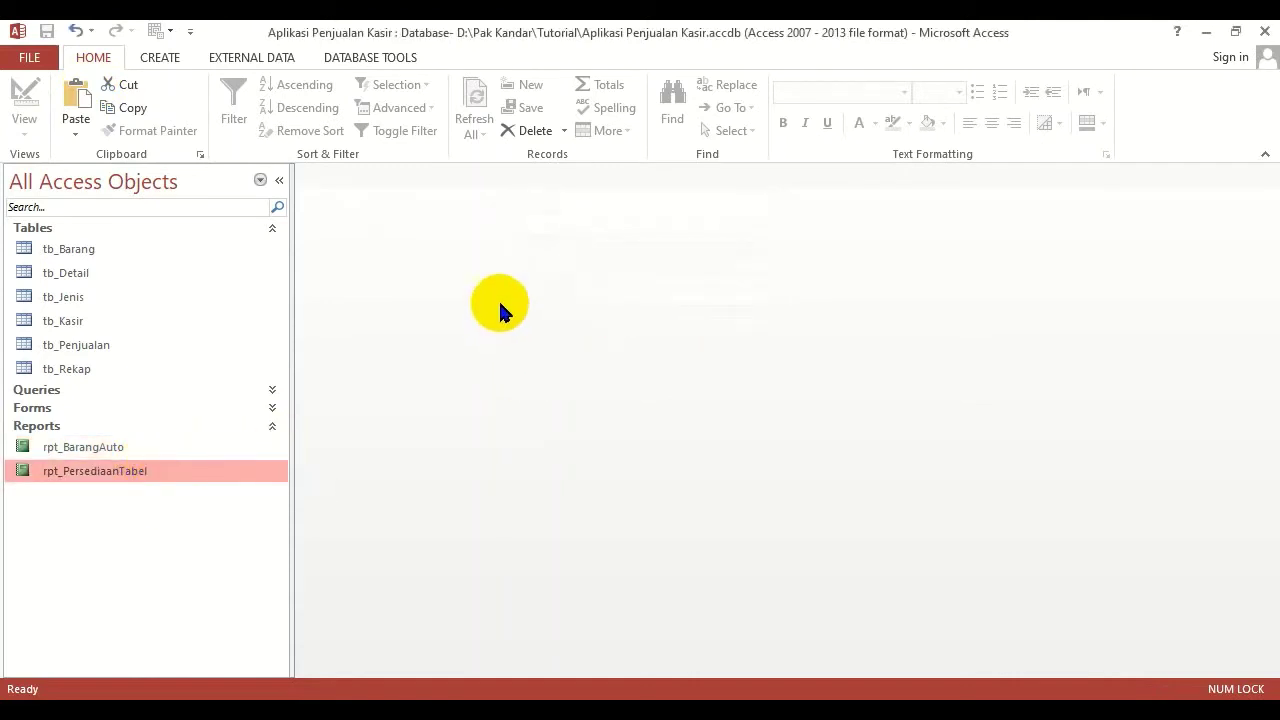
click(104, 452)
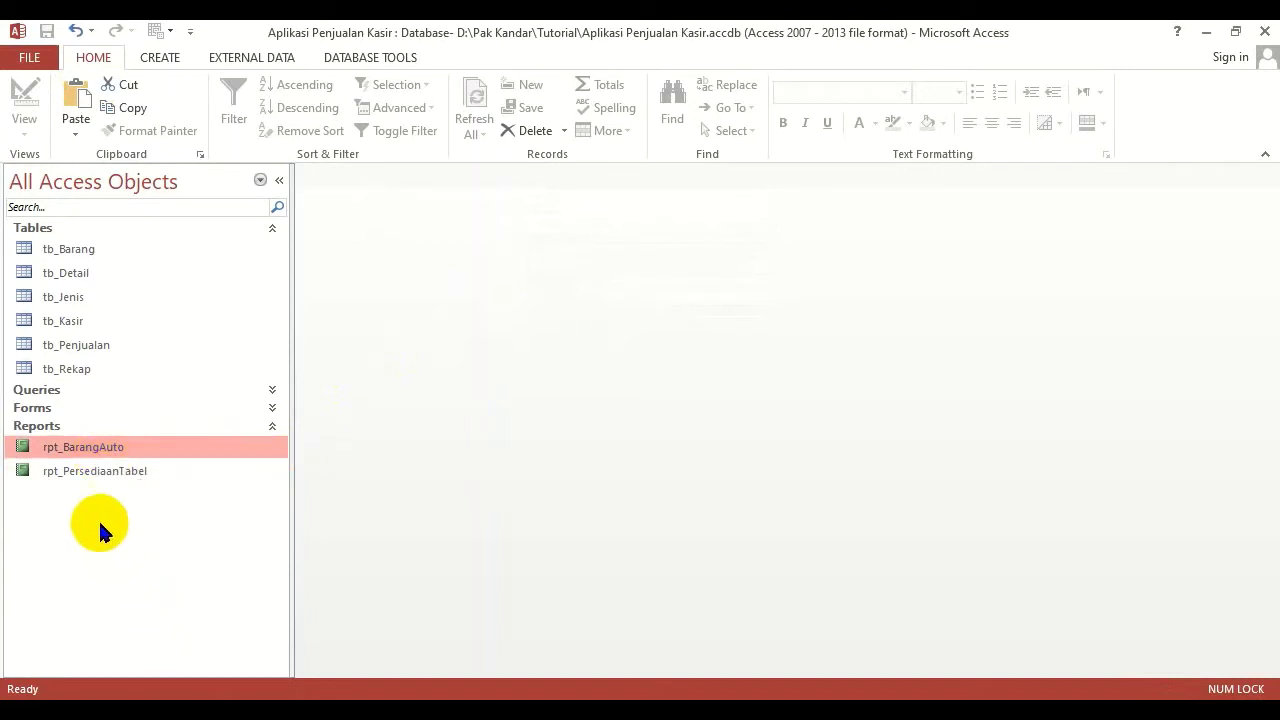
click(117, 478)
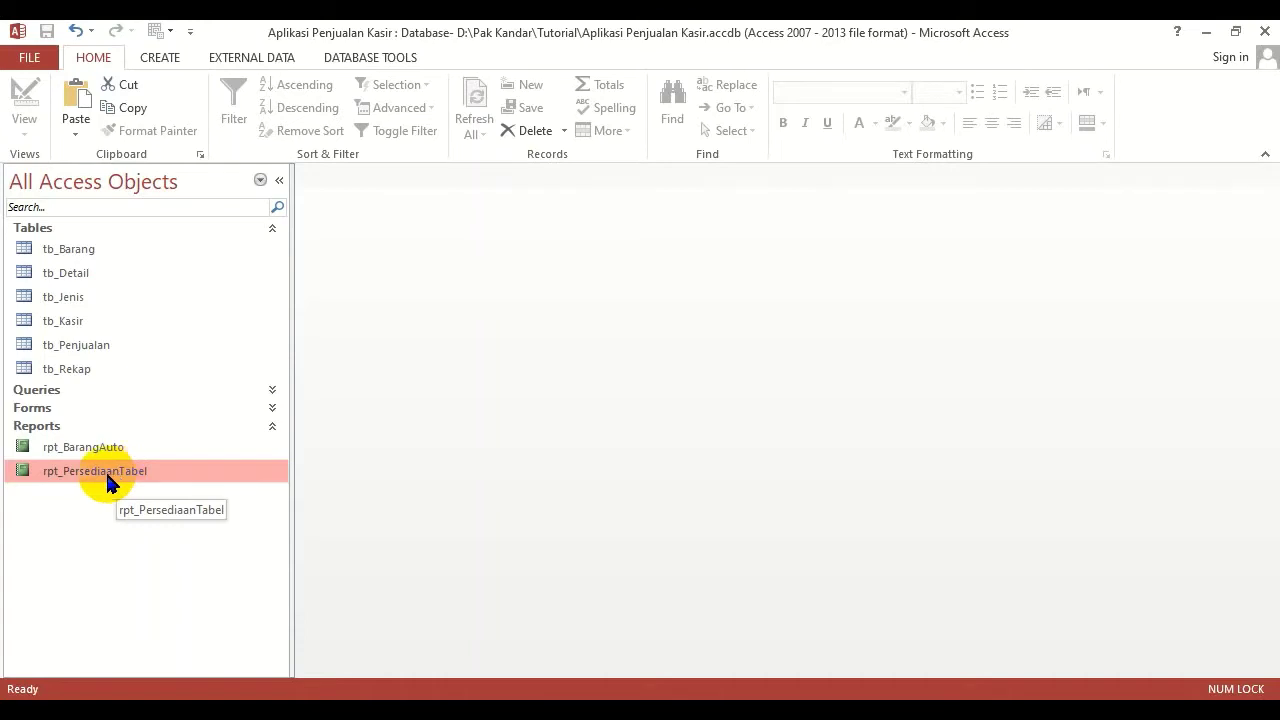
double_click(107, 476)
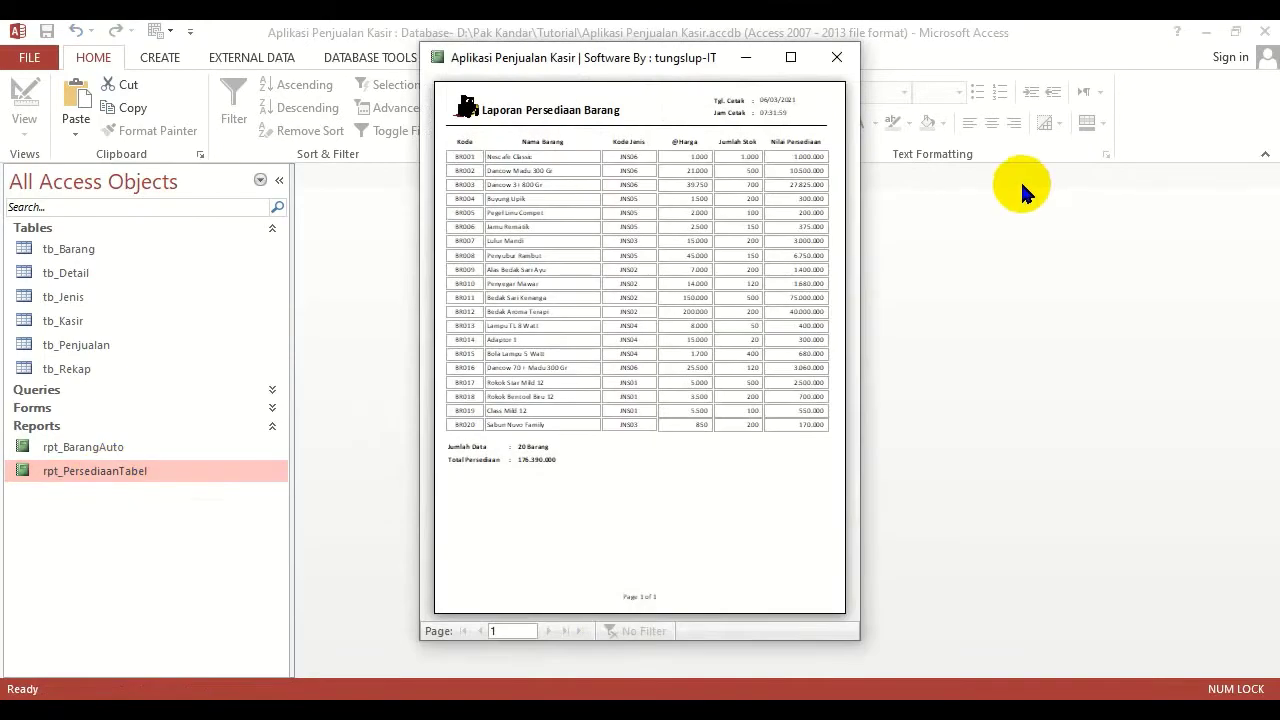
click(790, 57)
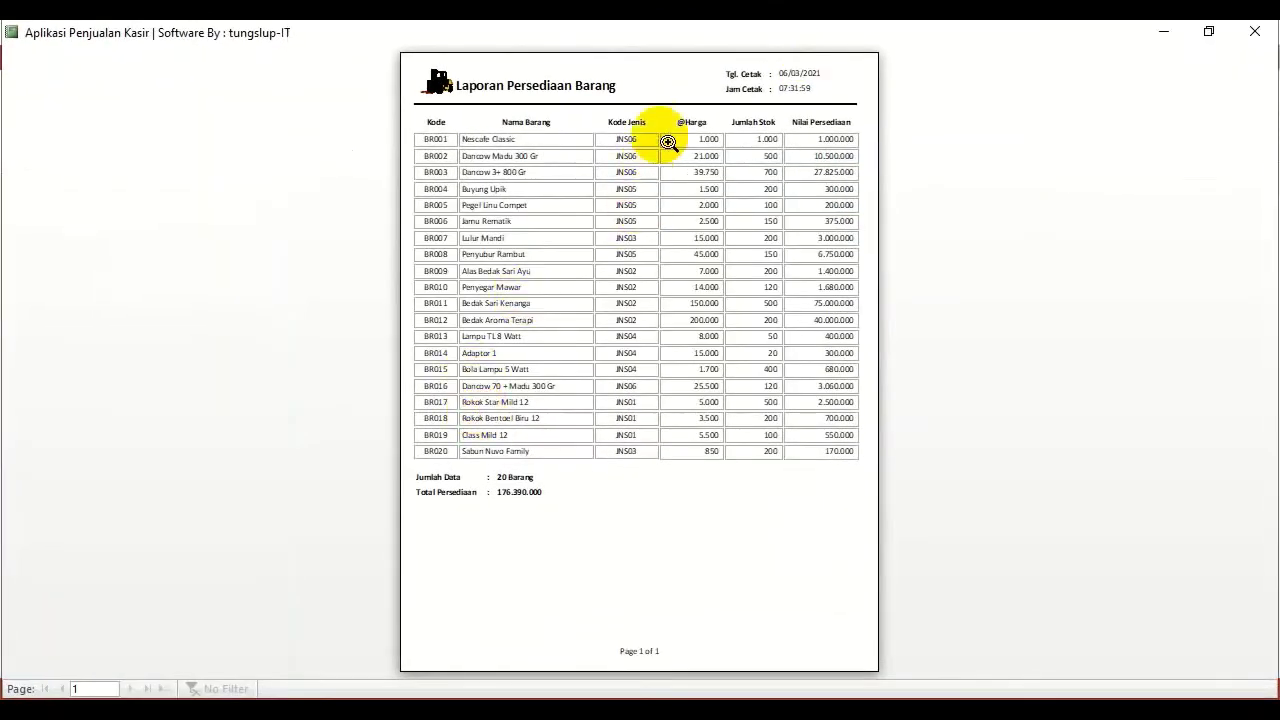
click(668, 102)
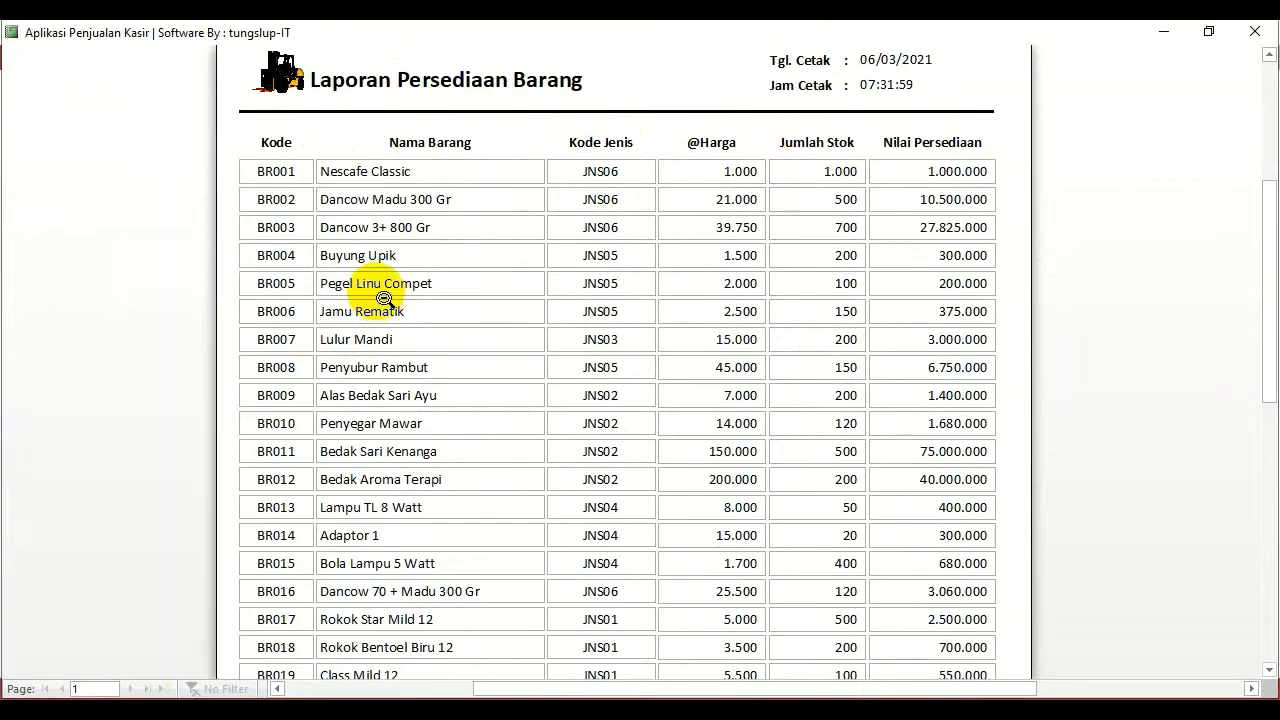
Switch the rpt_PersediaanTabel report to Design View and collapse the Navigation Pane.
right_click(422, 180)
click(485, 246)
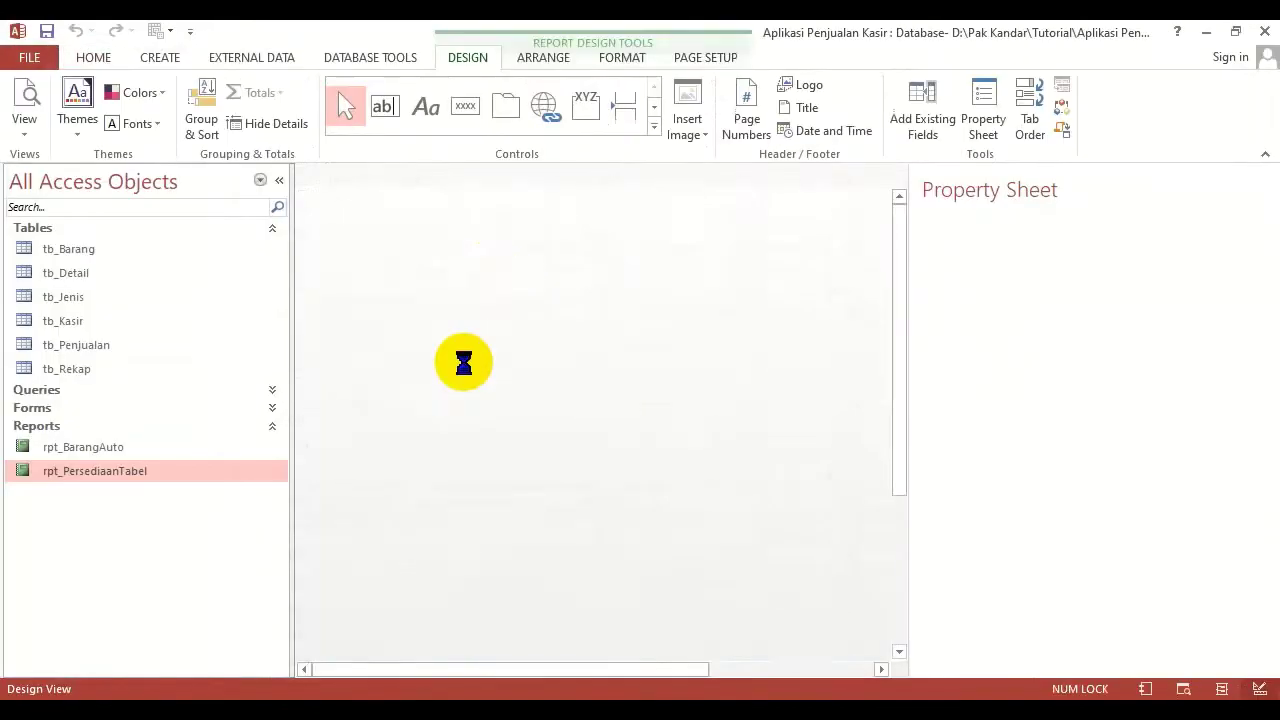
click(282, 186)
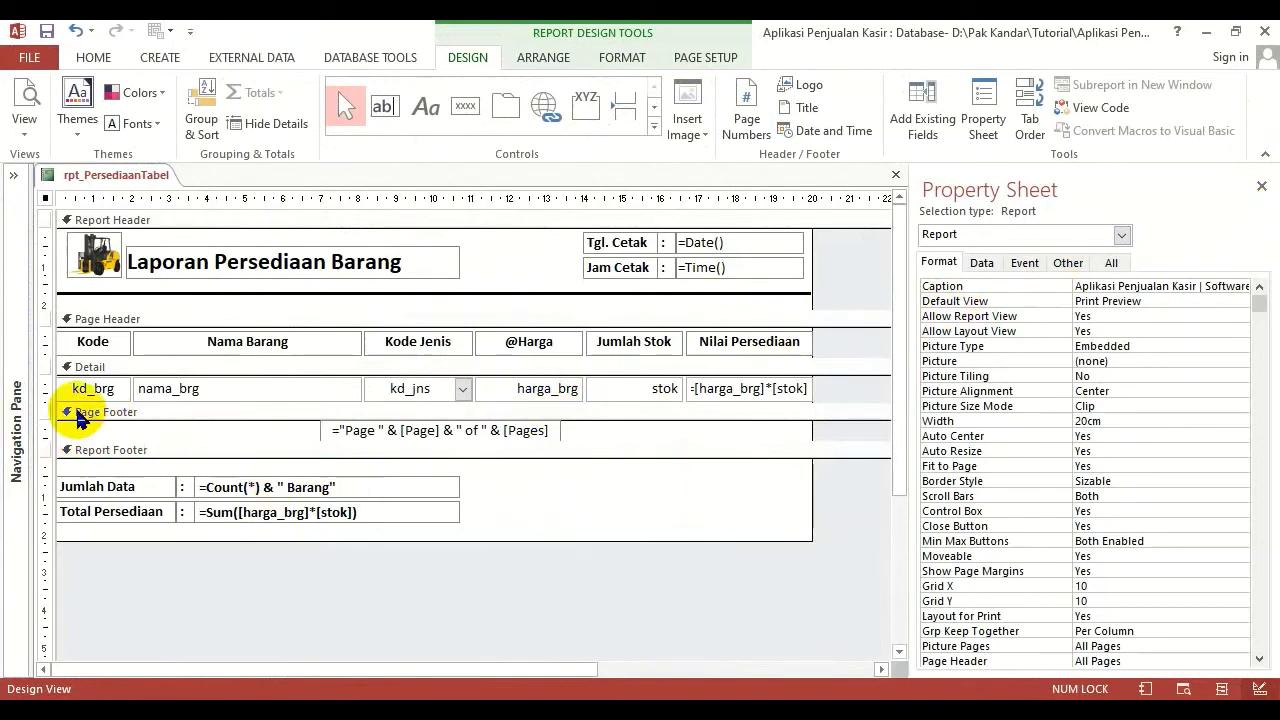
click(162, 320)
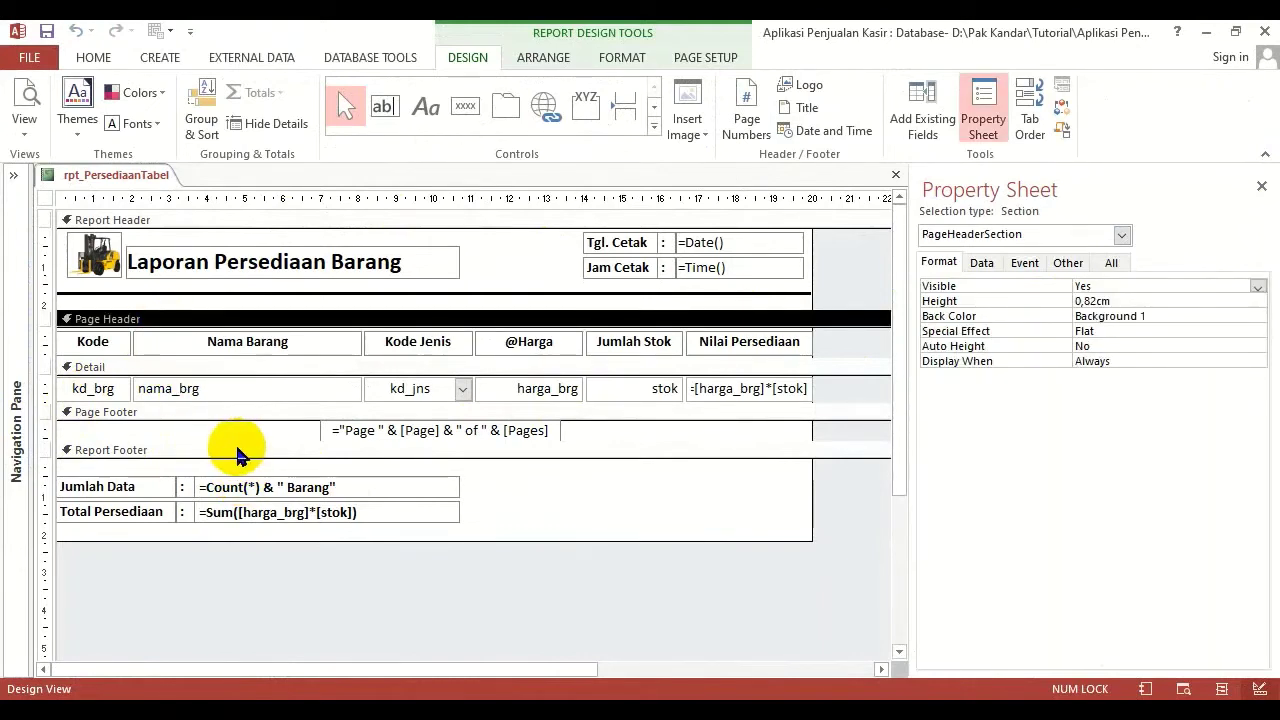
click(285, 590)
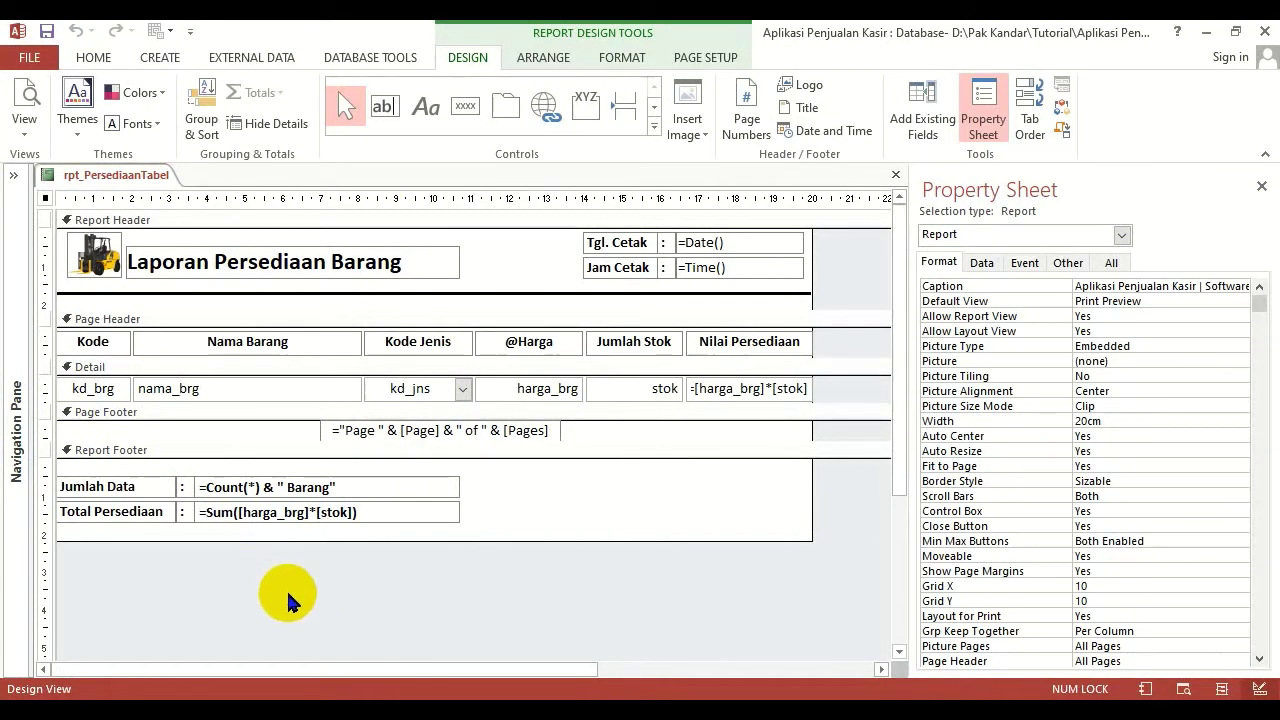
Switch to the Excel workbook Book1 and examine the bordered table in C3:H18 on Sheet1 as a layout model.
key(alt+Tab)
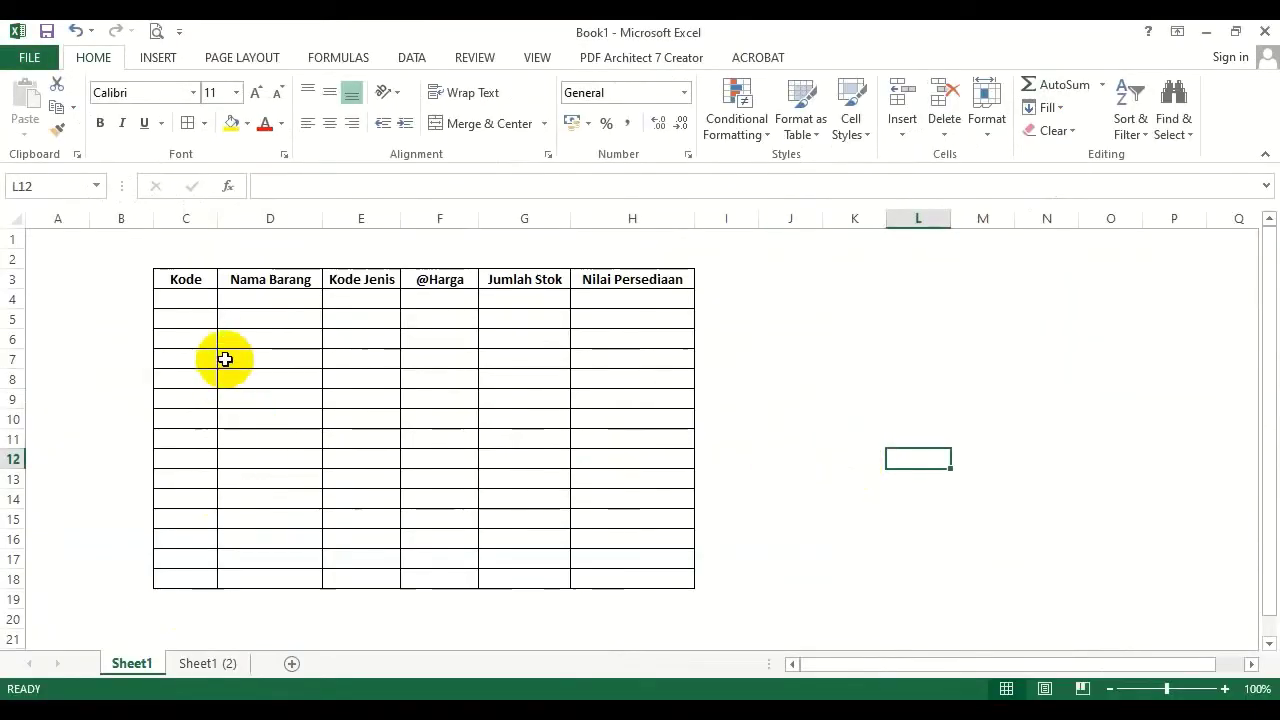
drag(189, 281, 677, 580)
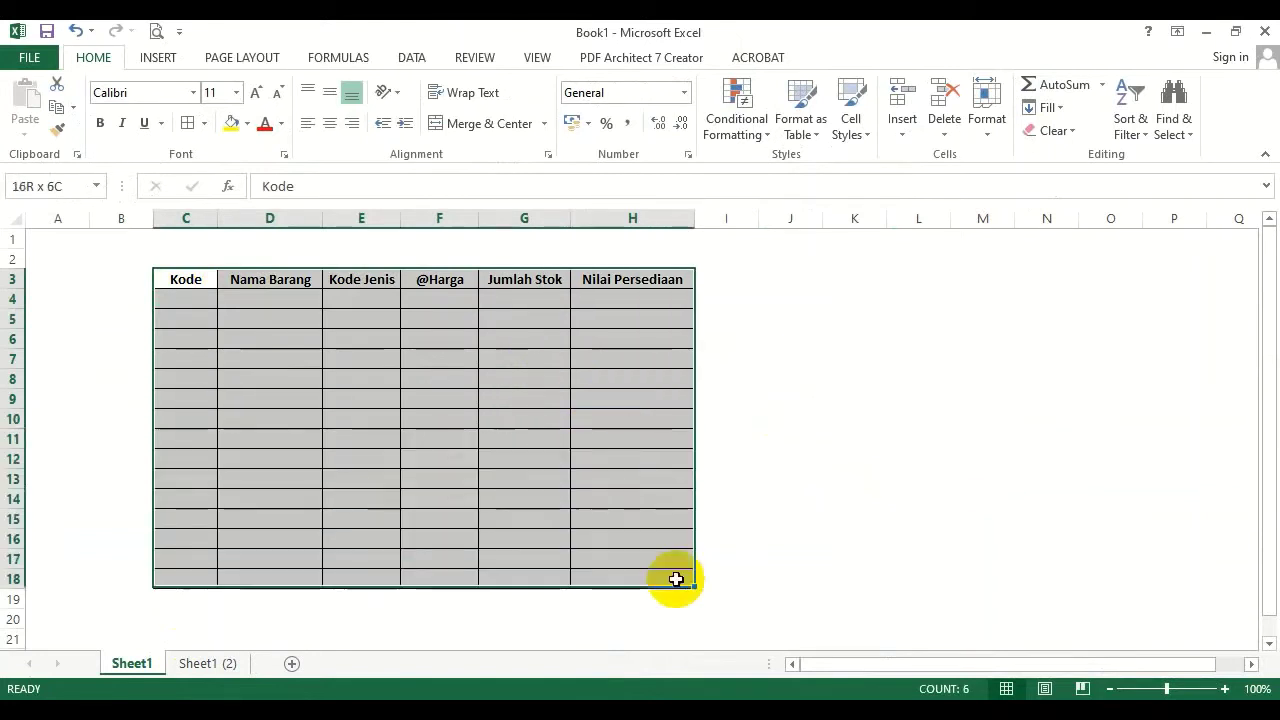
click(774, 457)
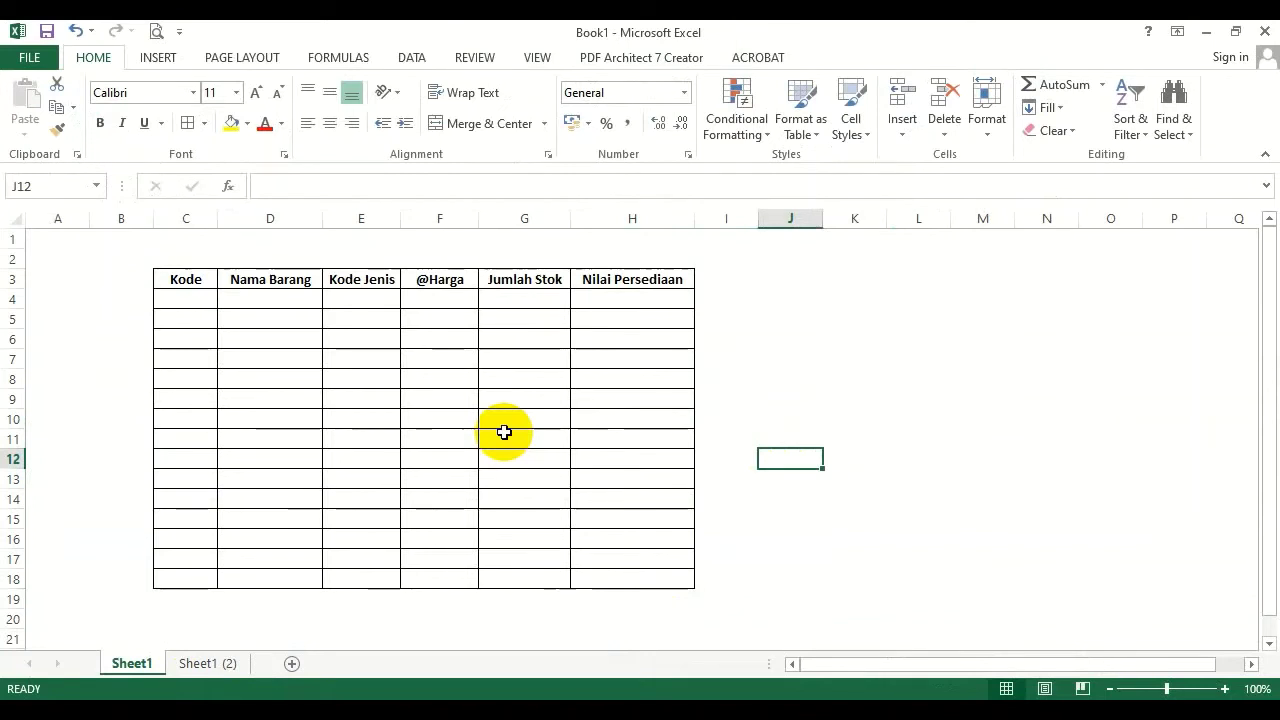
click(797, 333)
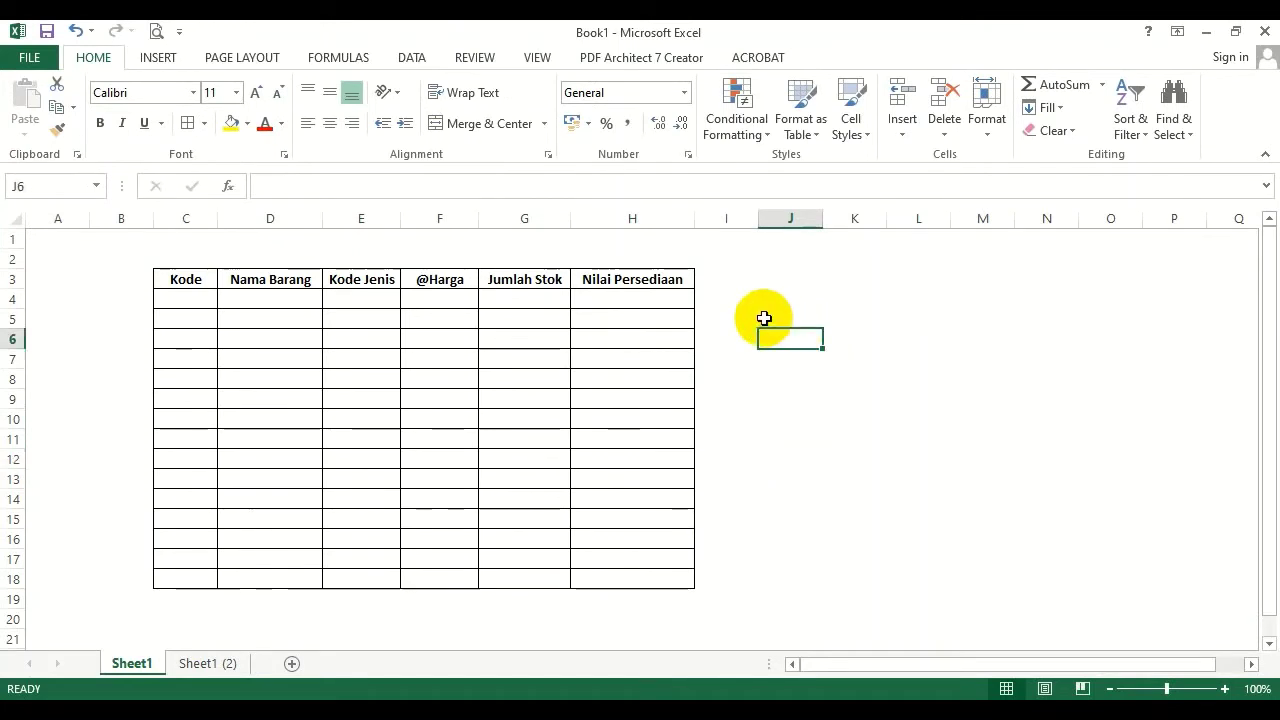
click(780, 264)
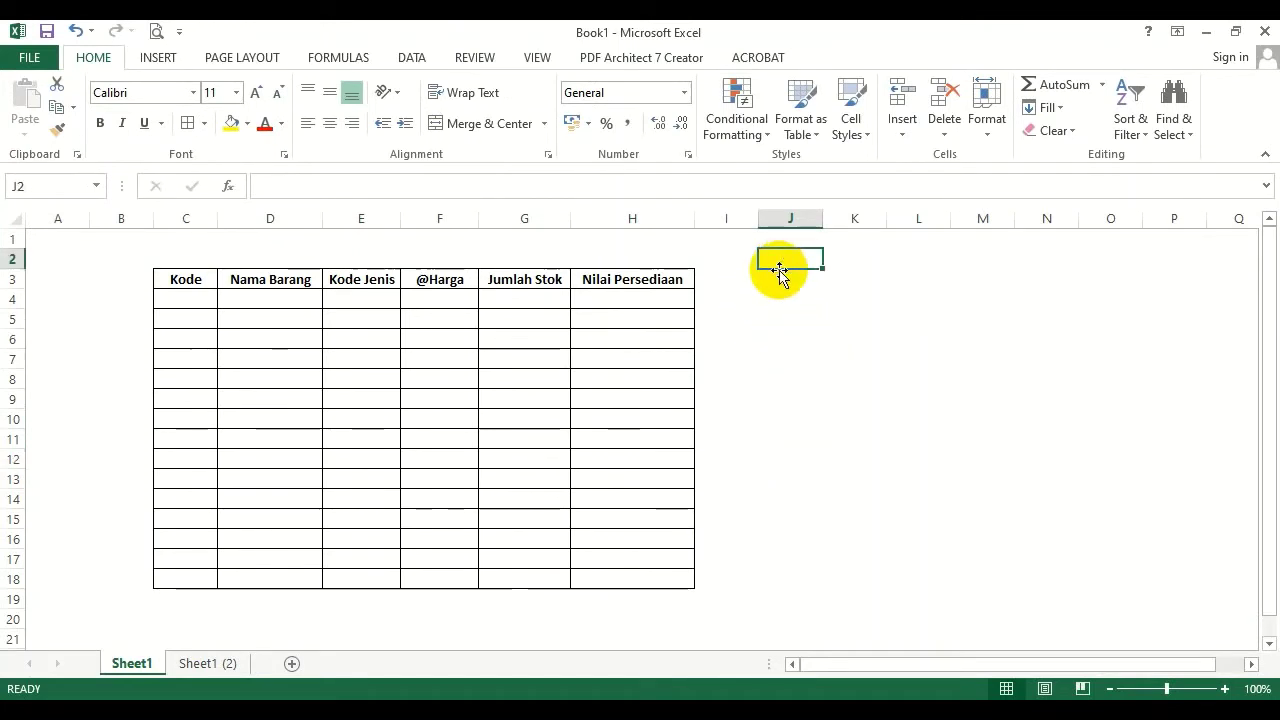
Examine the Kode header cell of the bordered model table and switch back to the rpt_PersediaanTabel report in Access.
click(778, 280)
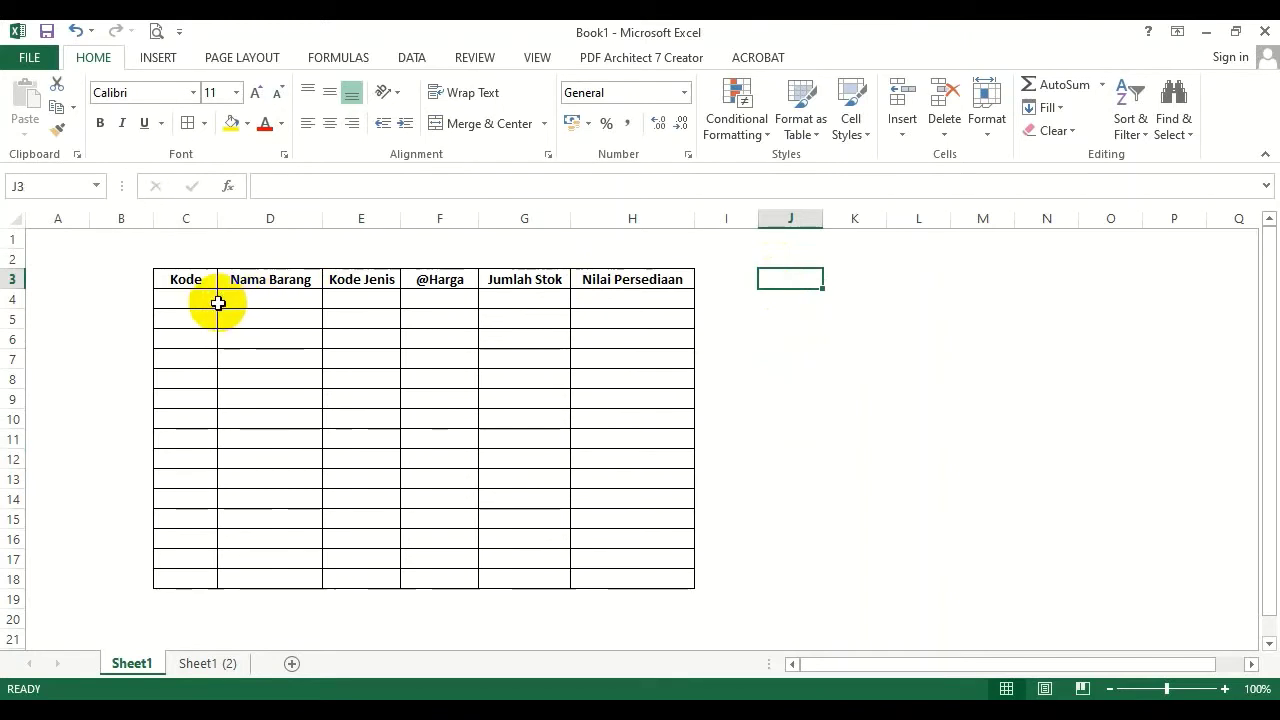
click(189, 279)
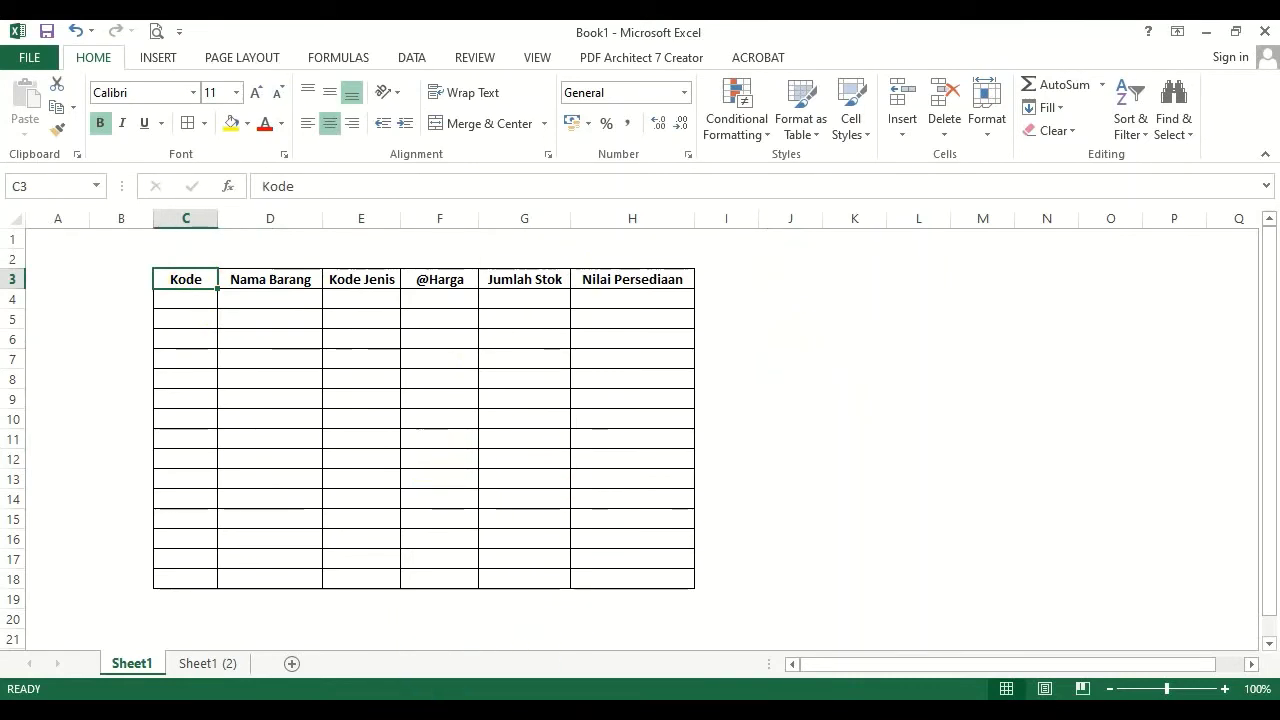
click(420, 610)
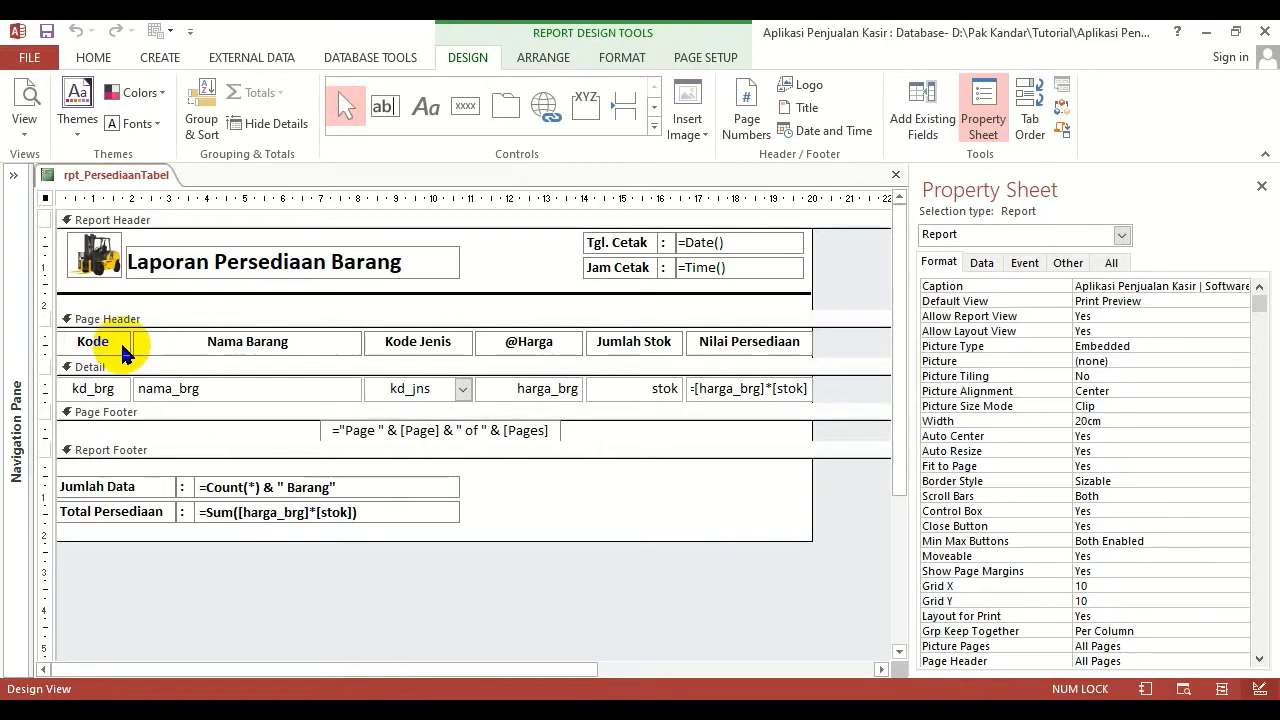
Enlarge the Page Header section to a height of about 3.36 cm to leave empty space below its labels.
click(654, 127)
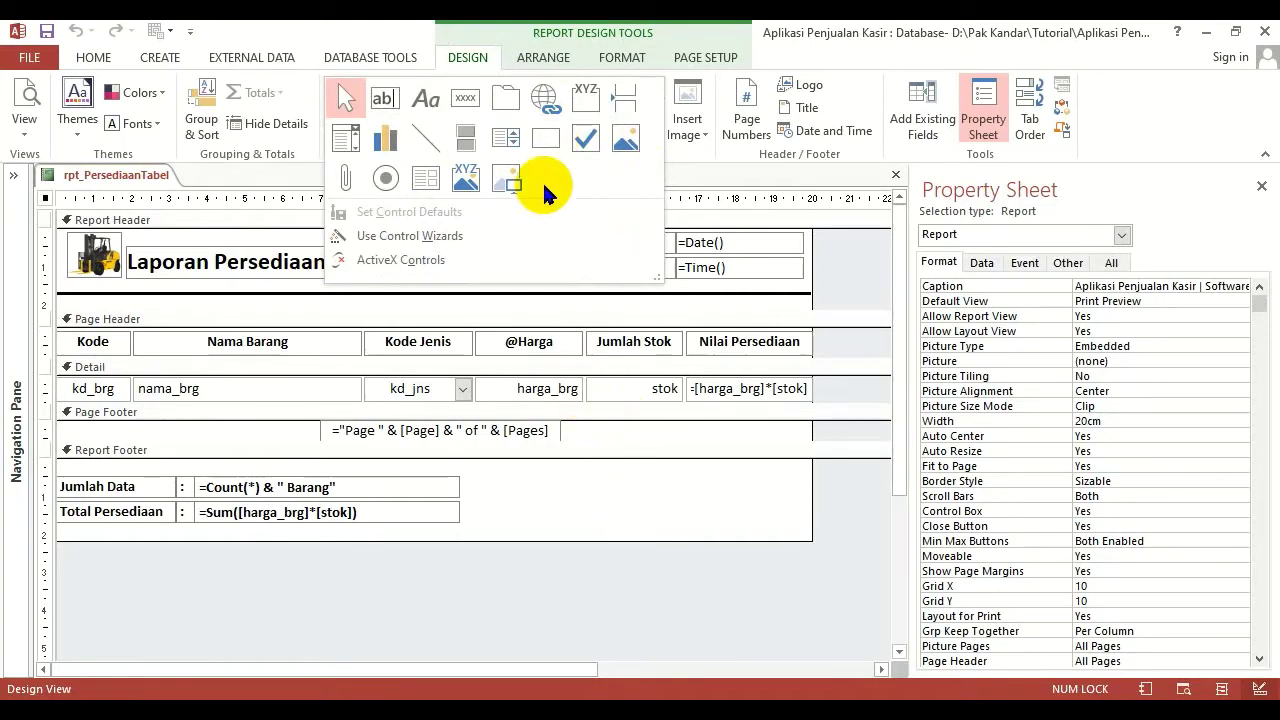
click(575, 518)
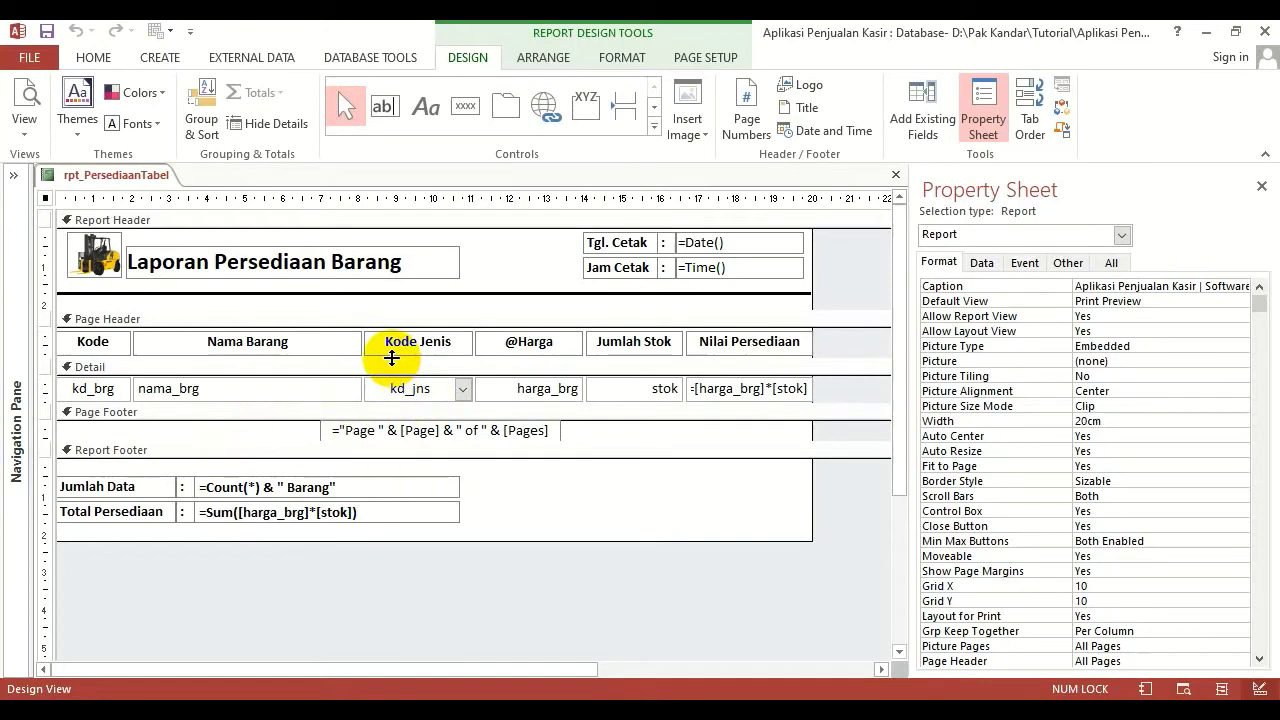
drag(392, 358, 406, 451)
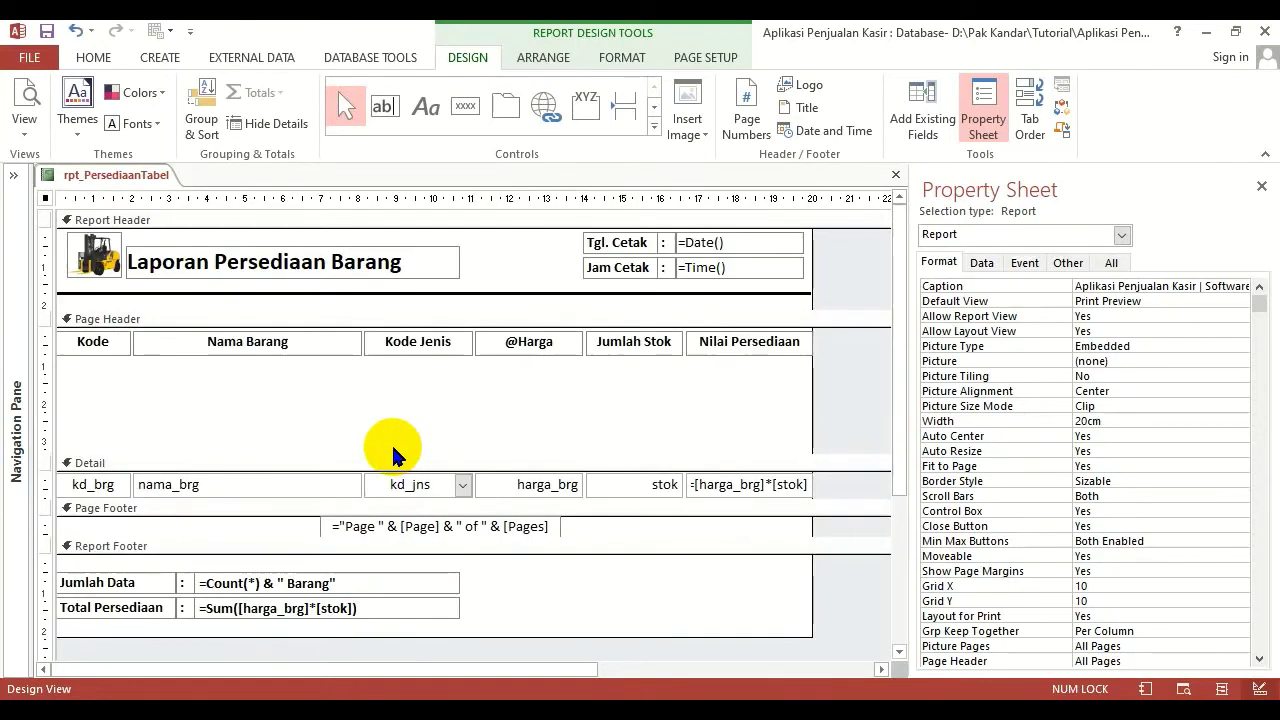
click(427, 428)
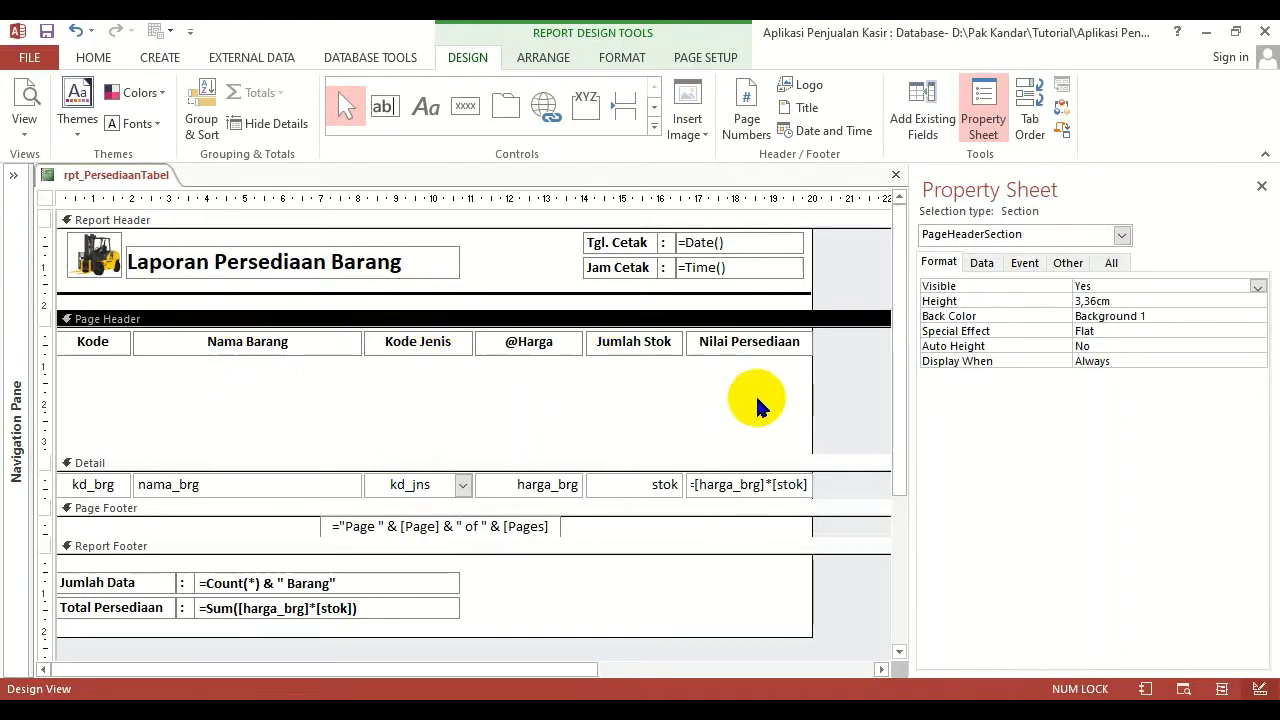
Set the Top position of all six column heading labels in the Page Header to 0 cm.
drag(765, 398, 88, 338)
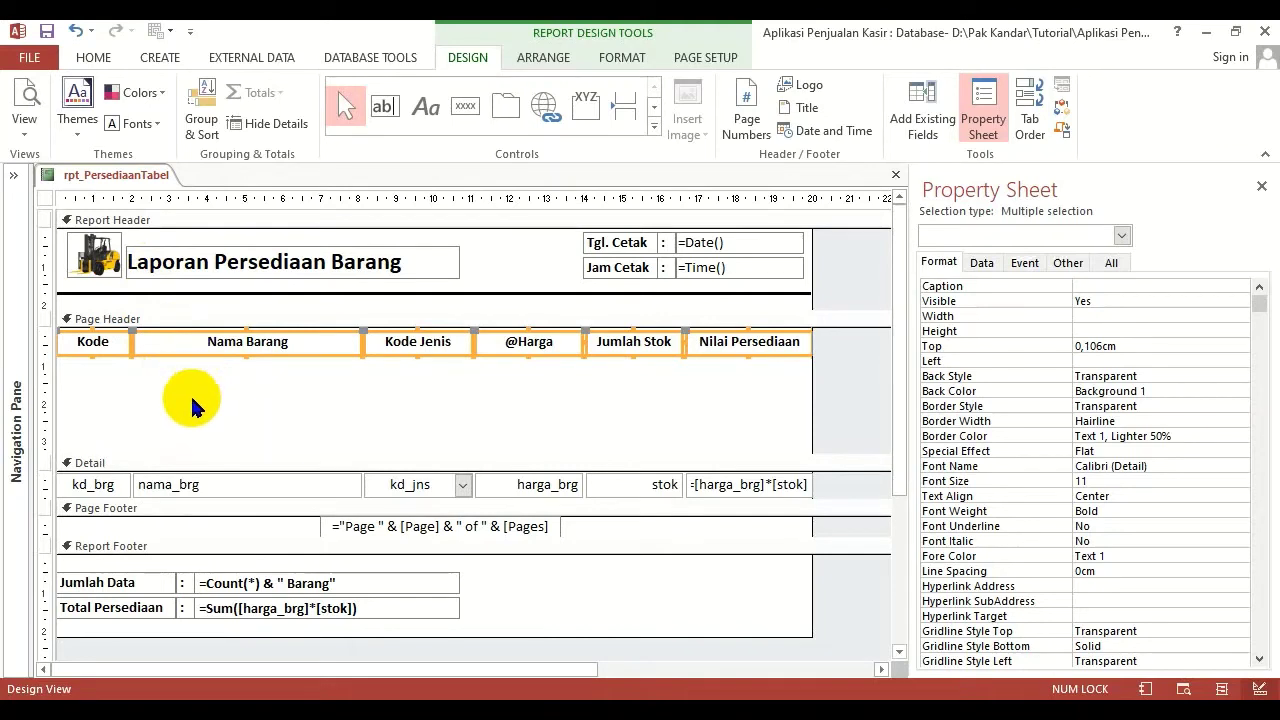
click(962, 348)
text(0)
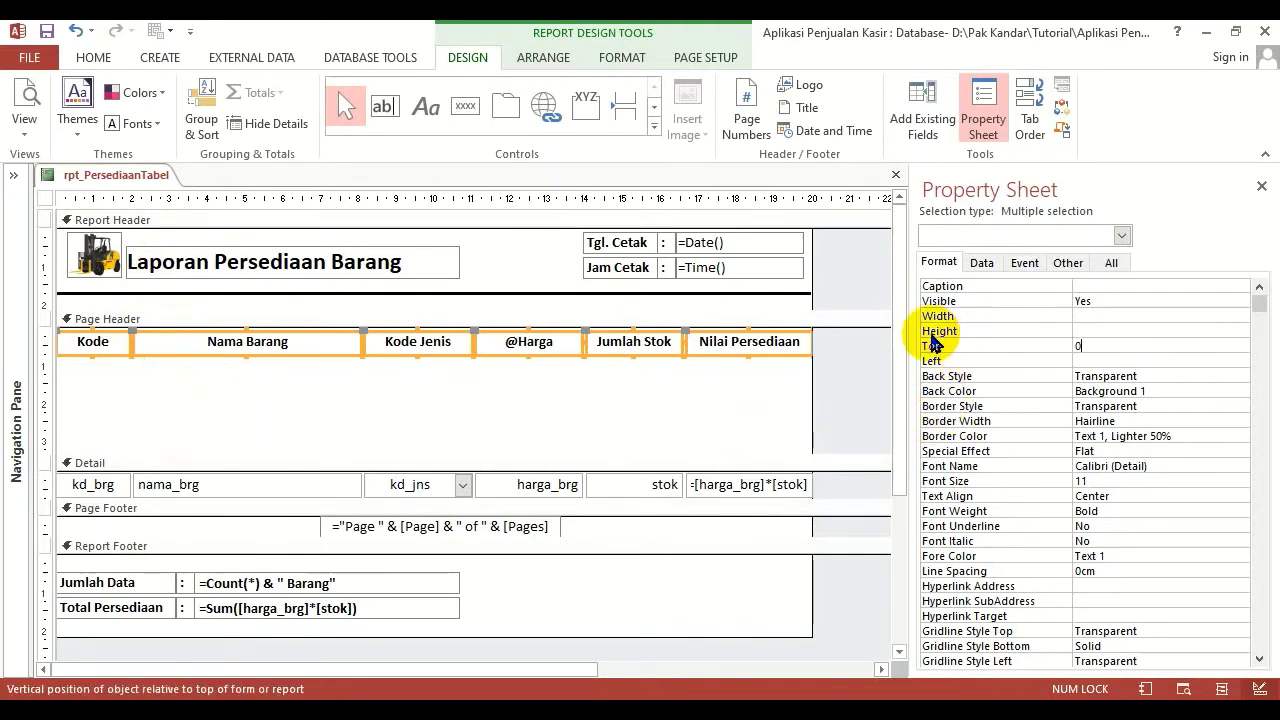
key(Return)
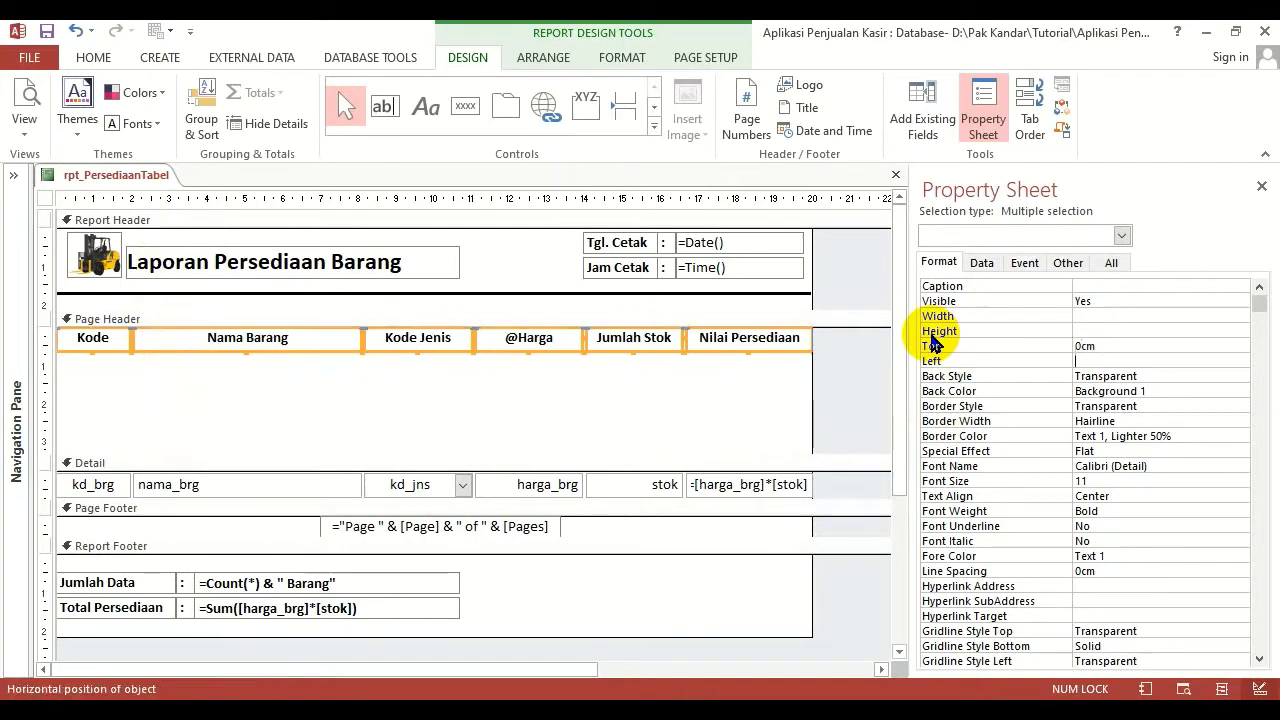
click(510, 412)
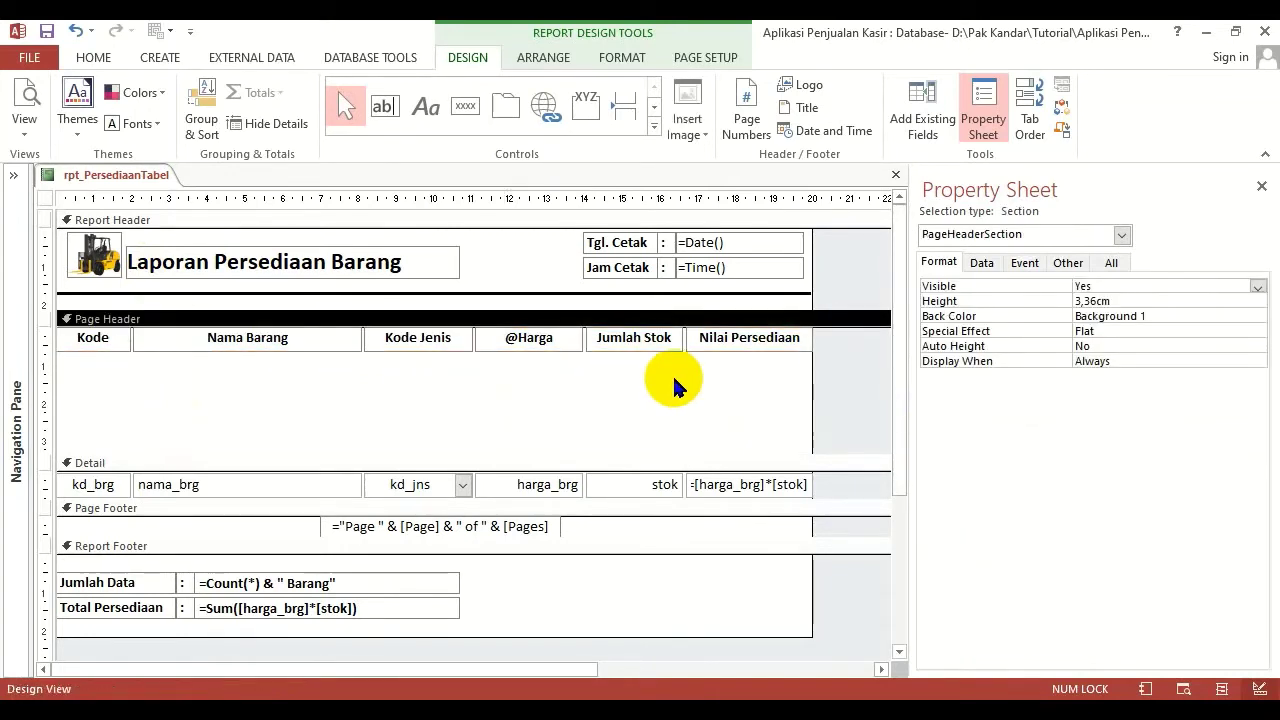
Set the border style of all six Page Header column labels to Solid.
drag(750, 410, 80, 334)
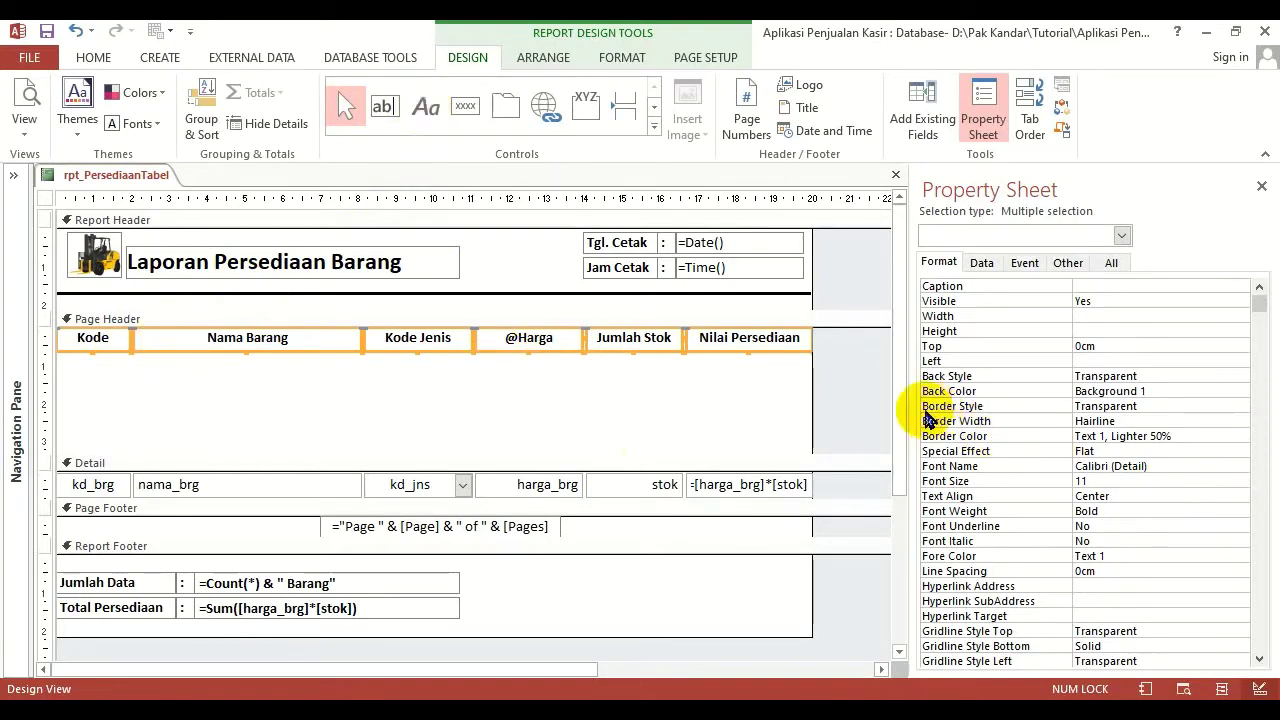
click(1000, 410)
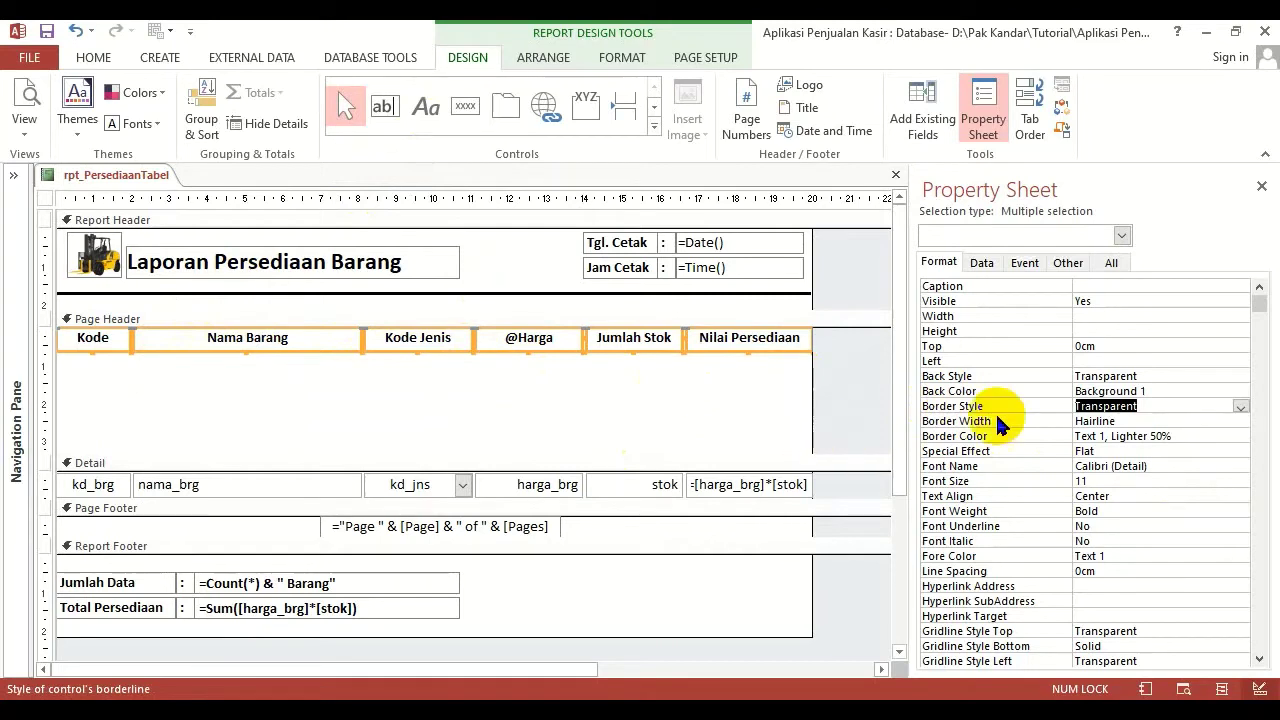
click(1240, 406)
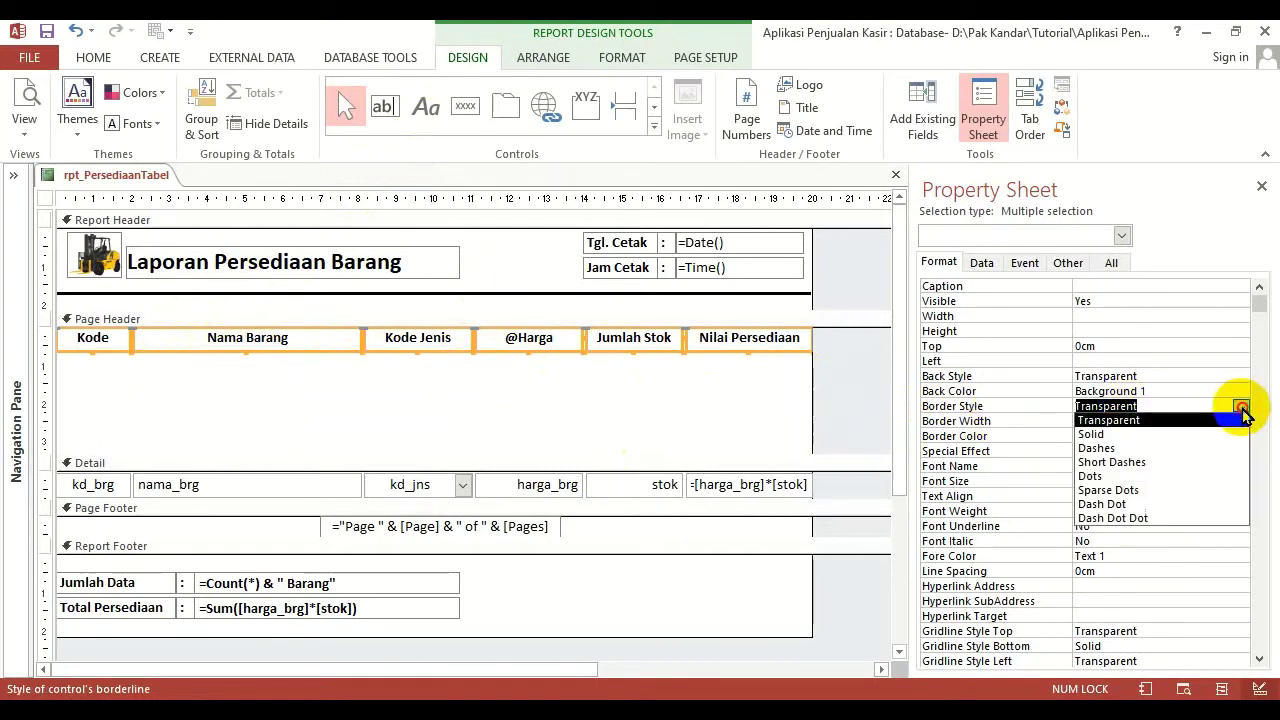
click(1100, 434)
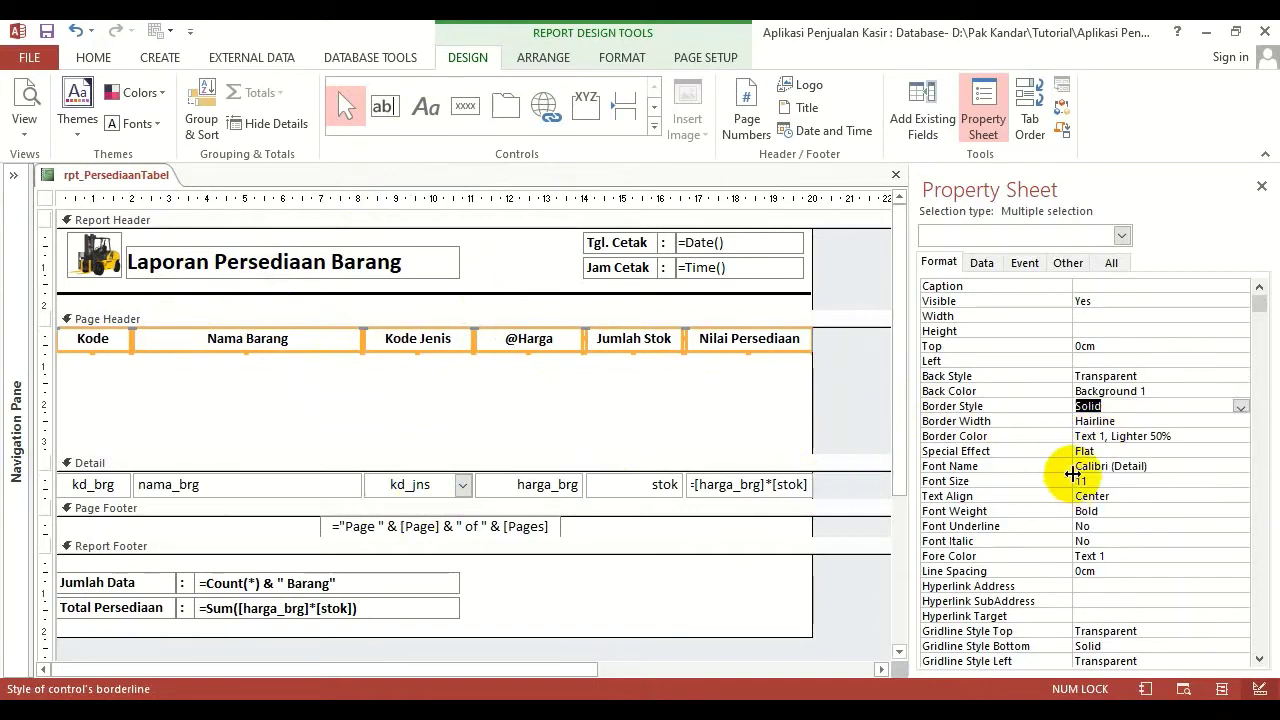
click(1239, 407)
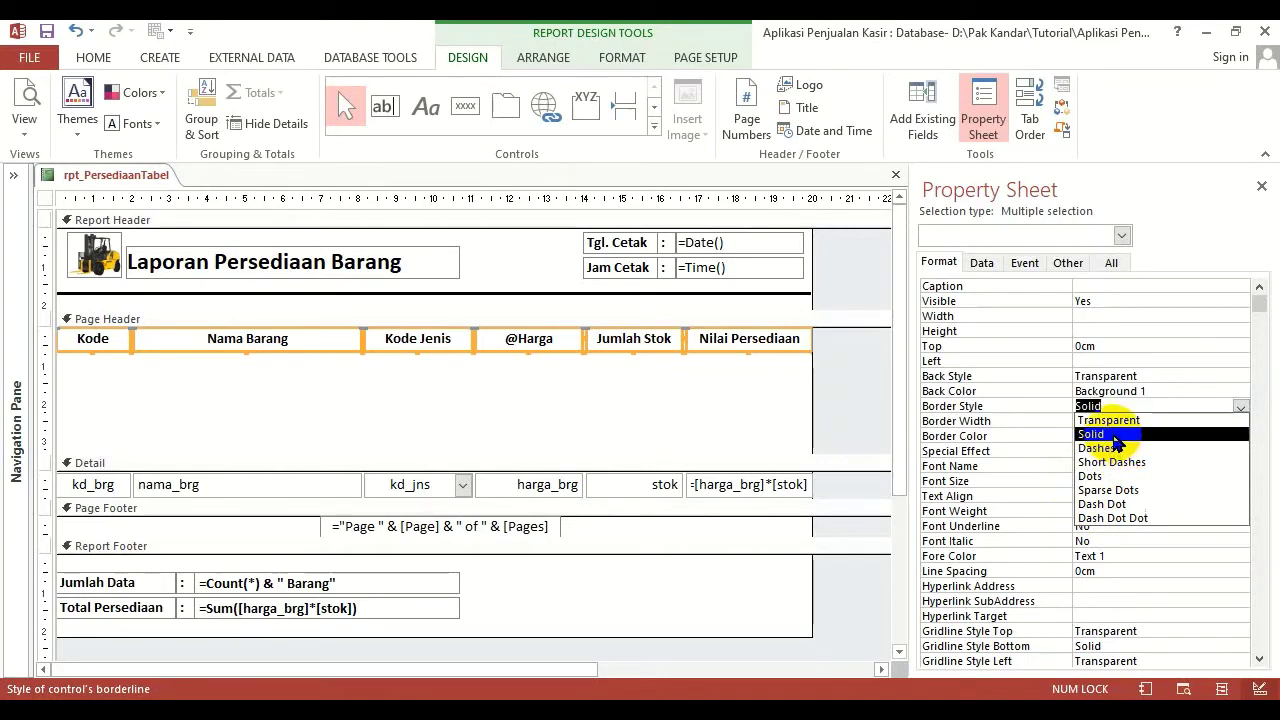
click(1110, 434)
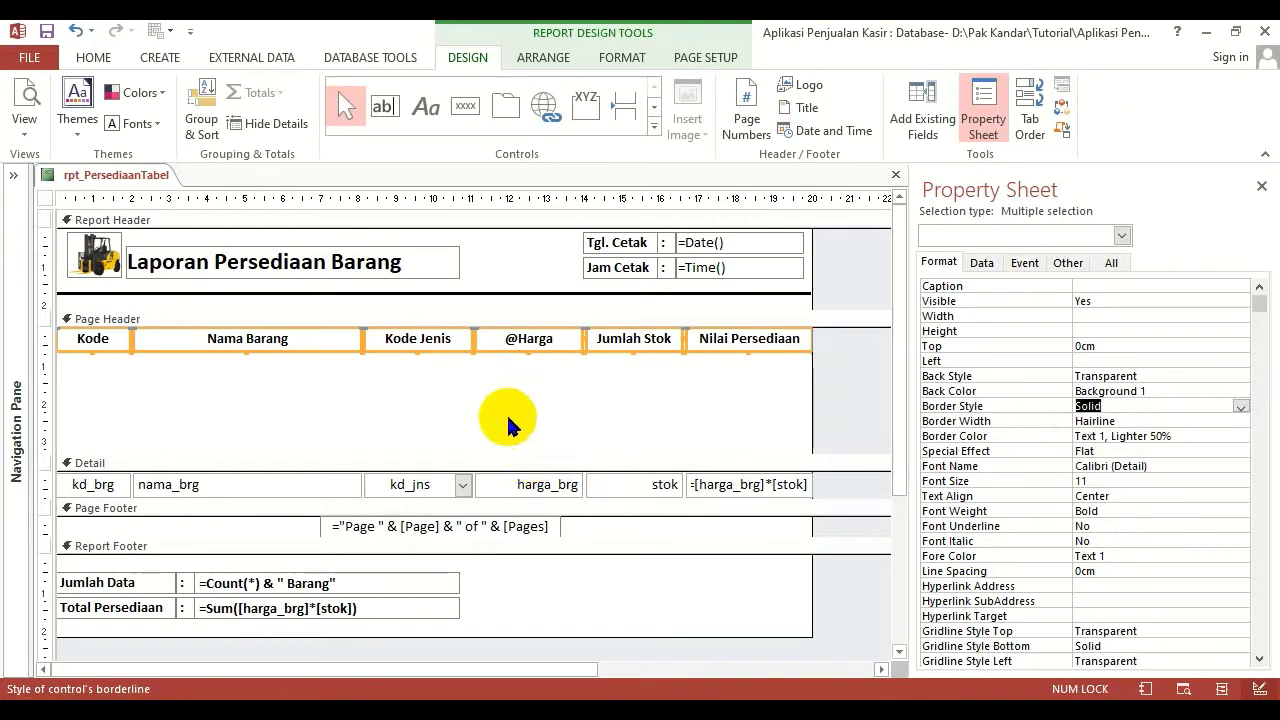
Set the border width of all six Page Header column labels to 1 pt.
click(954, 423)
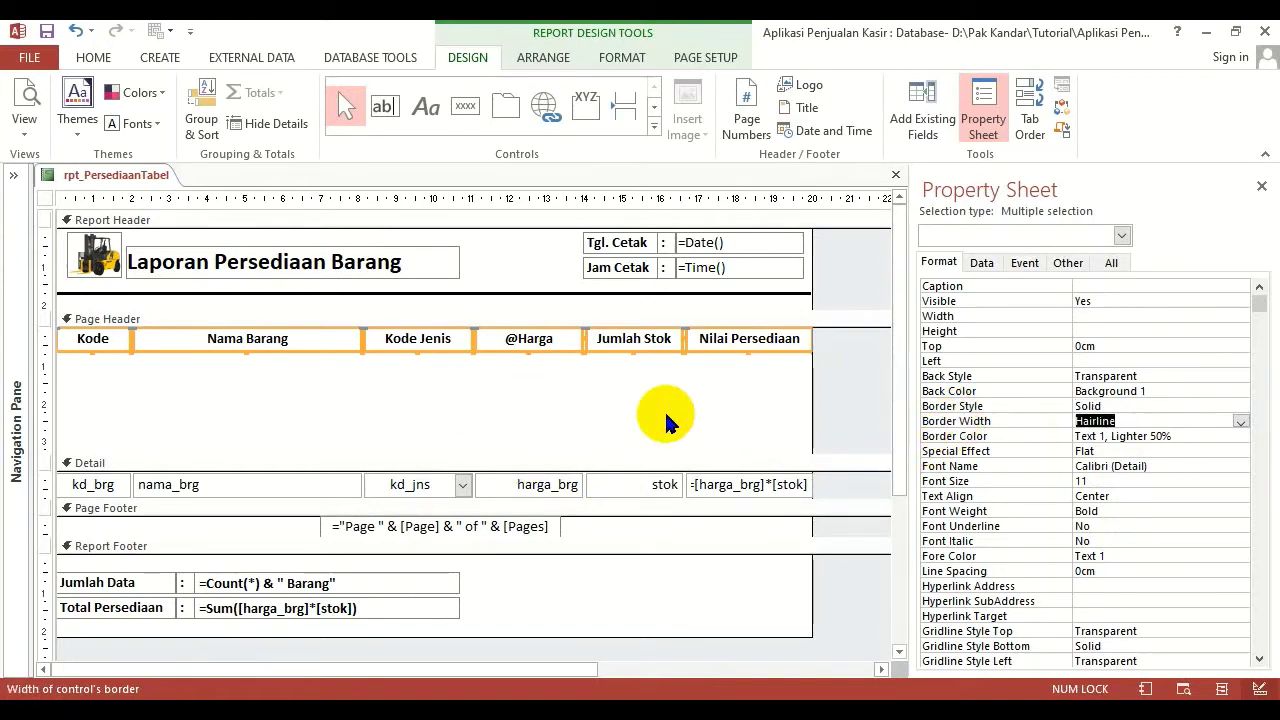
click(615, 380)
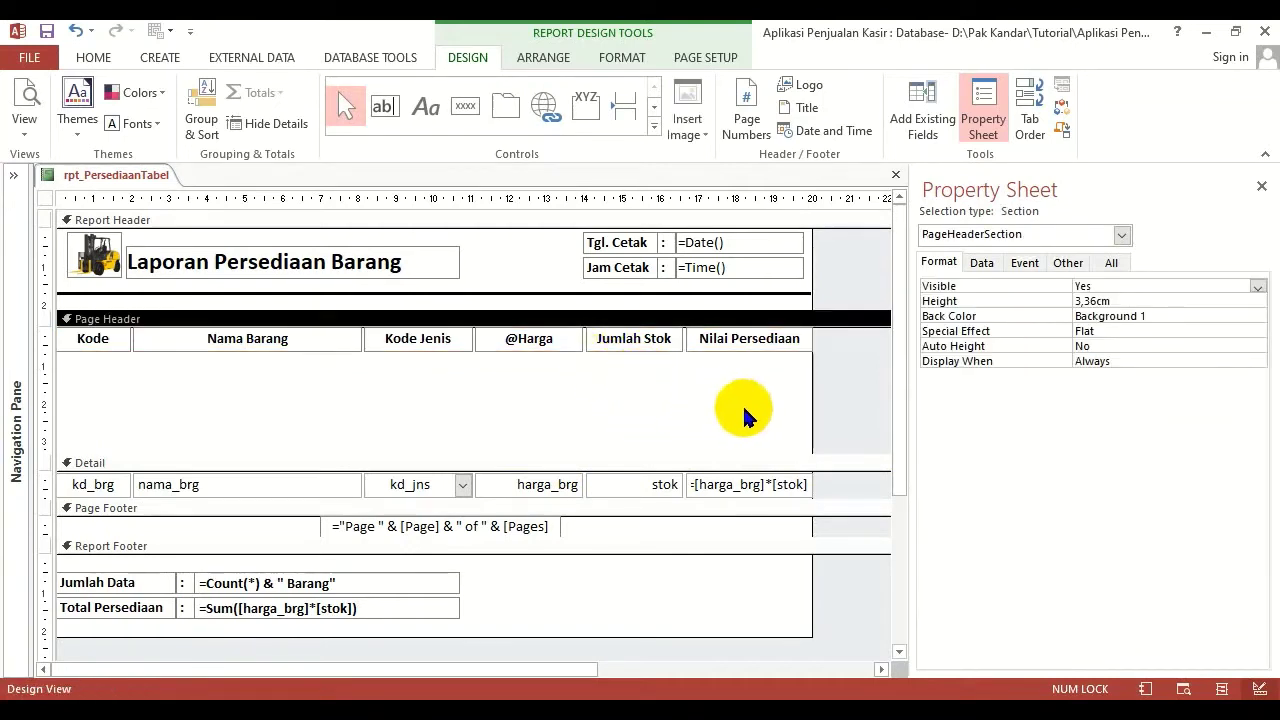
drag(748, 410, 90, 332)
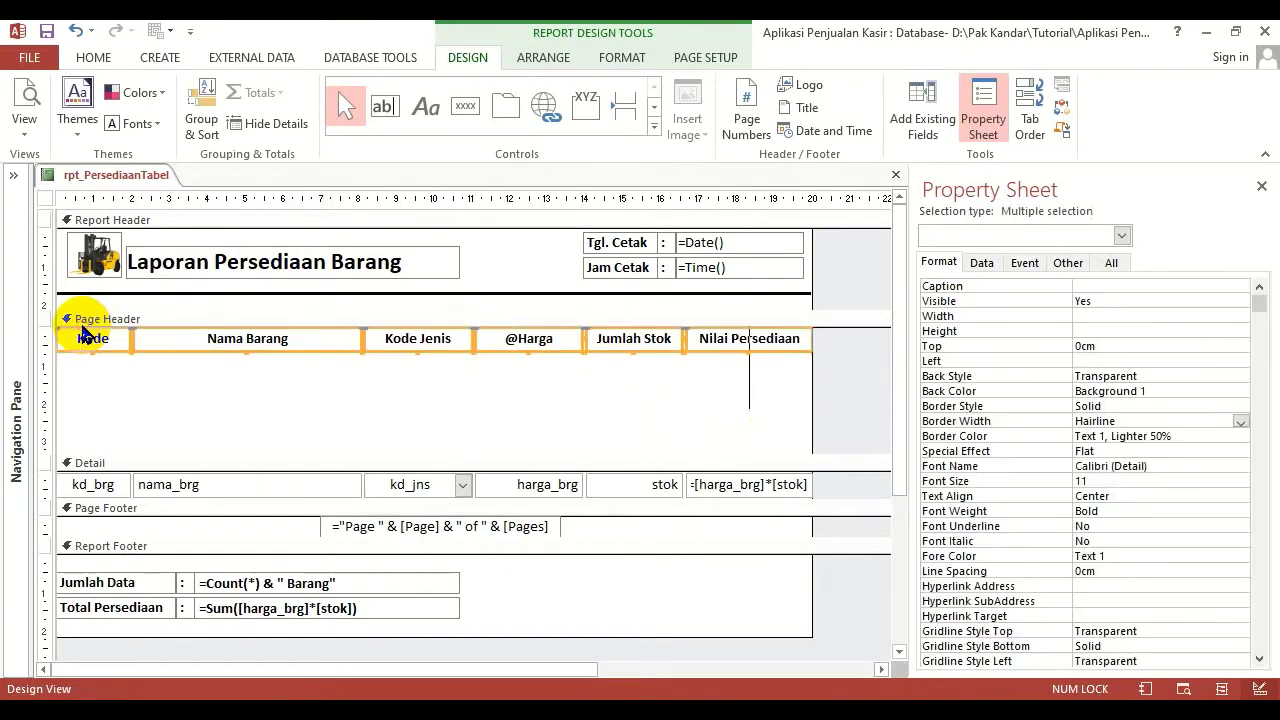
click(150, 392)
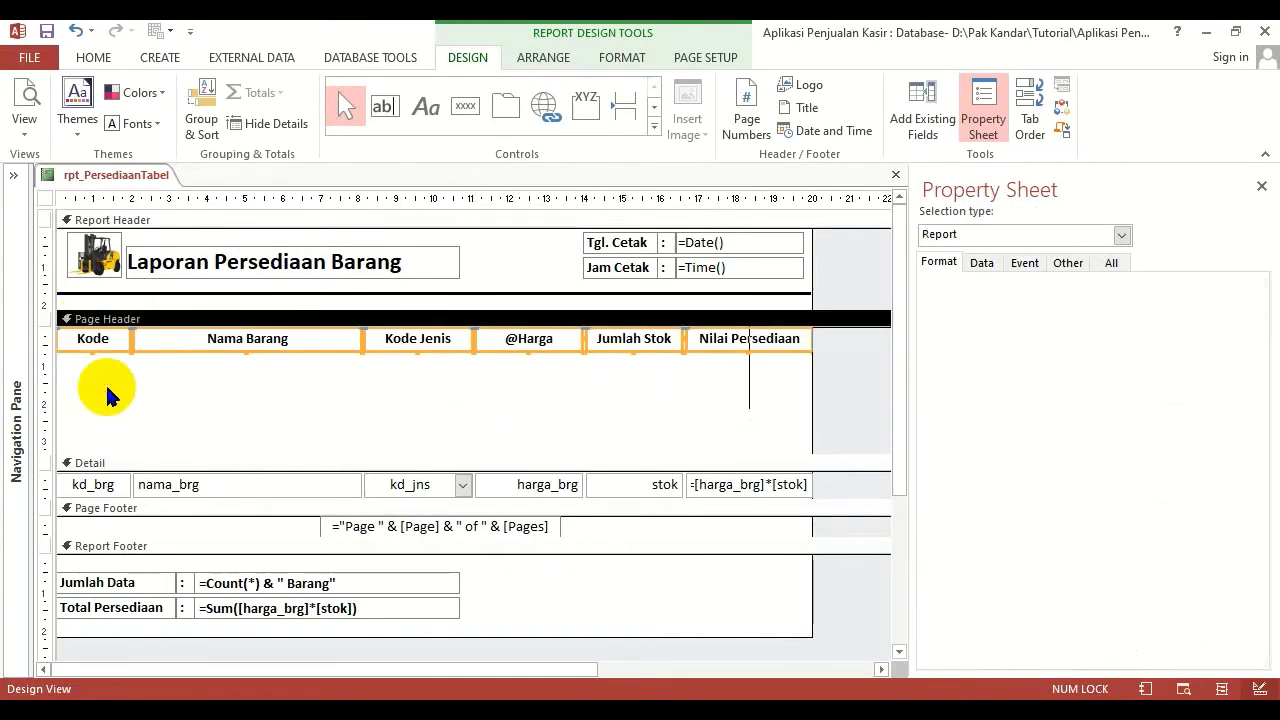
click(94, 337)
drag(779, 385, 86, 337)
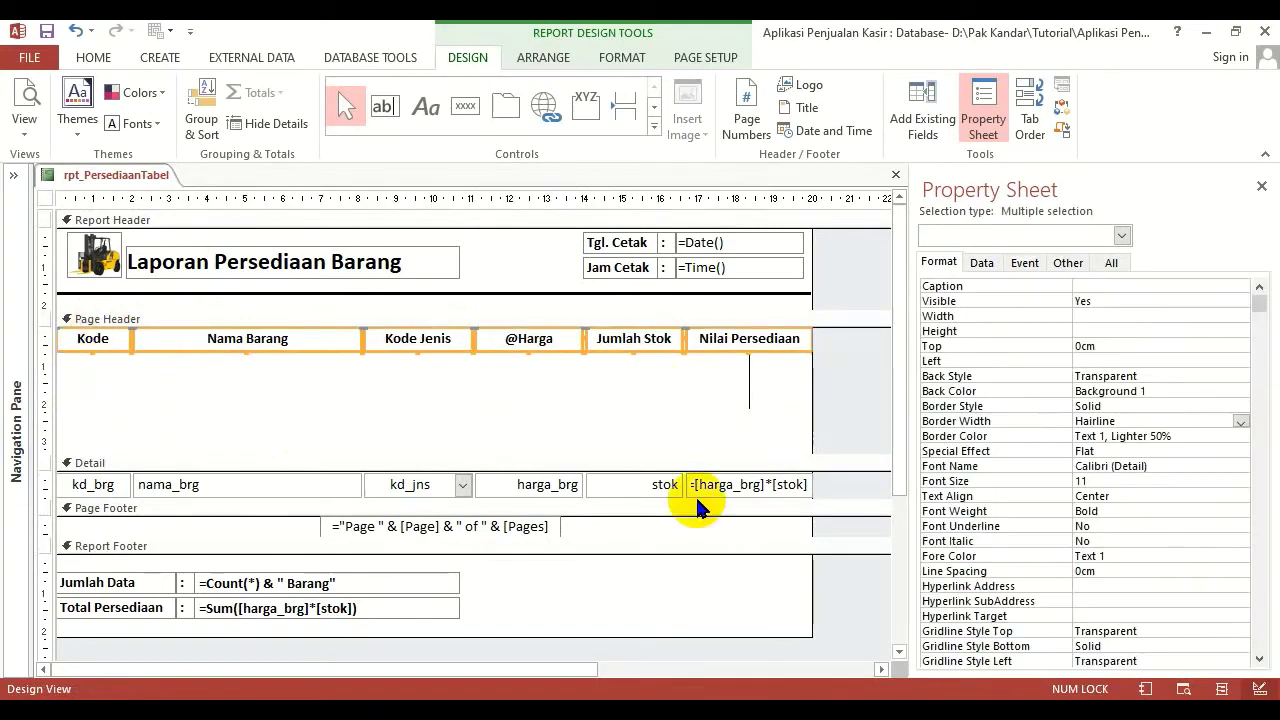
click(1000, 421)
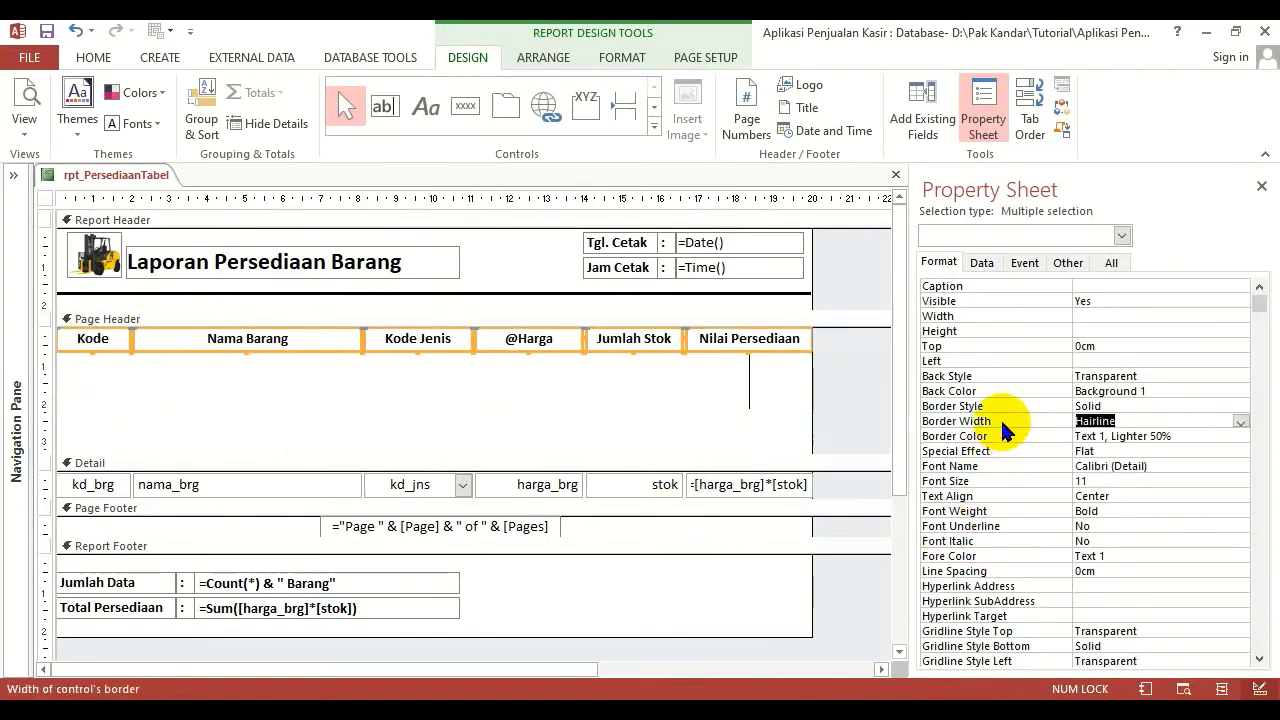
click(1240, 424)
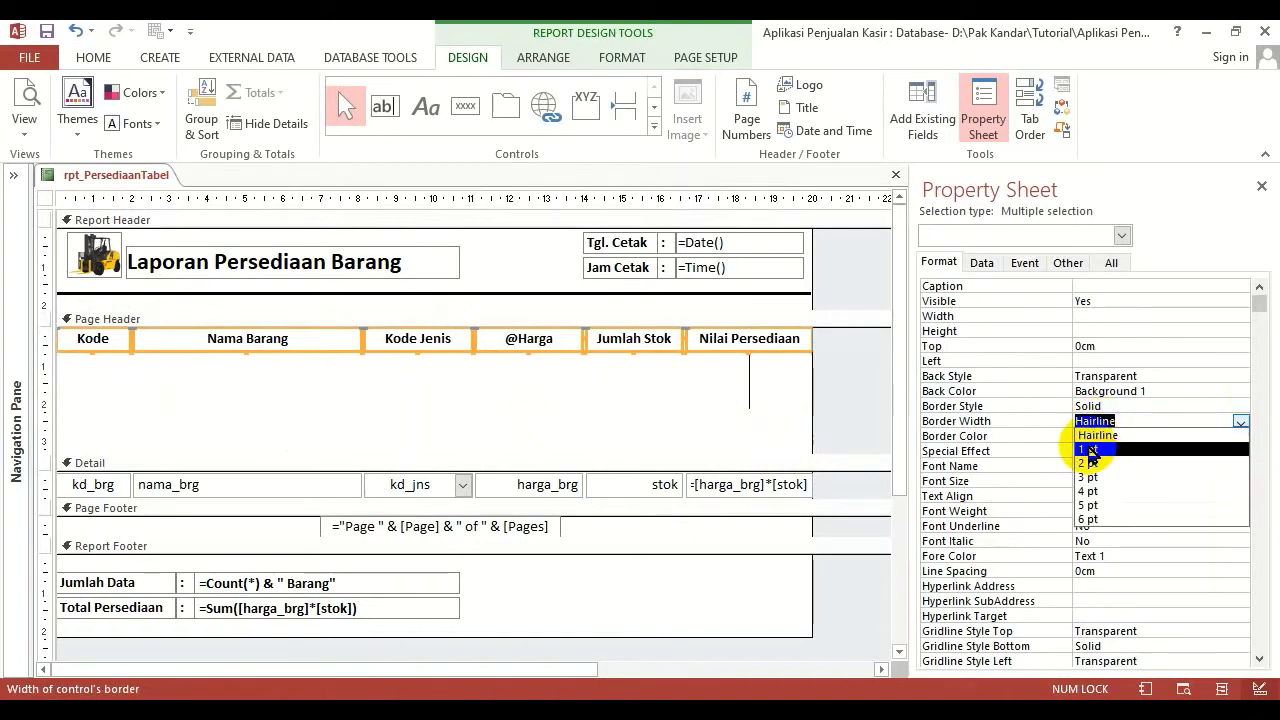
click(1089, 450)
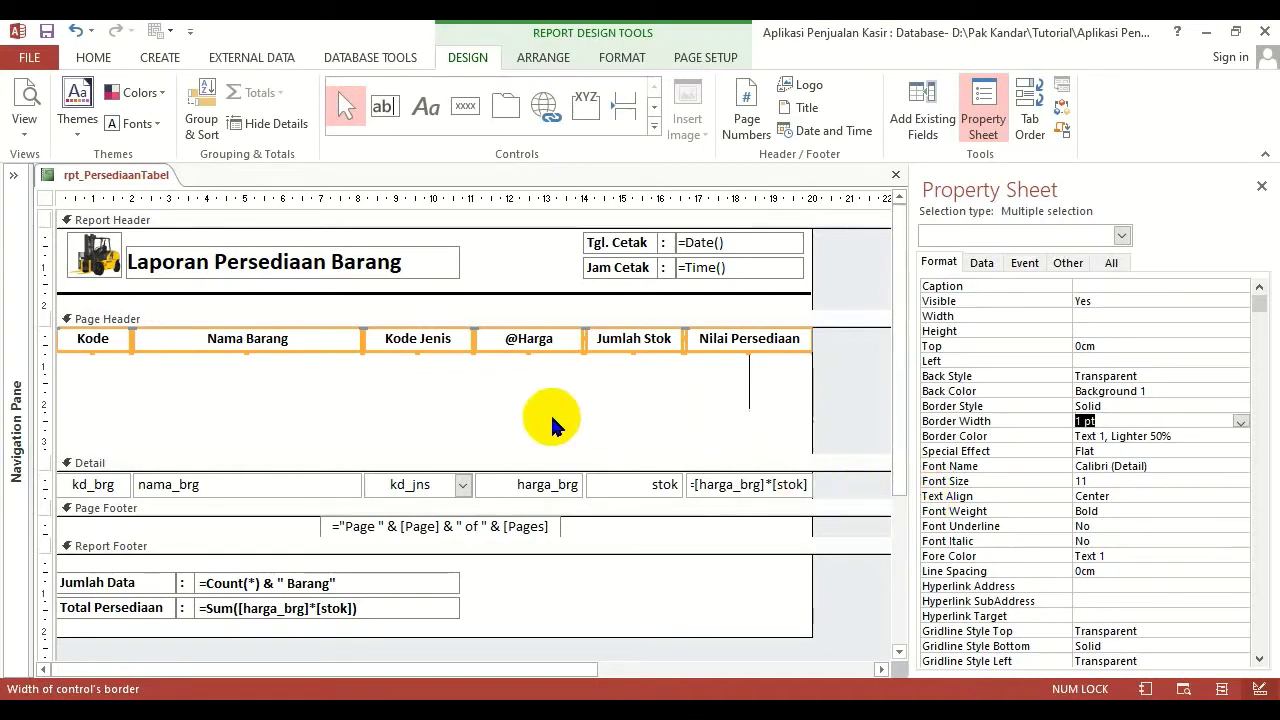
Set the border color of the six Page Header column labels to the theme color Black, Text 1.
click(1016, 437)
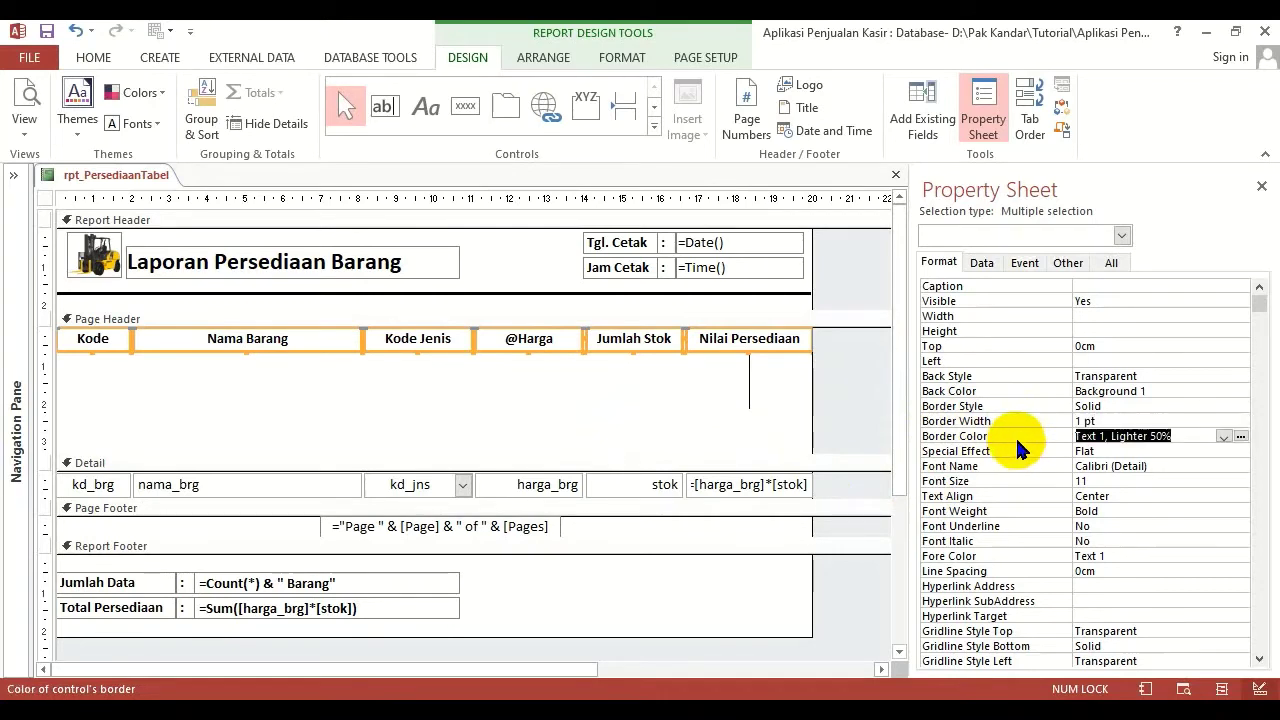
click(1226, 437)
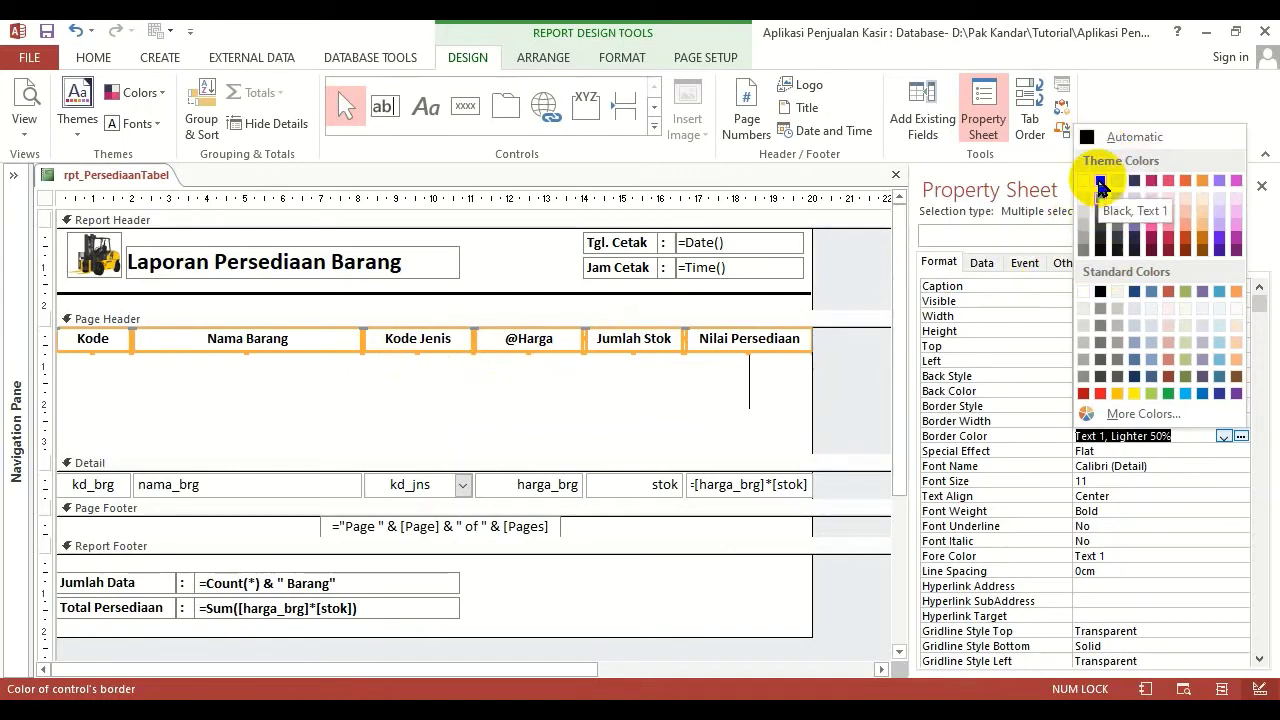
click(1100, 184)
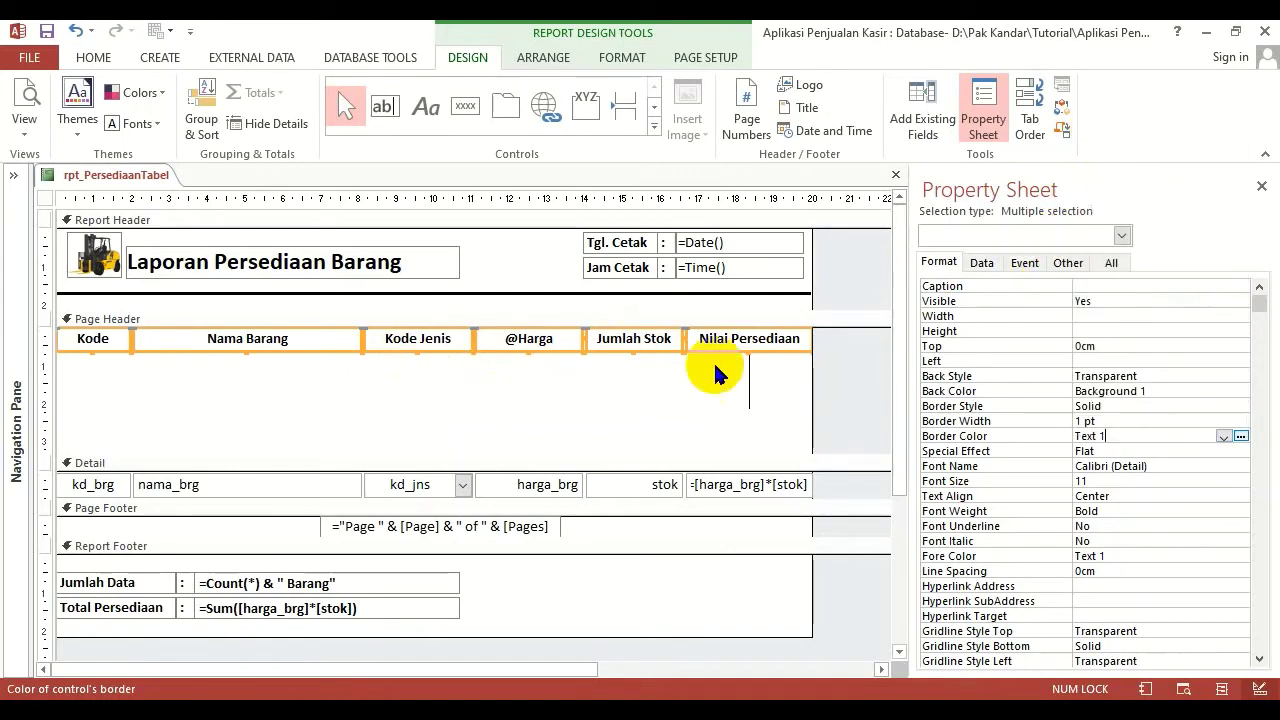
click(594, 424)
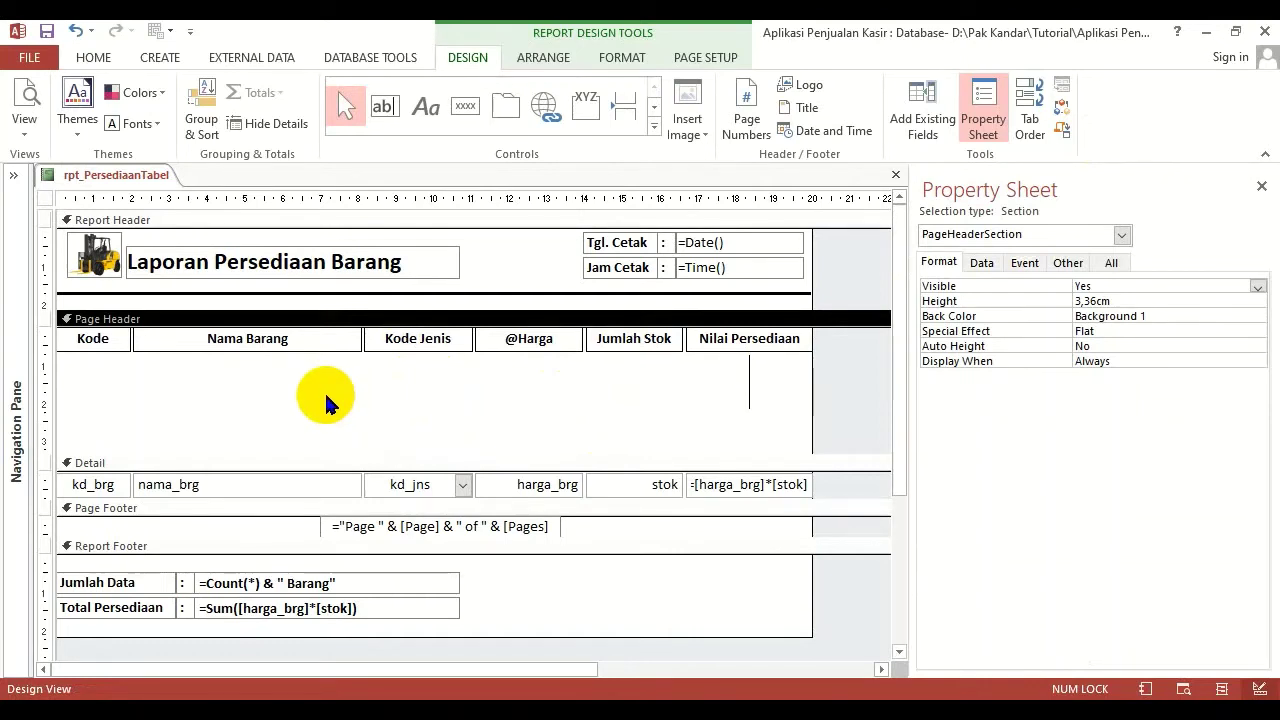
click(155, 425)
click(154, 424)
click(91, 337)
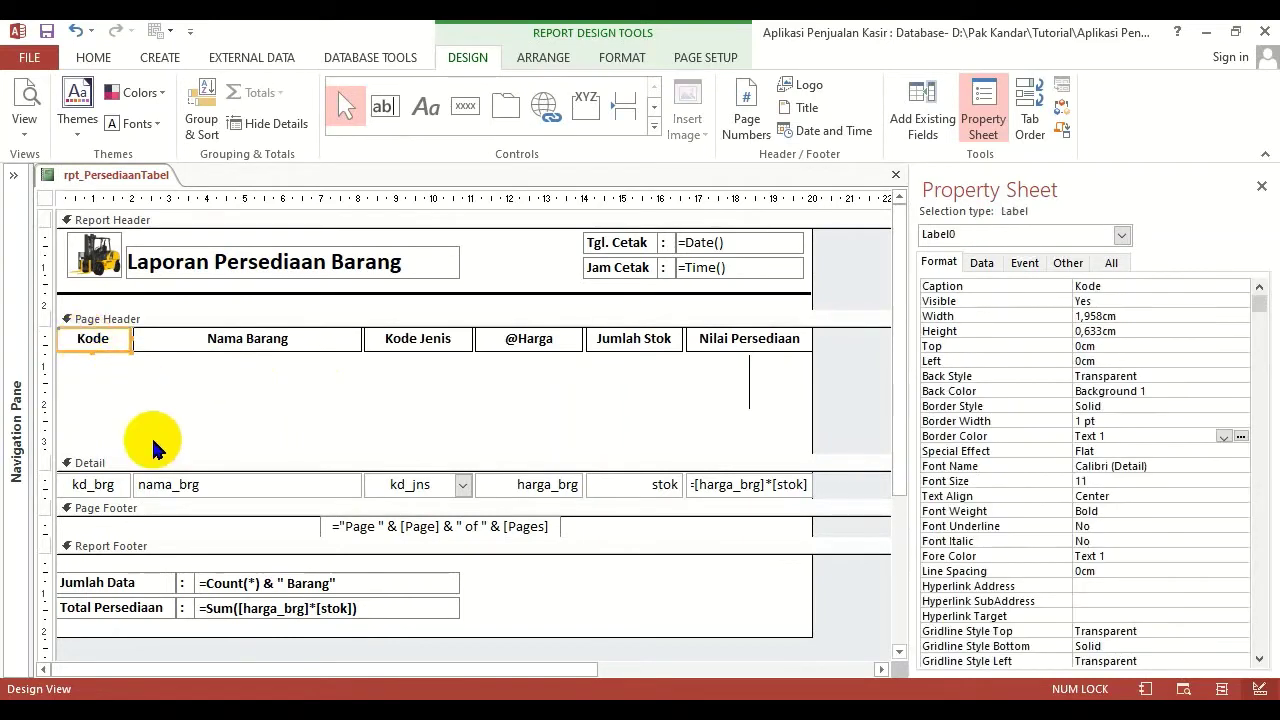
click(210, 368)
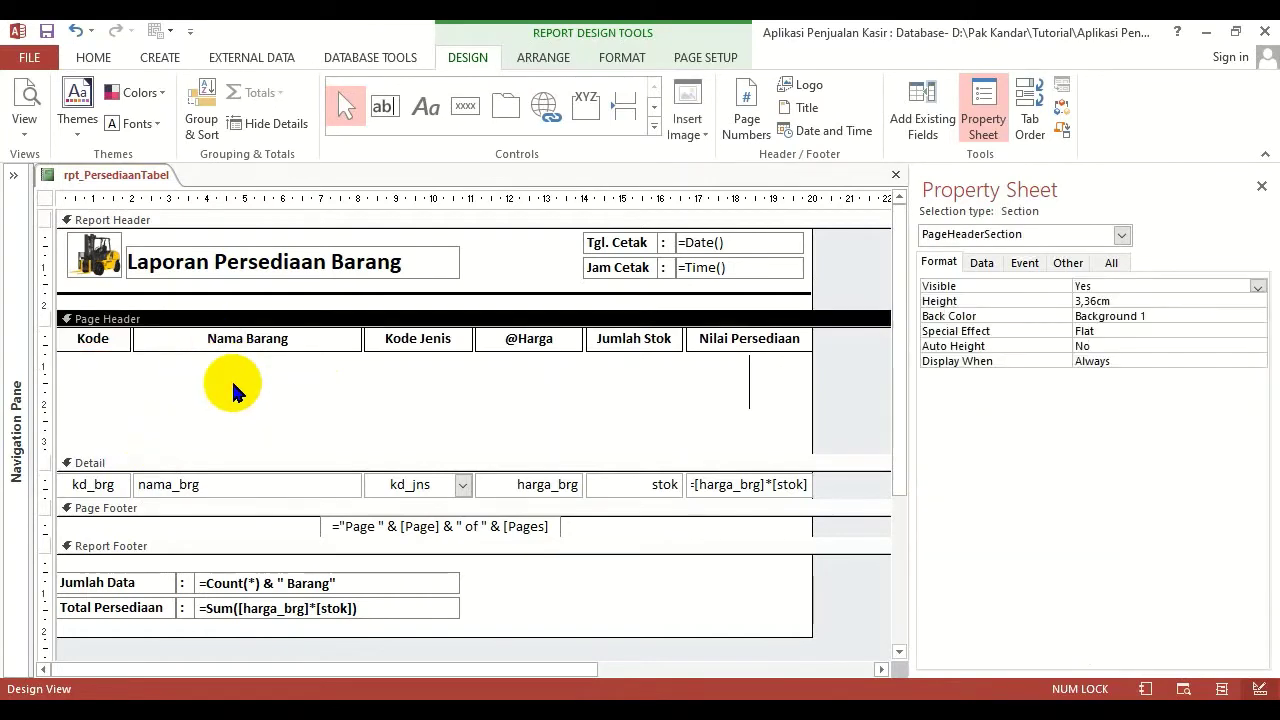
drag(223, 343, 498, 400)
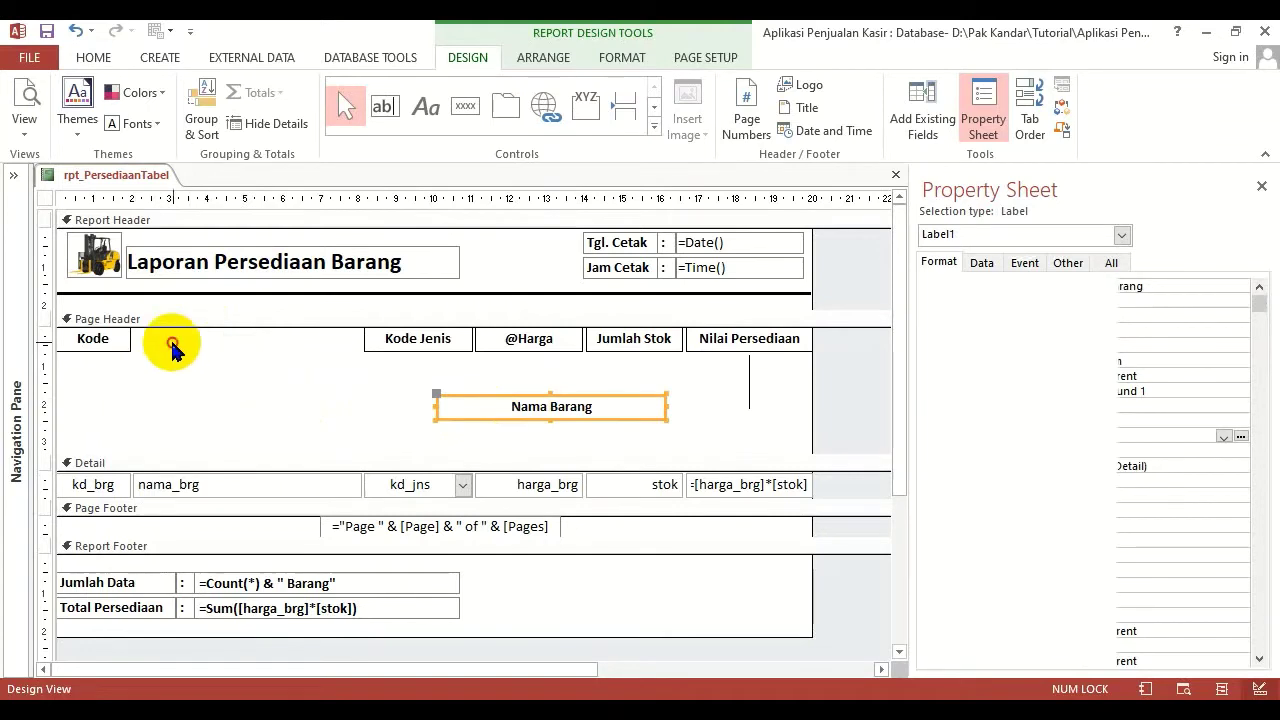
Set the width of the Kode label in the Page Header to 2 cm.
click(94, 340)
click(262, 400)
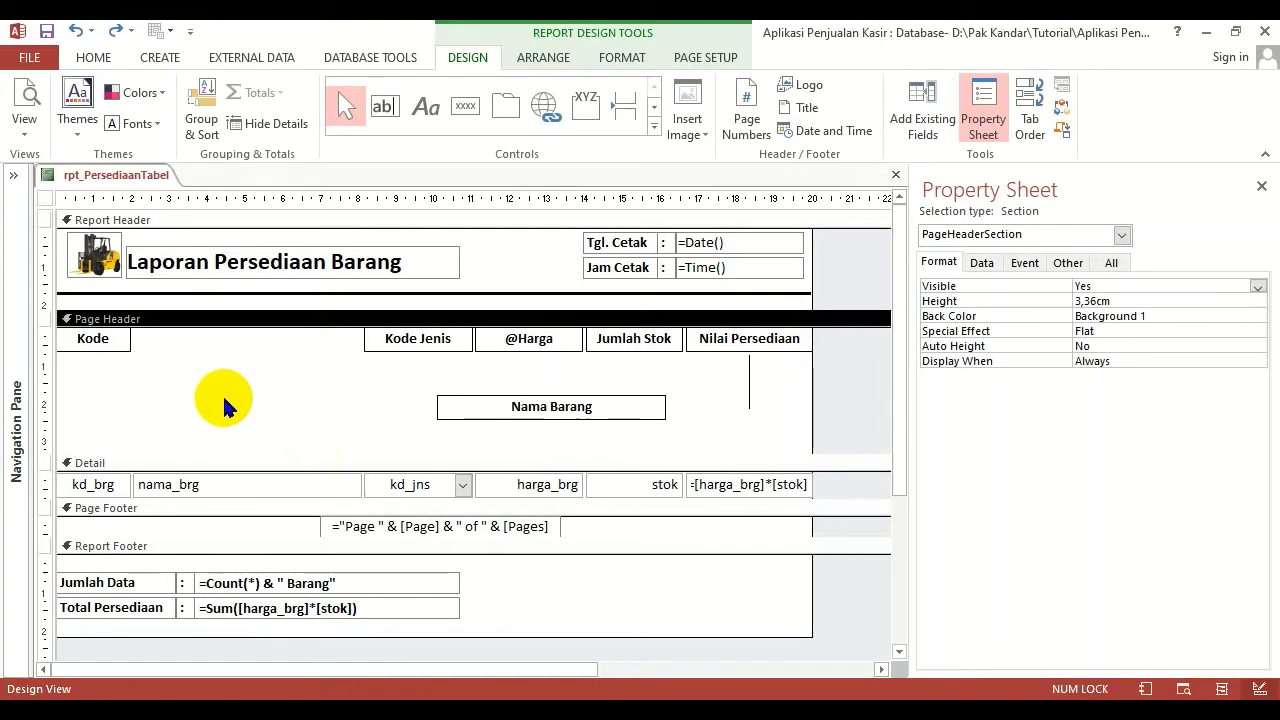
click(93, 342)
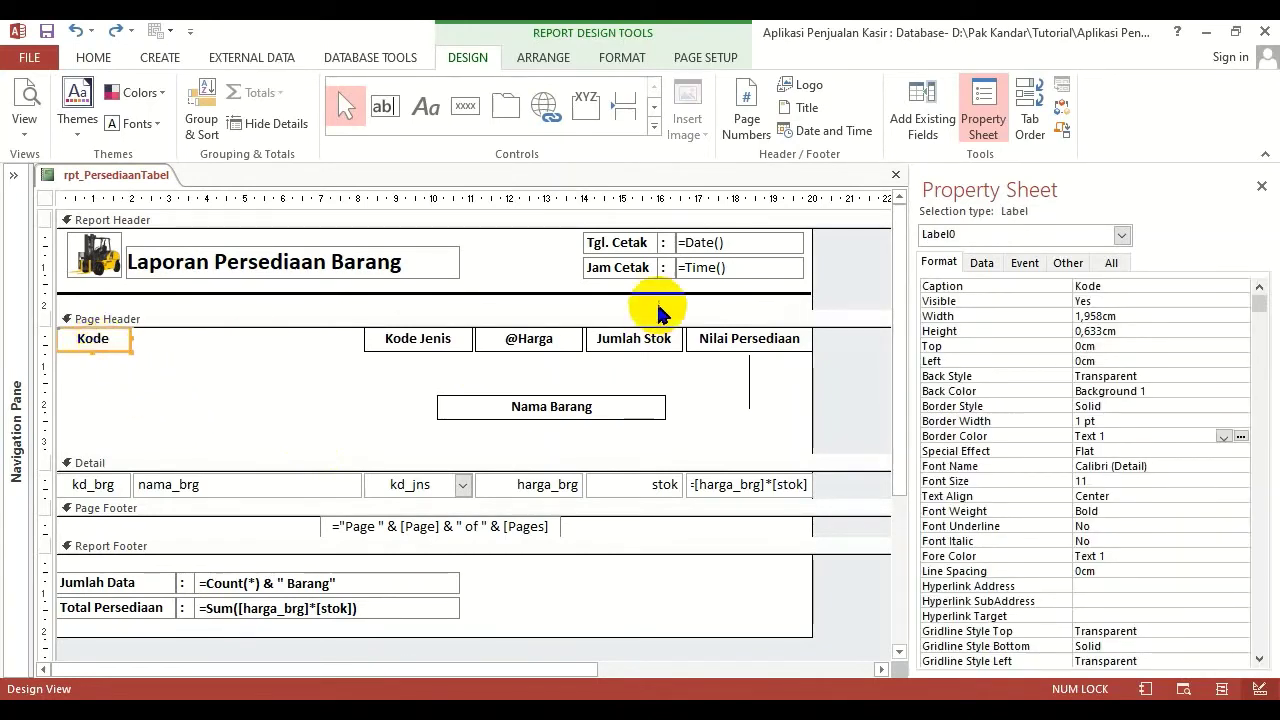
click(955, 315)
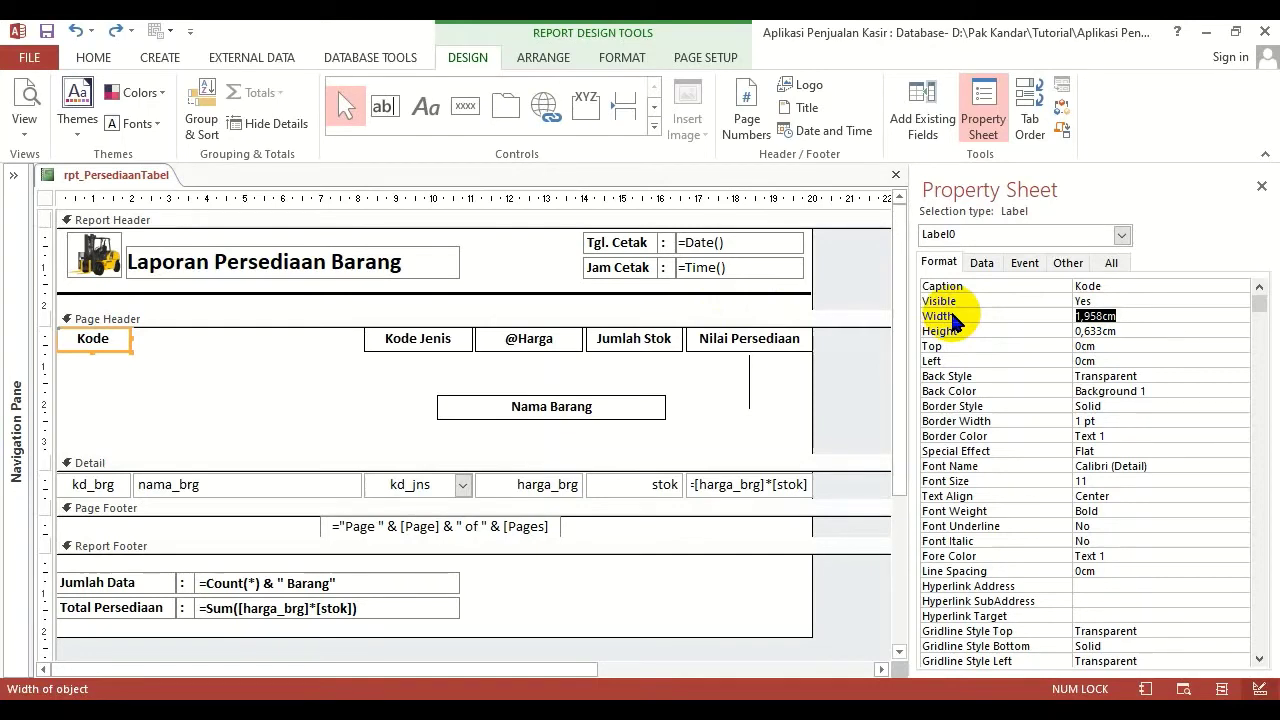
text(2)
key(Return)
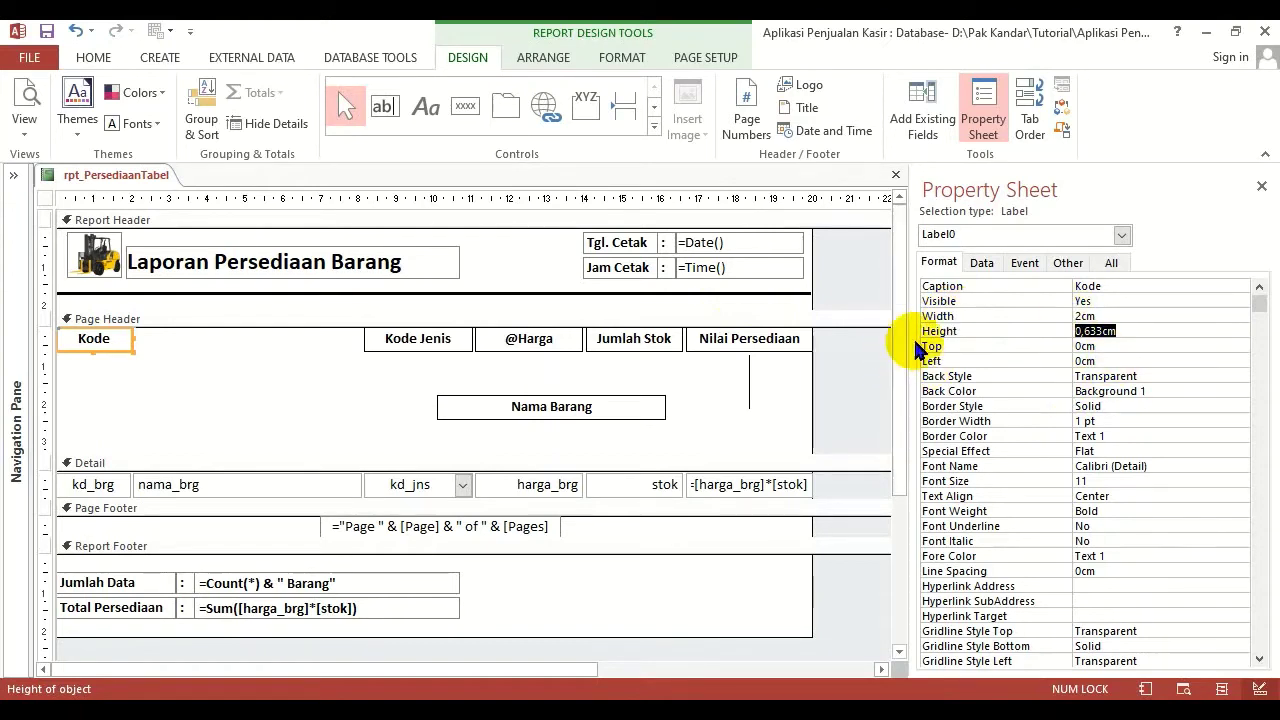
click(959, 318)
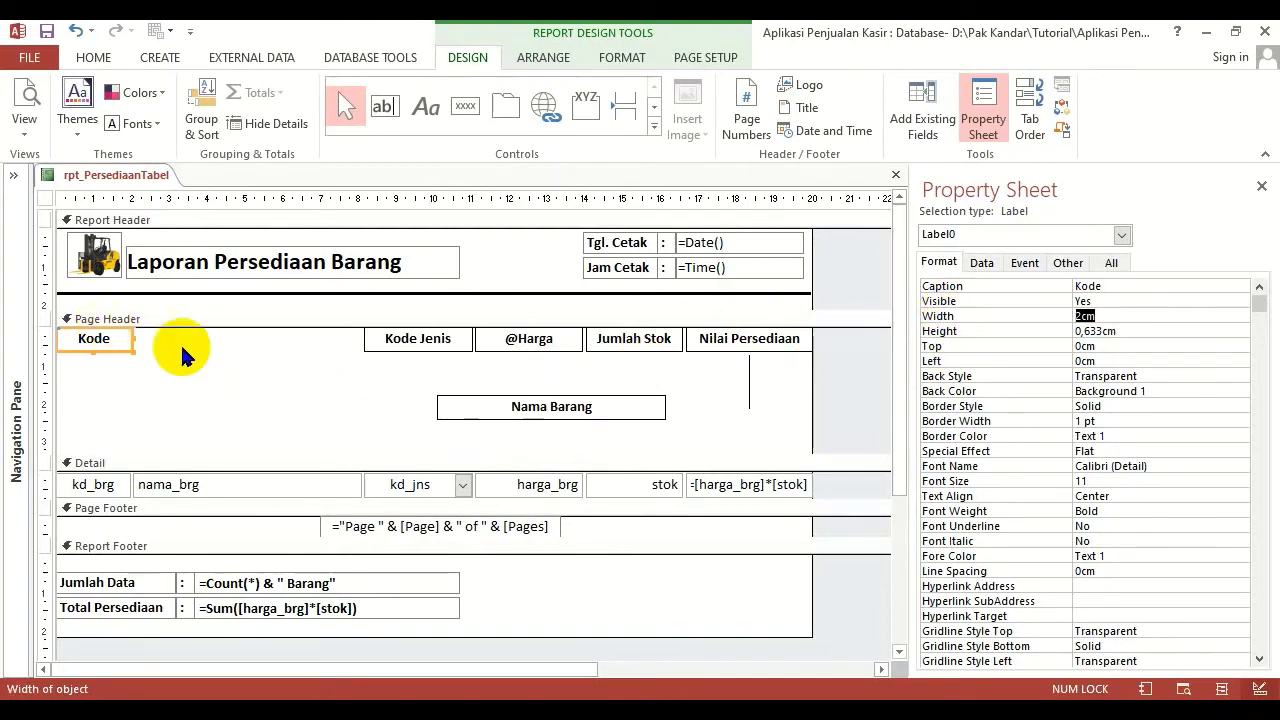
Move the Nama Barang label back into the Page Header heading row between Kode and Kode Jenis, flush with the section's upper edge.
click(672, 380)
click(614, 406)
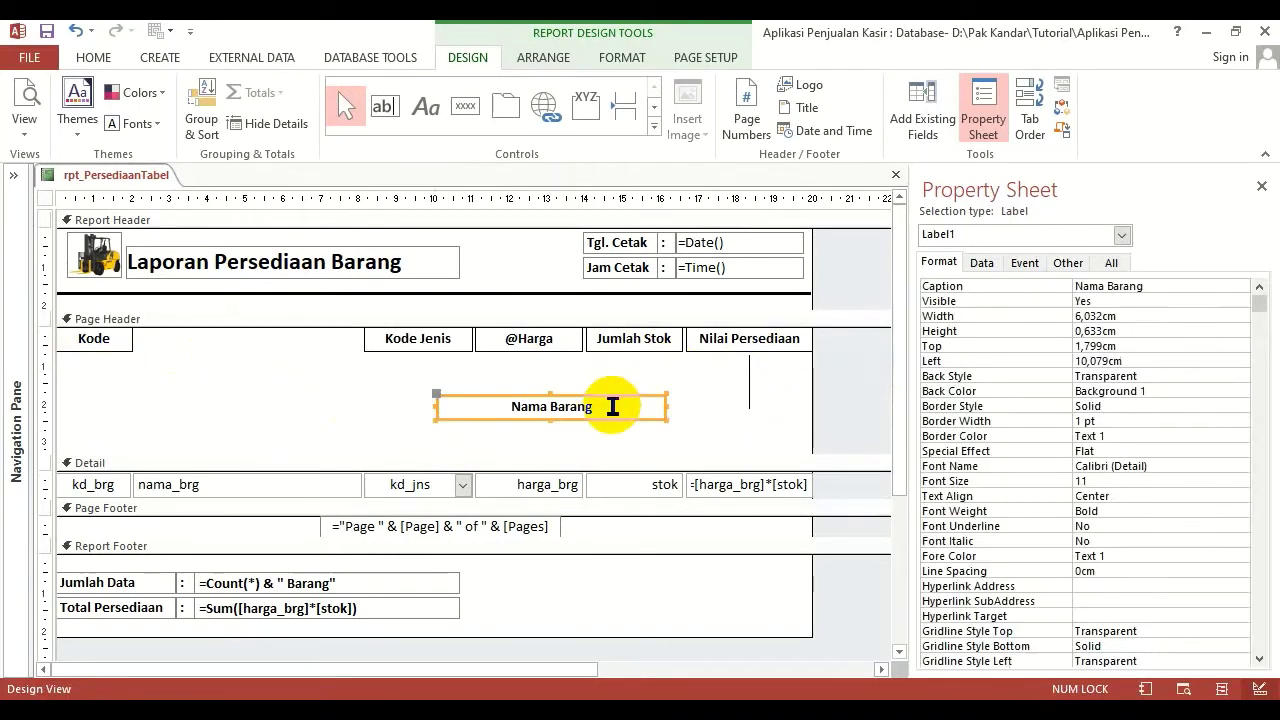
click(548, 443)
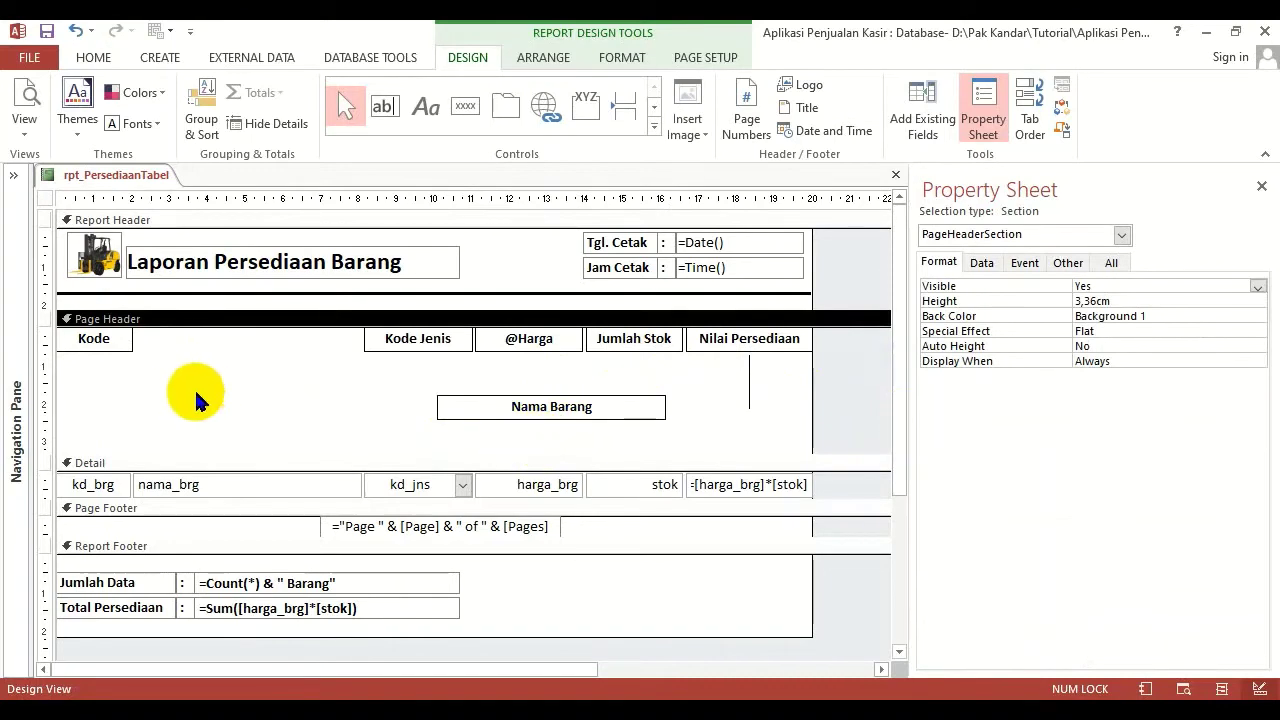
click(110, 345)
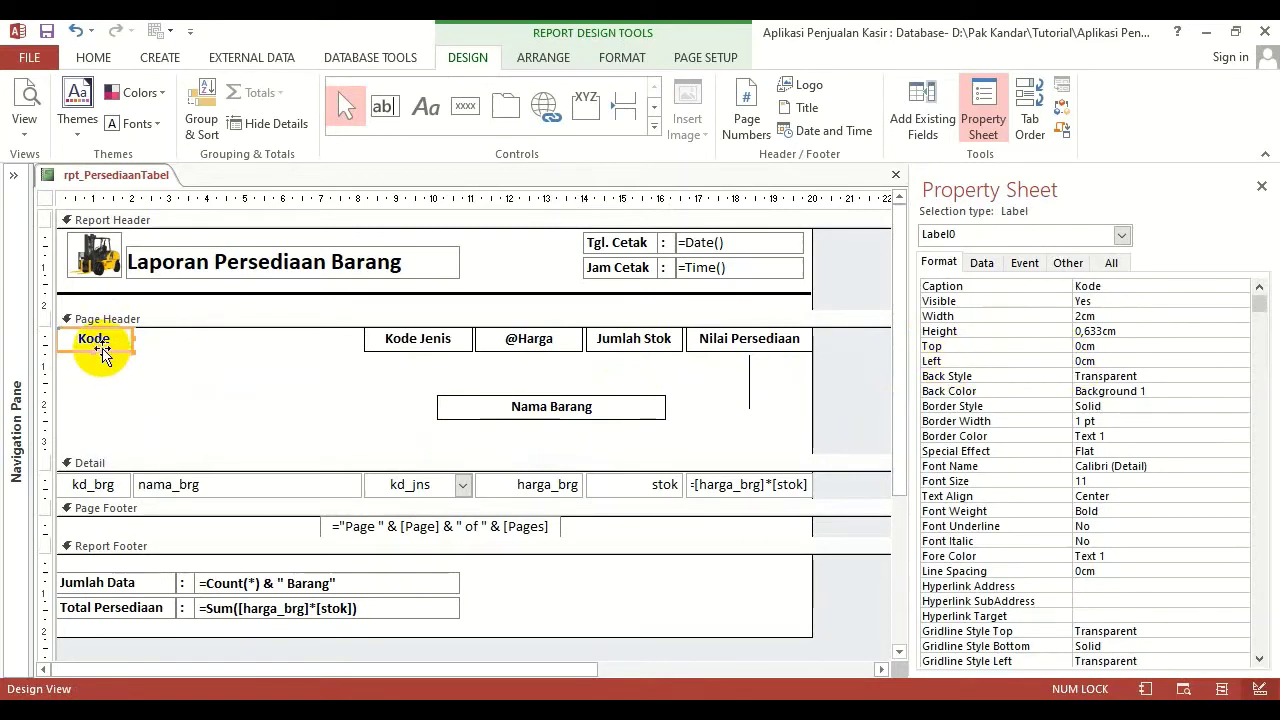
click(568, 407)
click(300, 440)
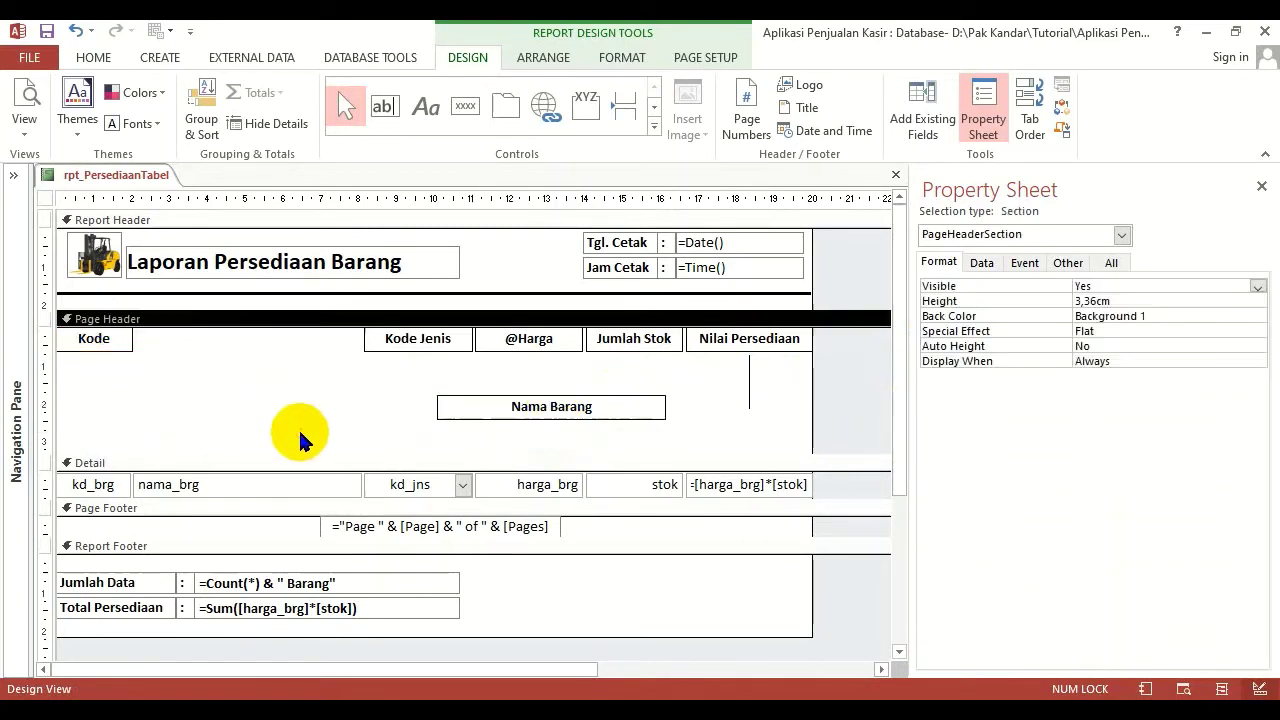
drag(502, 408, 194, 355)
click(200, 395)
click(209, 352)
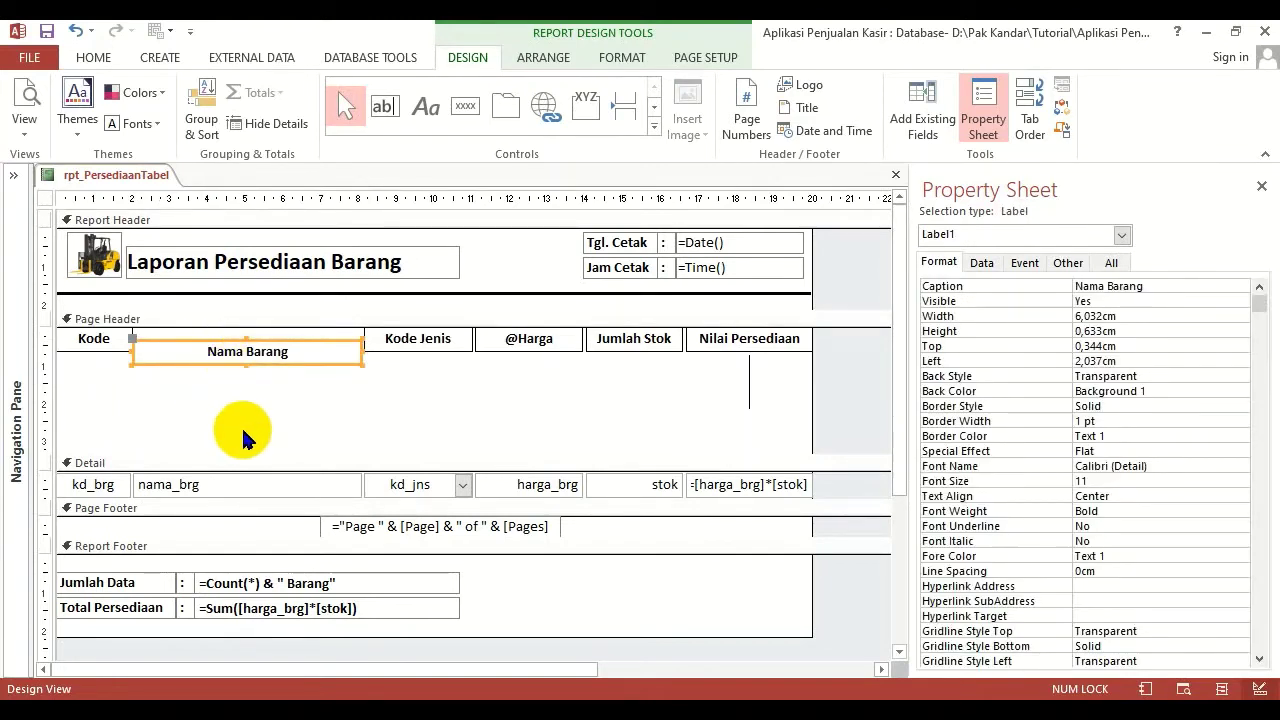
click(228, 392)
drag(233, 366, 251, 390)
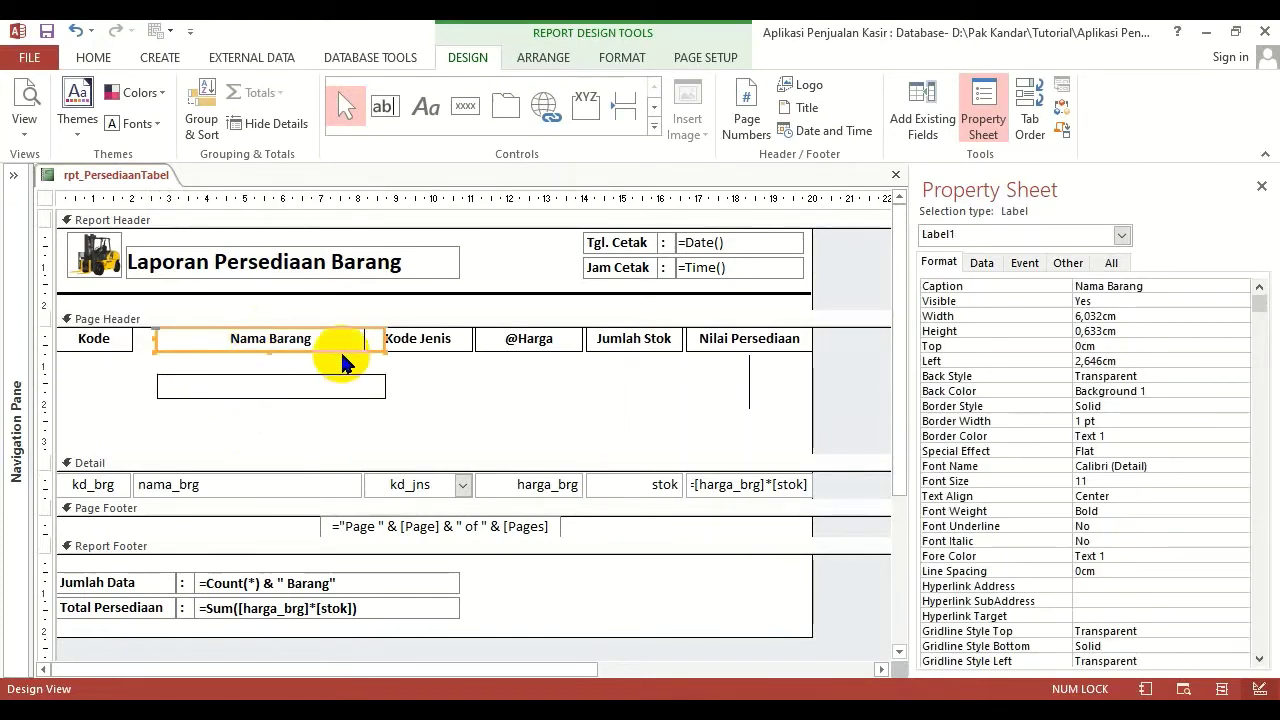
Set the Nama Barang label's Left position to 2 cm so it adjoins the Kode label.
click(942, 360)
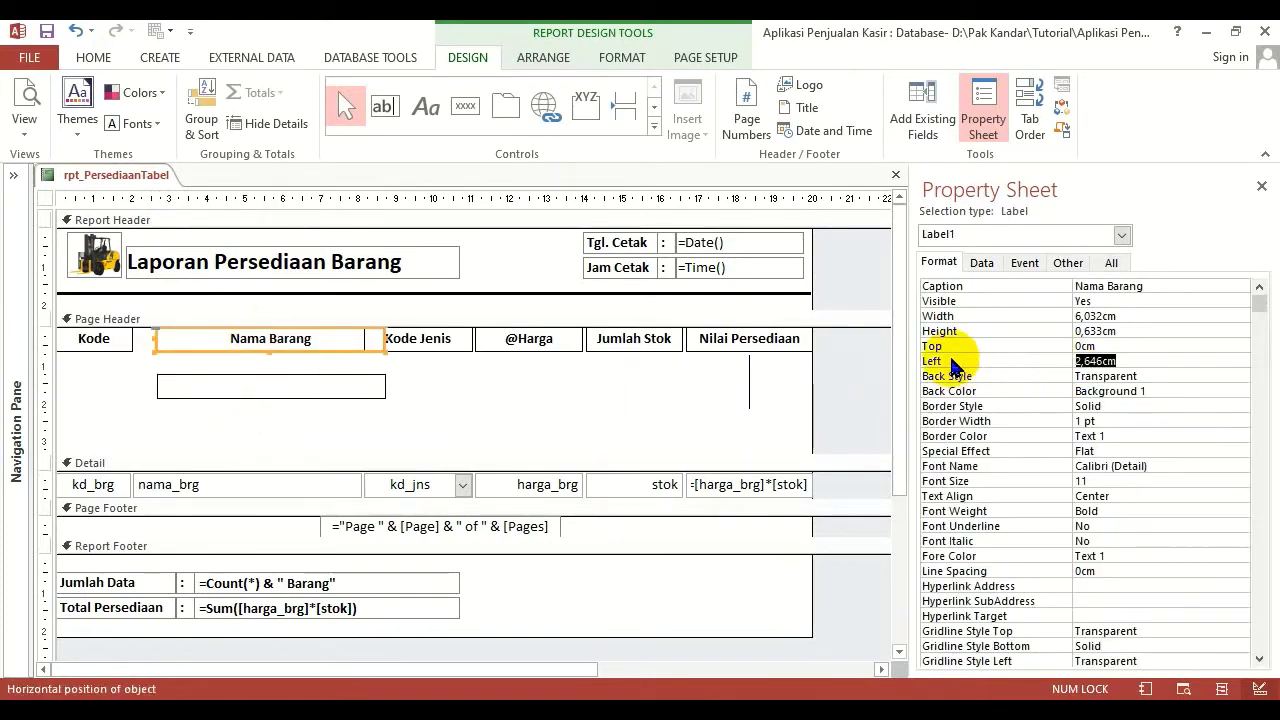
text(2)
key(Return)
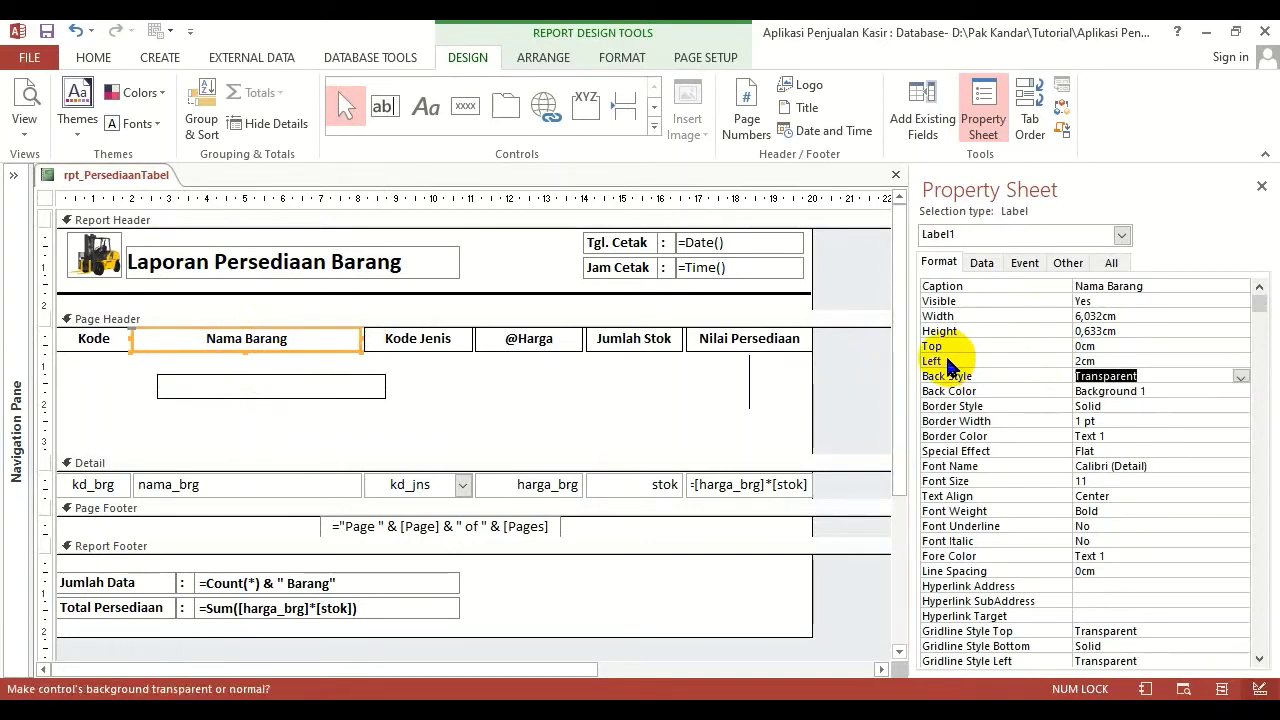
click(416, 383)
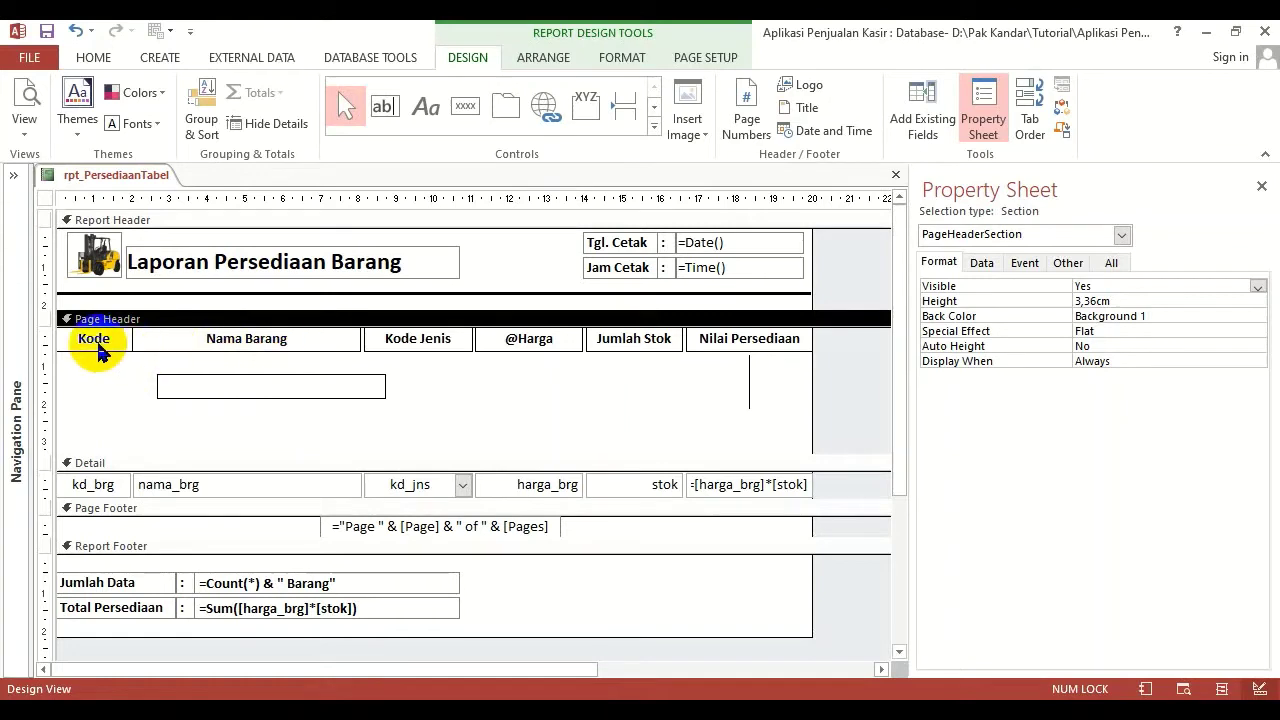
Set the width of the Nama Barang label in the Page Header to 6 cm.
click(256, 346)
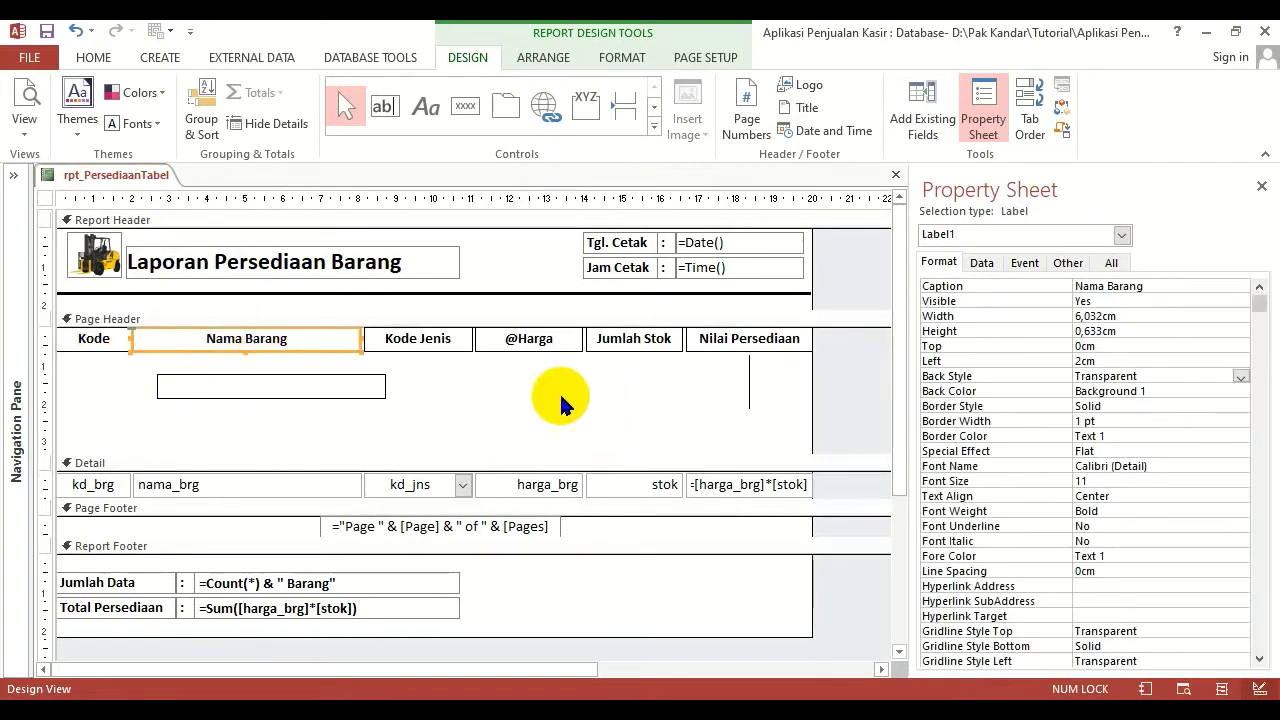
click(950, 316)
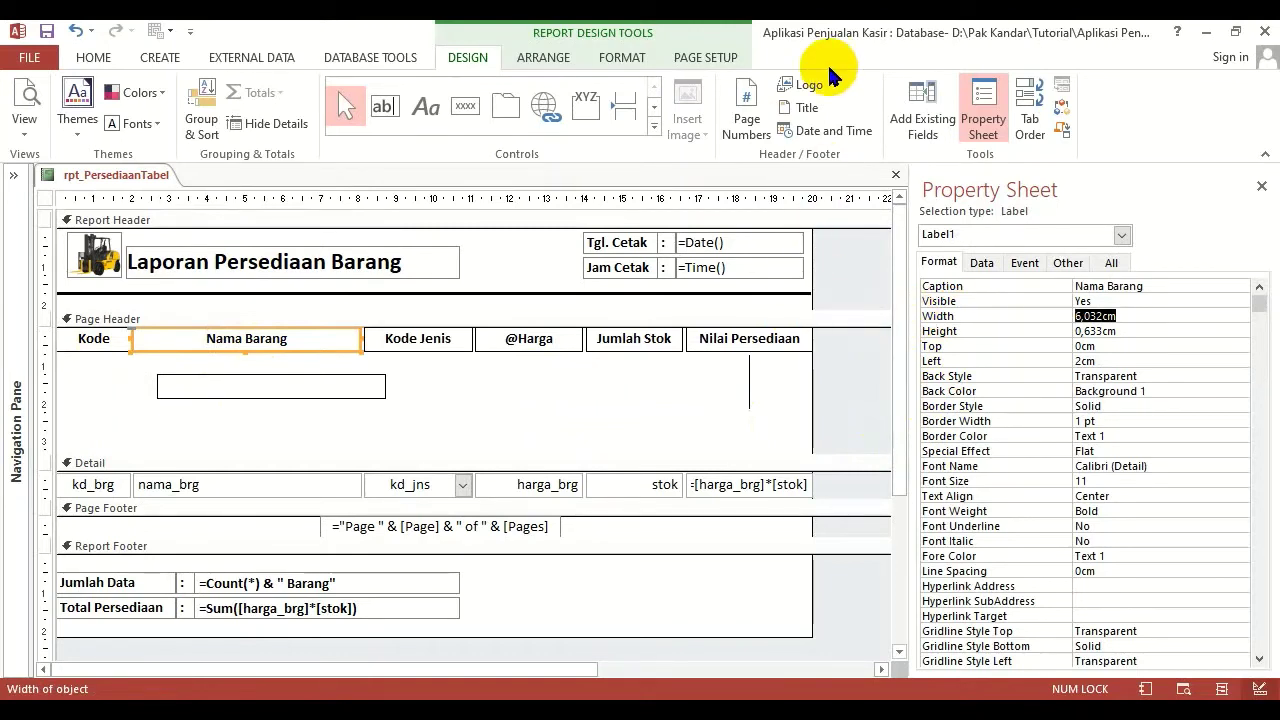
text(6)
key(Return)
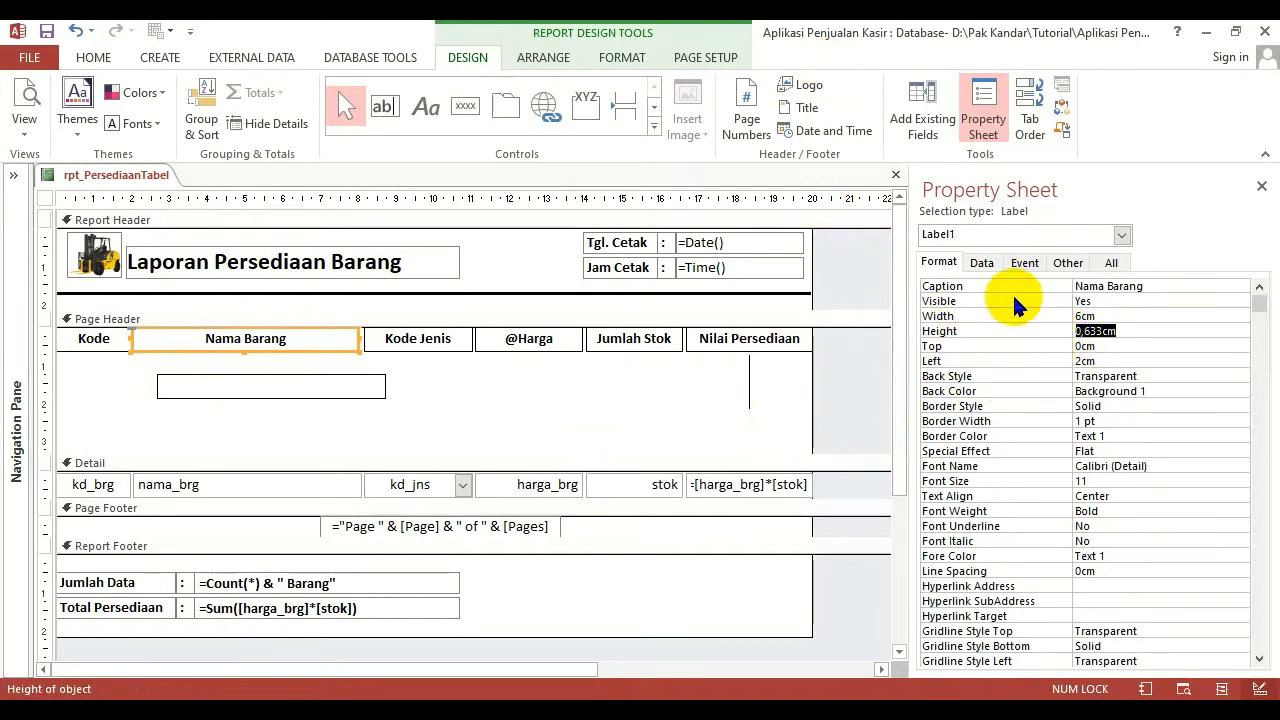
click(486, 414)
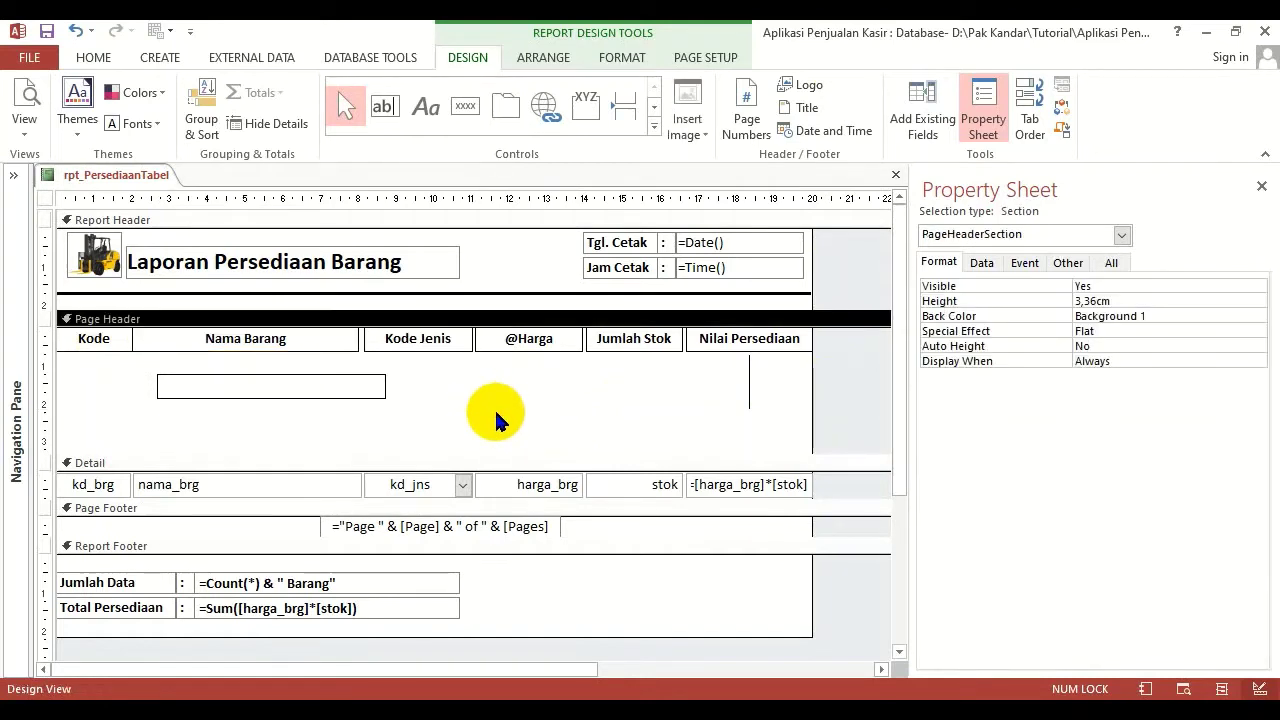
Check the Kode and Nama Barang widths and set the Kode Jenis label's Left position to their sum, 8 cm.
click(420, 338)
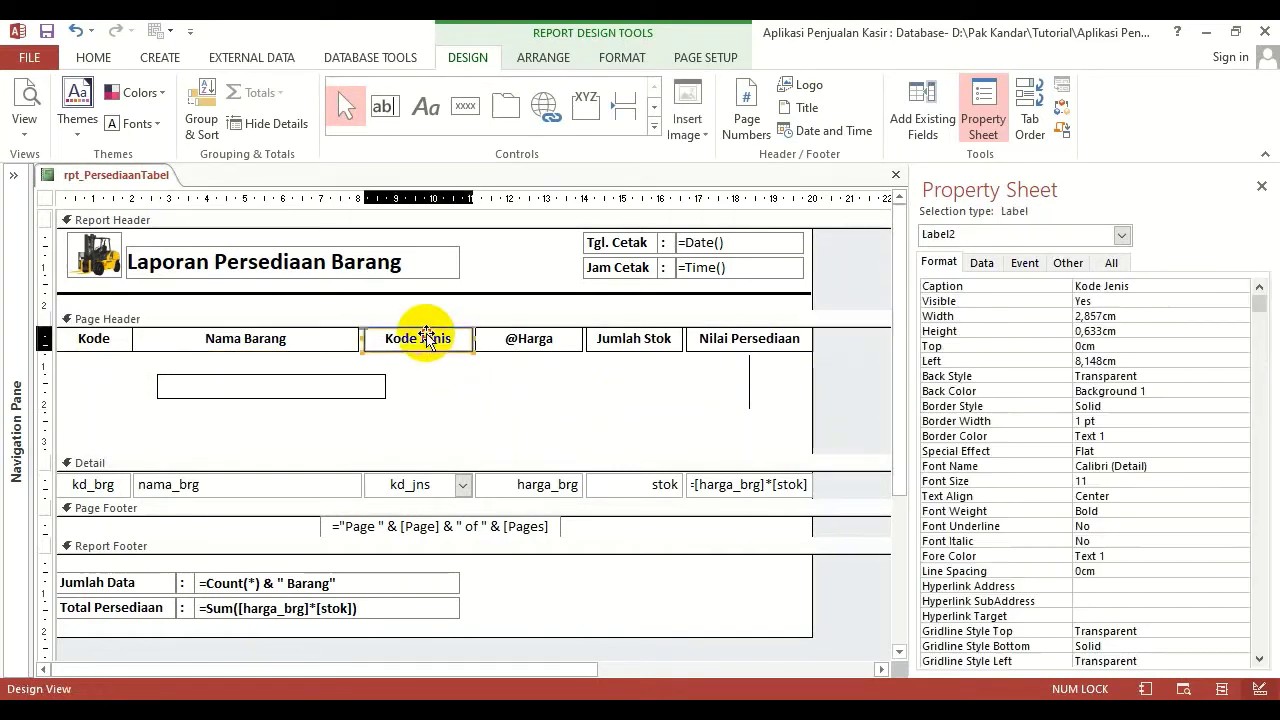
click(958, 361)
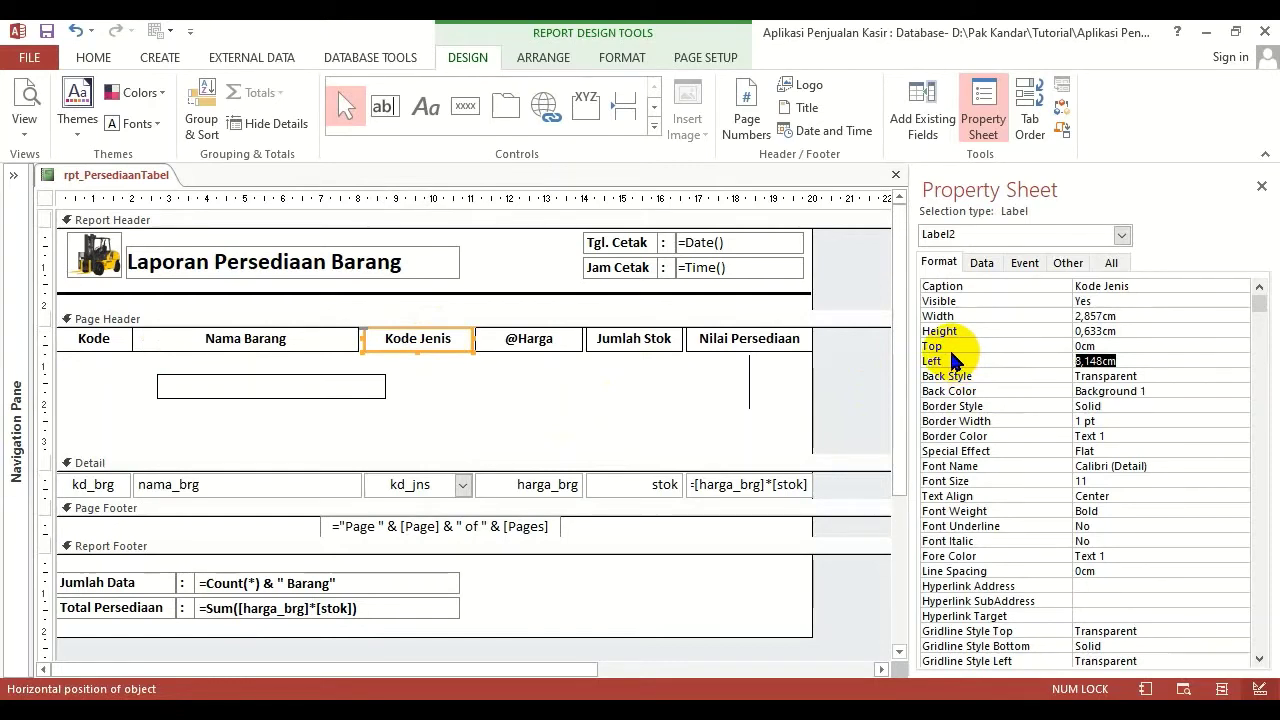
click(110, 352)
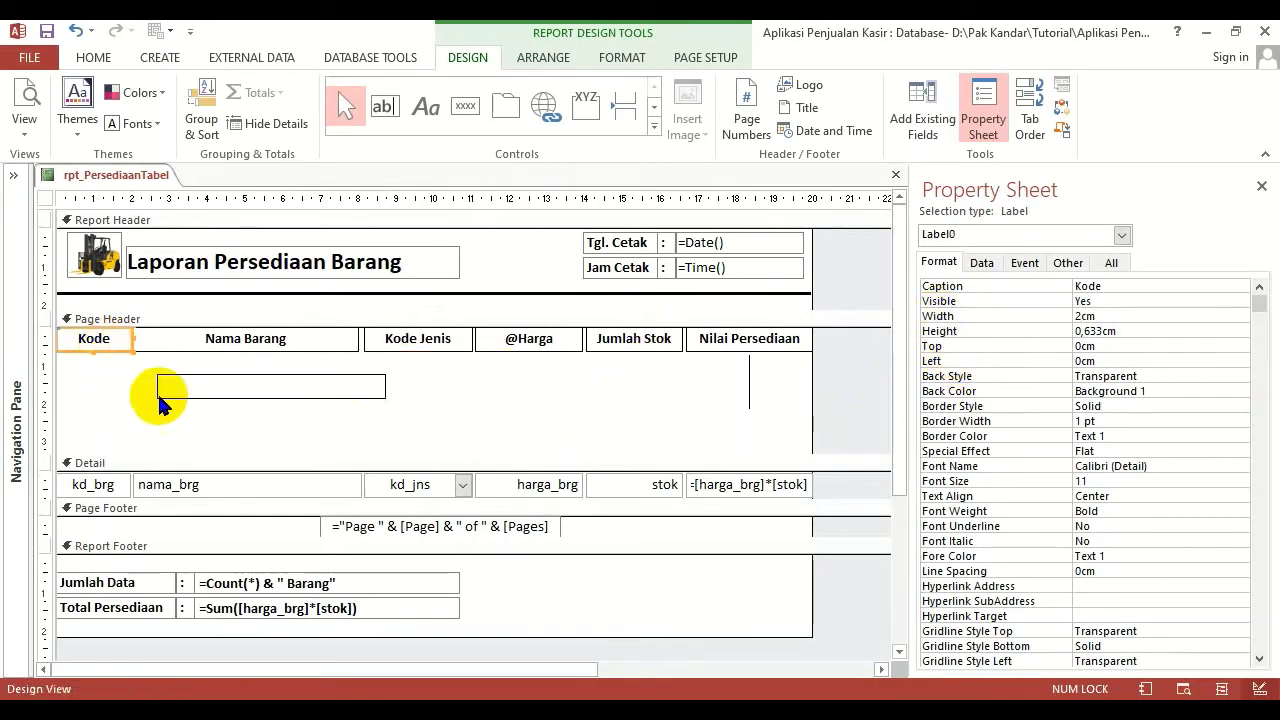
click(252, 341)
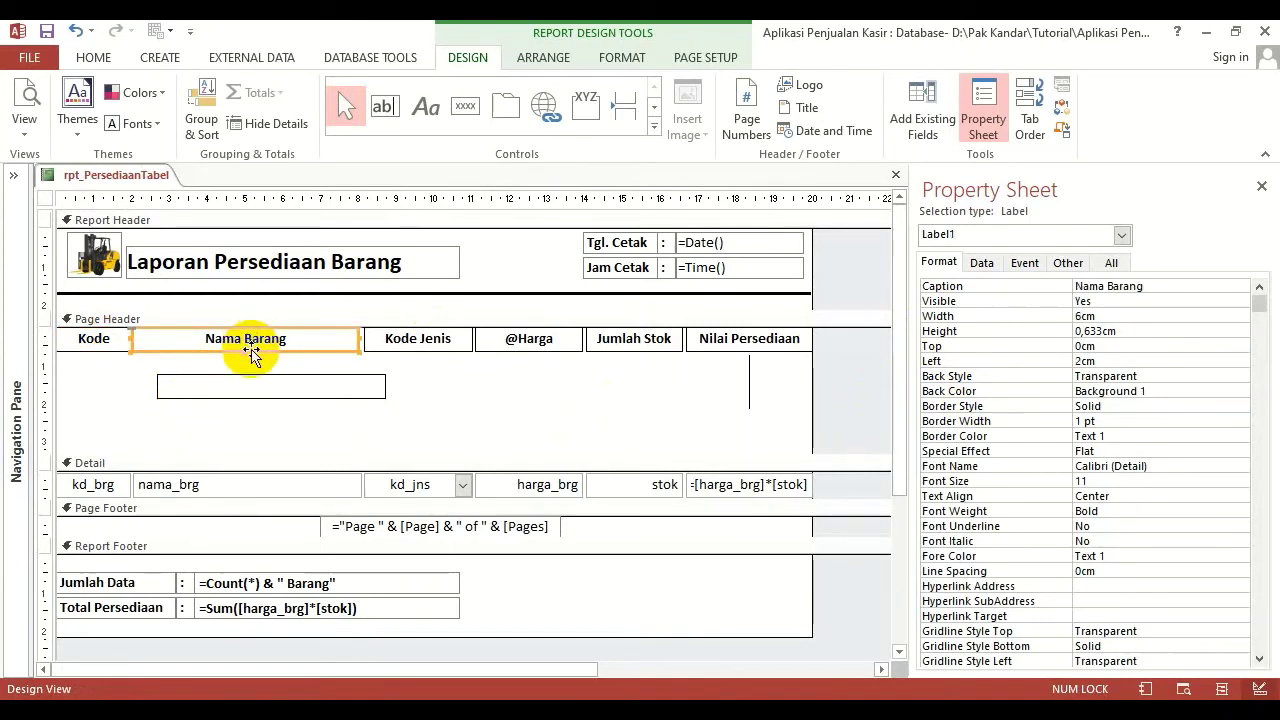
click(443, 342)
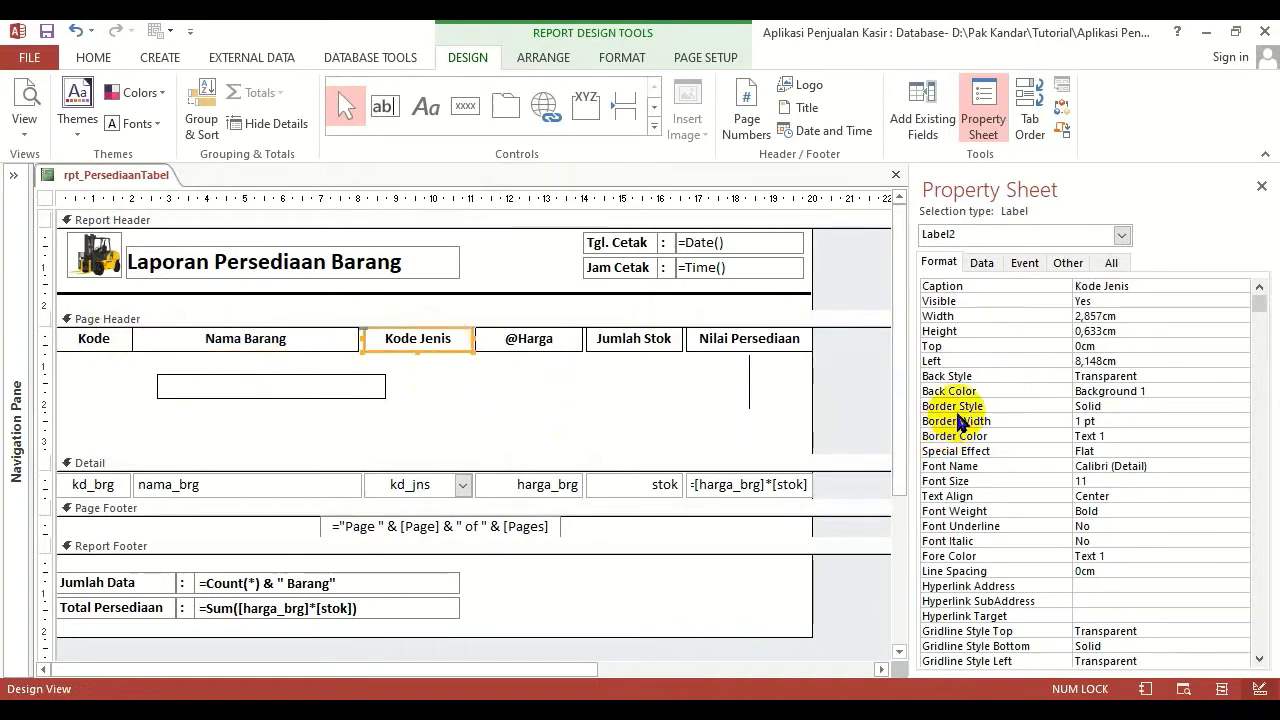
click(962, 360)
text(8)
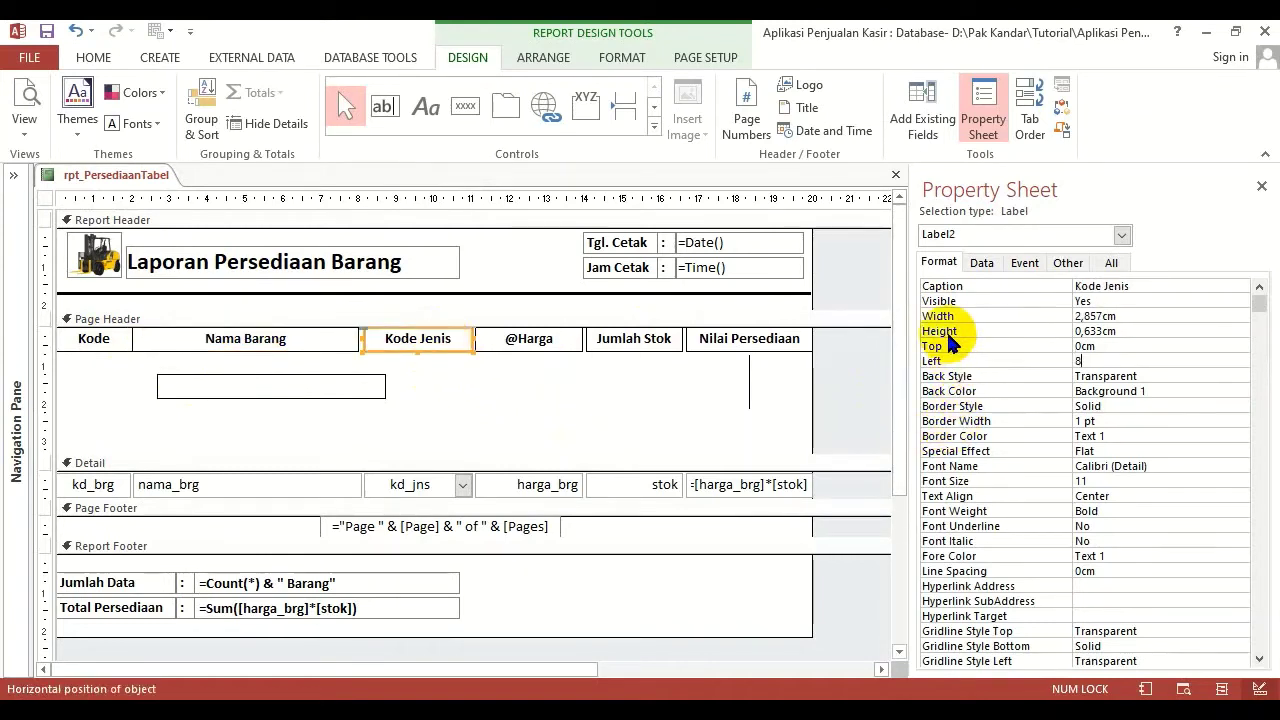
key(Return)
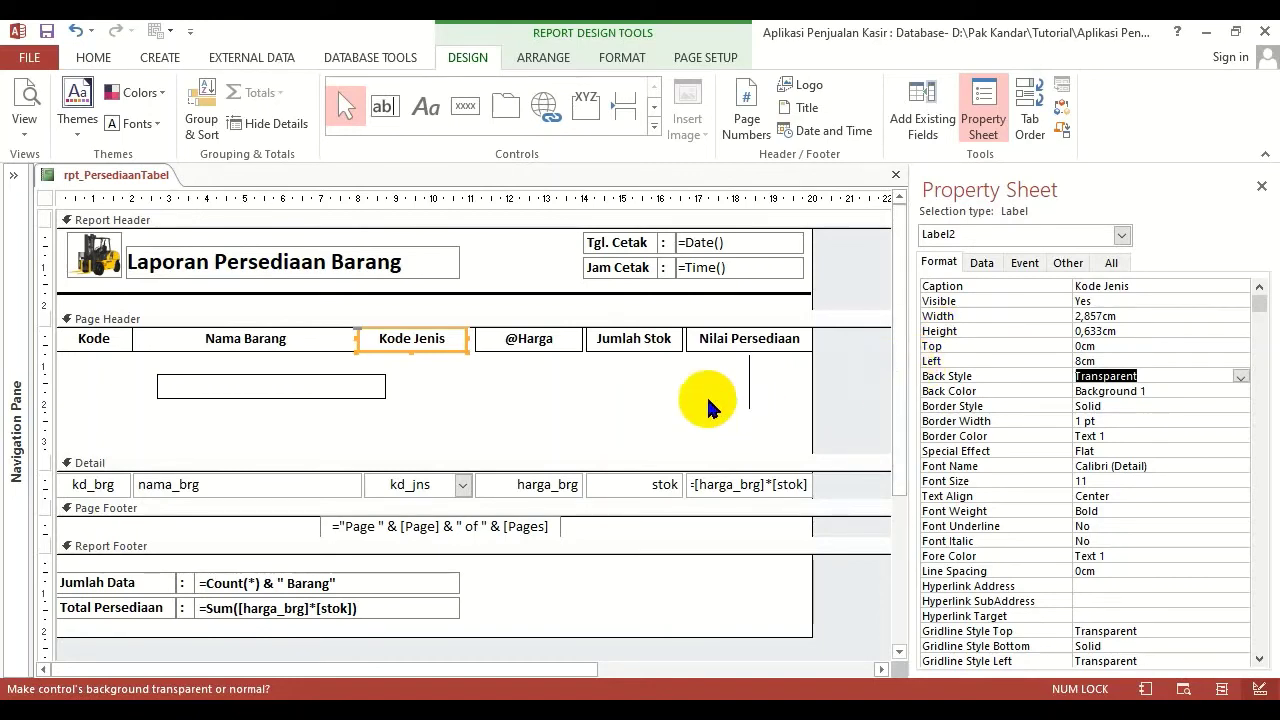
Set the width of the Kode Jenis label in the Page Header to 3 cm.
click(945, 317)
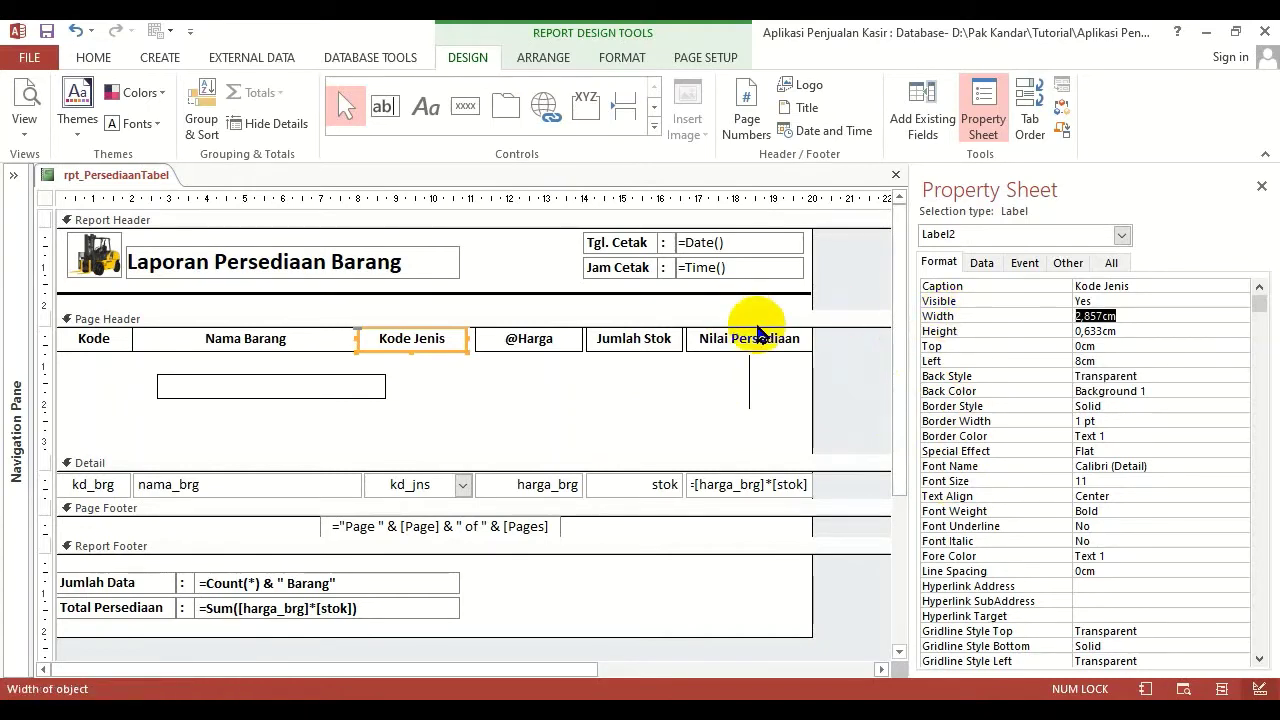
text(3)
key(Return)
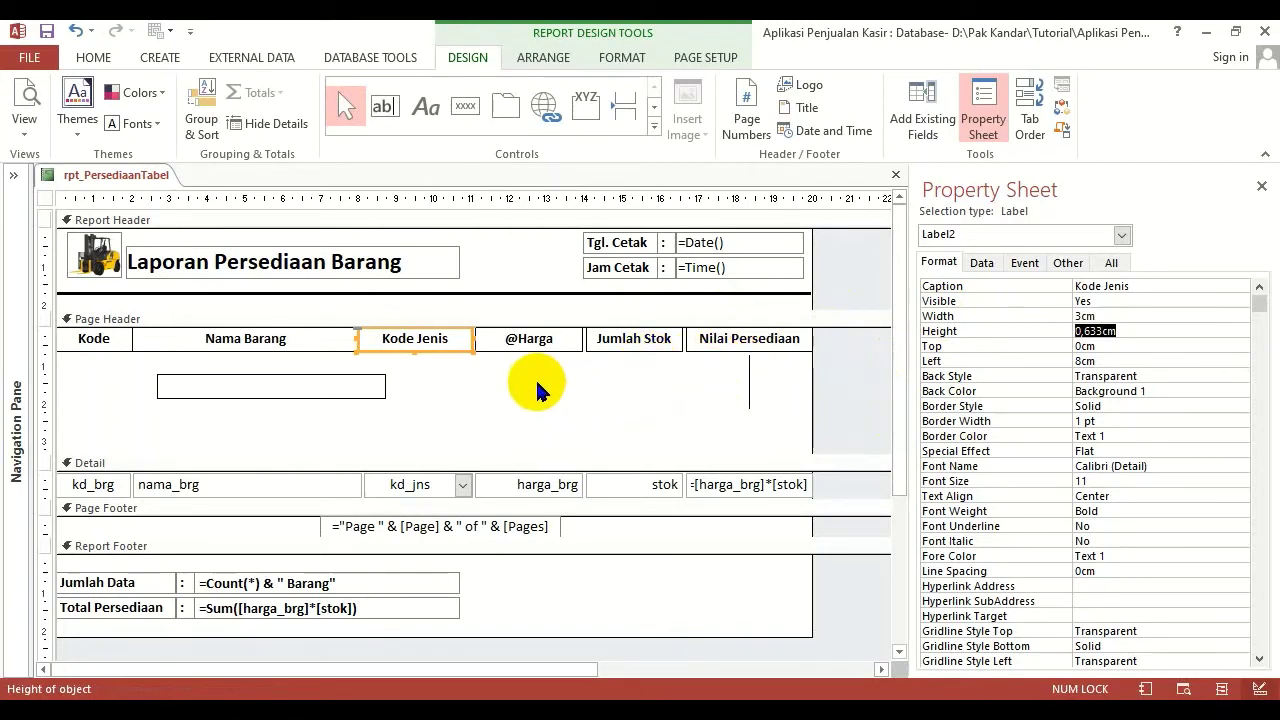
click(524, 340)
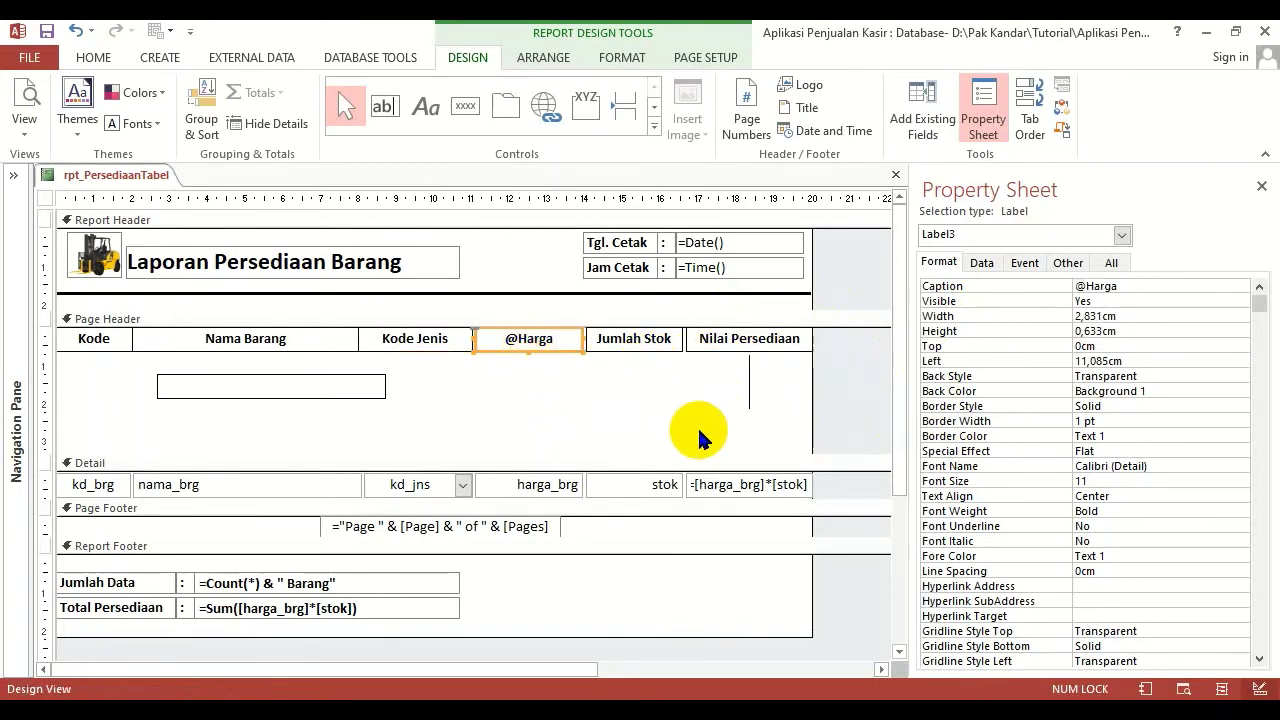
click(100, 340)
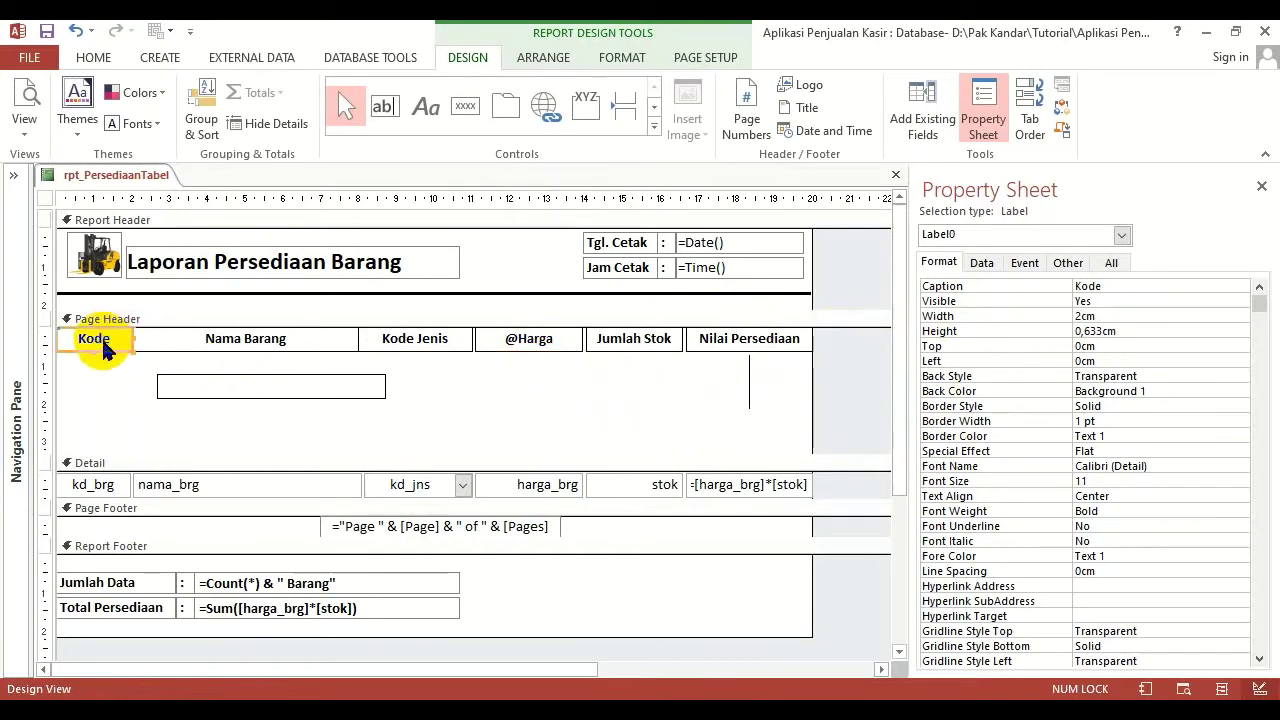
click(267, 340)
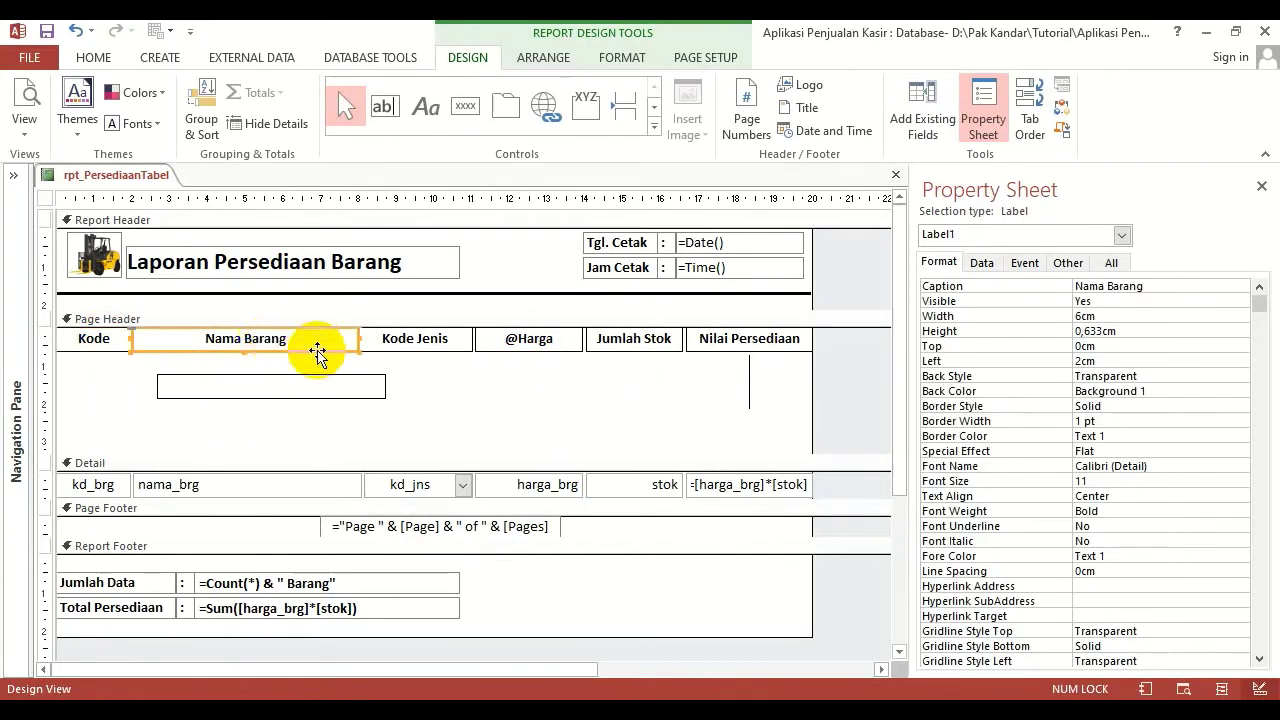
click(425, 339)
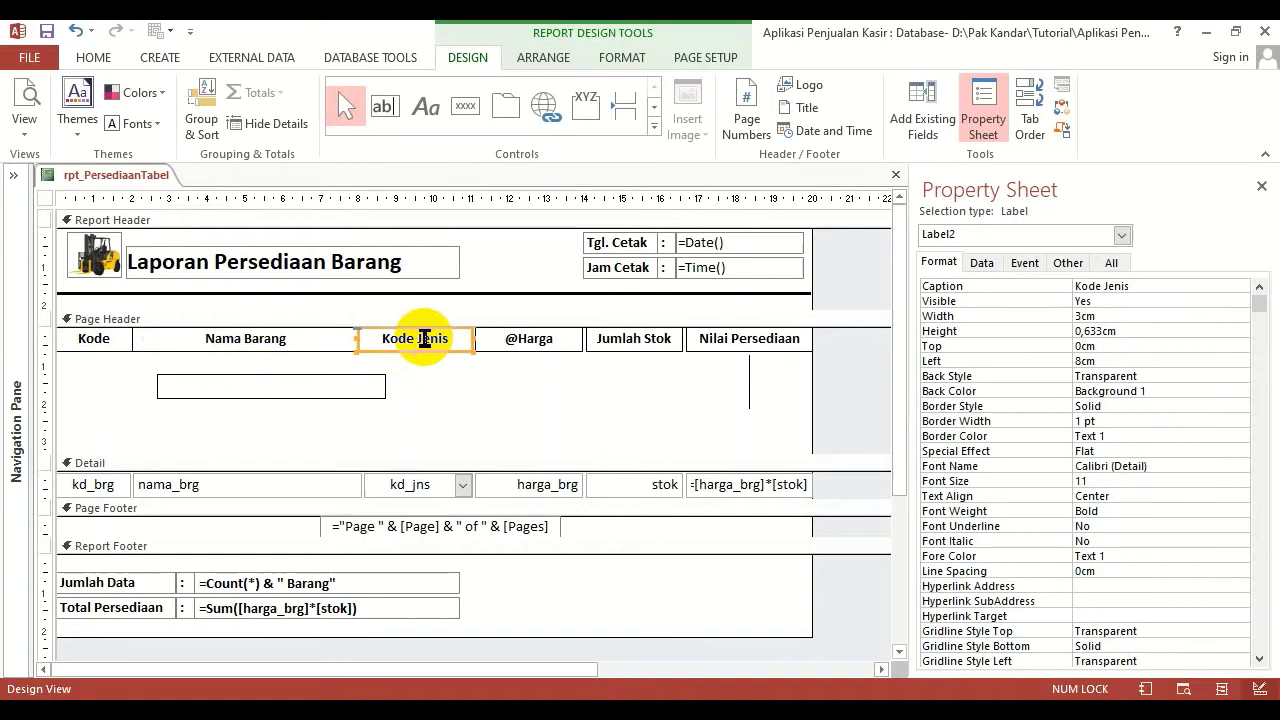
click(95, 337)
click(226, 339)
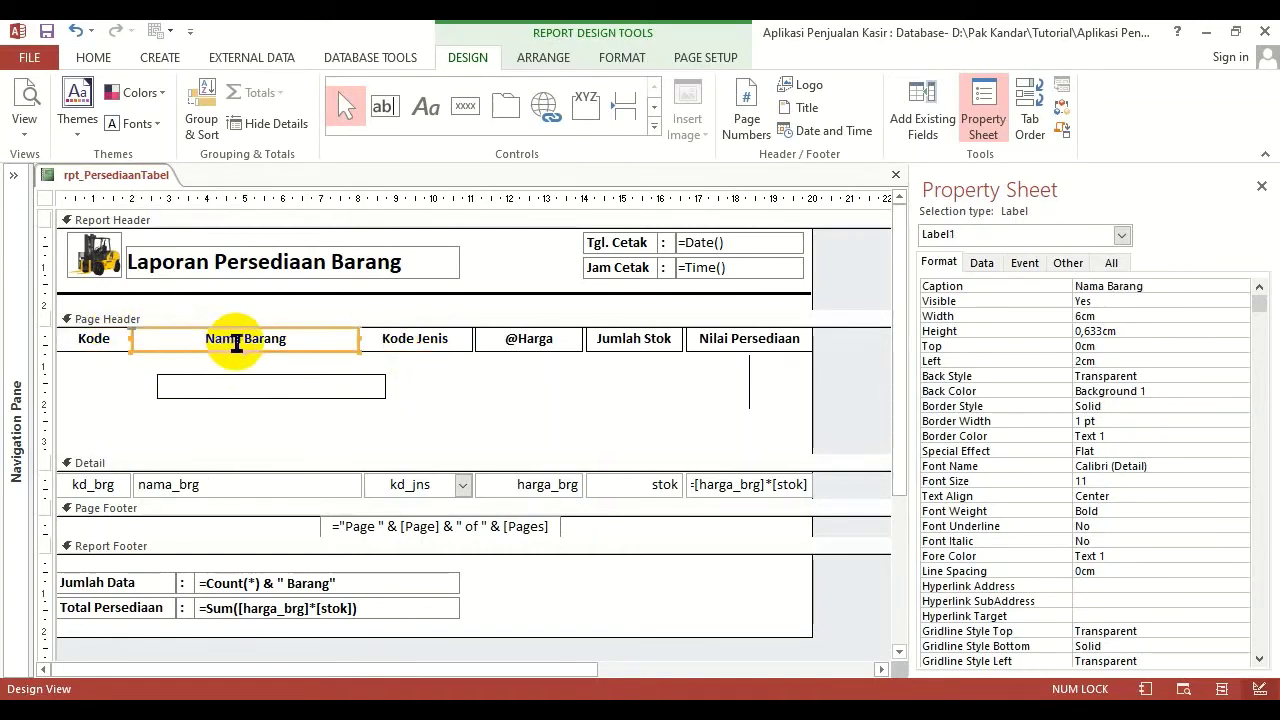
click(400, 334)
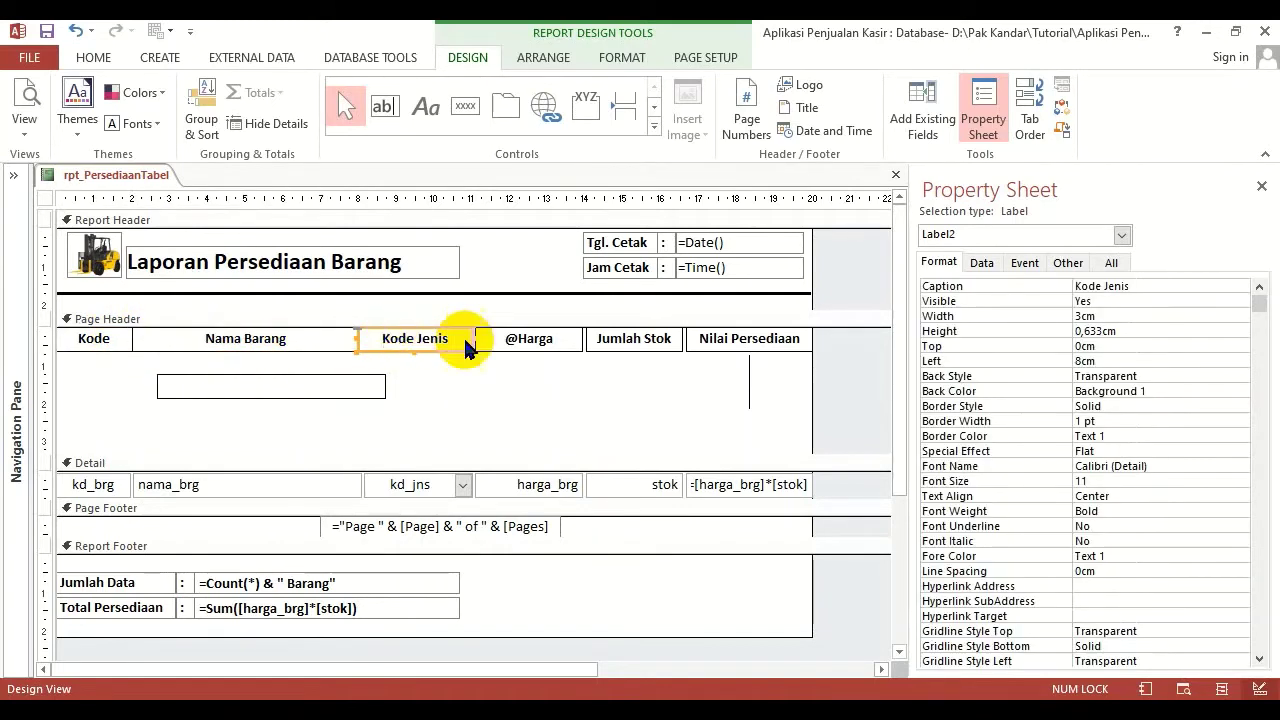
click(533, 340)
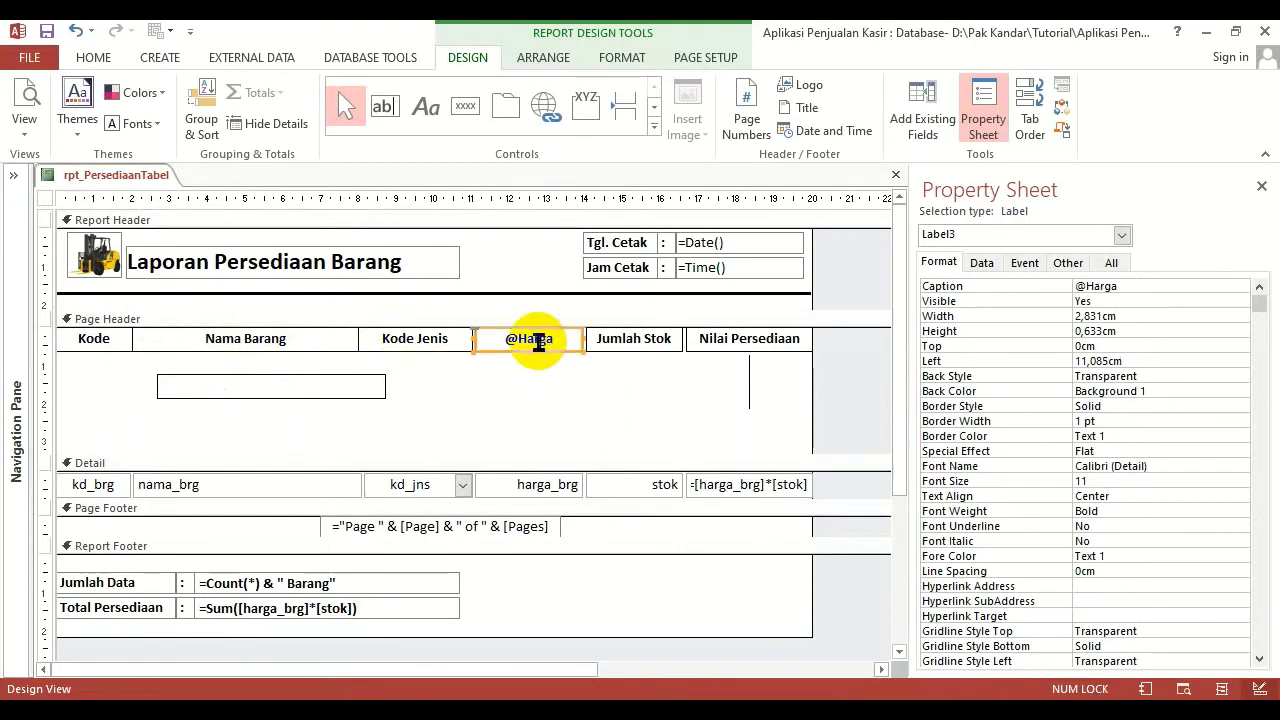
click(940, 359)
text(11)
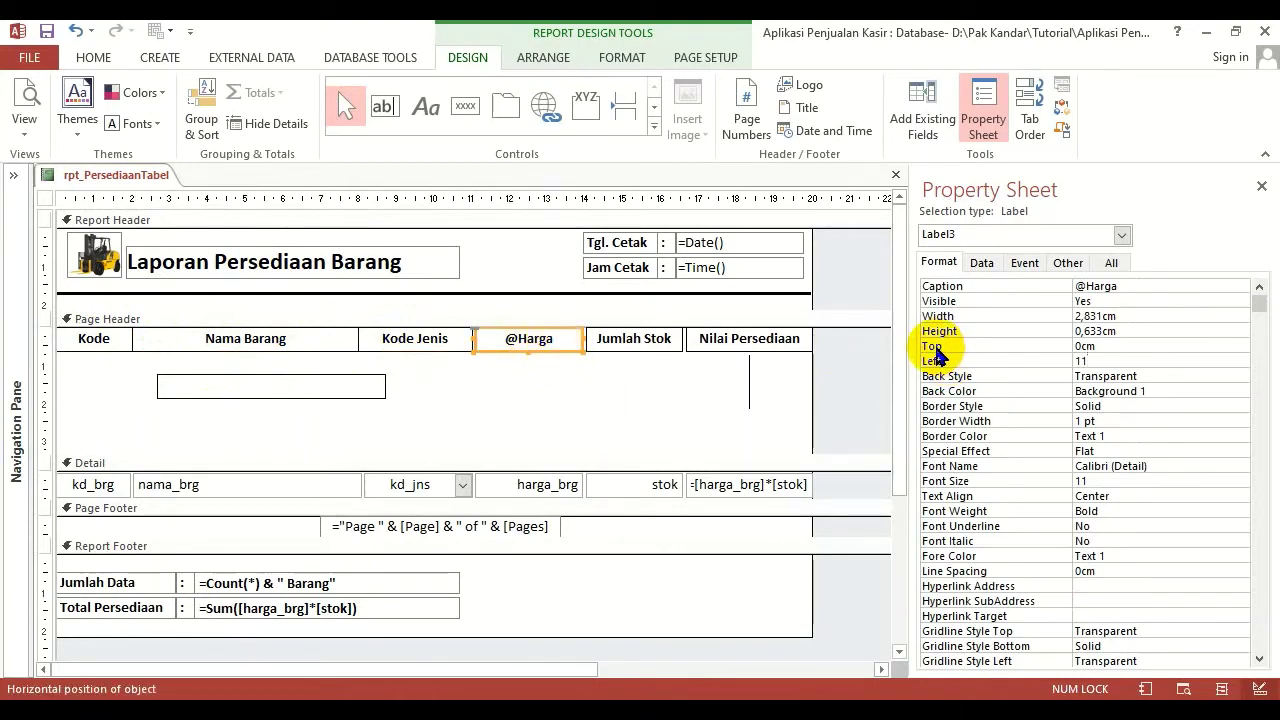
key(Return)
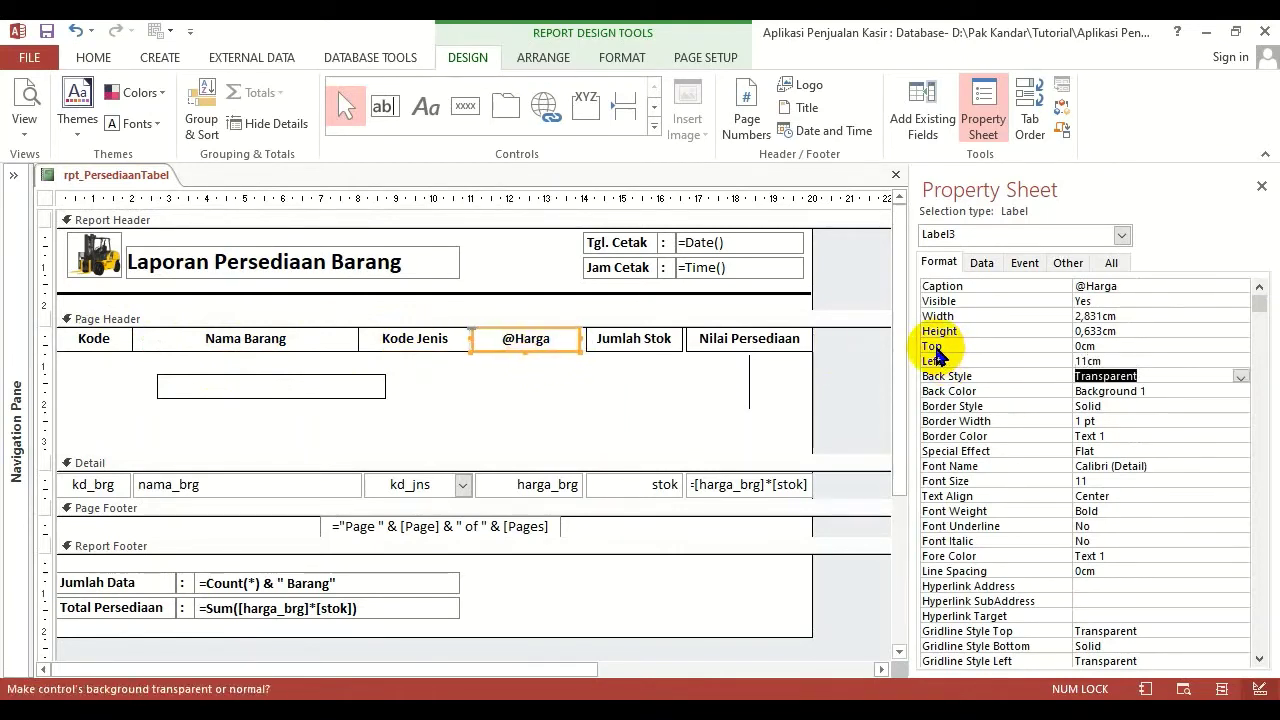
click(945, 301)
click(955, 316)
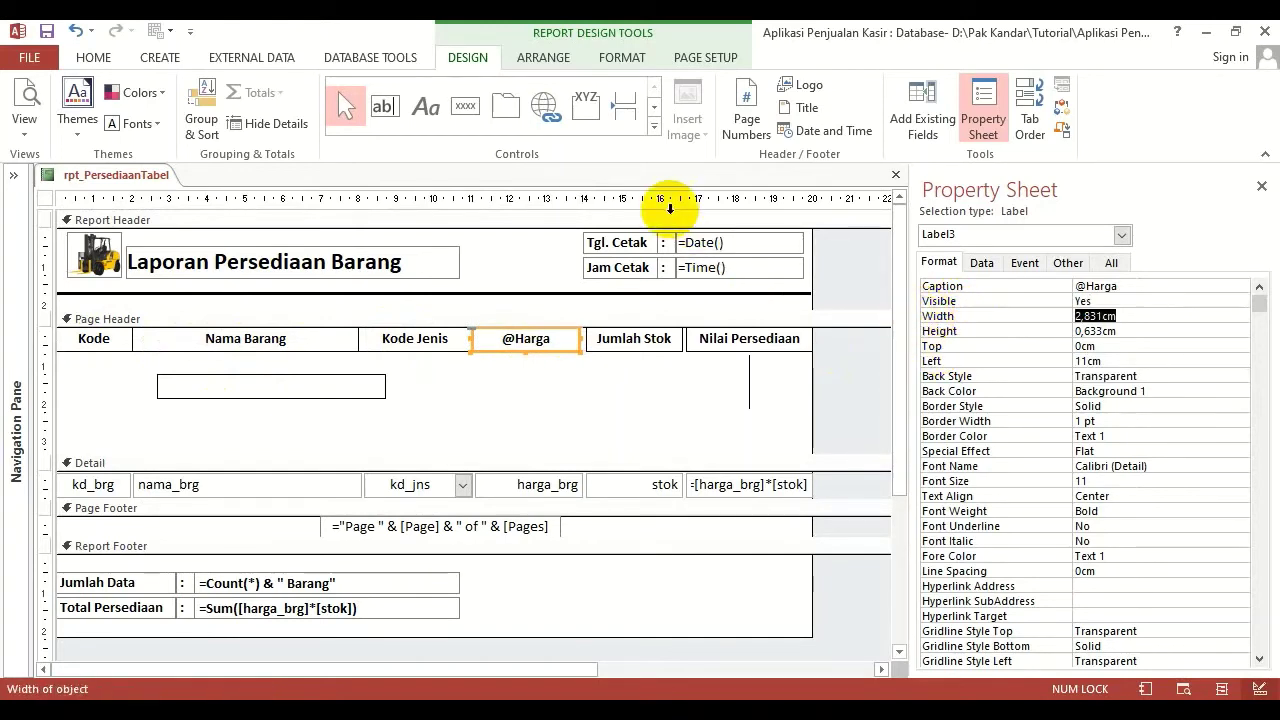
text(3)
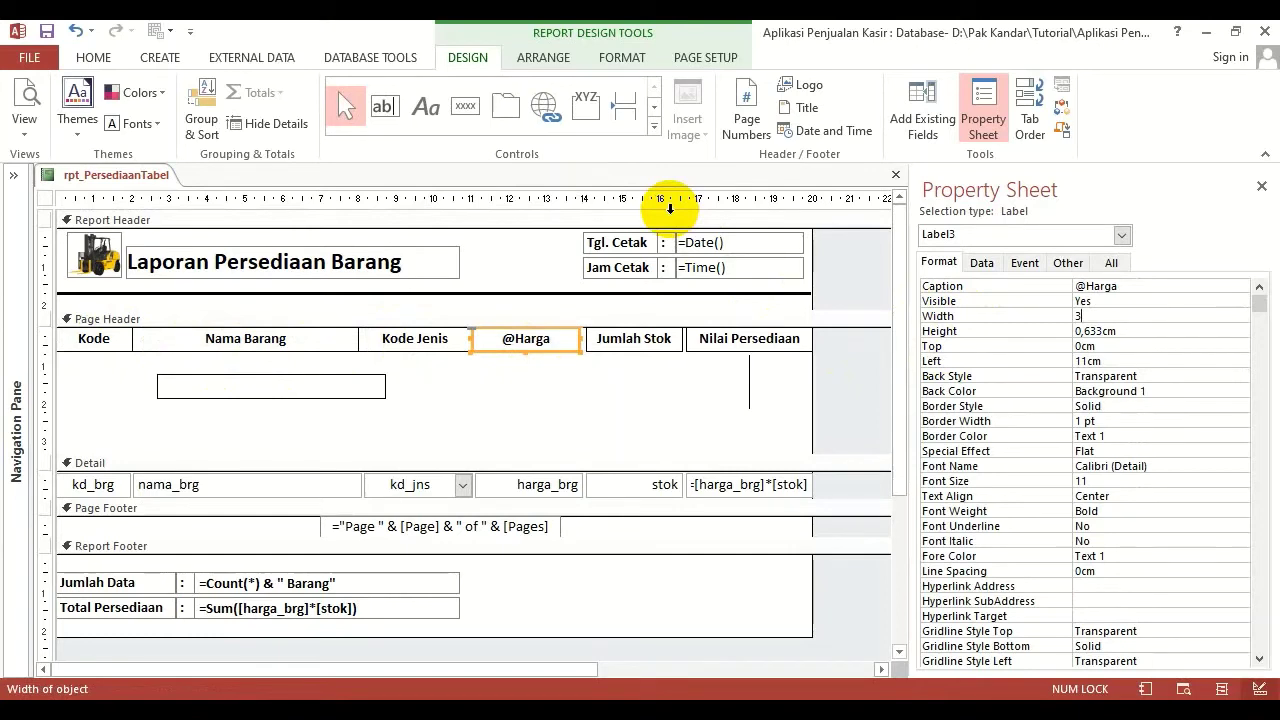
key(Return)
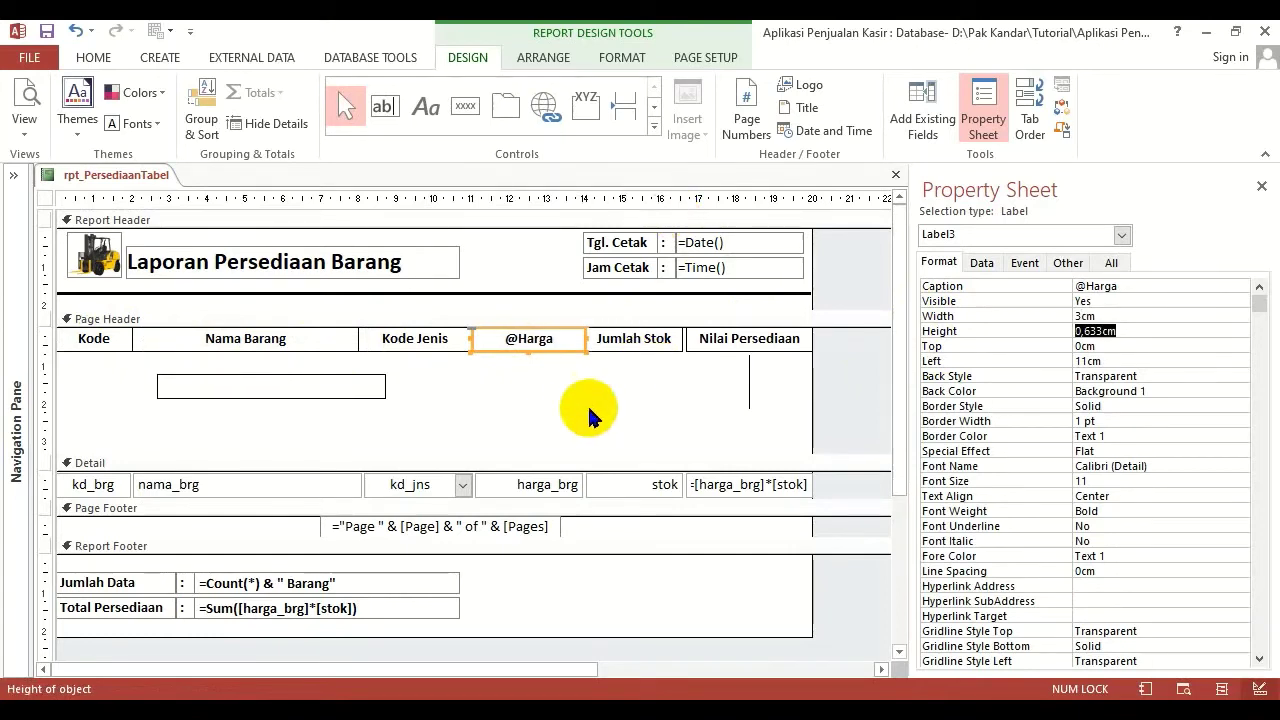
Check the widths of the four preceding header labels and set the Jumlah Stok label's Left position to their sum, 14 cm.
click(545, 400)
click(529, 340)
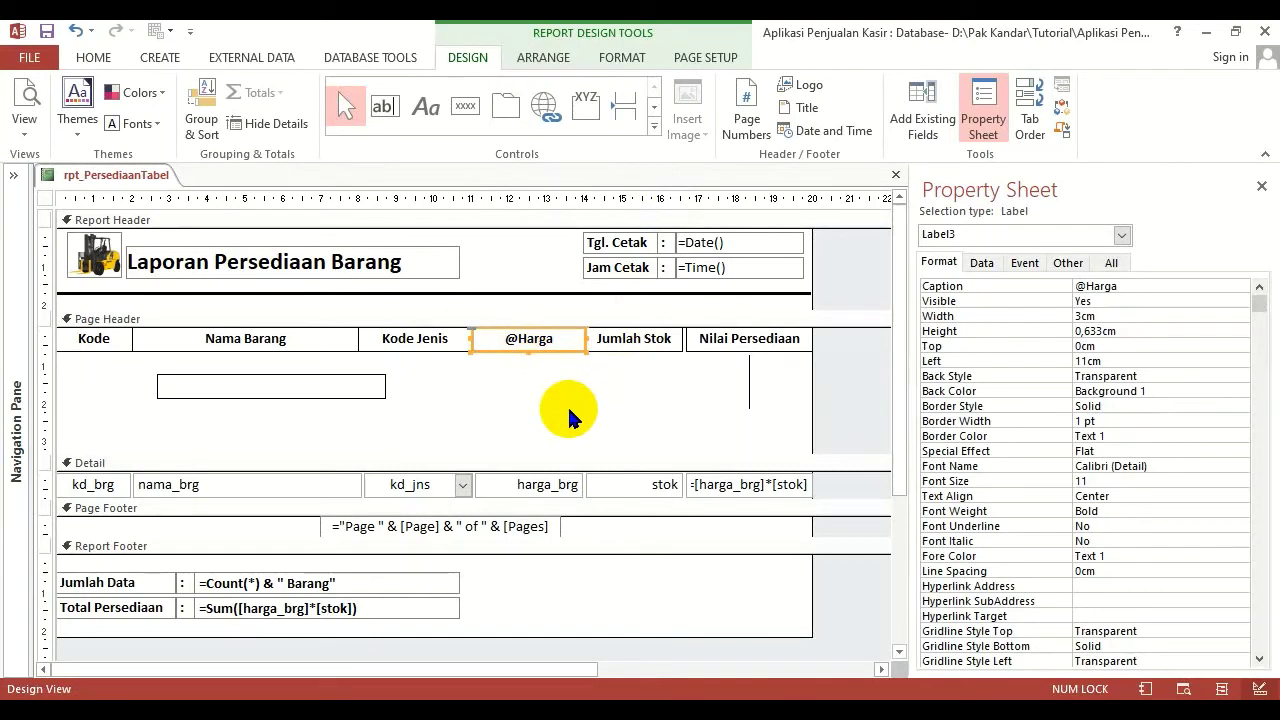
click(643, 382)
click(537, 345)
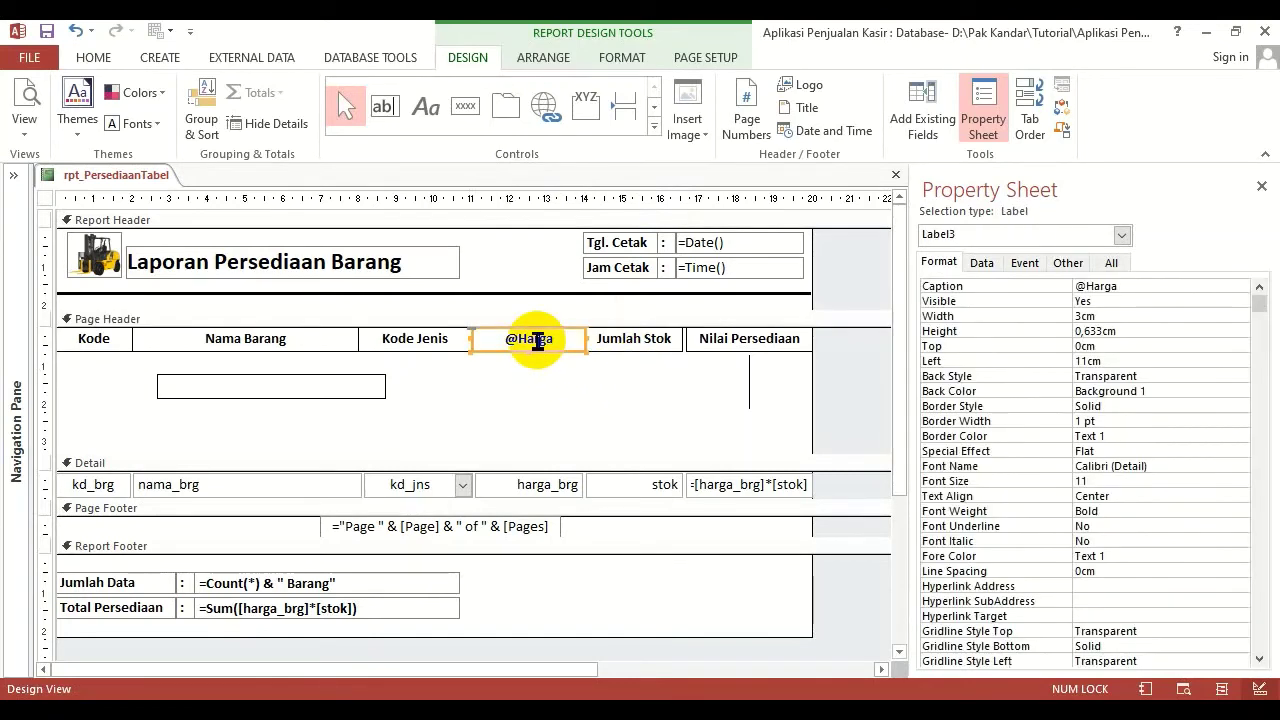
click(652, 344)
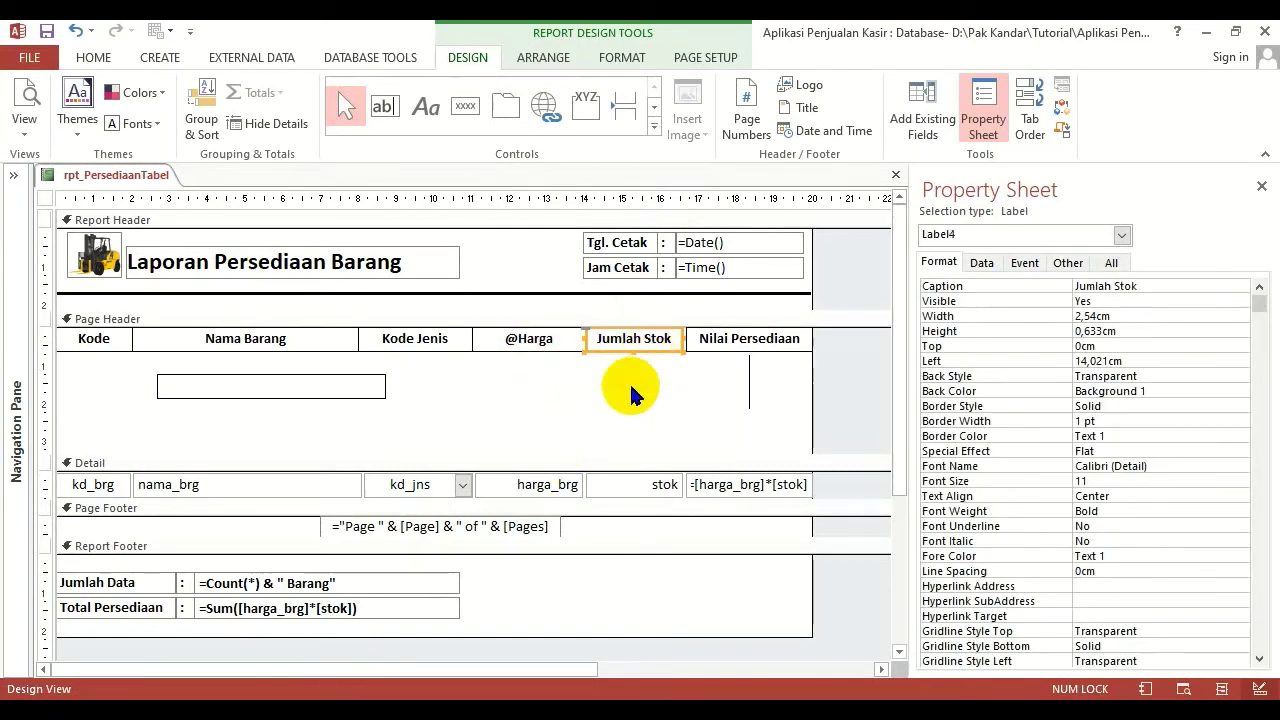
click(594, 391)
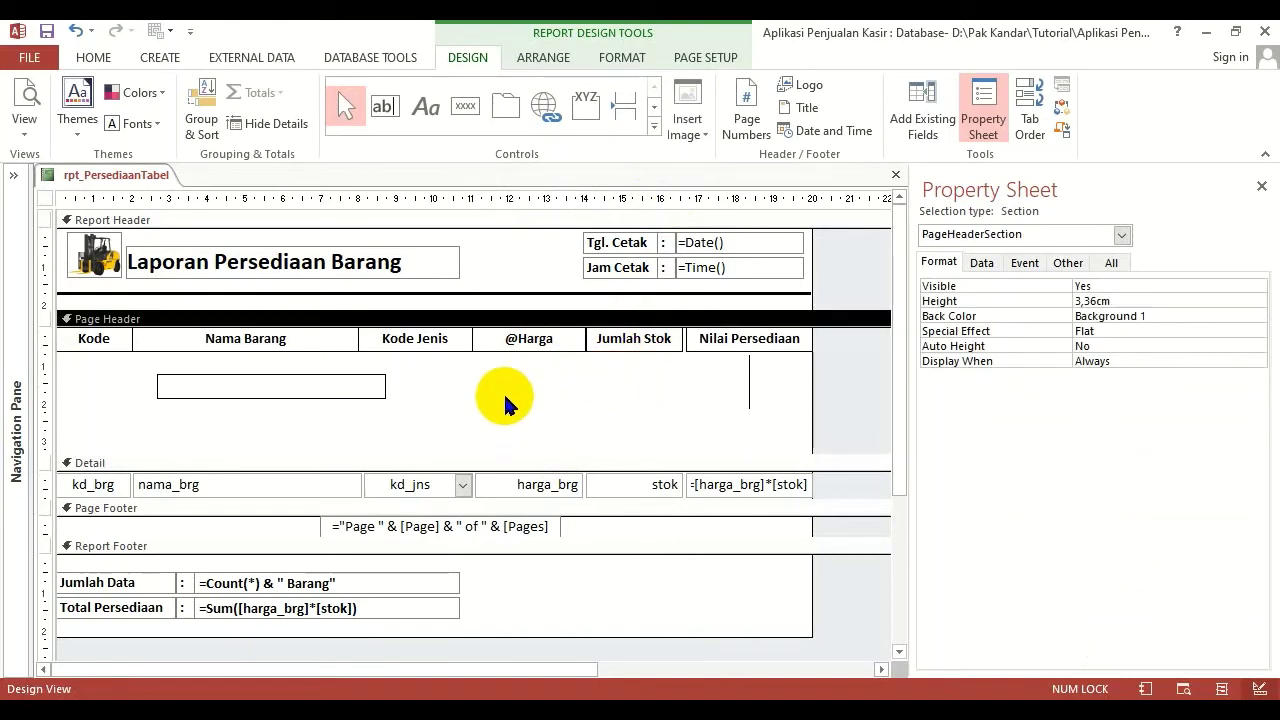
click(94, 342)
click(214, 340)
click(397, 350)
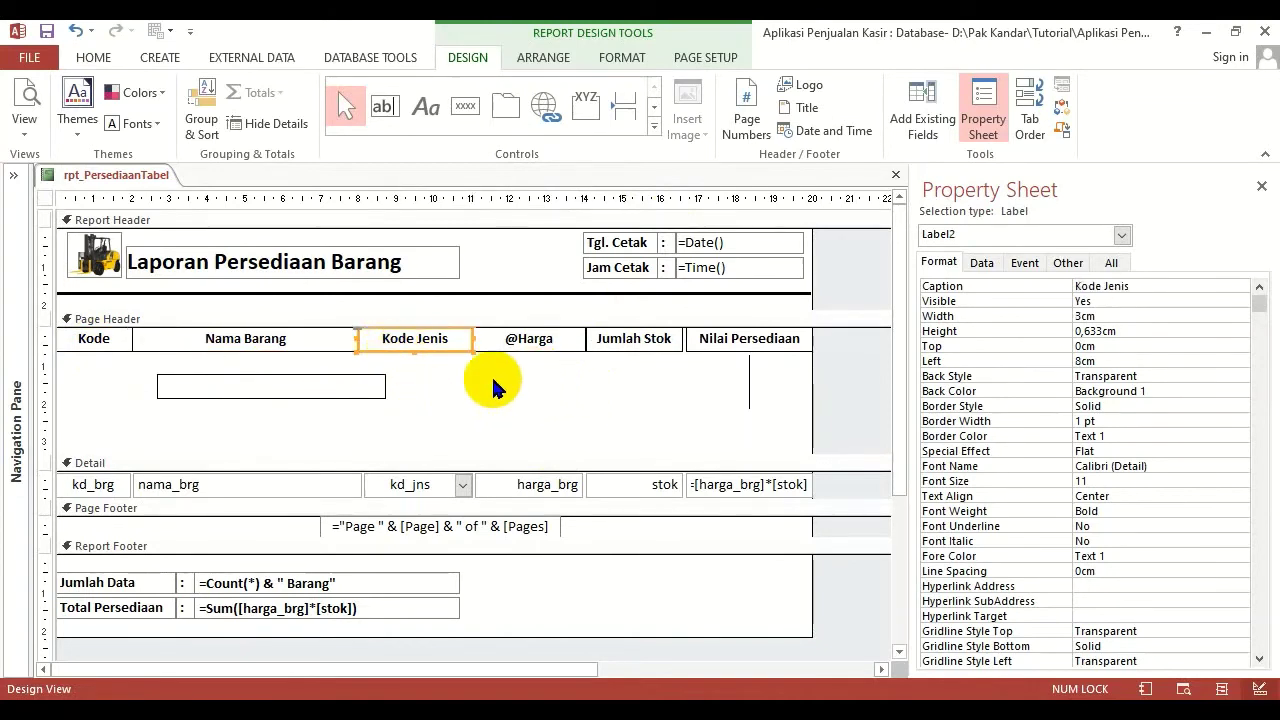
click(537, 342)
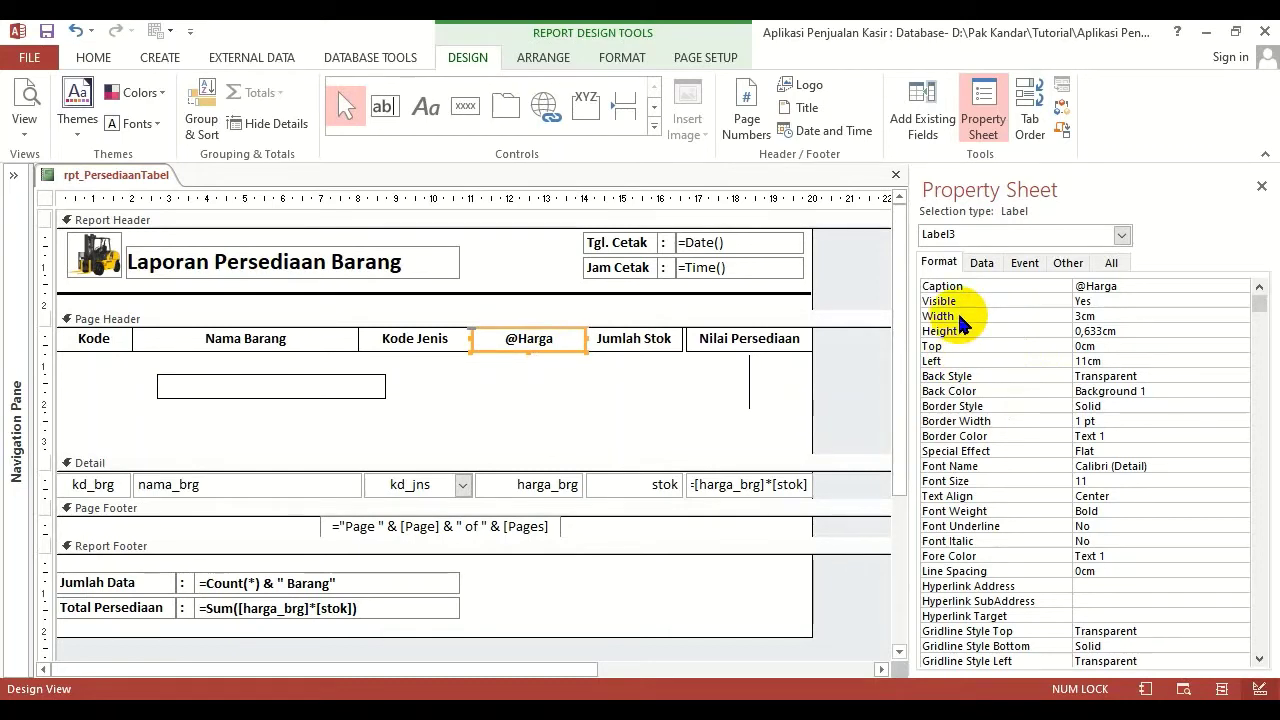
click(652, 338)
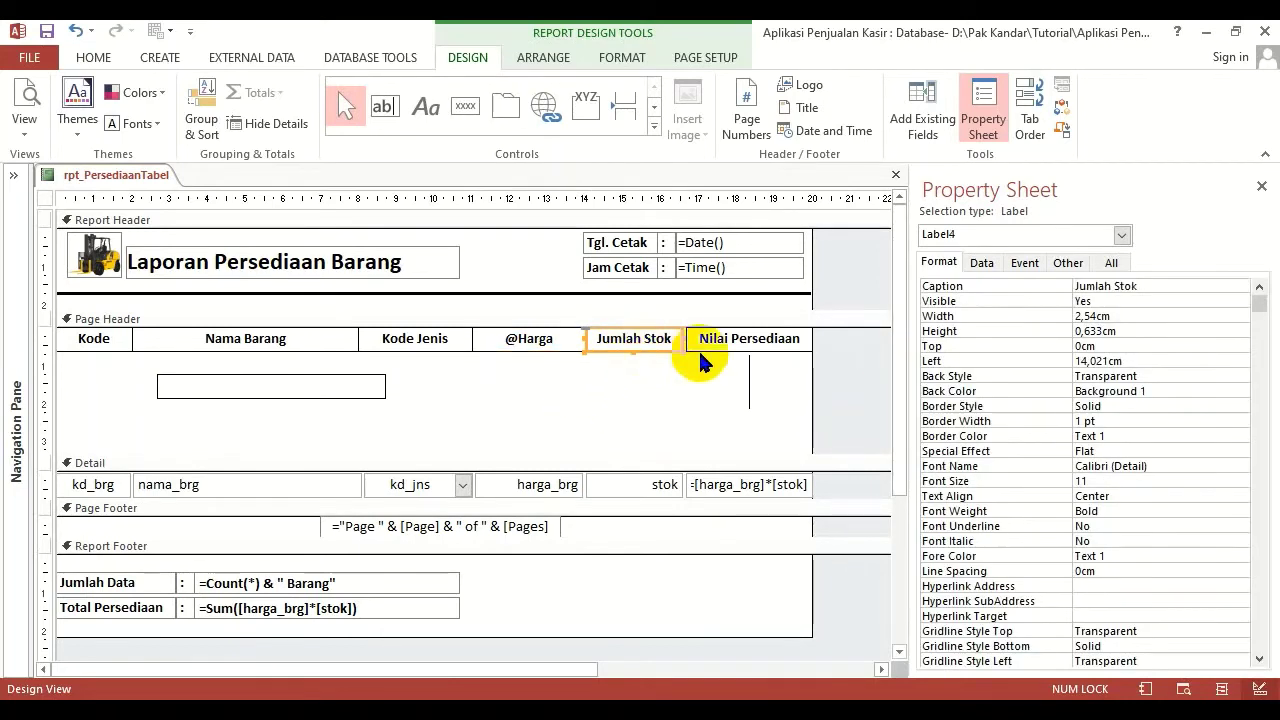
click(955, 362)
text(14)
key(Return)
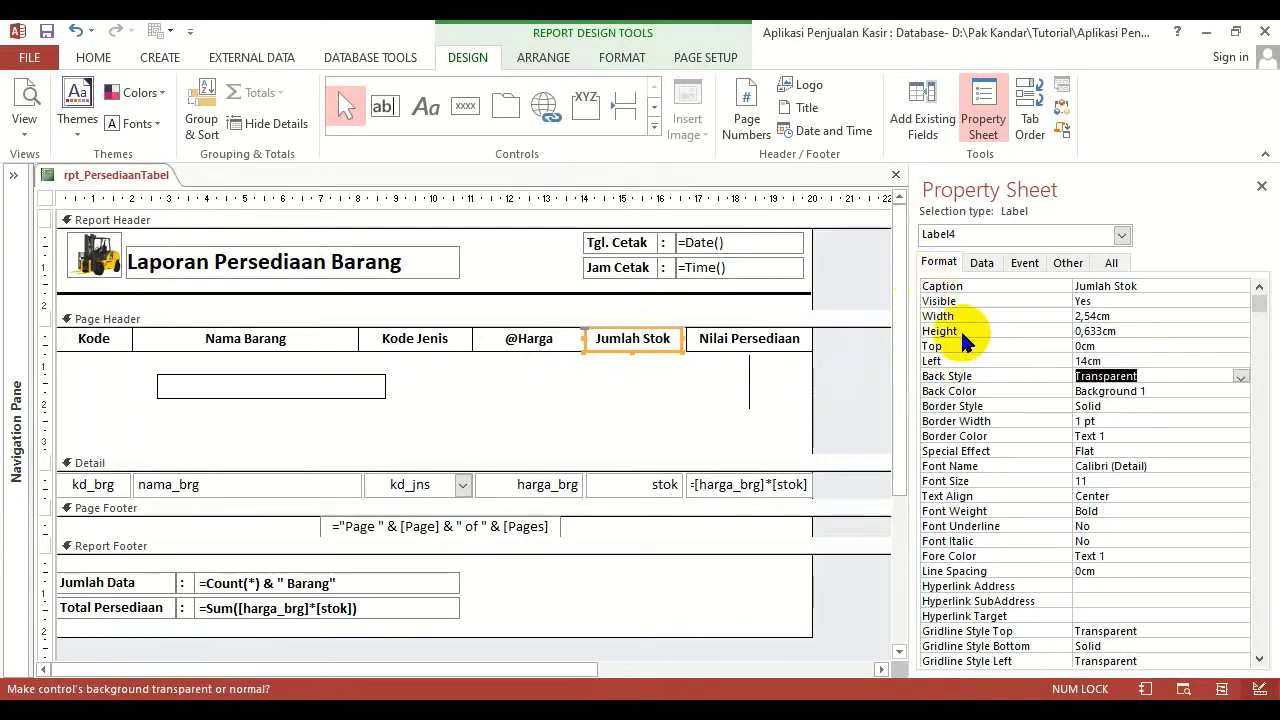
Try a width of 3 cm for the Jumlah Stok label in the Page Header.
click(955, 316)
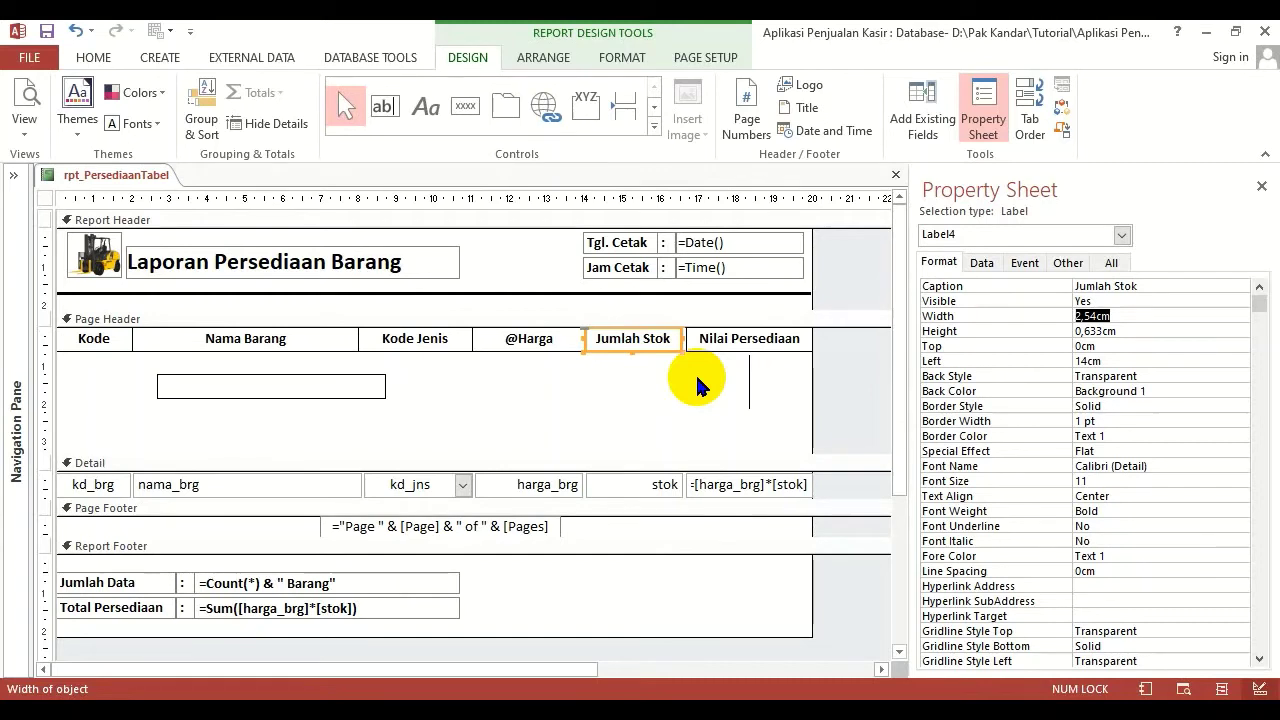
text(3)
key(Return)
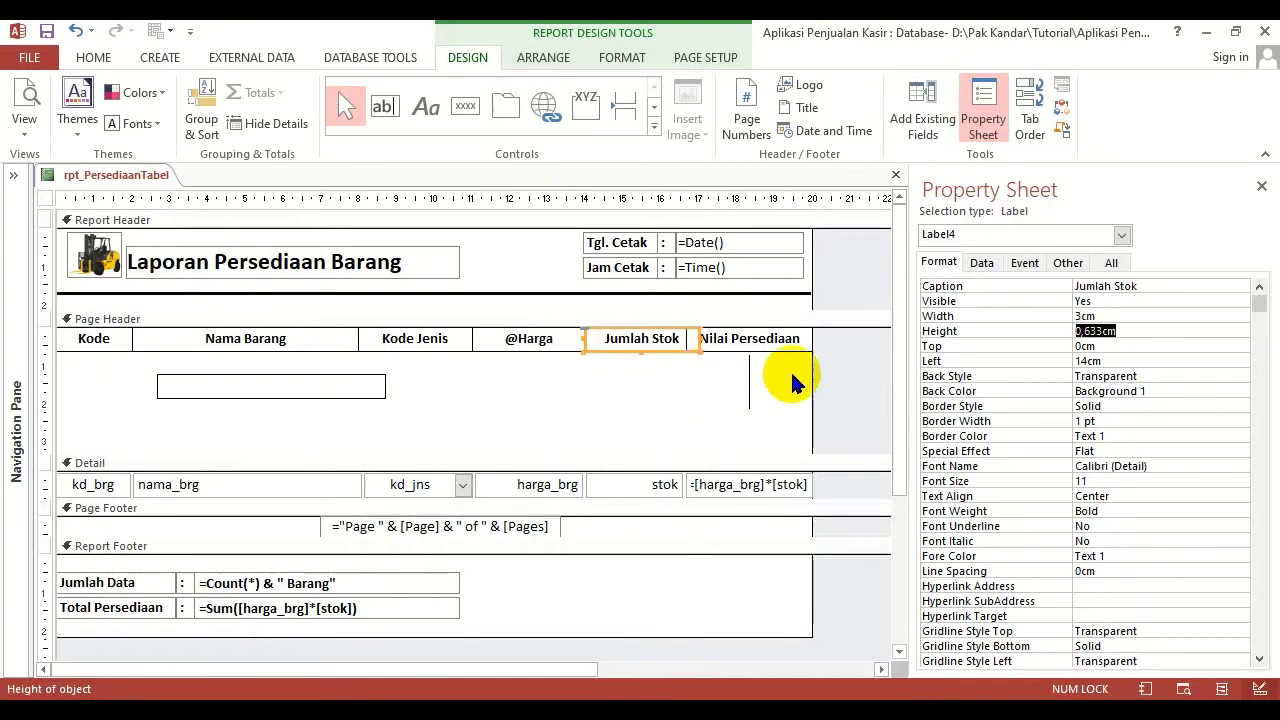
Set the width of the Jumlah Stok label in the Page Header to 2,5 cm.
click(975, 316)
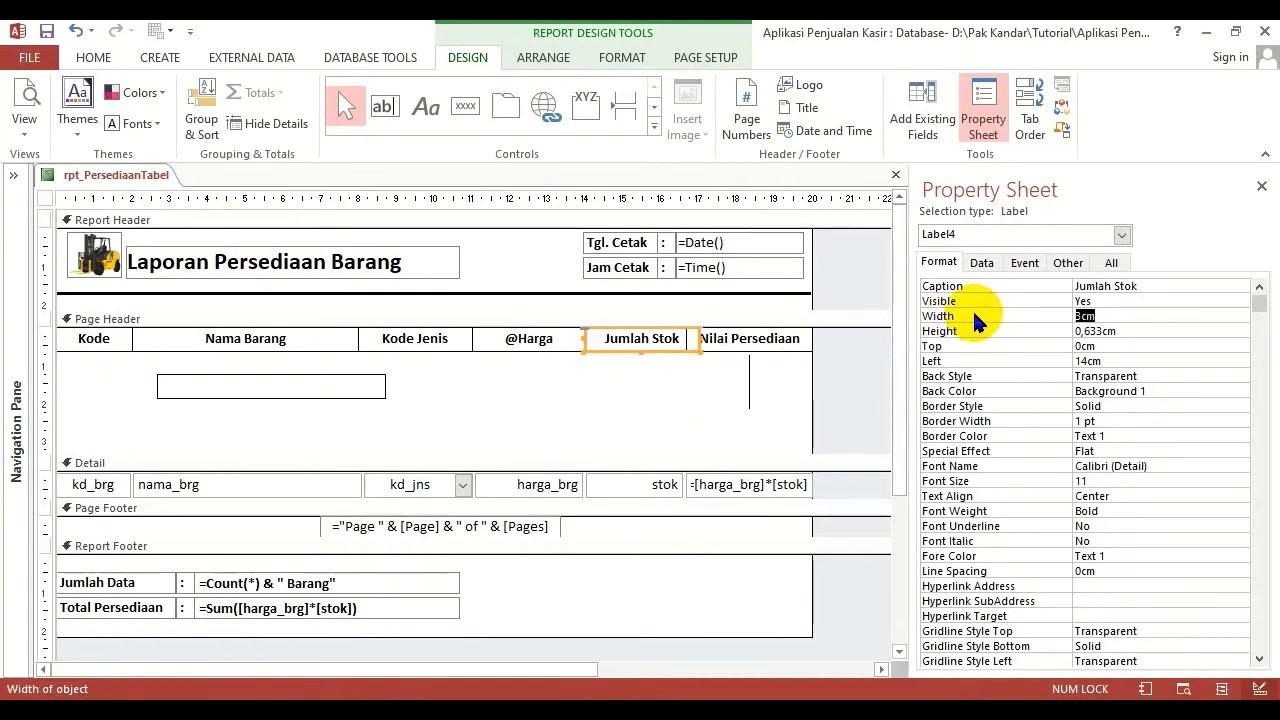
text(2,5)
key(Return)
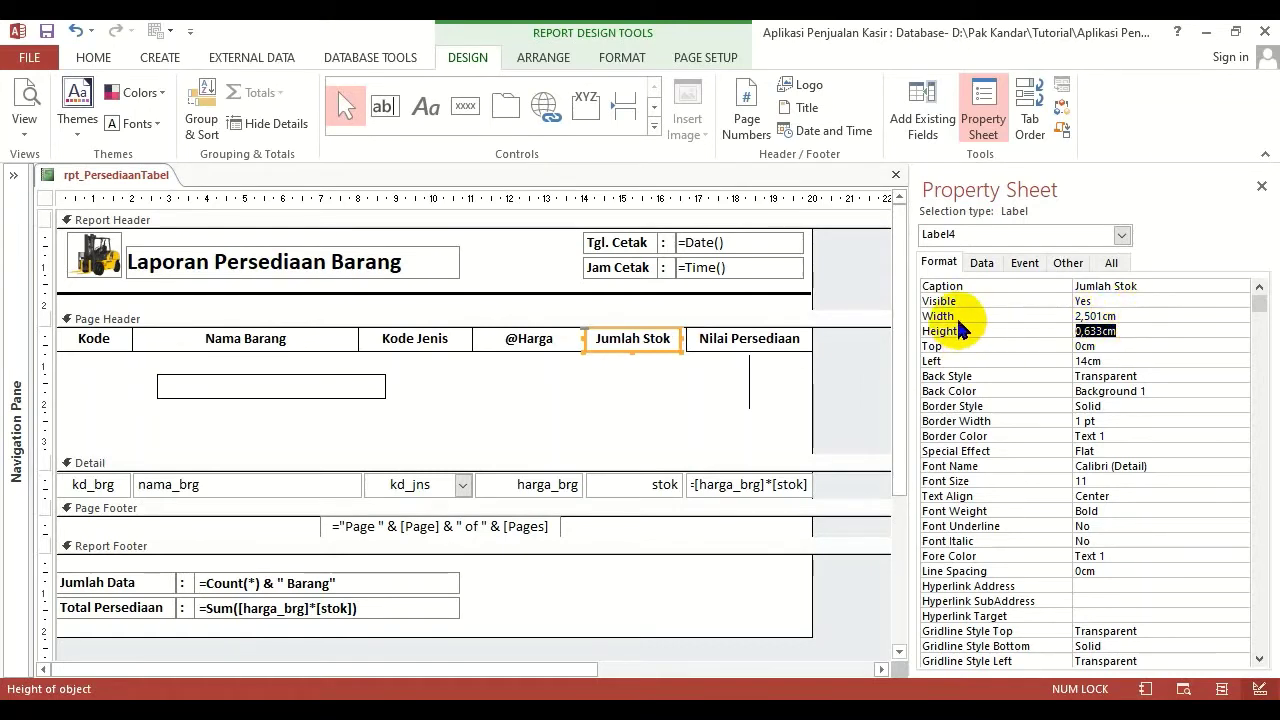
key(Up)
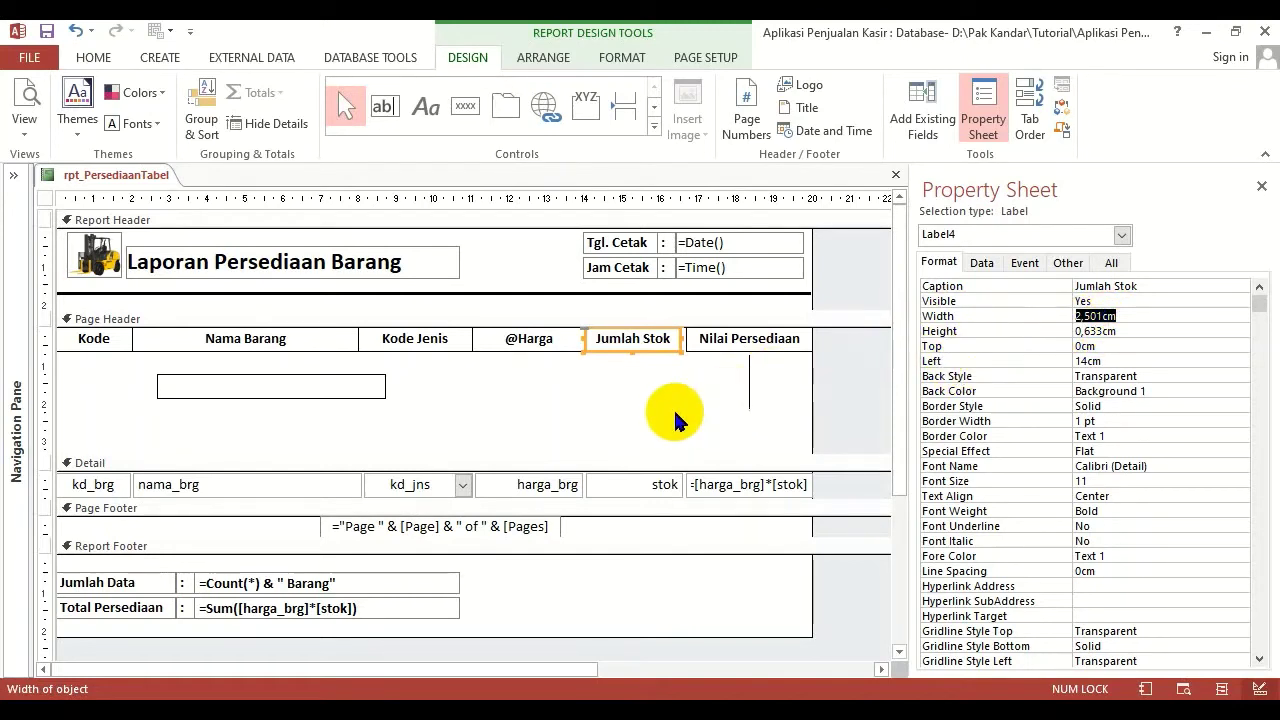
Check Jumlah Stok's position and width and set the Nilai Persediaan label's Left position to their sum, 16,501 cm.
click(748, 338)
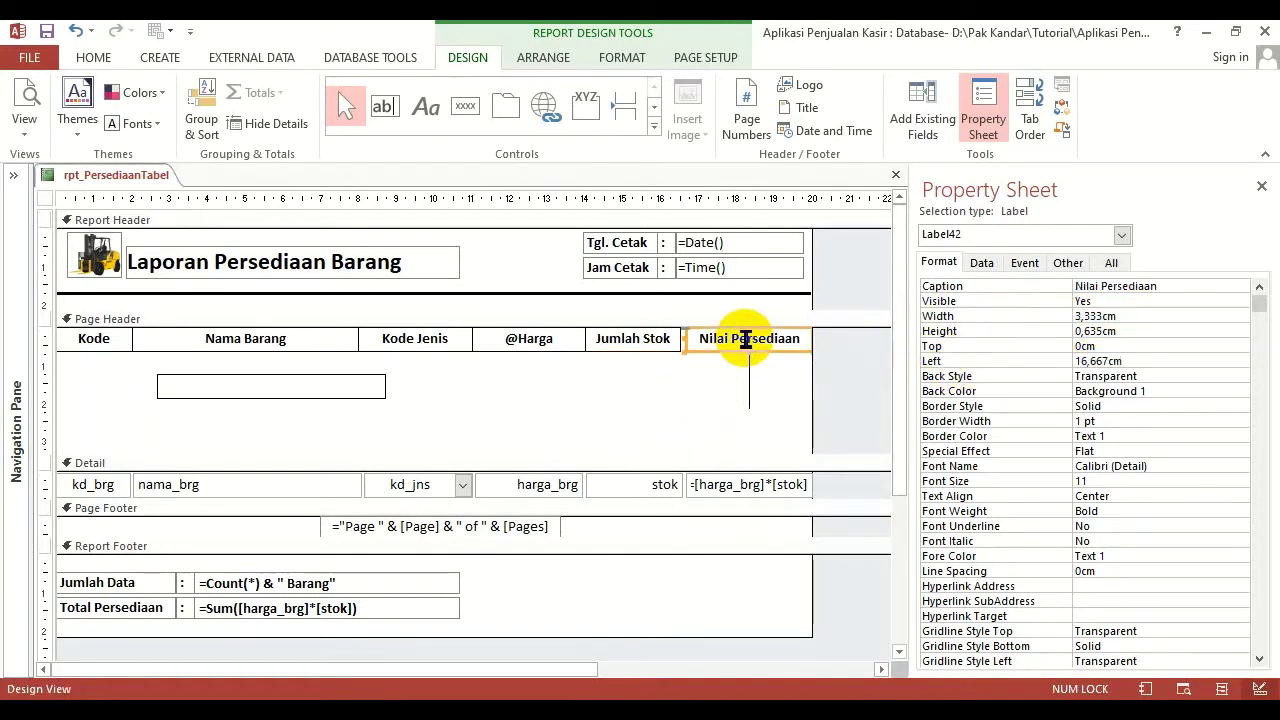
click(640, 342)
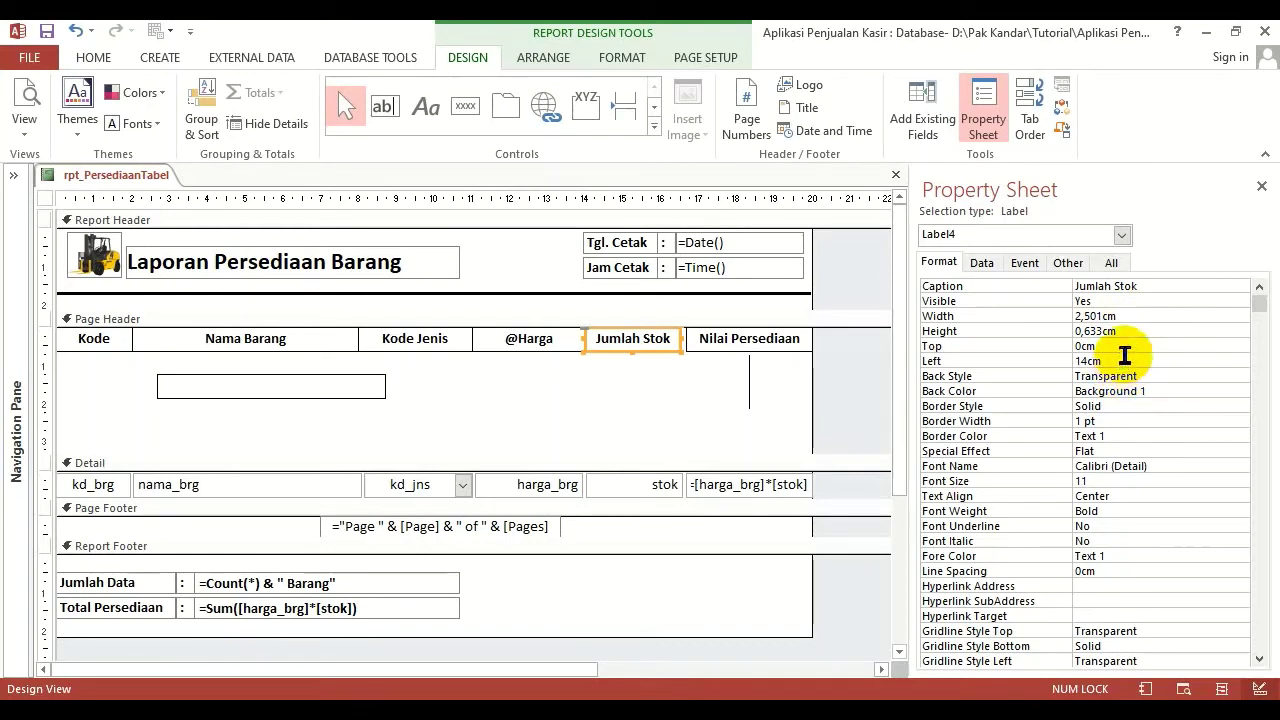
click(747, 341)
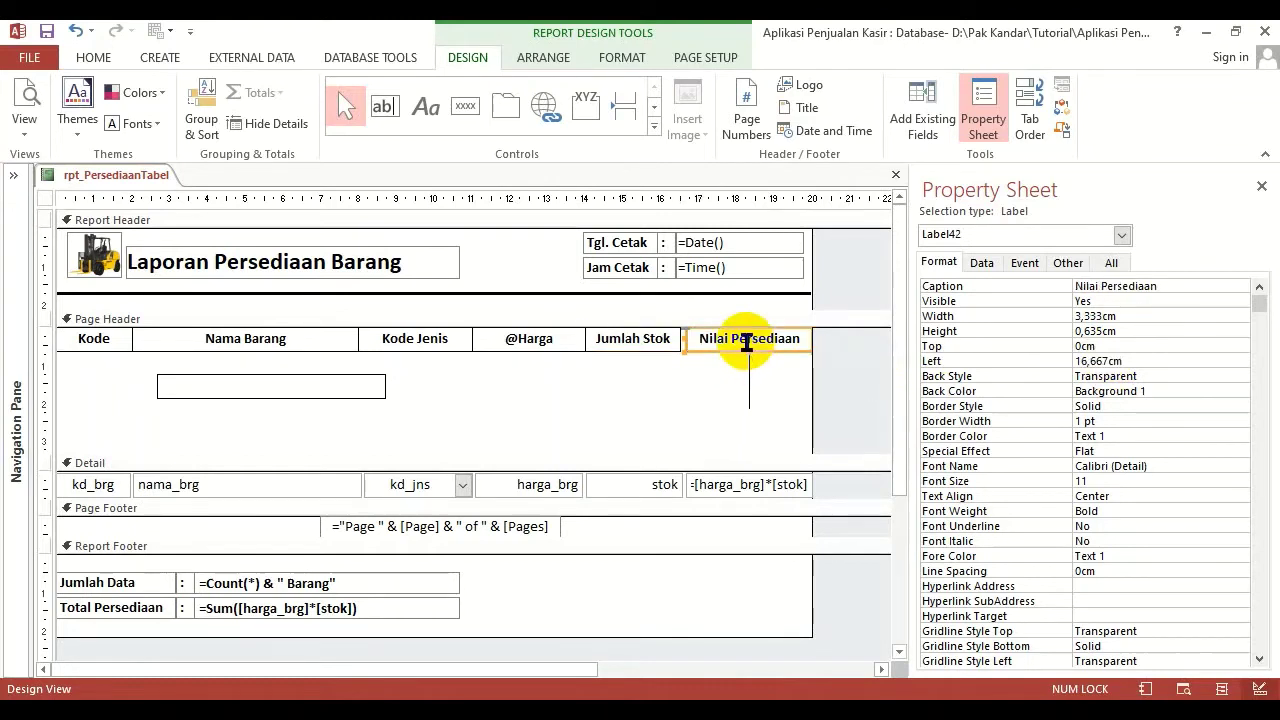
click(950, 364)
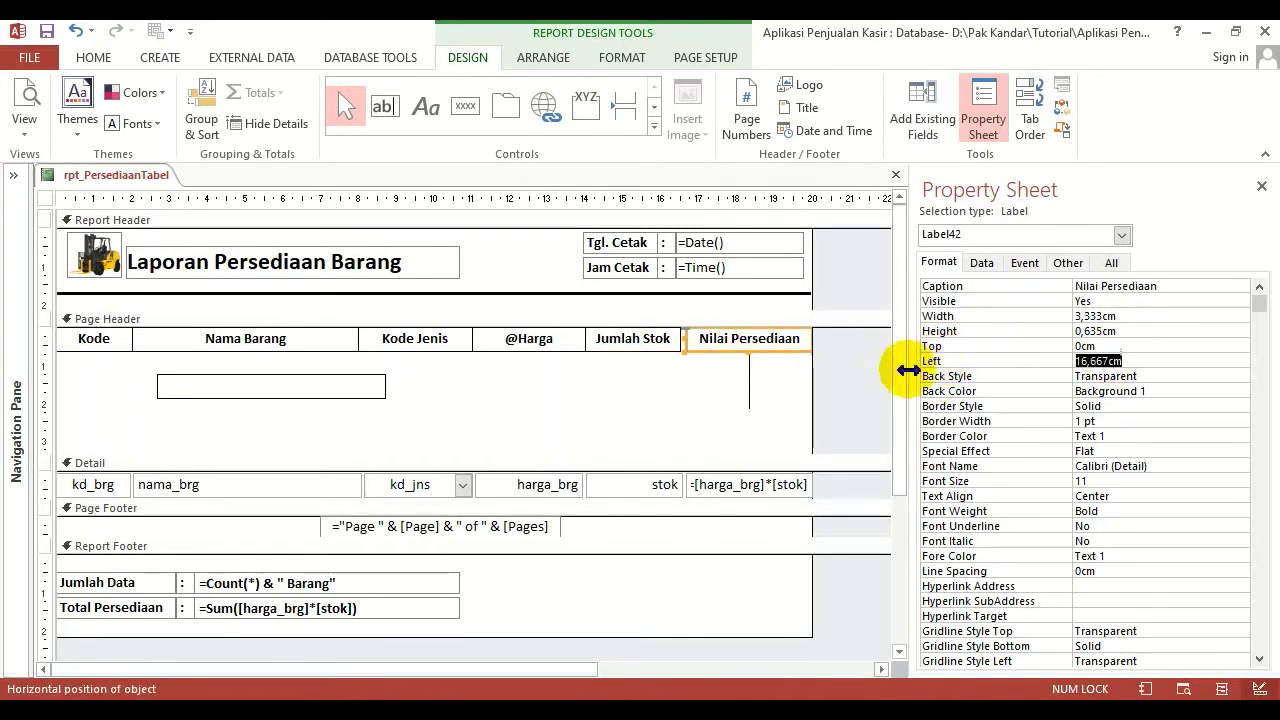
text(16,501)
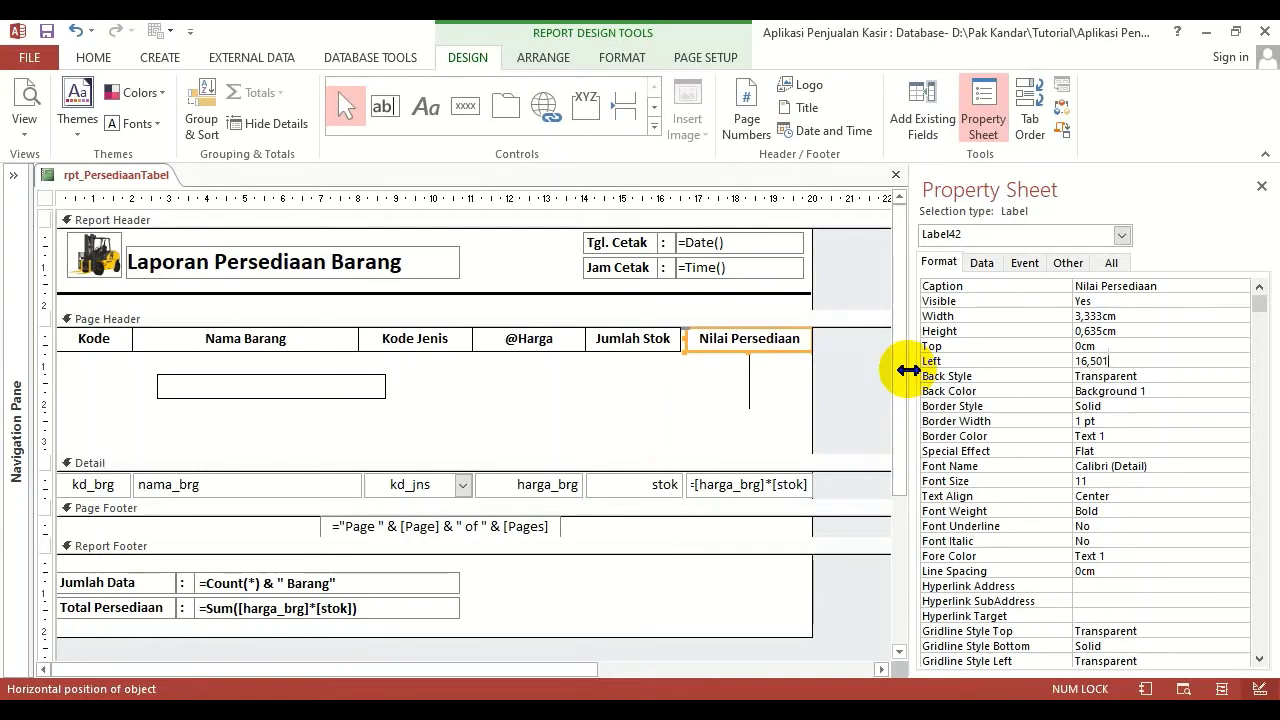
key(Return)
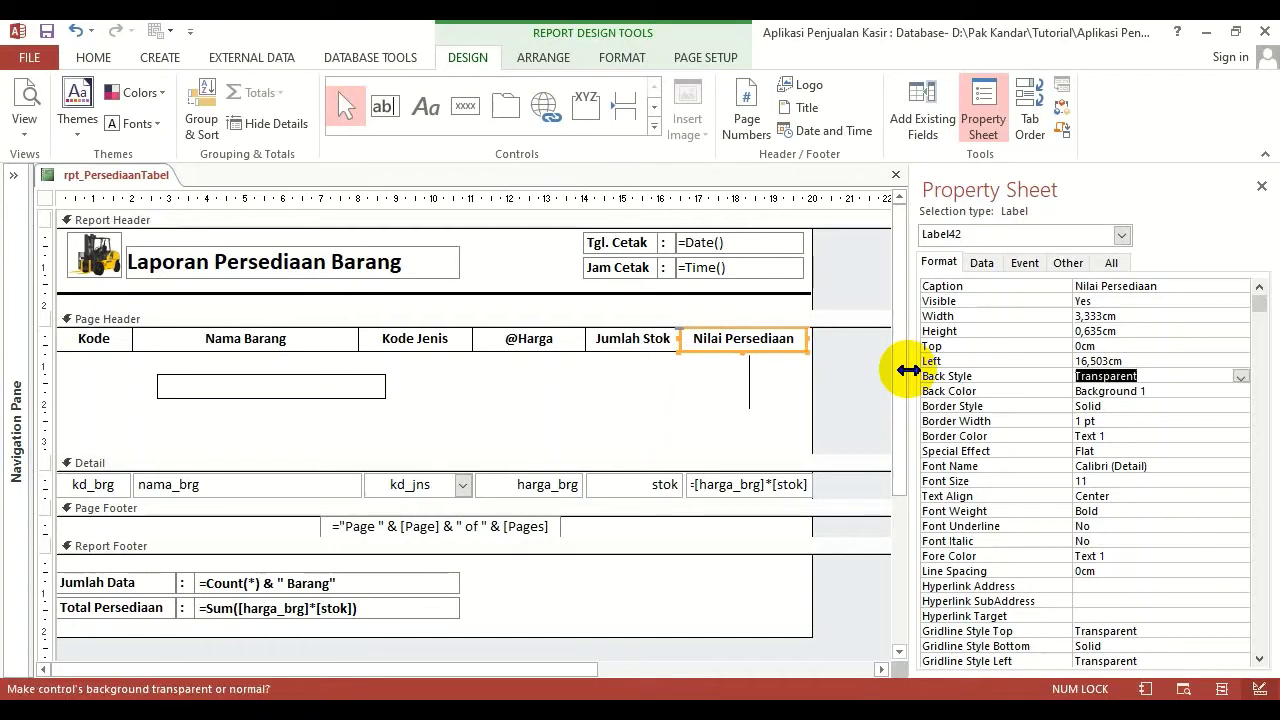
Correct the Nilai Persediaan label's Left position by entering 16,5 cm so it adjoins the Jumlah Stok label.
click(1107, 361)
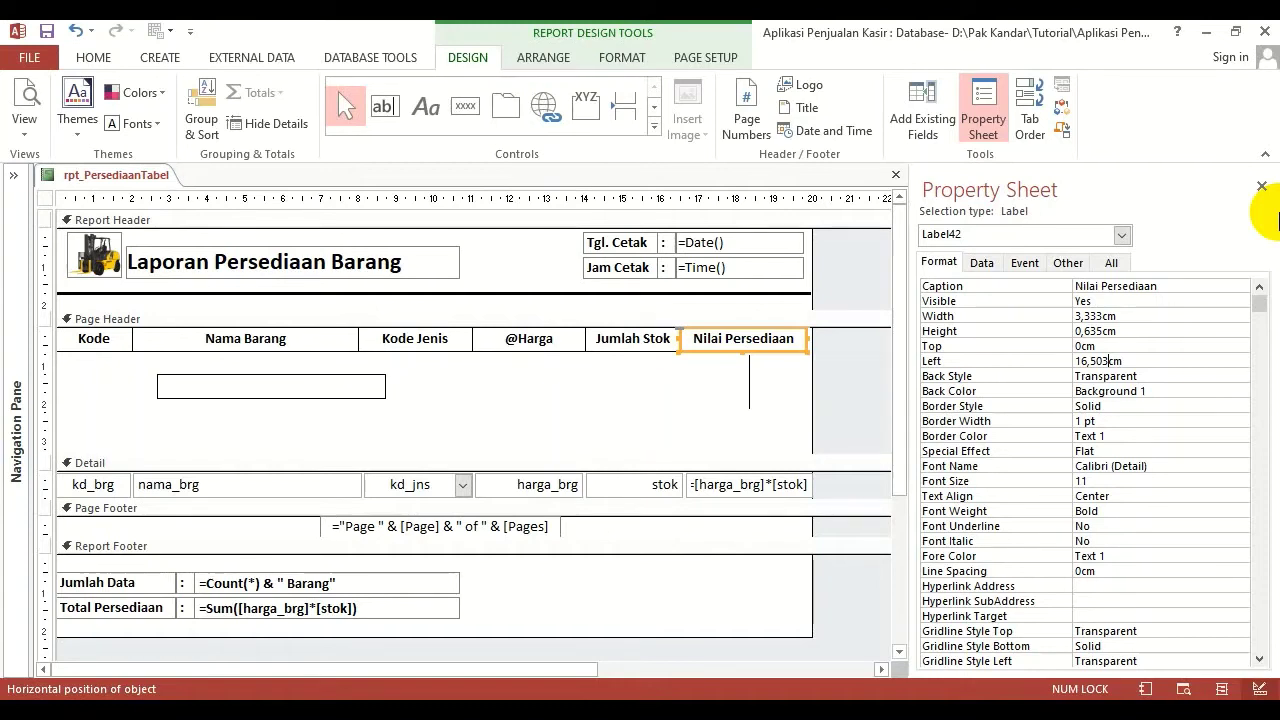
key(BackSpace)
key(BackSpace)
text(00)
key(BackSpace)
text(1)
key(BackSpace)
text(0)
key(BackSpace)
key(BackSpace)
key(Return)
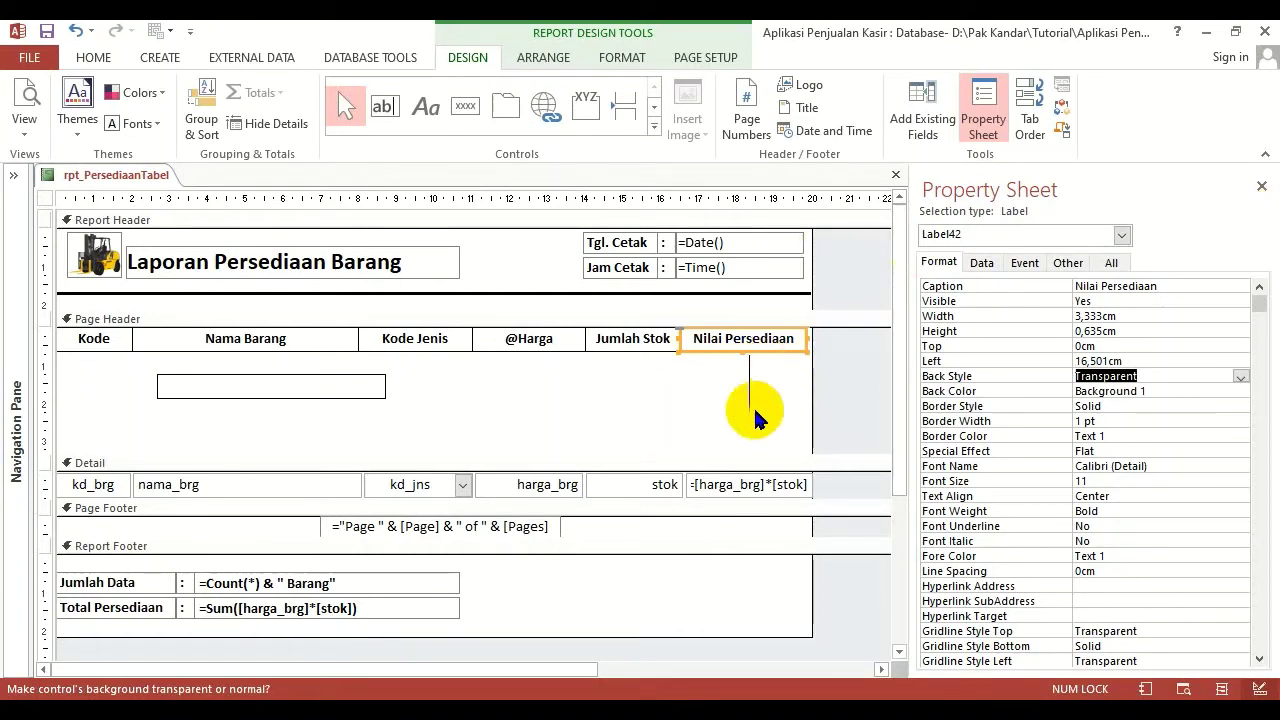
Widen the Nilai Persediaan label to the report's 20 cm edge and reduce the Page Header section's height to 0,635 cm.
click(809, 340)
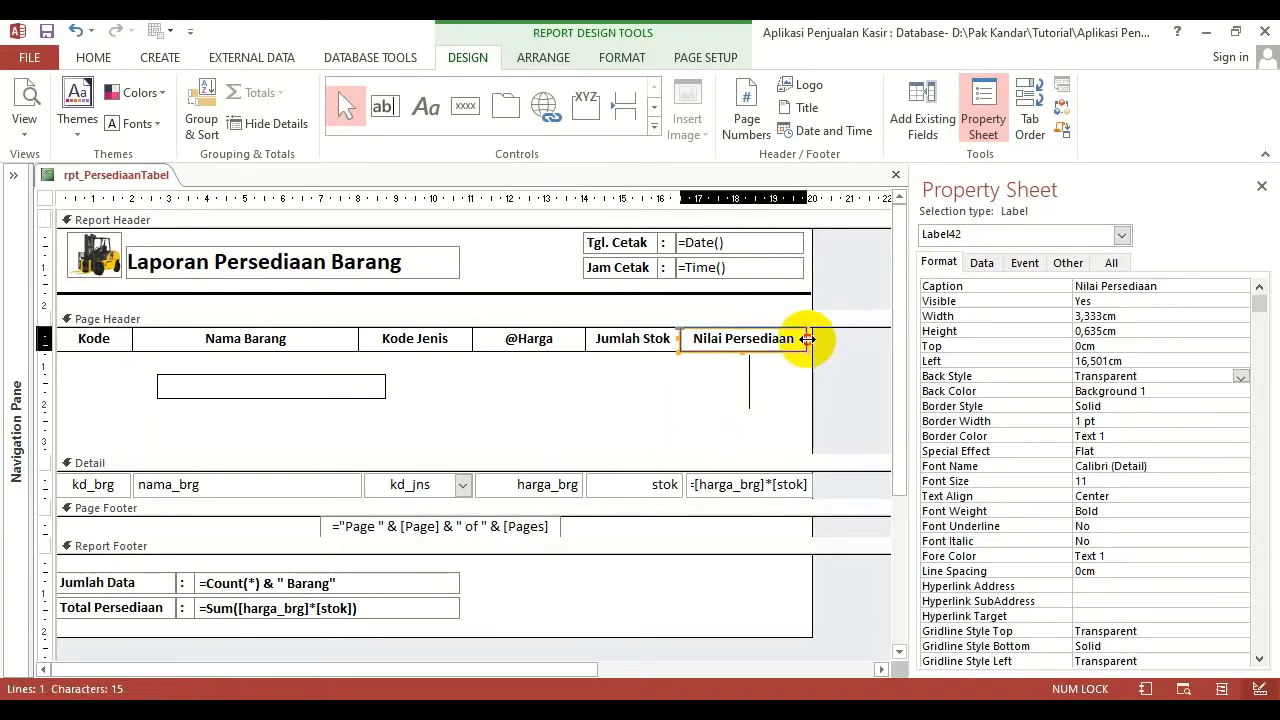
click(811, 339)
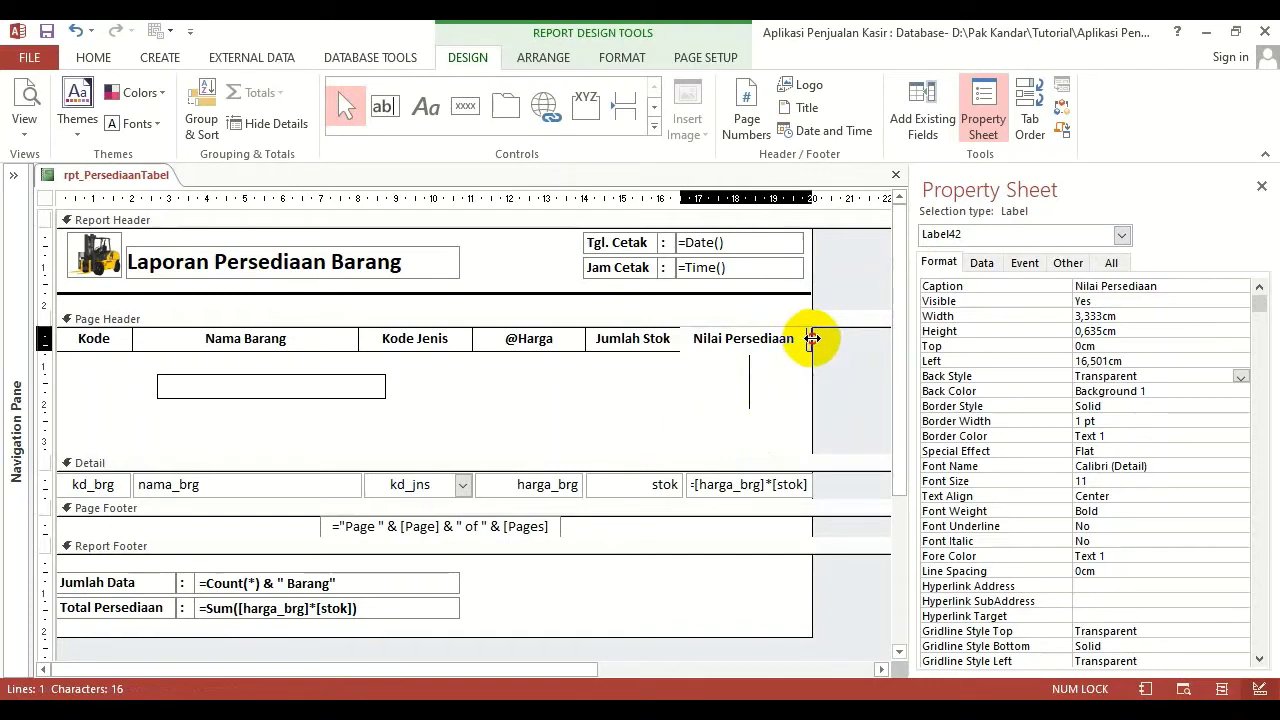
click(775, 387)
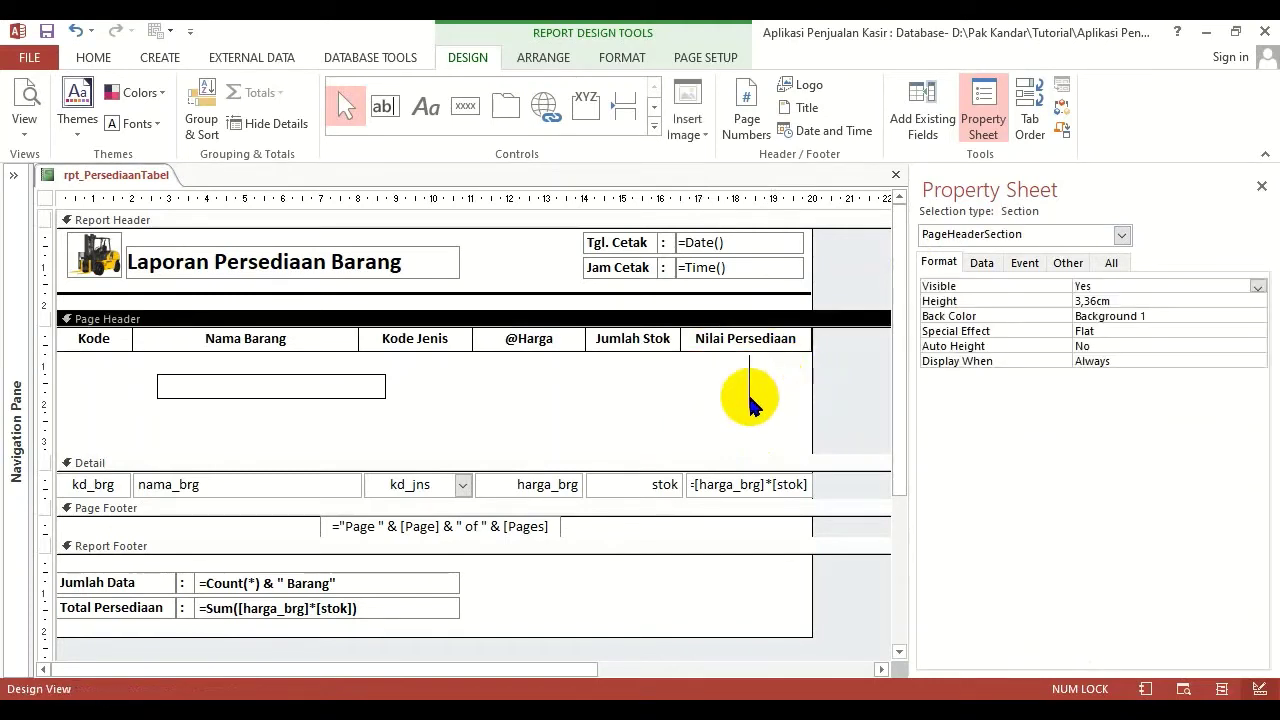
click(366, 391)
drag(388, 455, 366, 340)
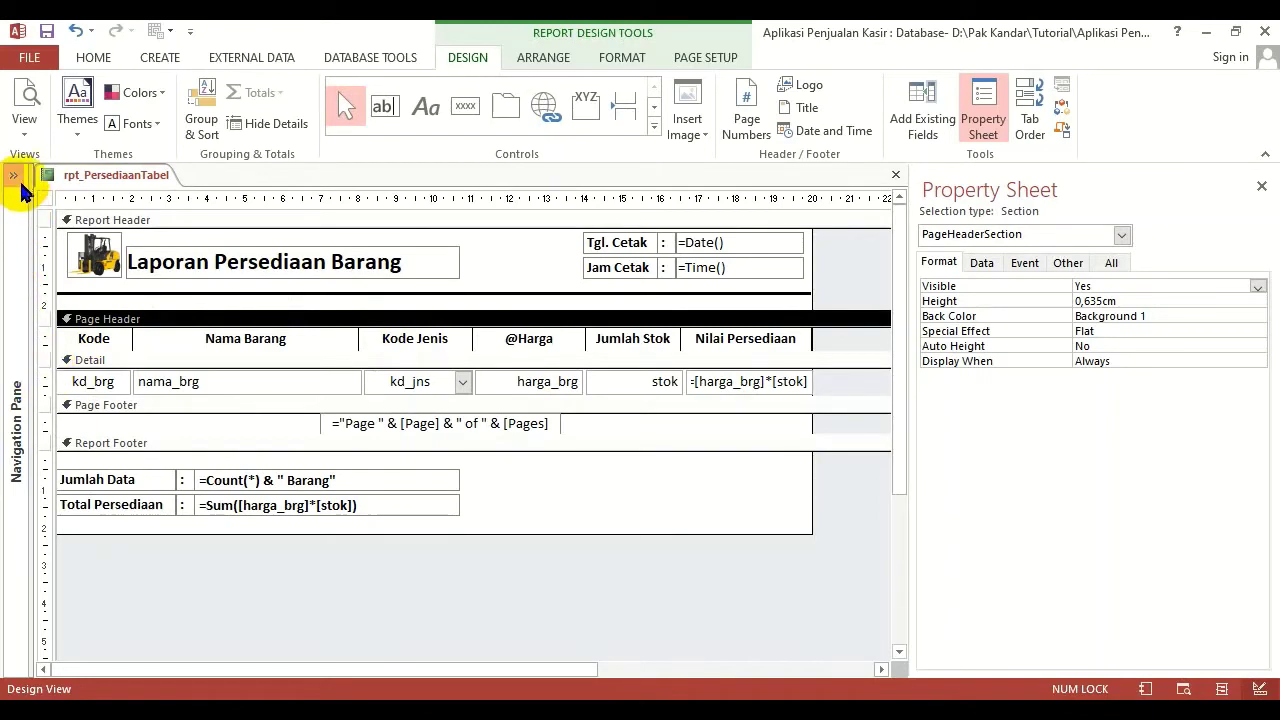
Preview the report, zoom in to examine how the header and detail cells line up, and return to Design View.
click(24, 98)
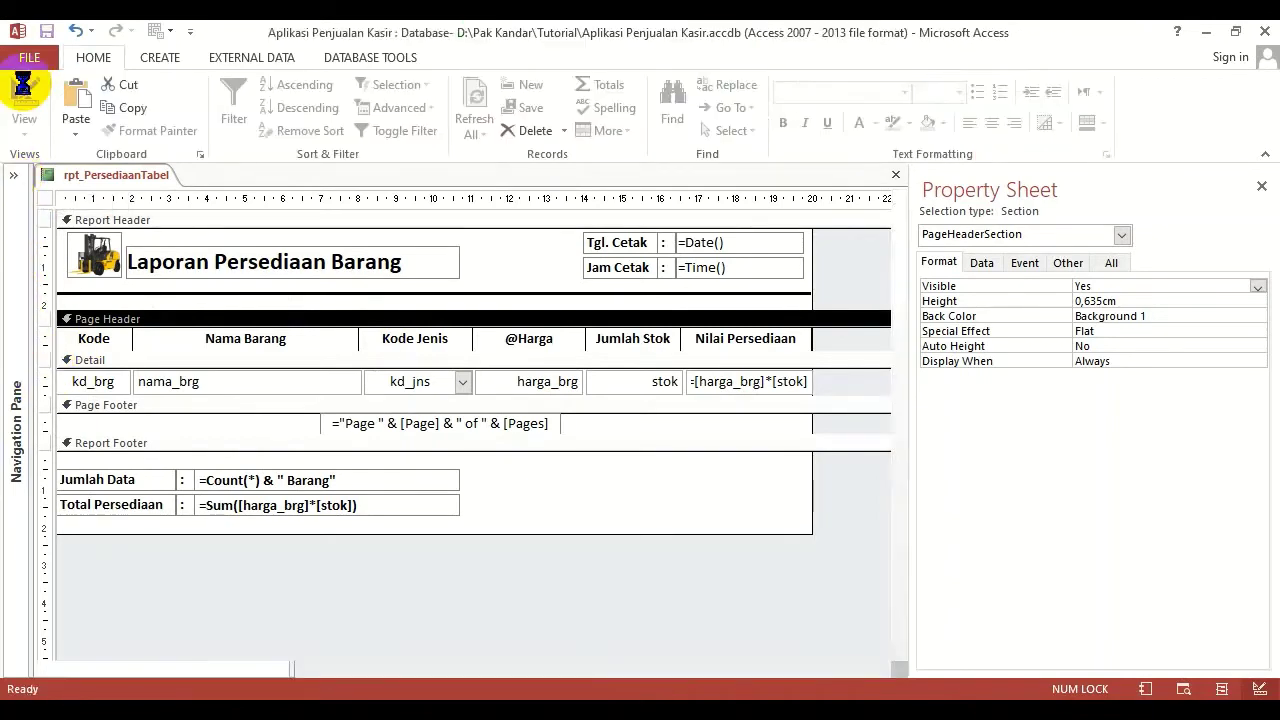
click(415, 203)
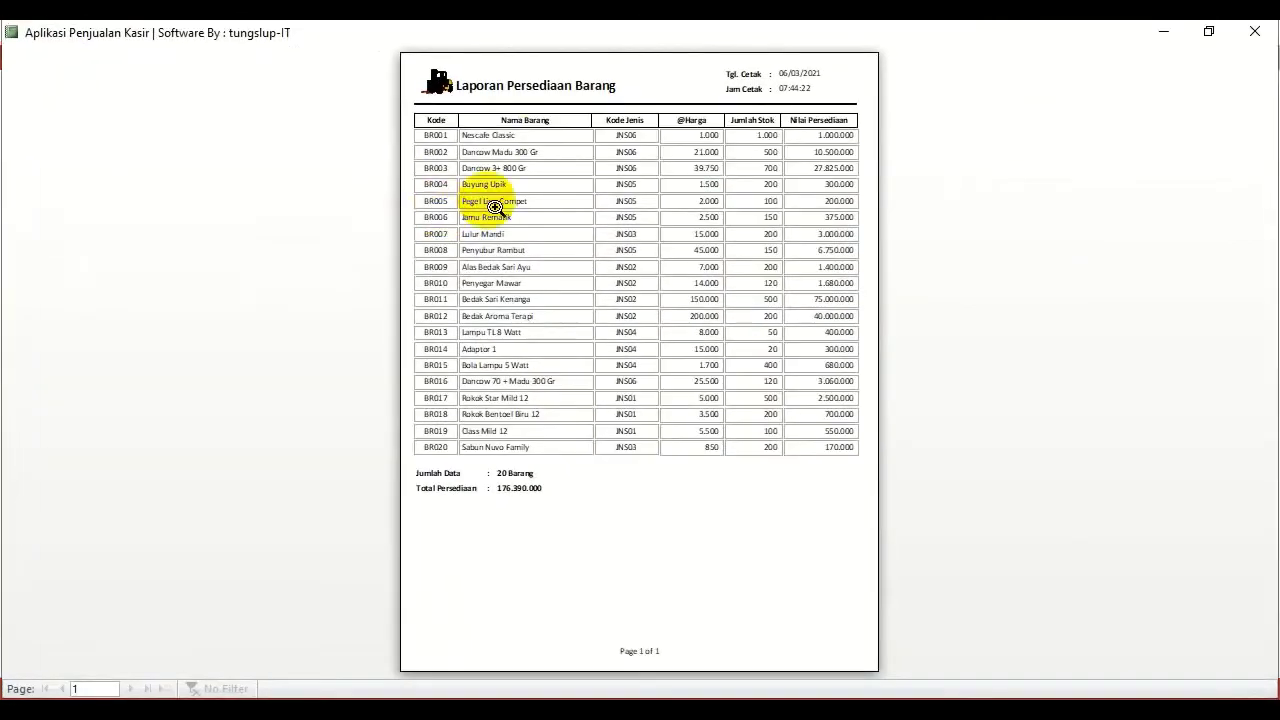
click(491, 206)
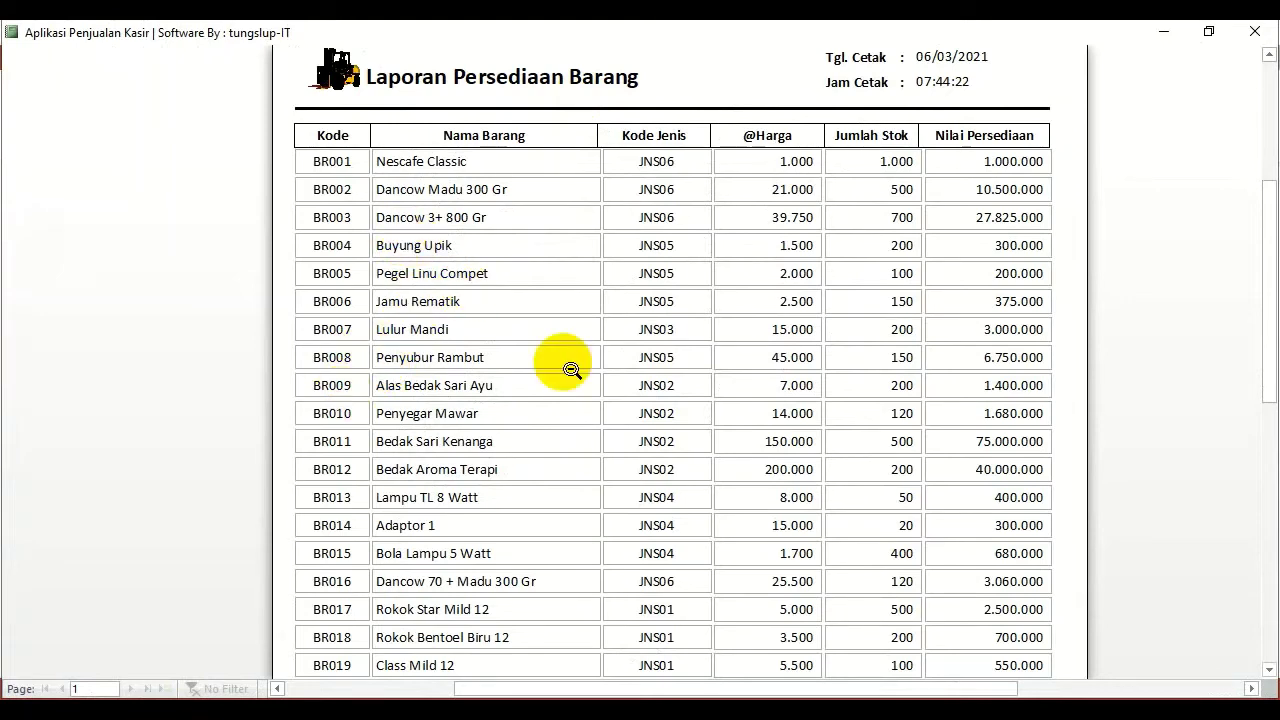
right_click(571, 147)
click(585, 203)
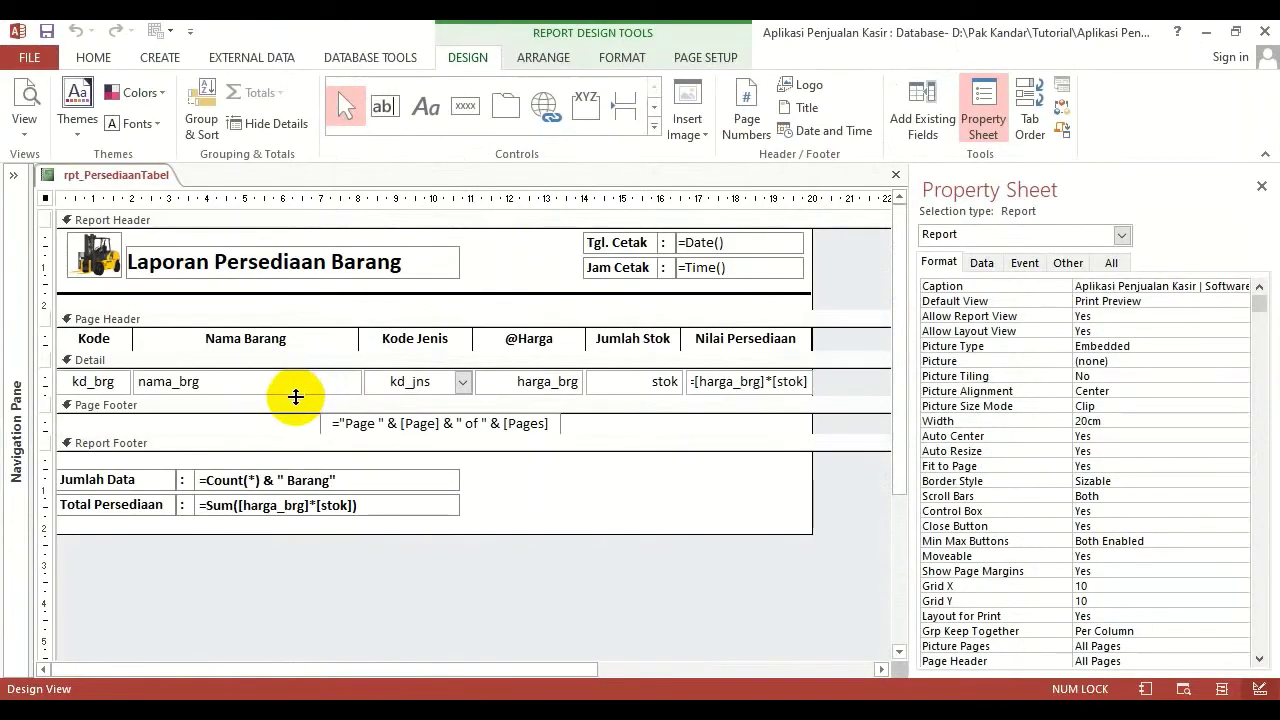
Increase the Detail section's height to about 2,8 cm to make room below its controls.
click(145, 363)
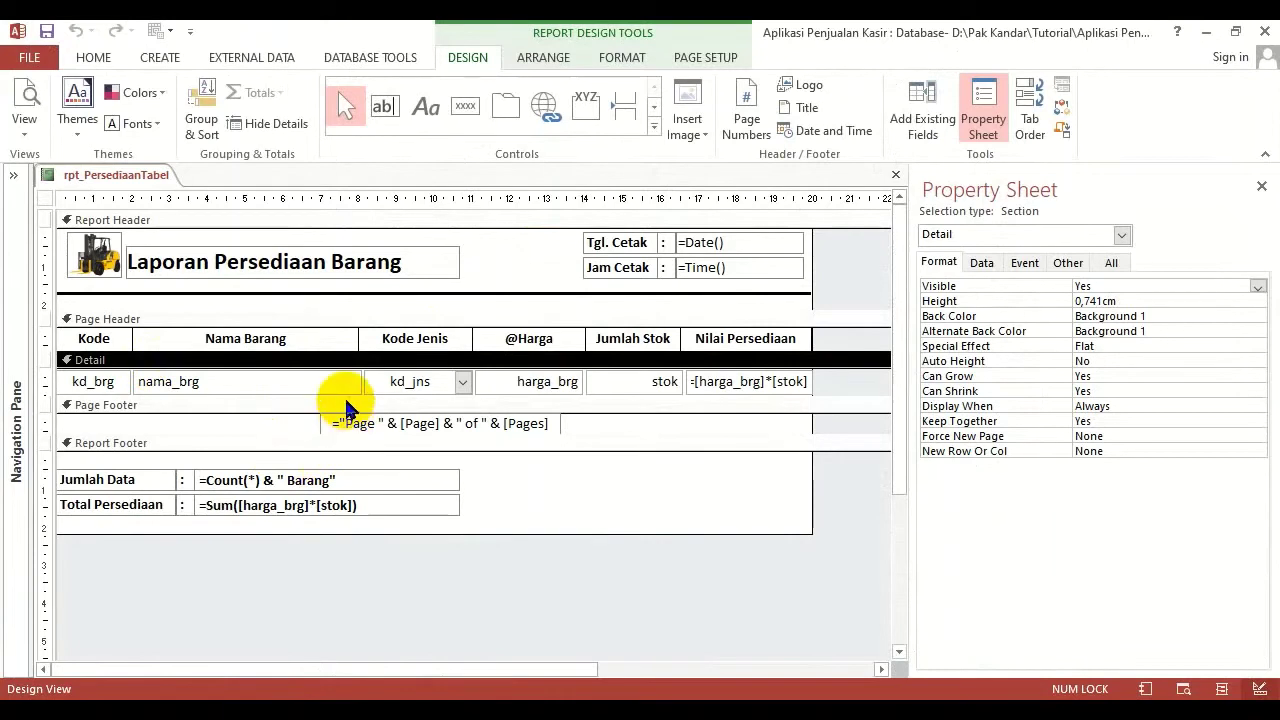
drag(345, 398, 352, 478)
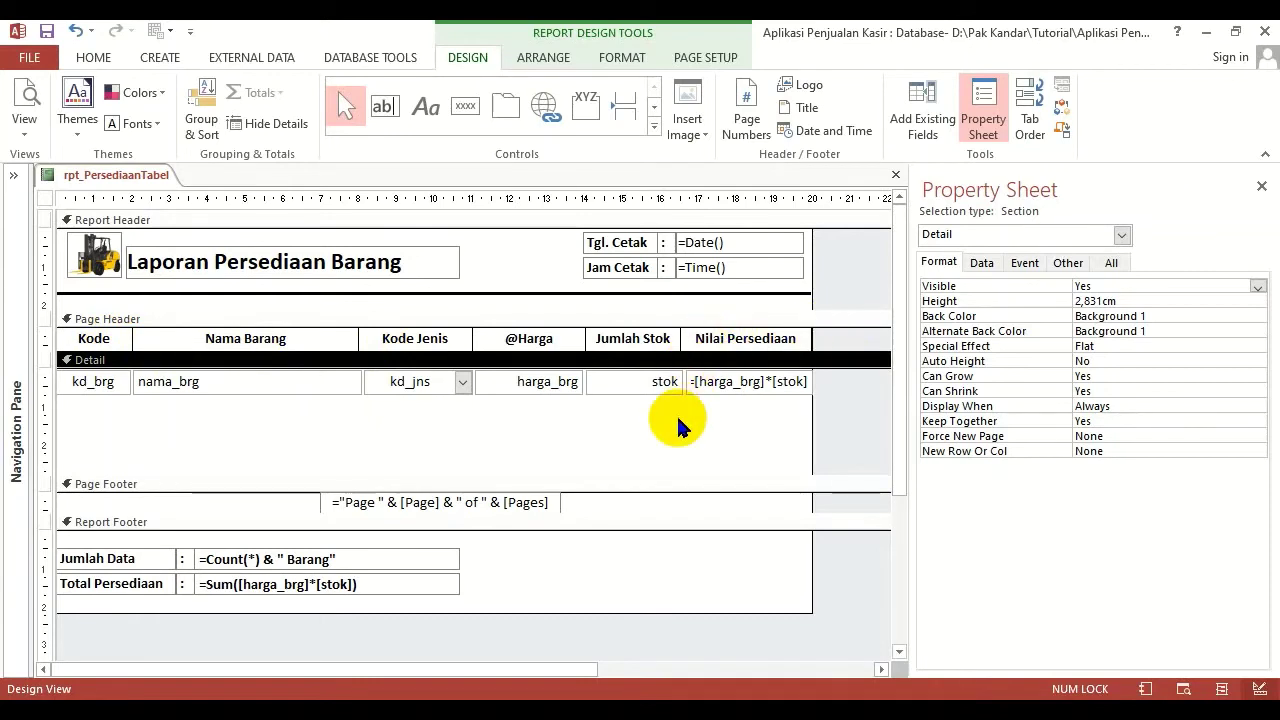
click(756, 430)
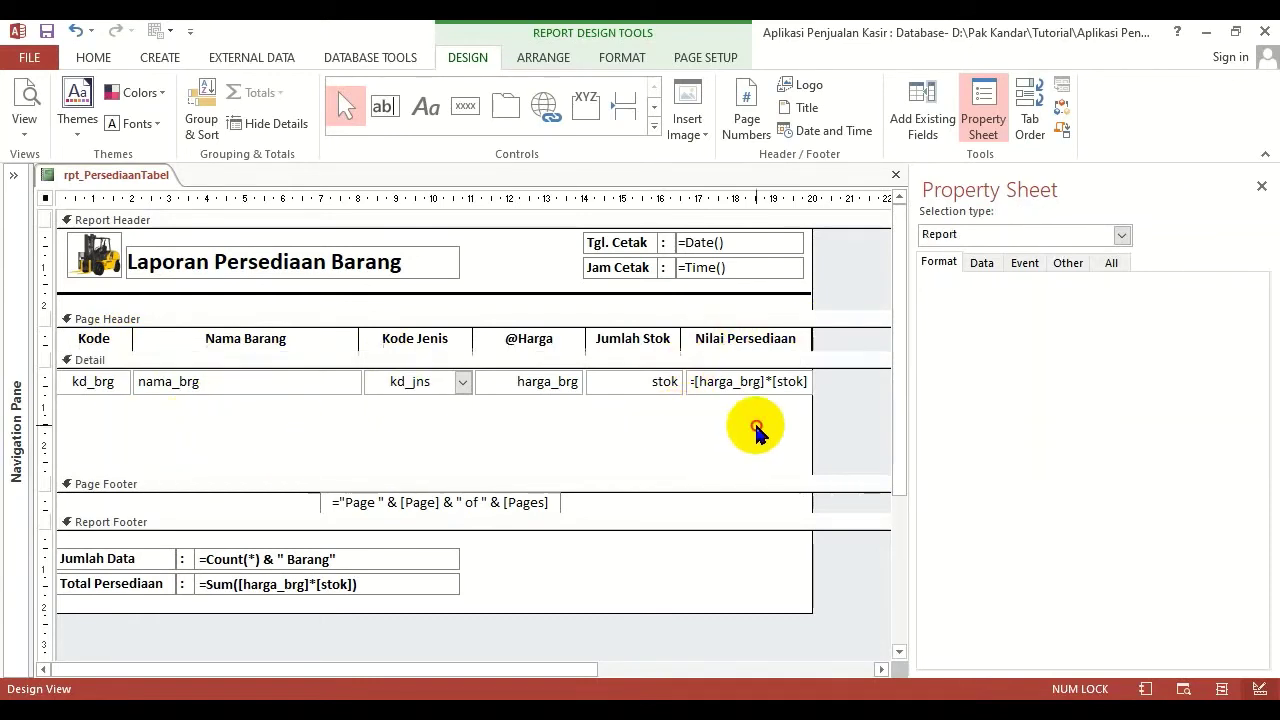
Set the border width of all controls in the Detail section to 1 pt and their border color to Text 1.
drag(756, 430, 72, 391)
click(296, 421)
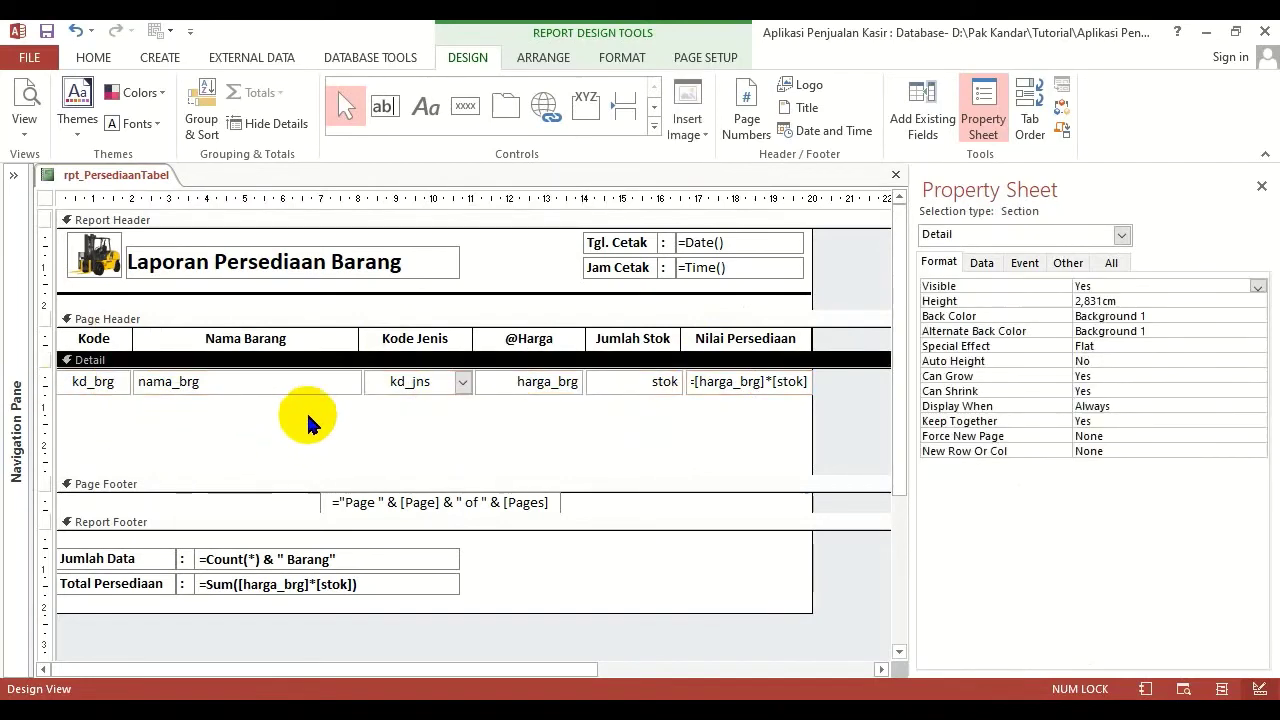
drag(743, 434, 88, 377)
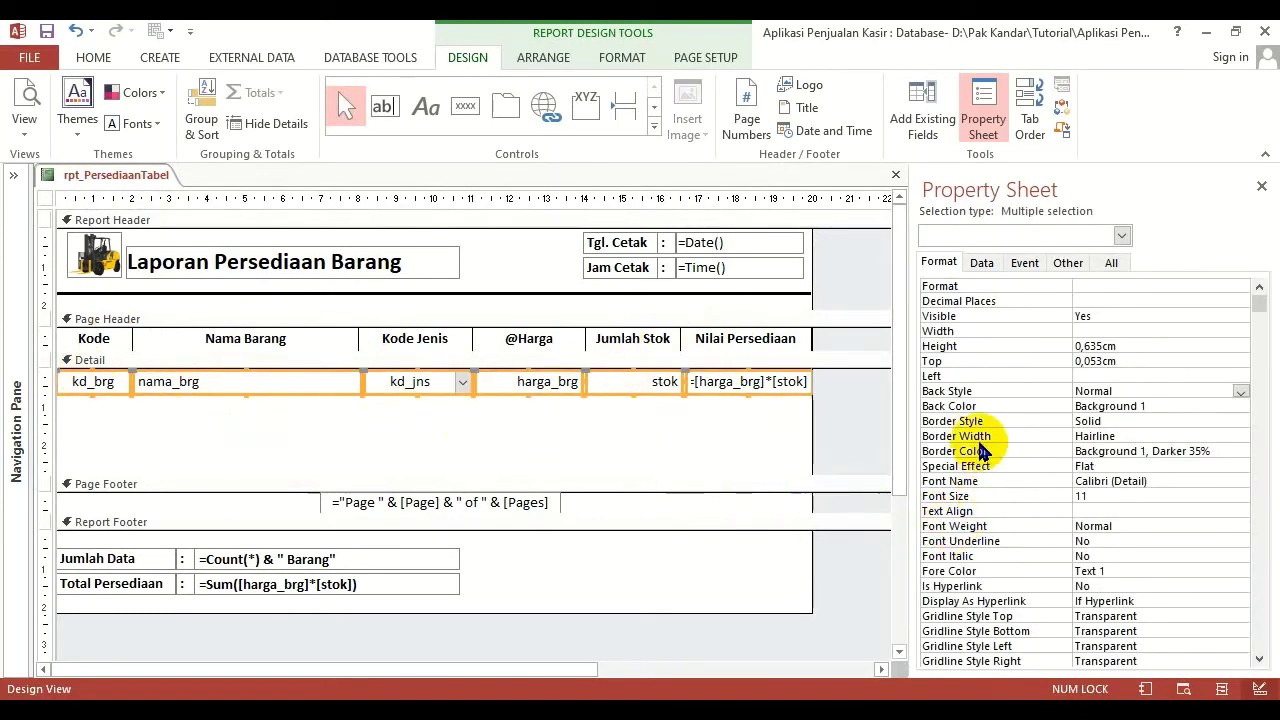
click(1171, 422)
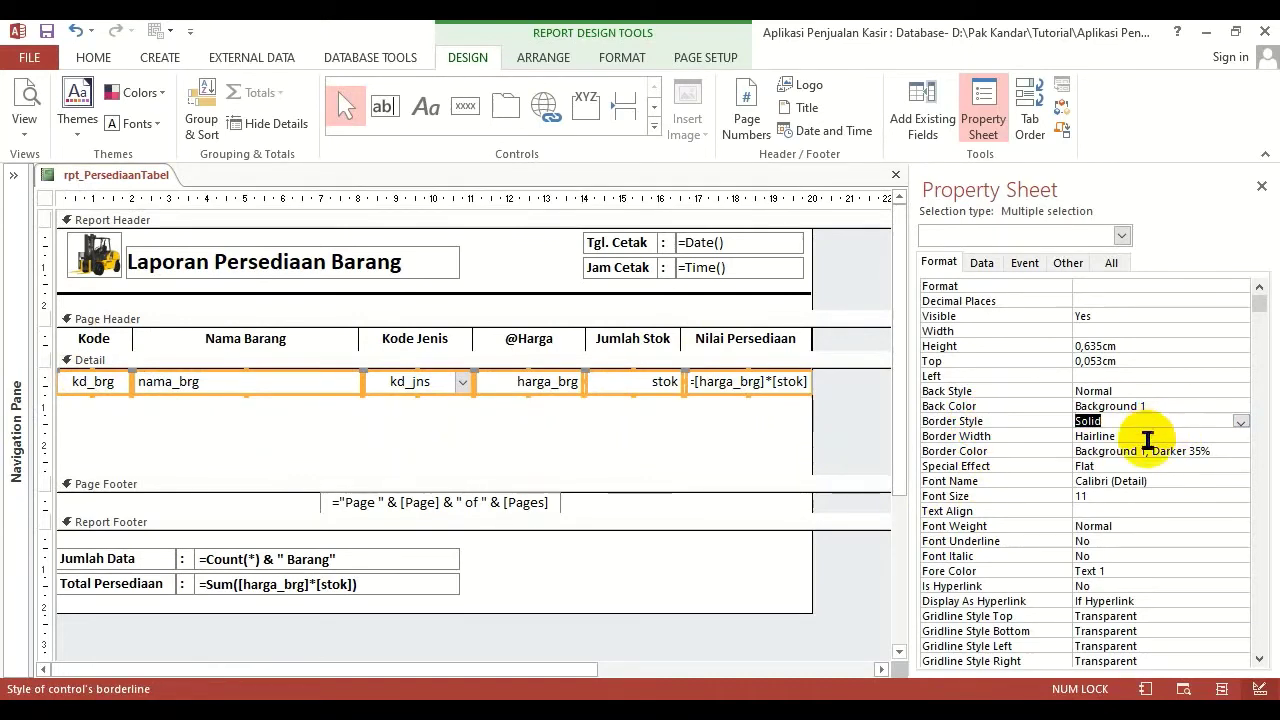
click(1206, 437)
click(1240, 437)
click(1101, 467)
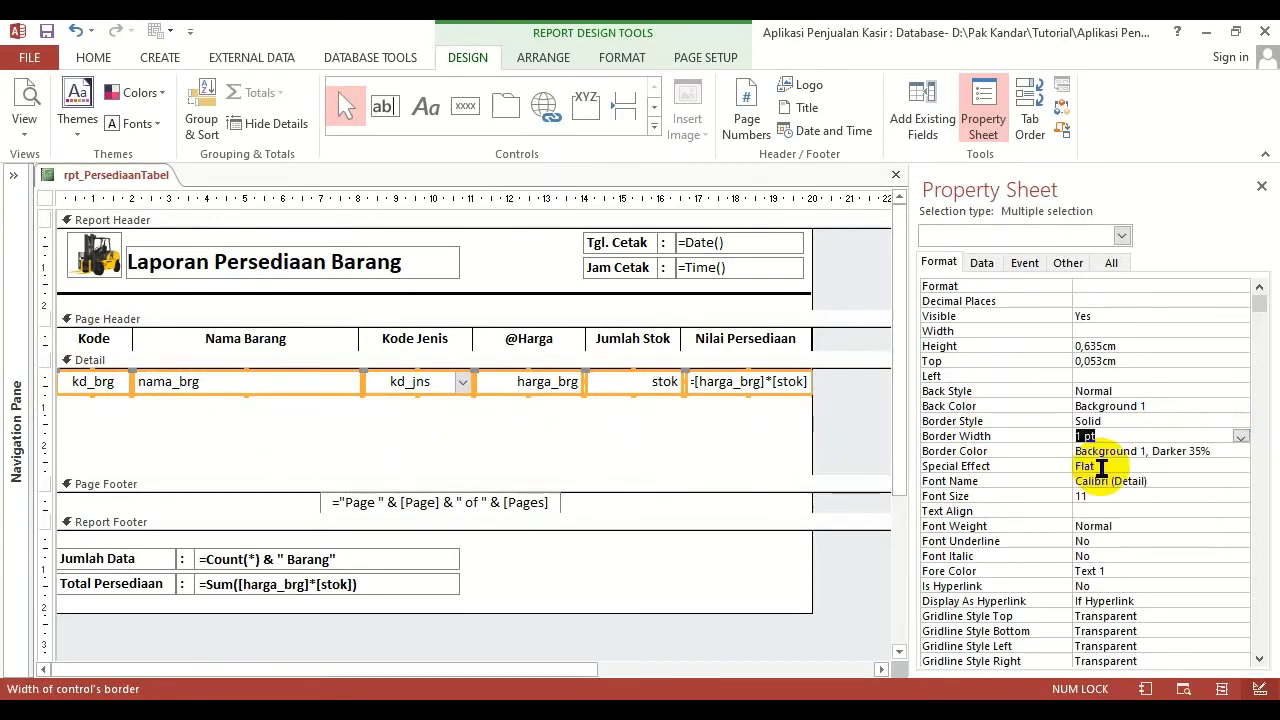
click(1152, 451)
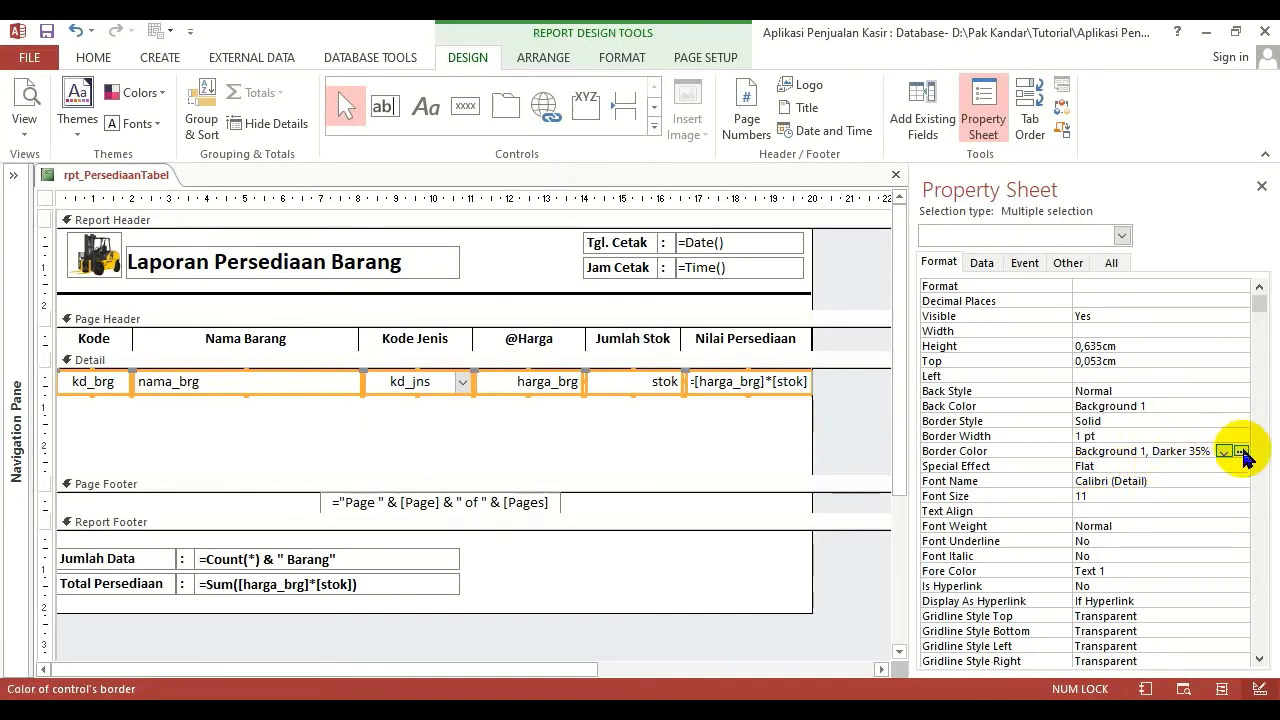
click(1240, 451)
click(1100, 155)
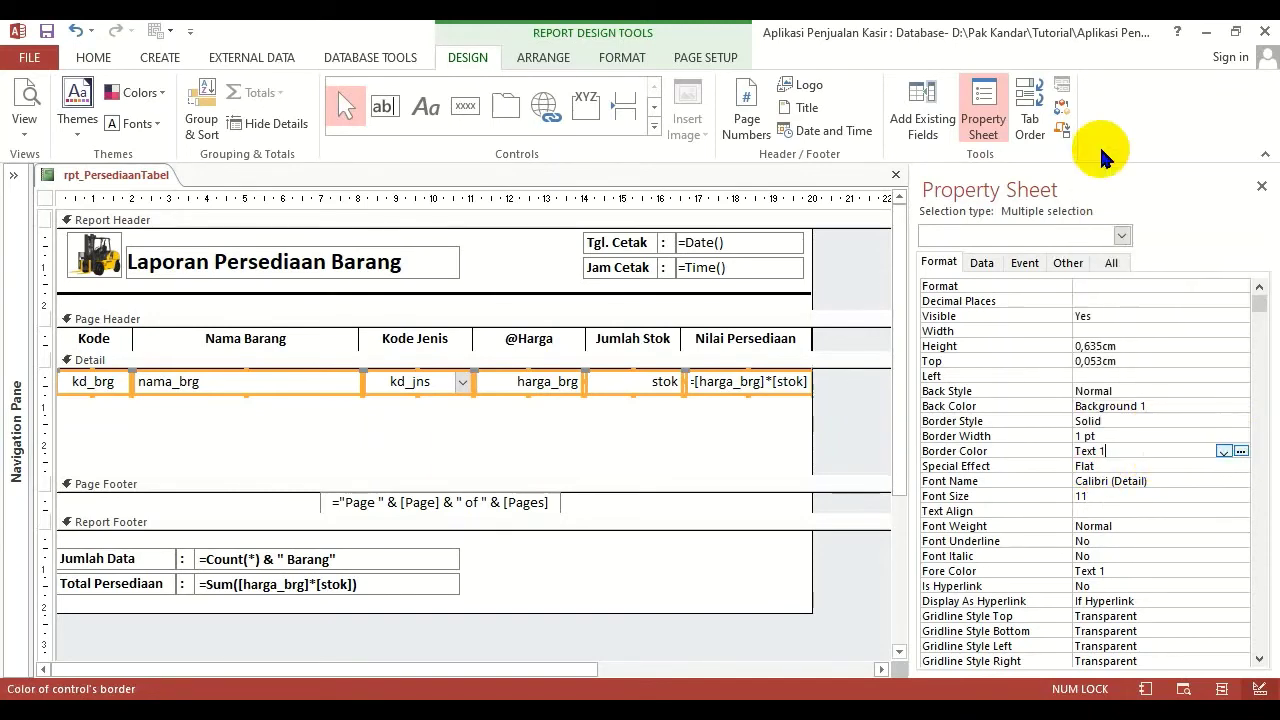
Move all Detail controls except kd_brg together to a lower row in the Detail section.
click(686, 449)
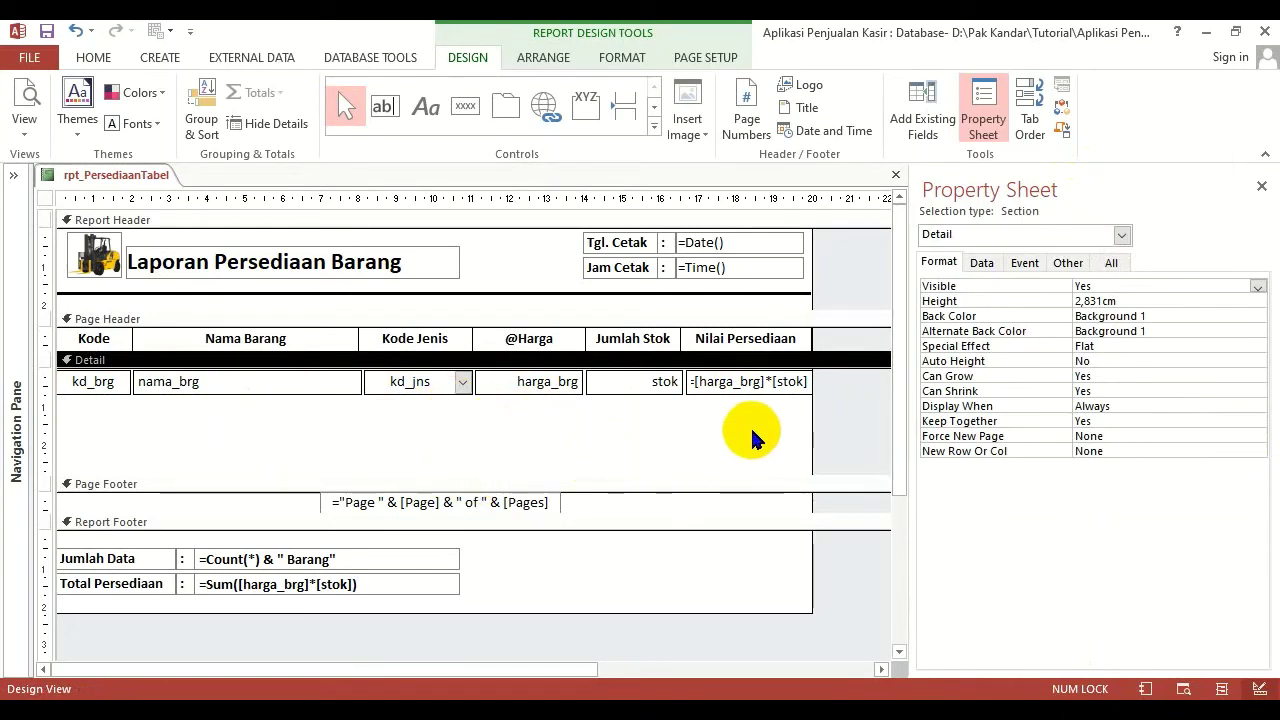
drag(752, 431, 271, 457)
click(225, 397)
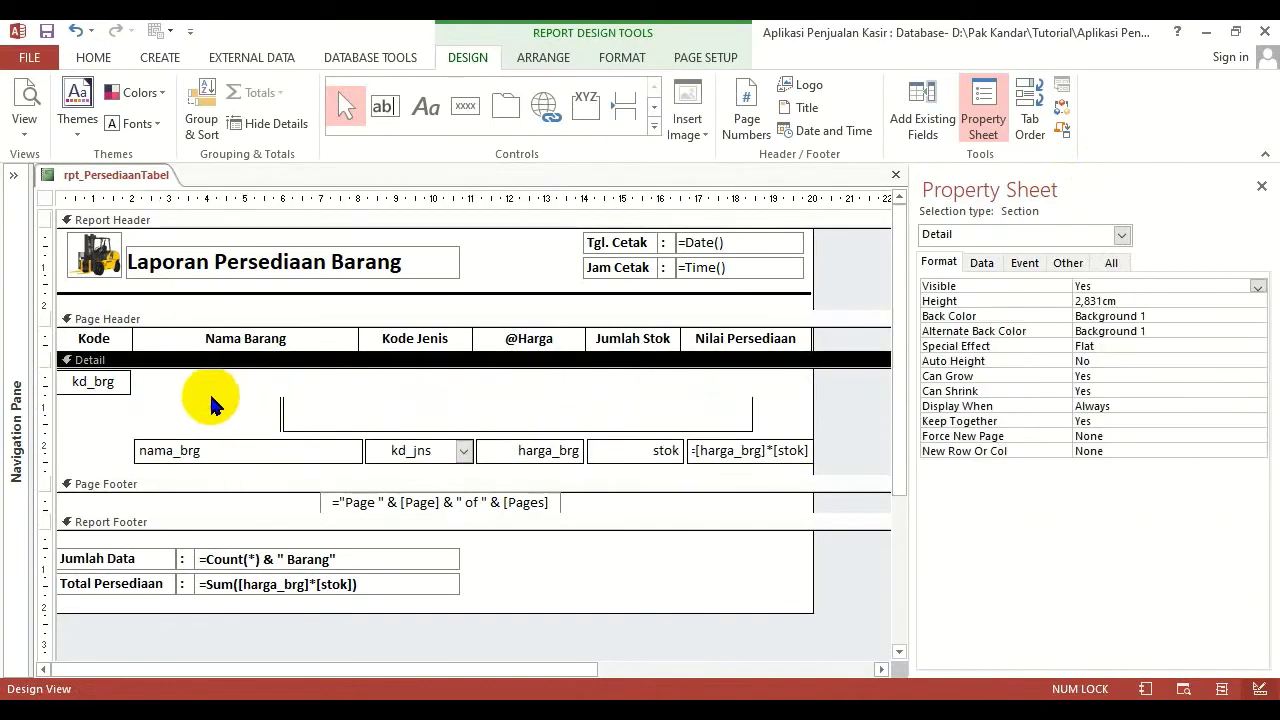
Try moving kd_brg aside, check the Kode label's properties, and return kd_brg to Left 0 cm and Top 0 cm.
click(104, 389)
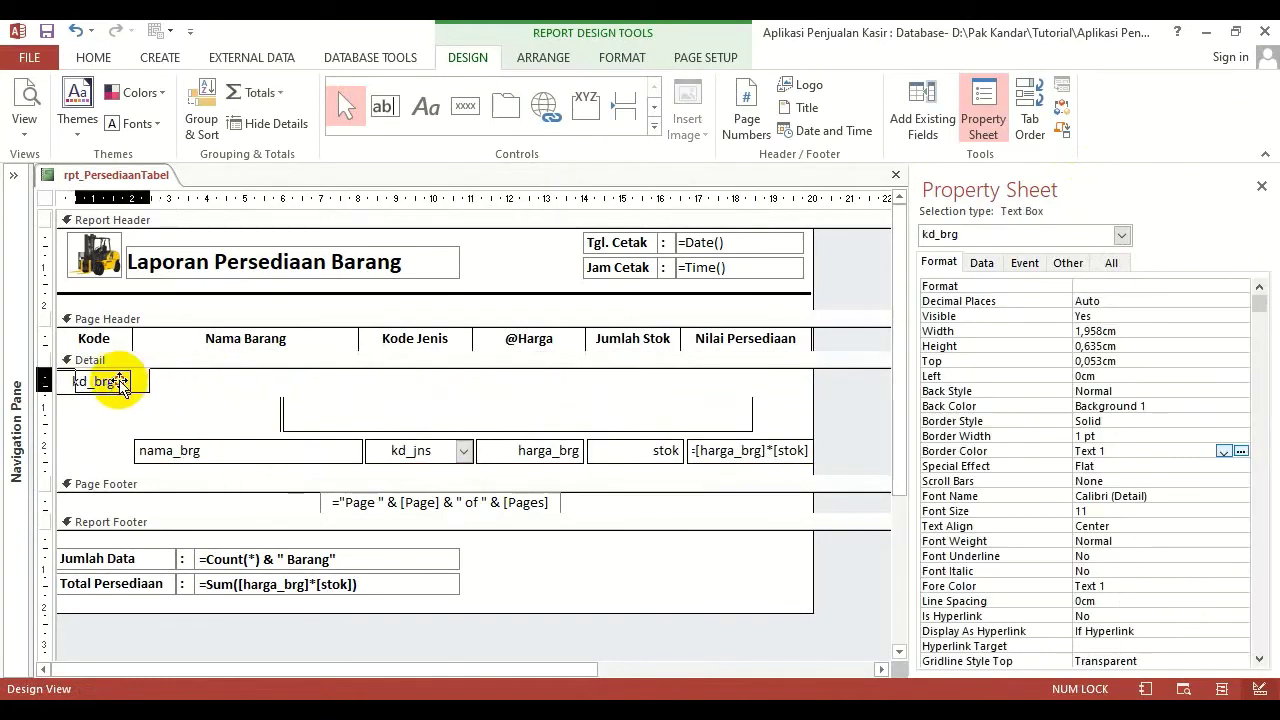
click(199, 392)
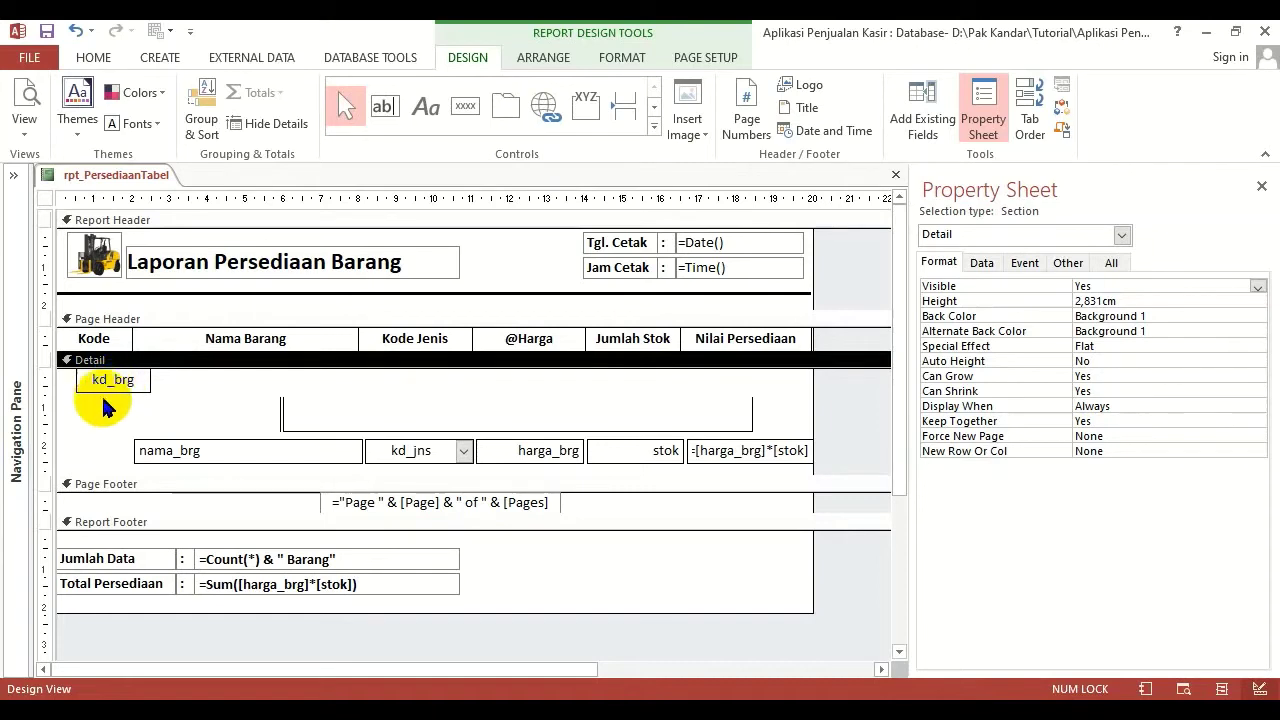
click(95, 343)
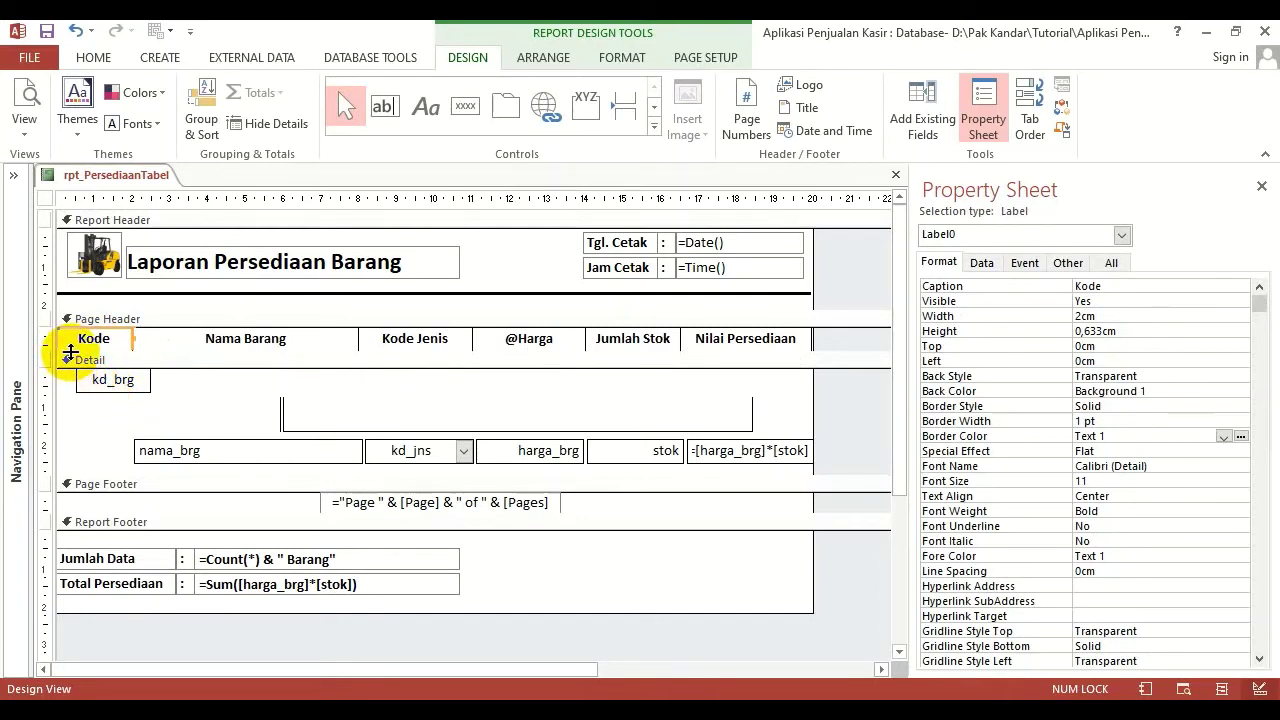
click(155, 388)
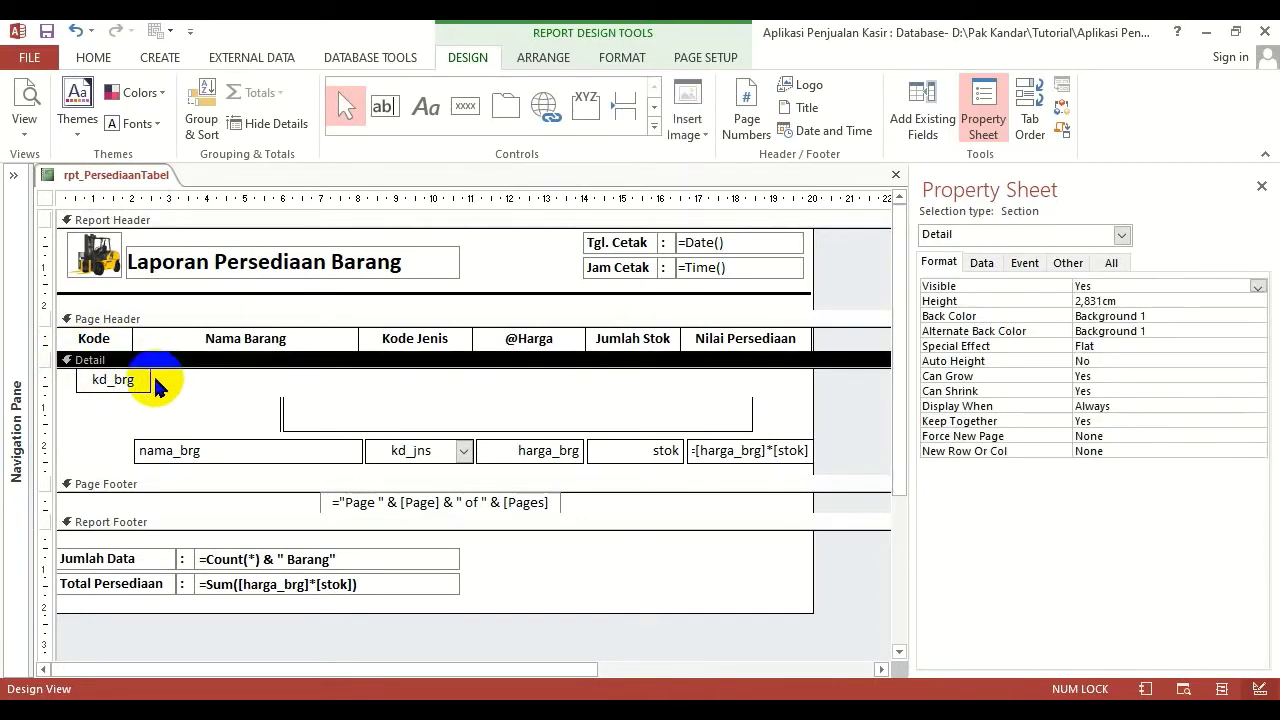
drag(118, 380, 102, 380)
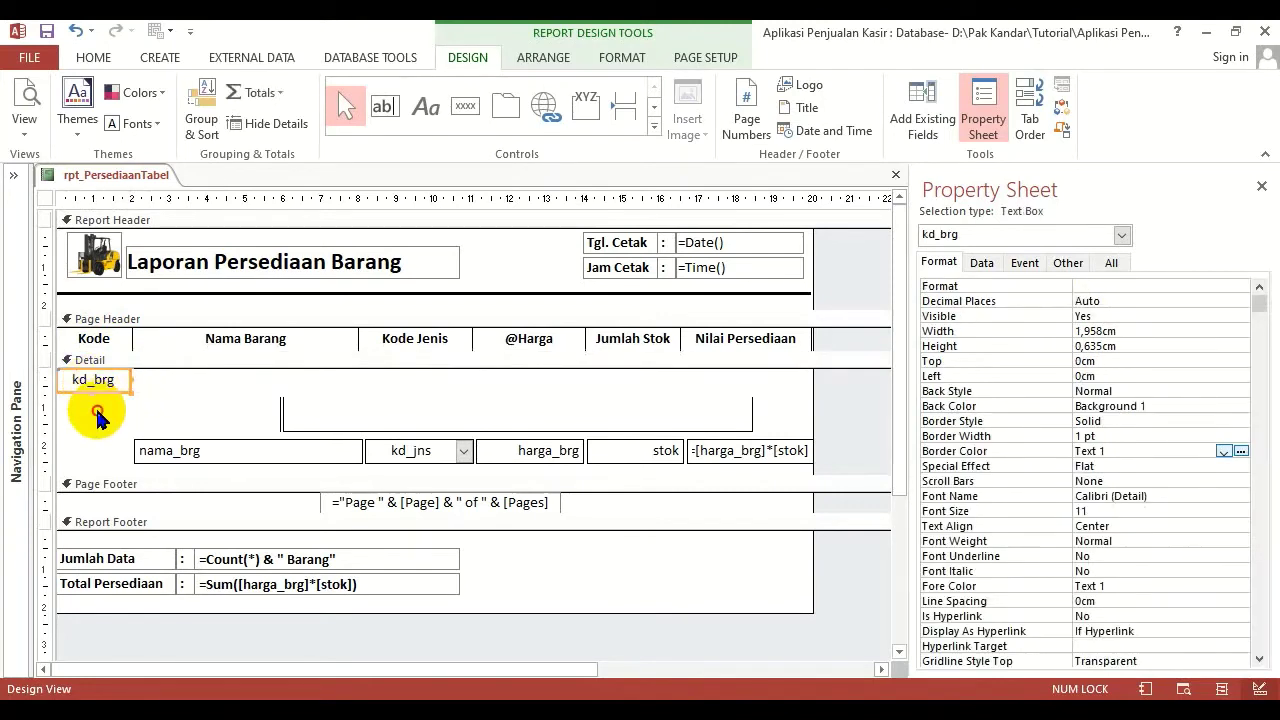
click(97, 414)
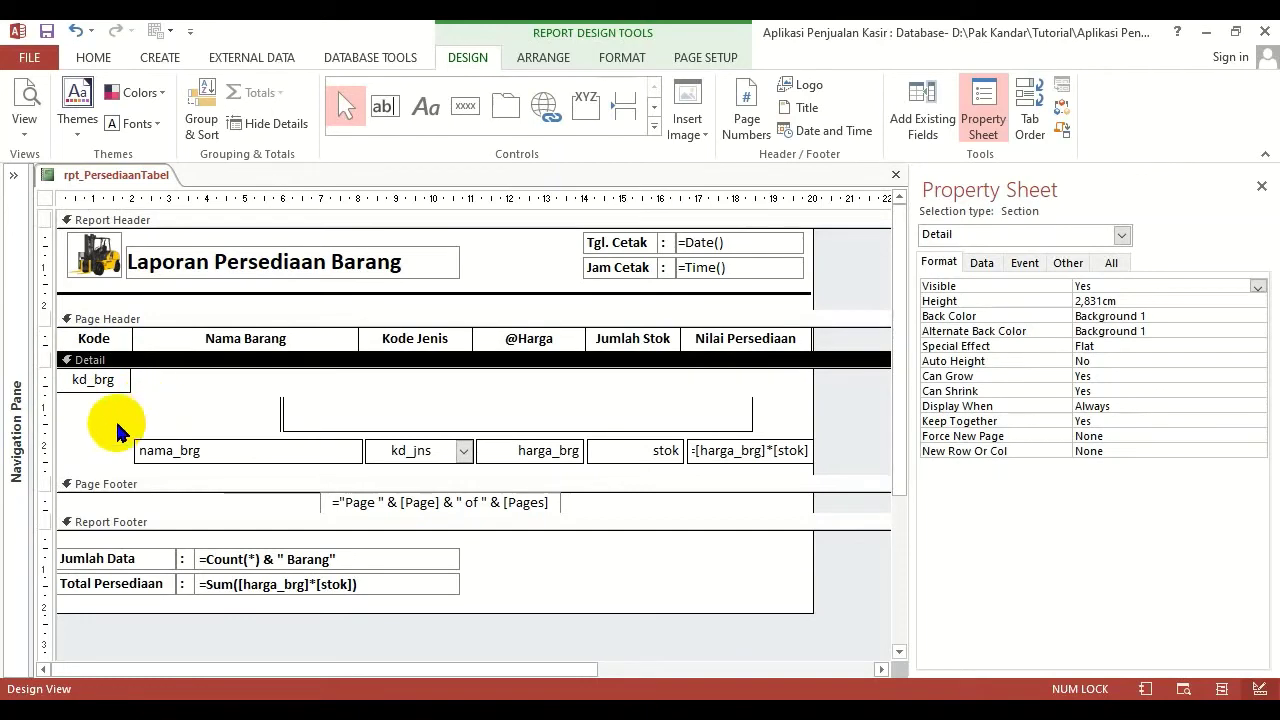
Move the kd_brg text box to Left 2,646 cm in the Detail section and compare its properties with the Kode label's.
click(100, 423)
drag(103, 380, 182, 390)
click(202, 418)
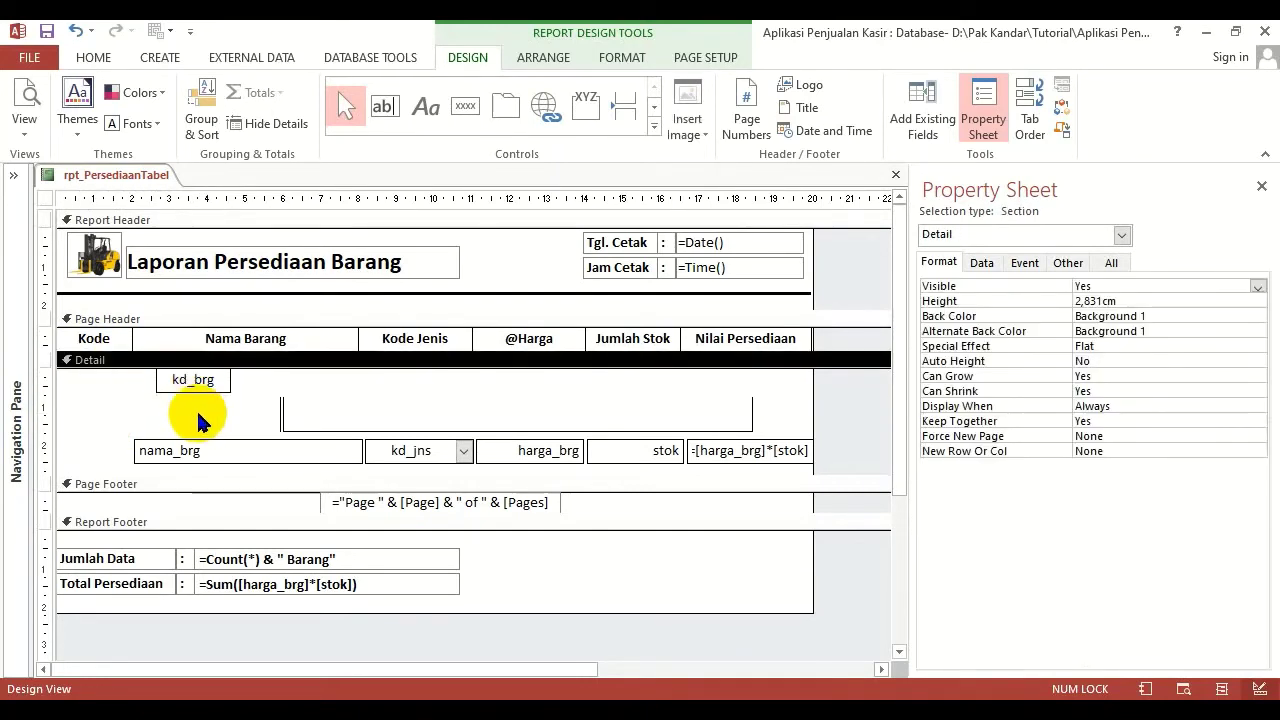
click(196, 381)
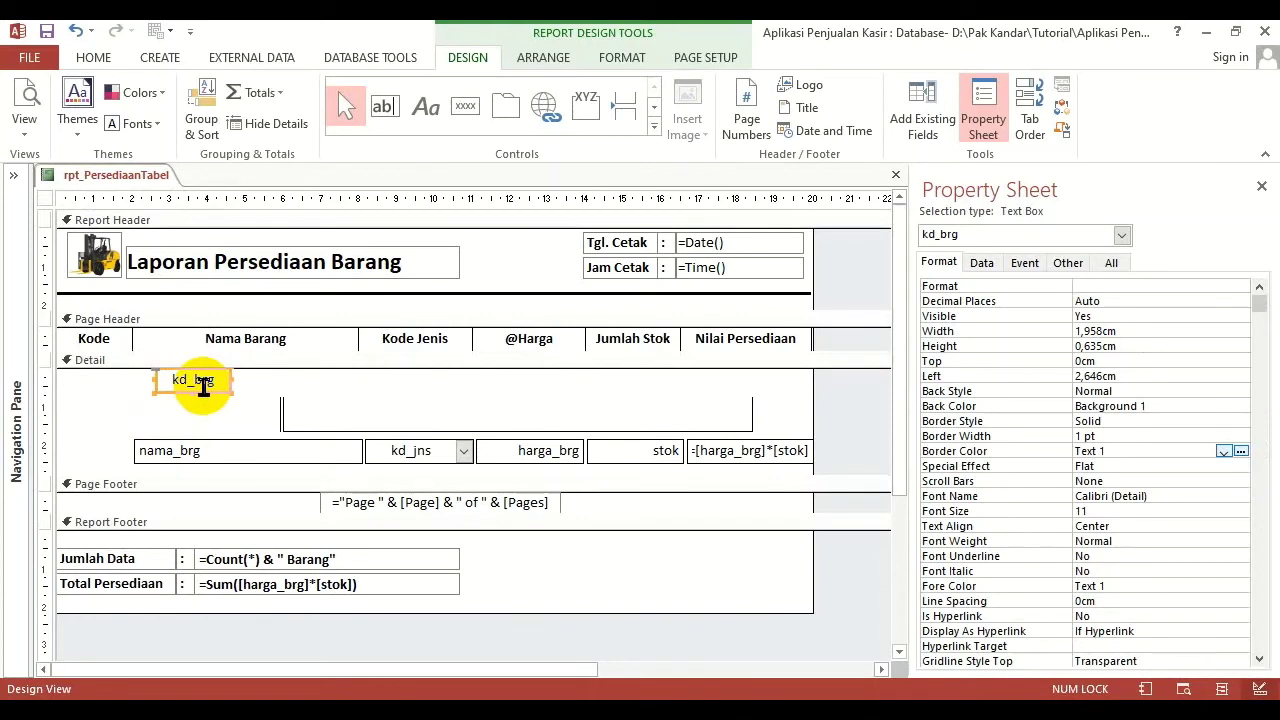
click(97, 339)
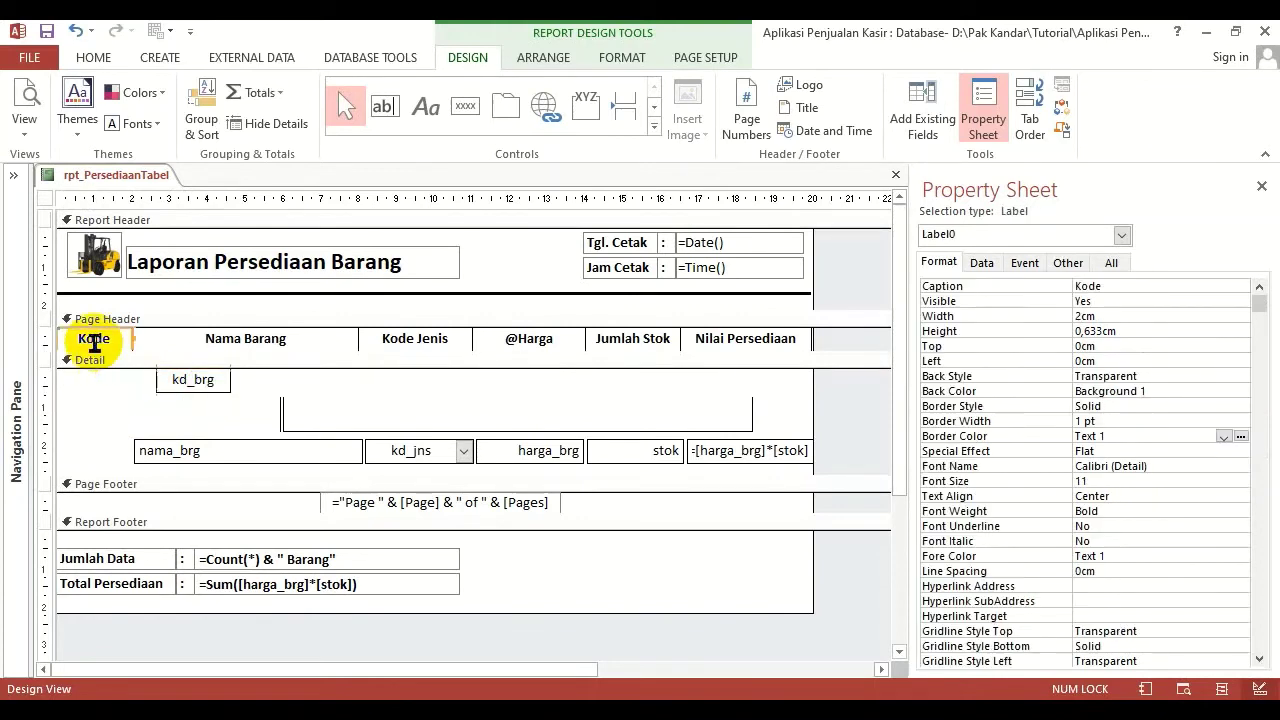
click(193, 416)
Resize the kd_brg text box freehand, trying wider and narrower sizes and leaving it about 5,66 cm wide.
click(190, 382)
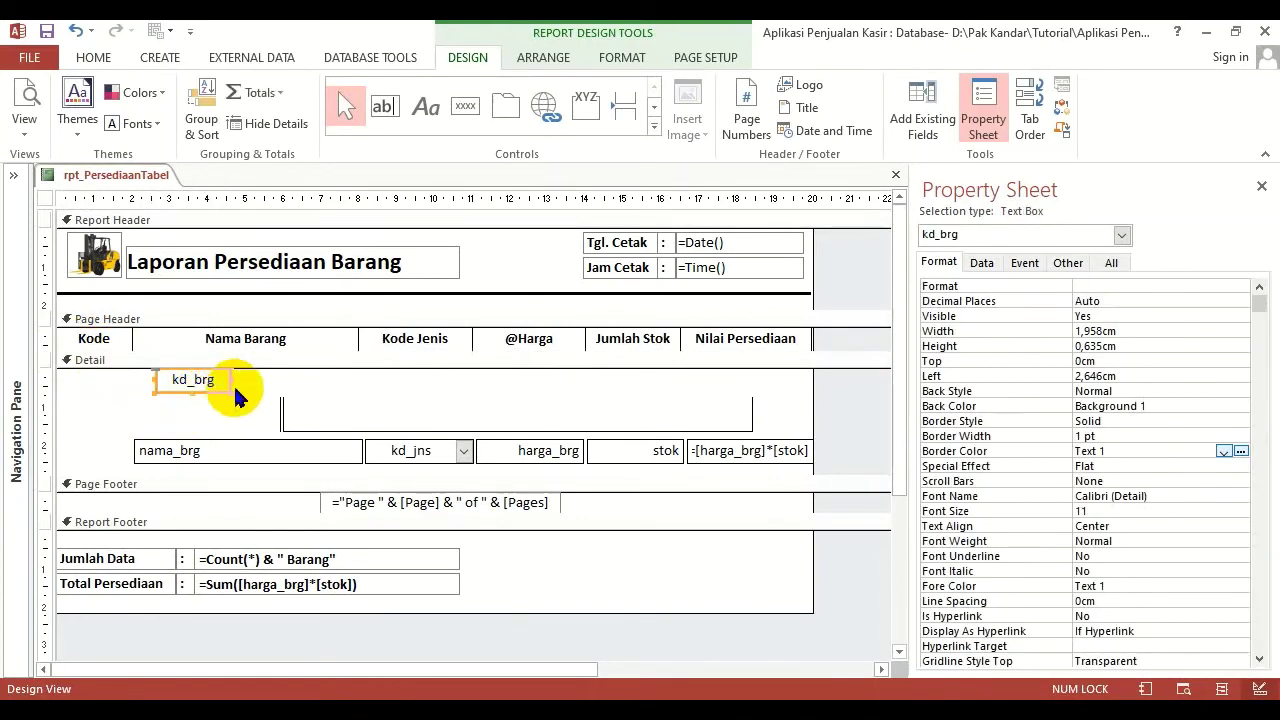
drag(231, 380, 394, 380)
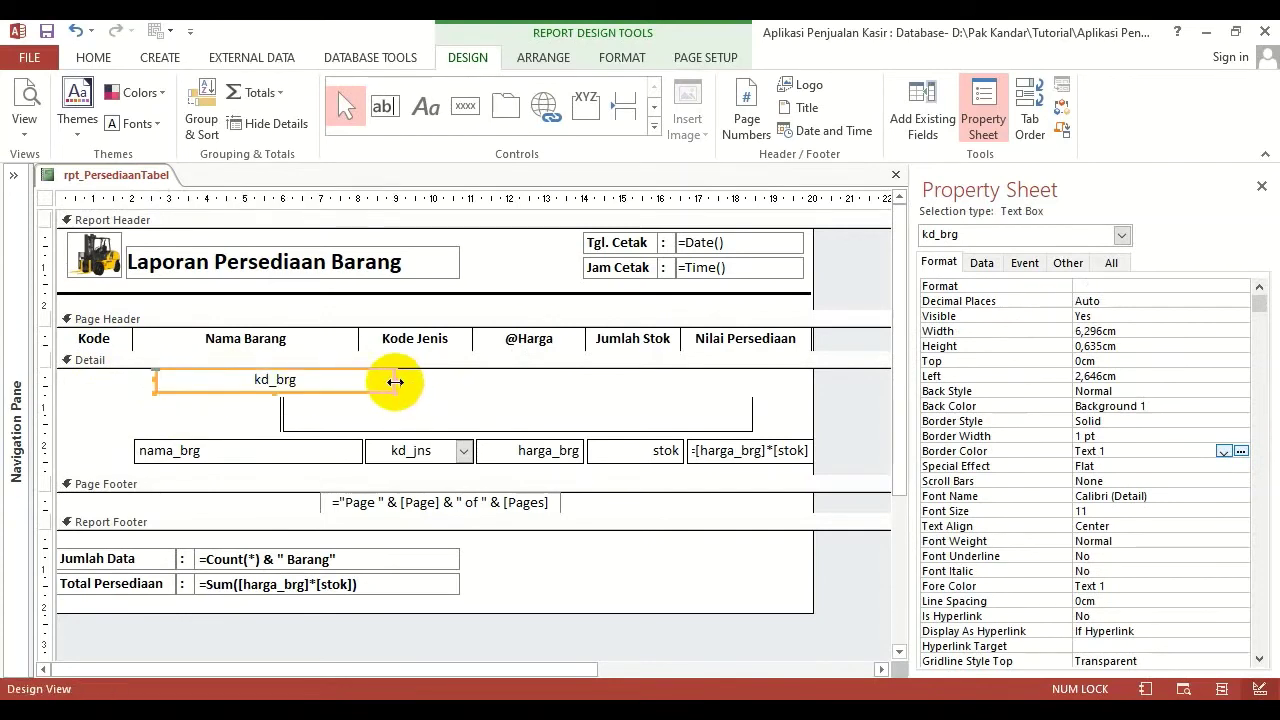
drag(191, 379, 193, 380)
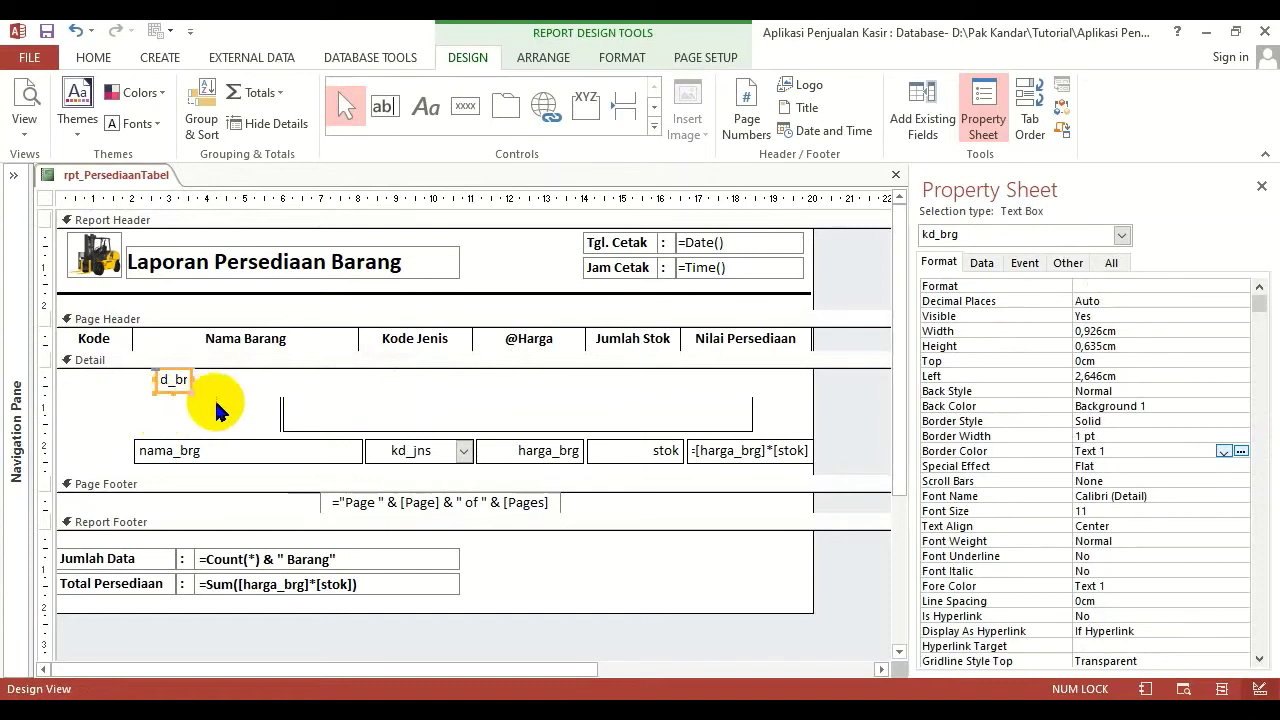
drag(190, 379, 372, 379)
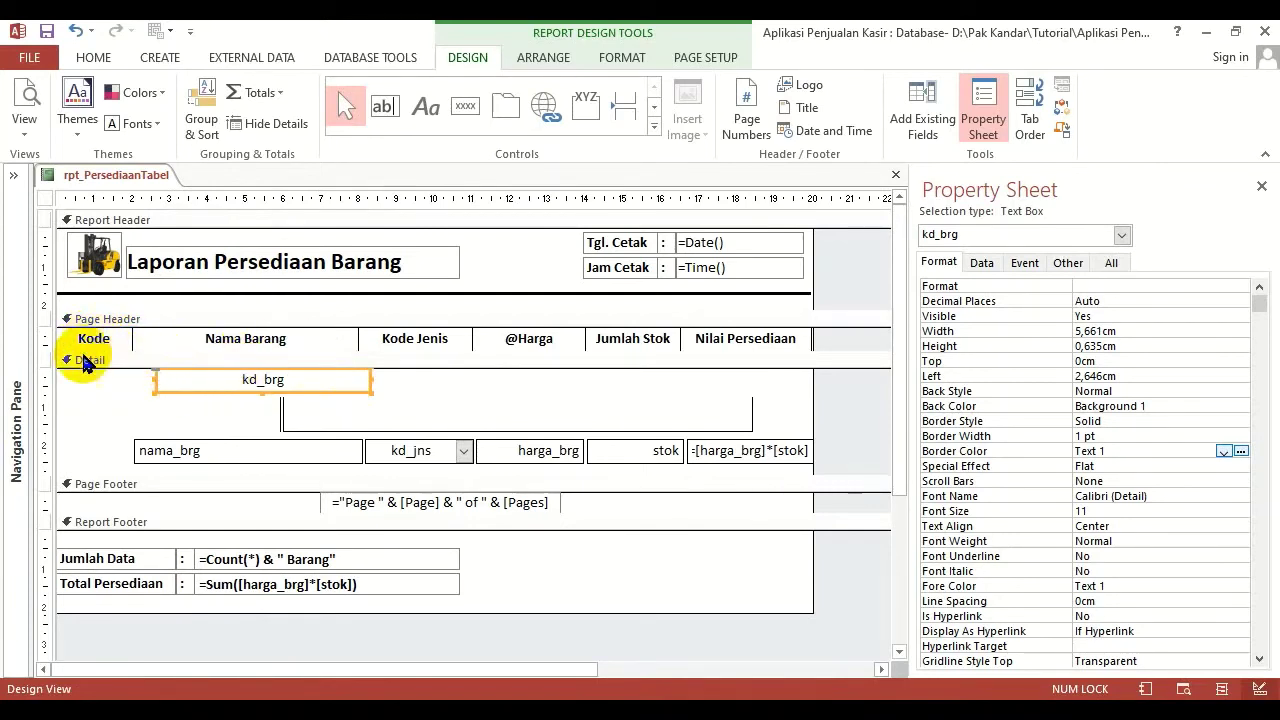
Left-align the kd_brg text box with the Kode label in the Page Header.
click(133, 385)
click(100, 338)
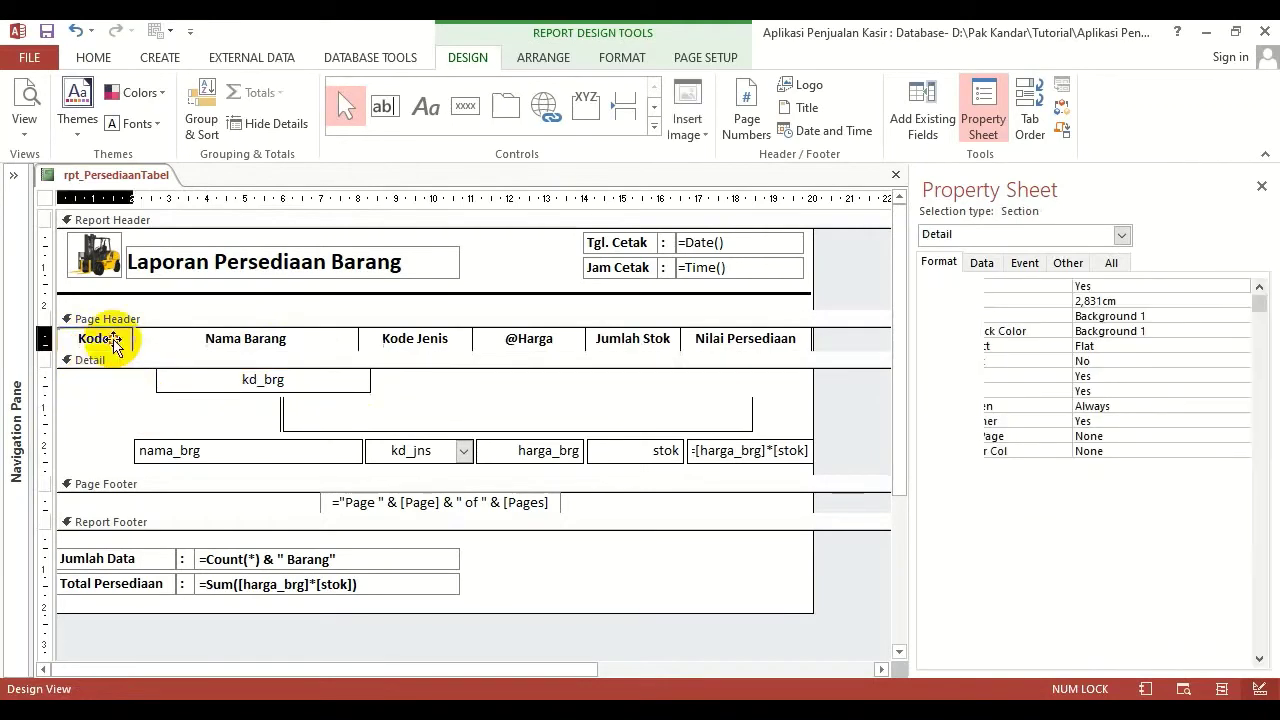
shift+click(190, 385)
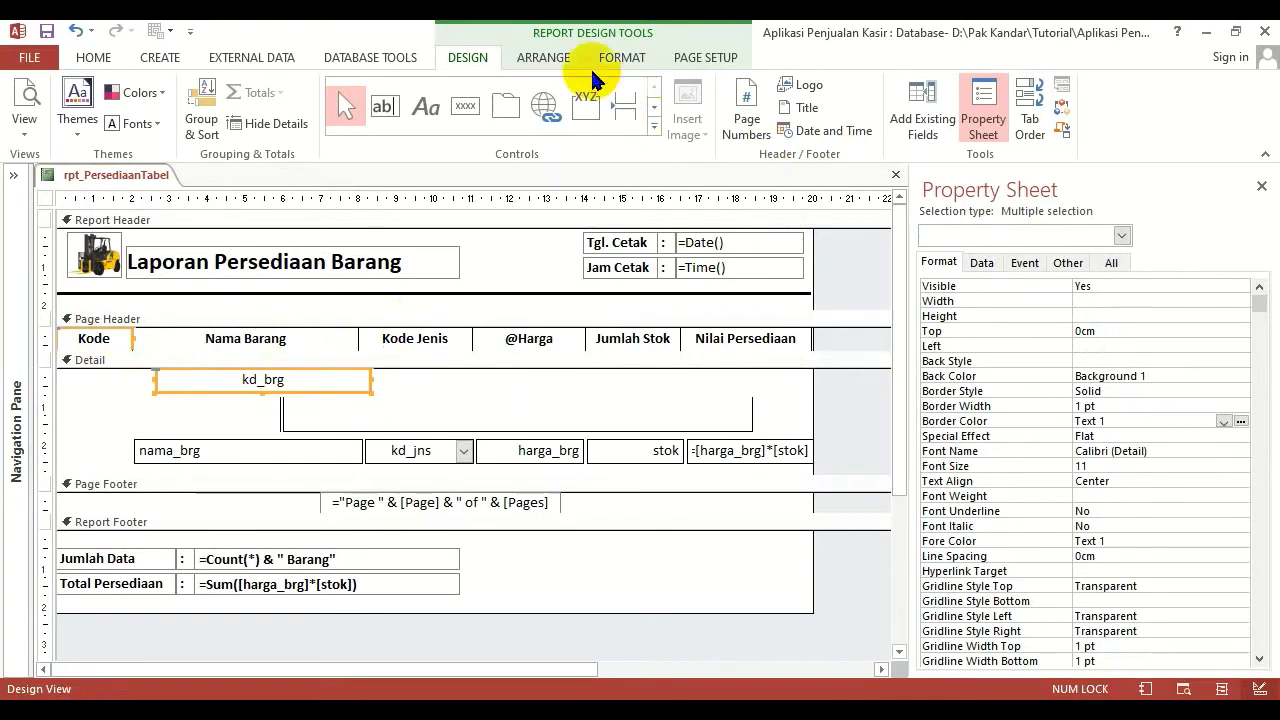
click(543, 57)
click(936, 133)
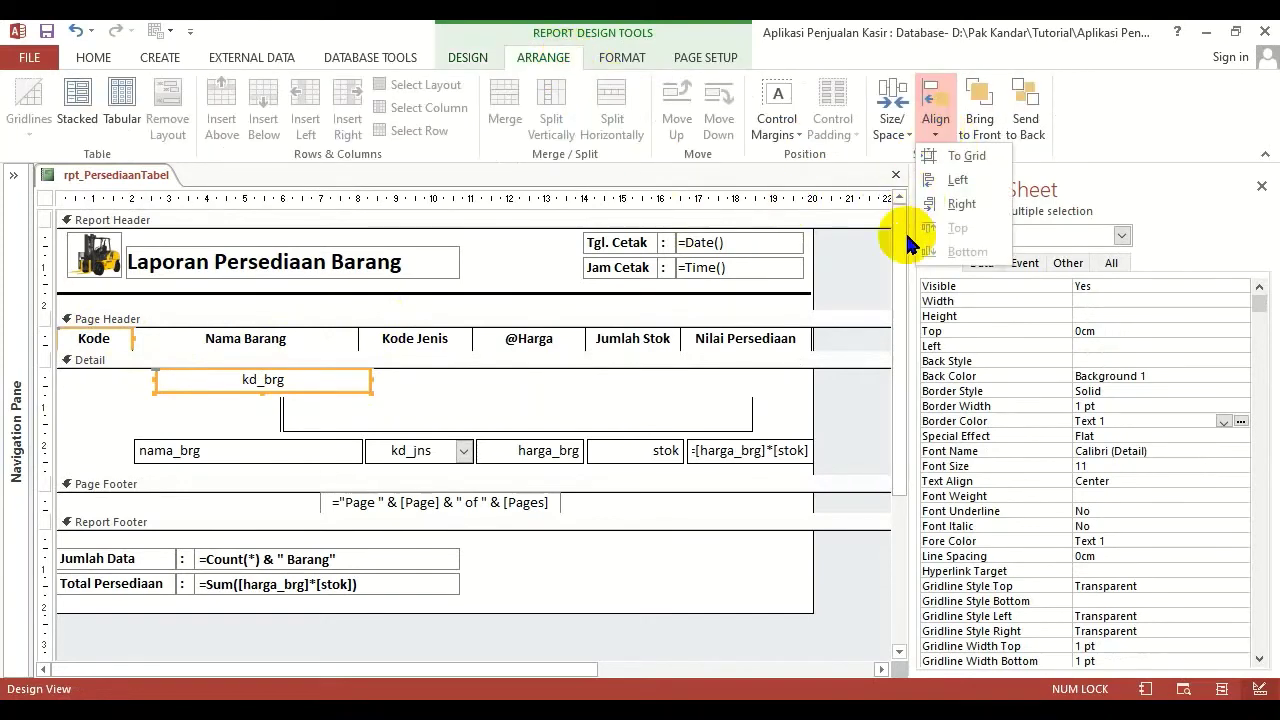
click(957, 177)
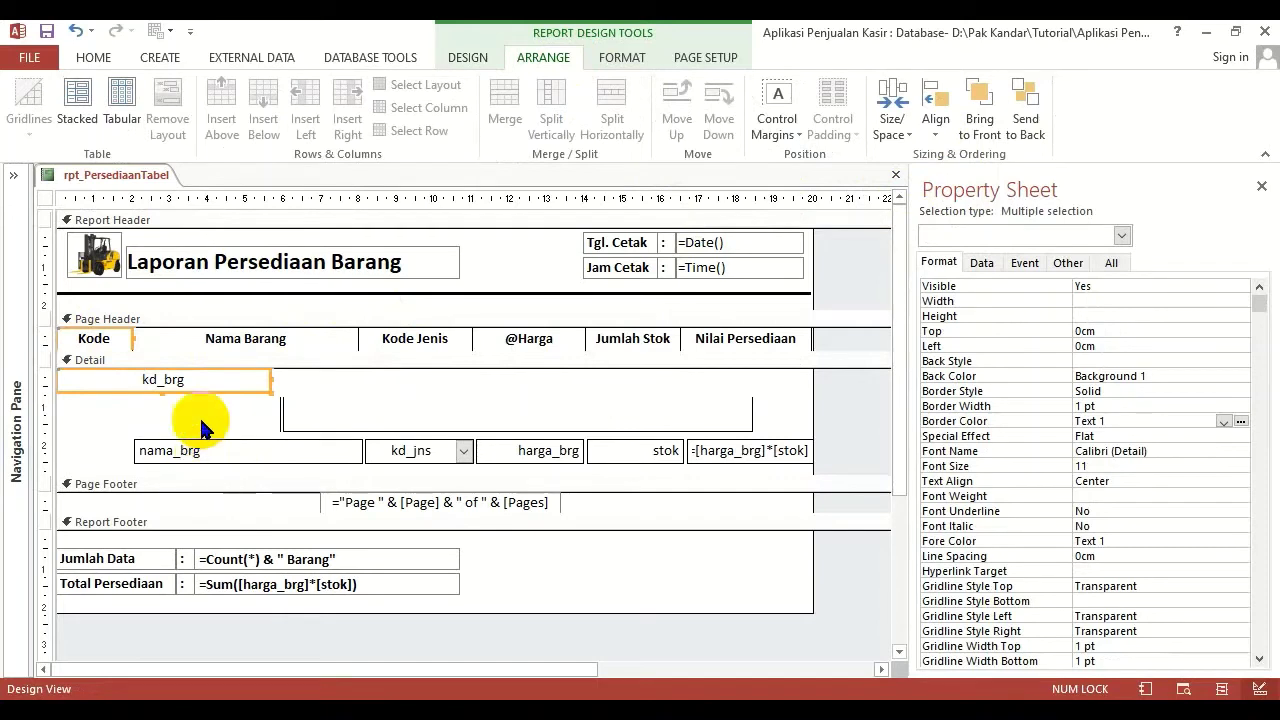
Match the kd_brg text box's width to the Kode label by sizing both controls to the narrowest.
click(895, 122)
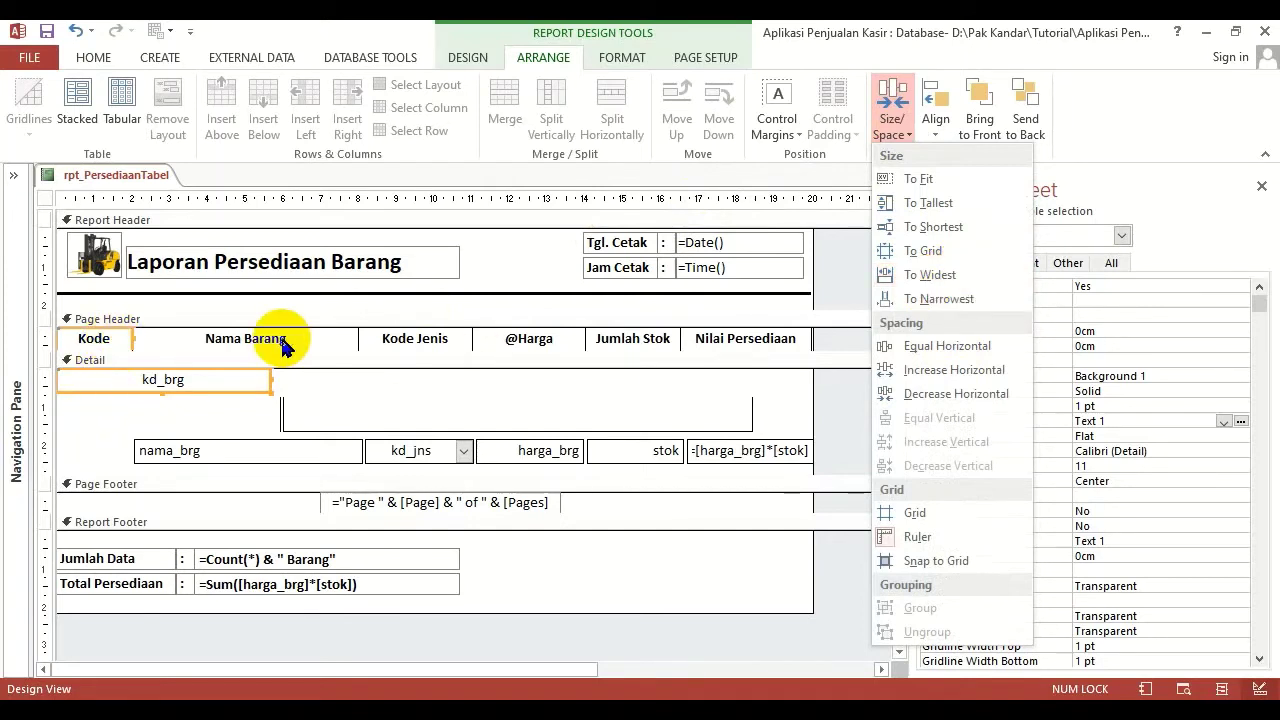
click(125, 421)
click(107, 430)
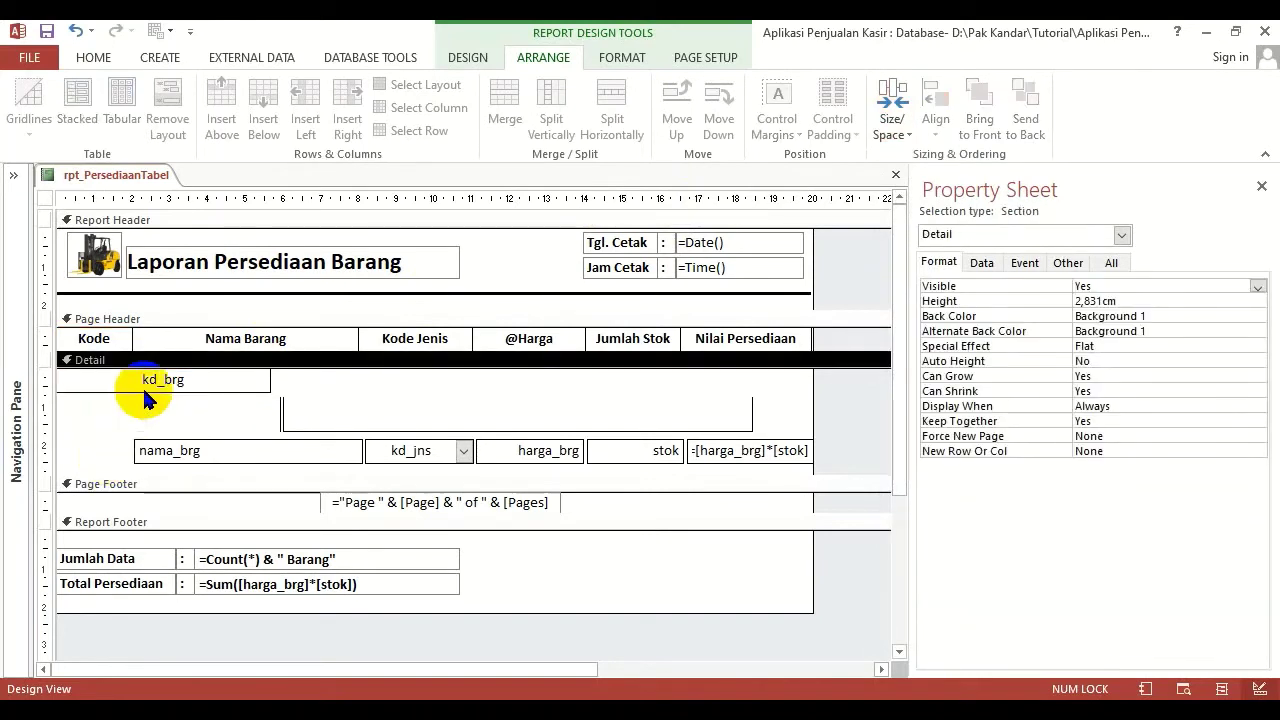
click(145, 390)
click(100, 338)
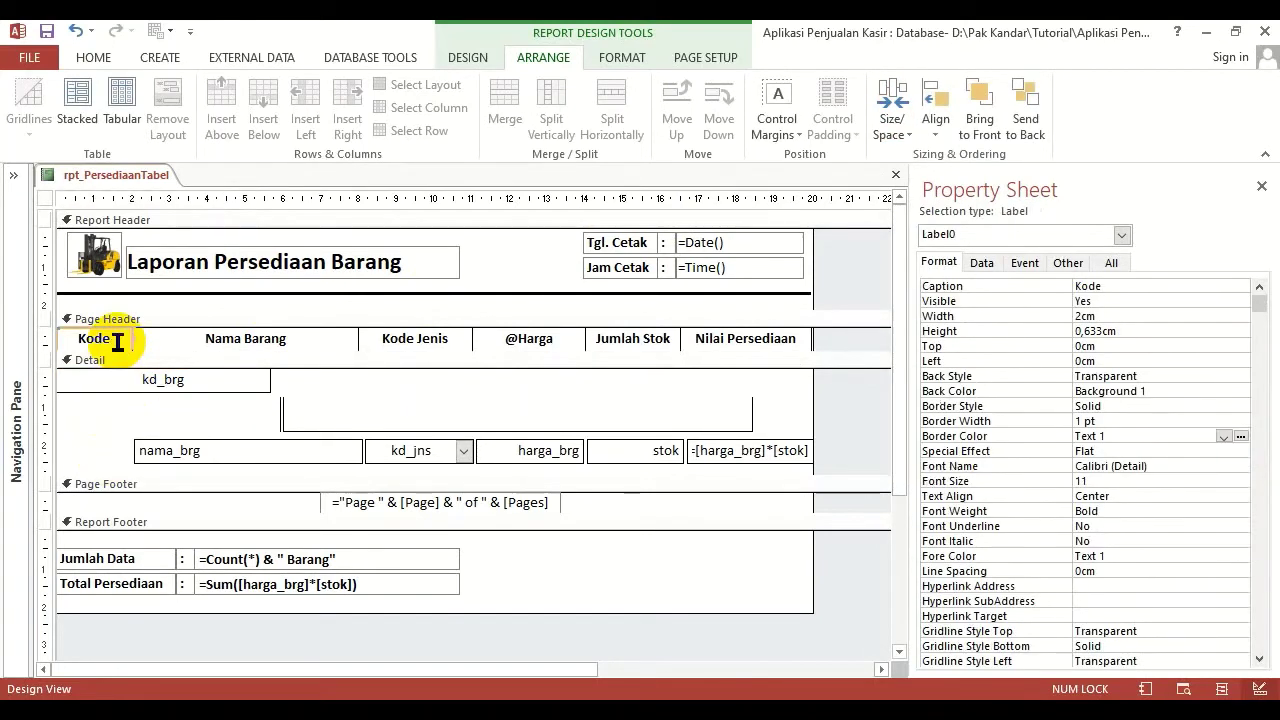
click(95, 484)
click(137, 390)
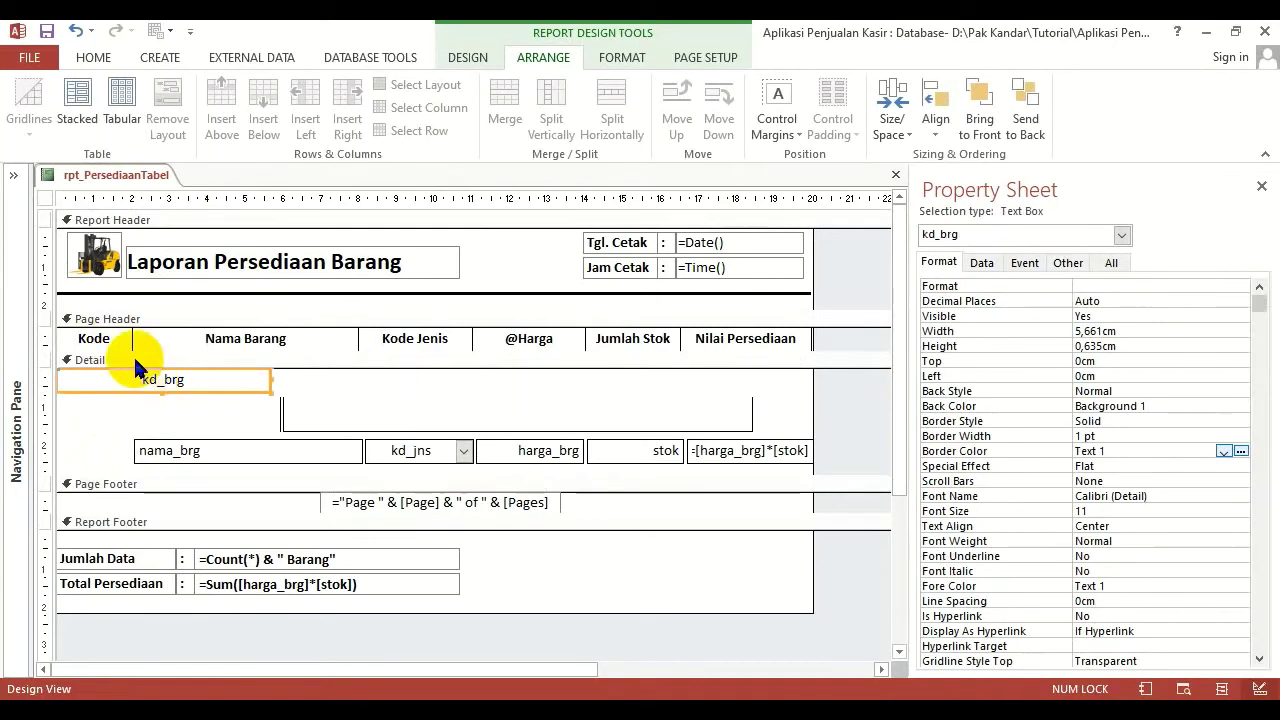
click(115, 342)
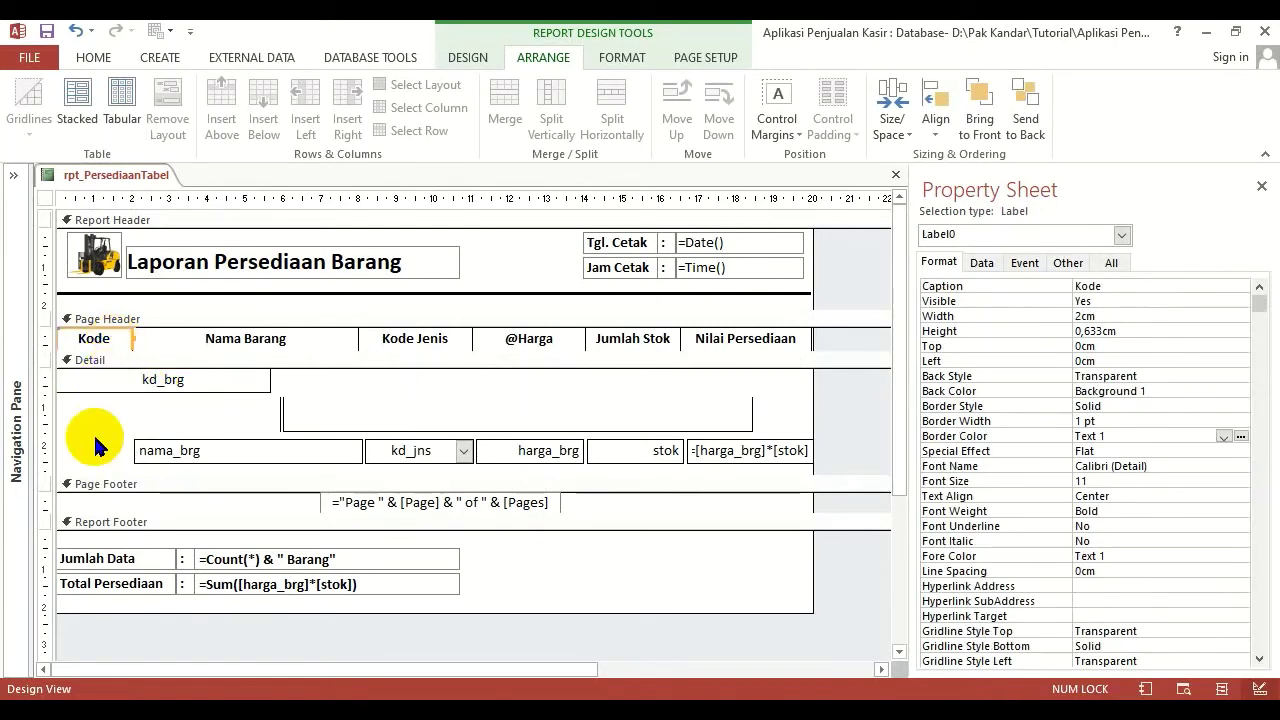
shift+click(170, 387)
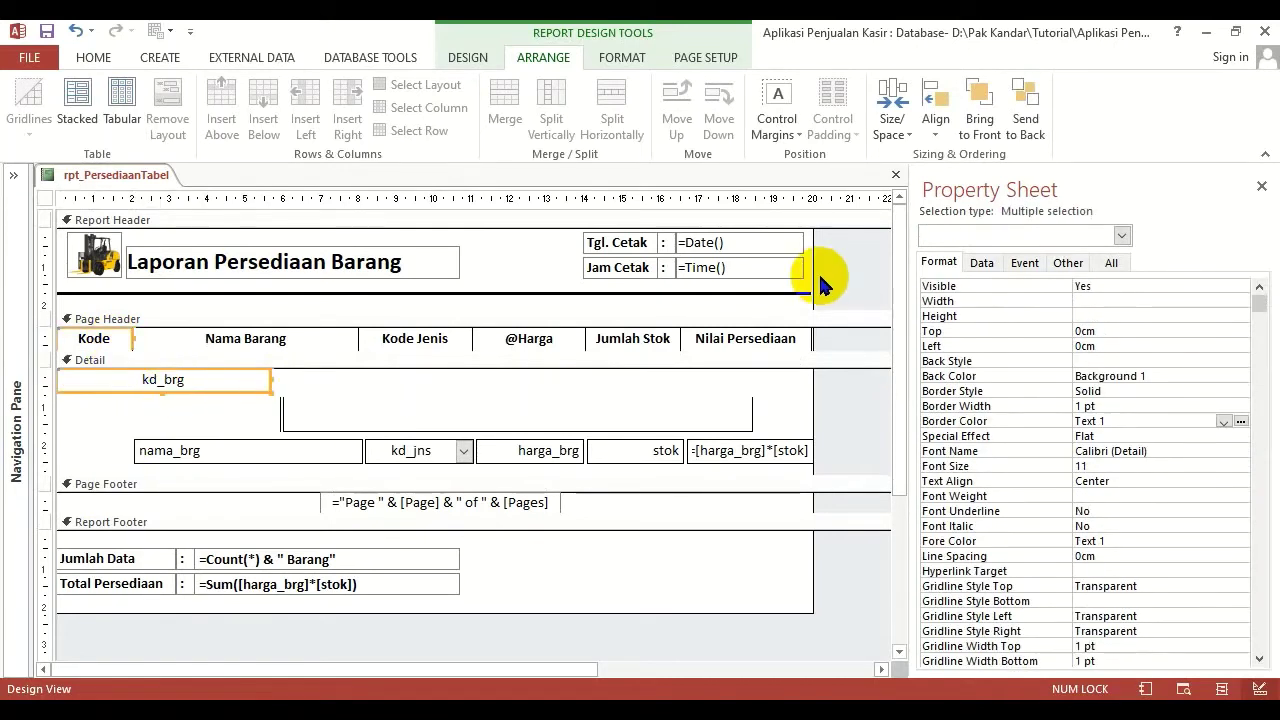
click(891, 128)
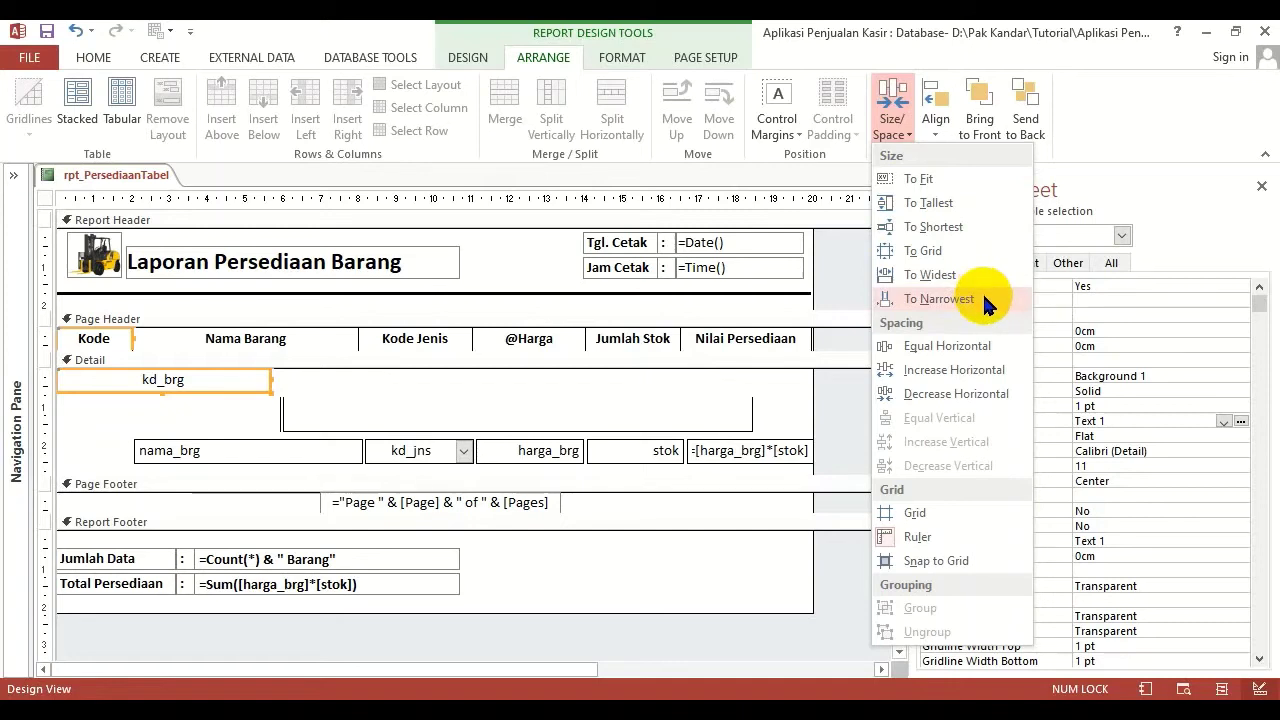
click(978, 299)
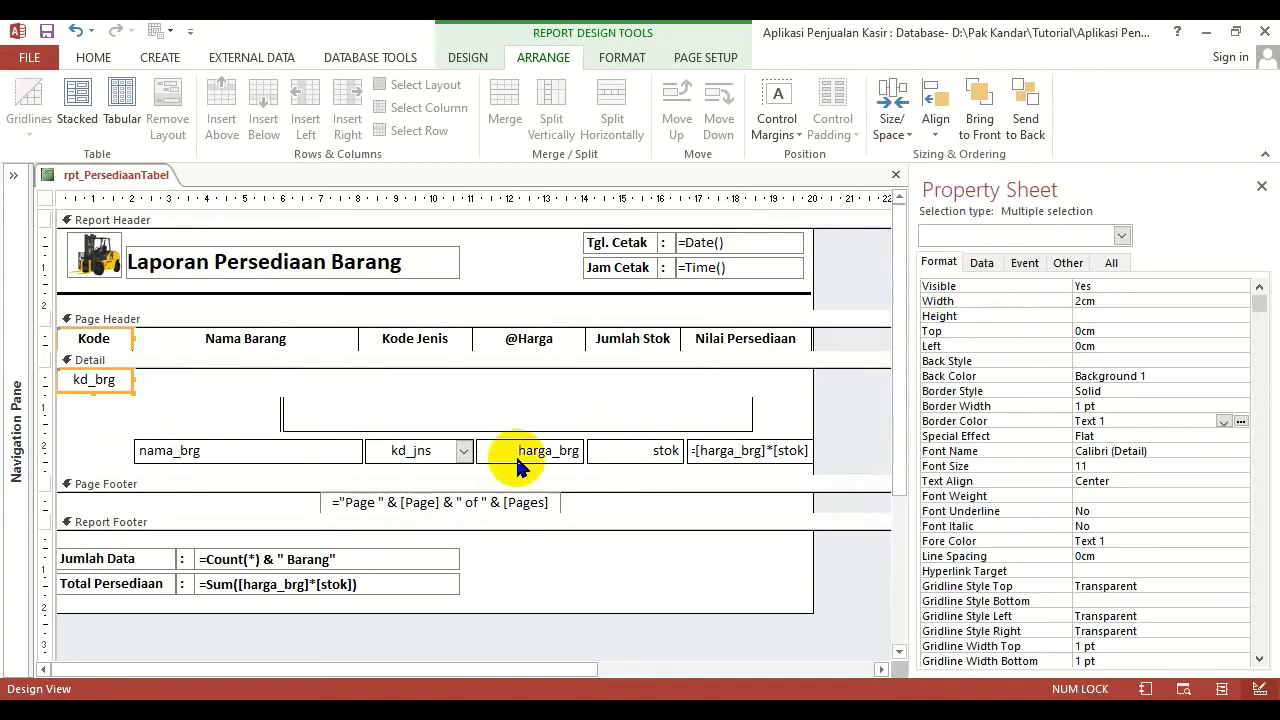
click(202, 412)
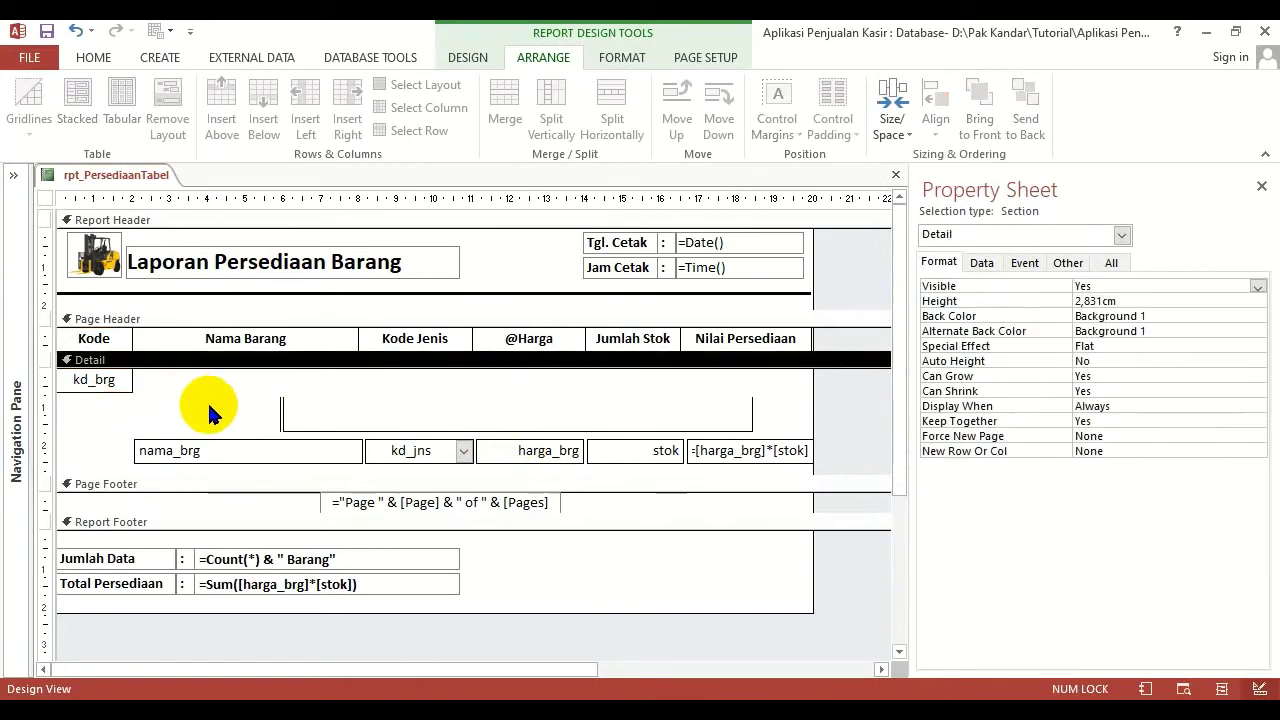
Move the nama_brg text box up to the first Detail row beside kd_brg and widen it to about 9,95 cm.
click(206, 443)
drag(206, 443, 235, 372)
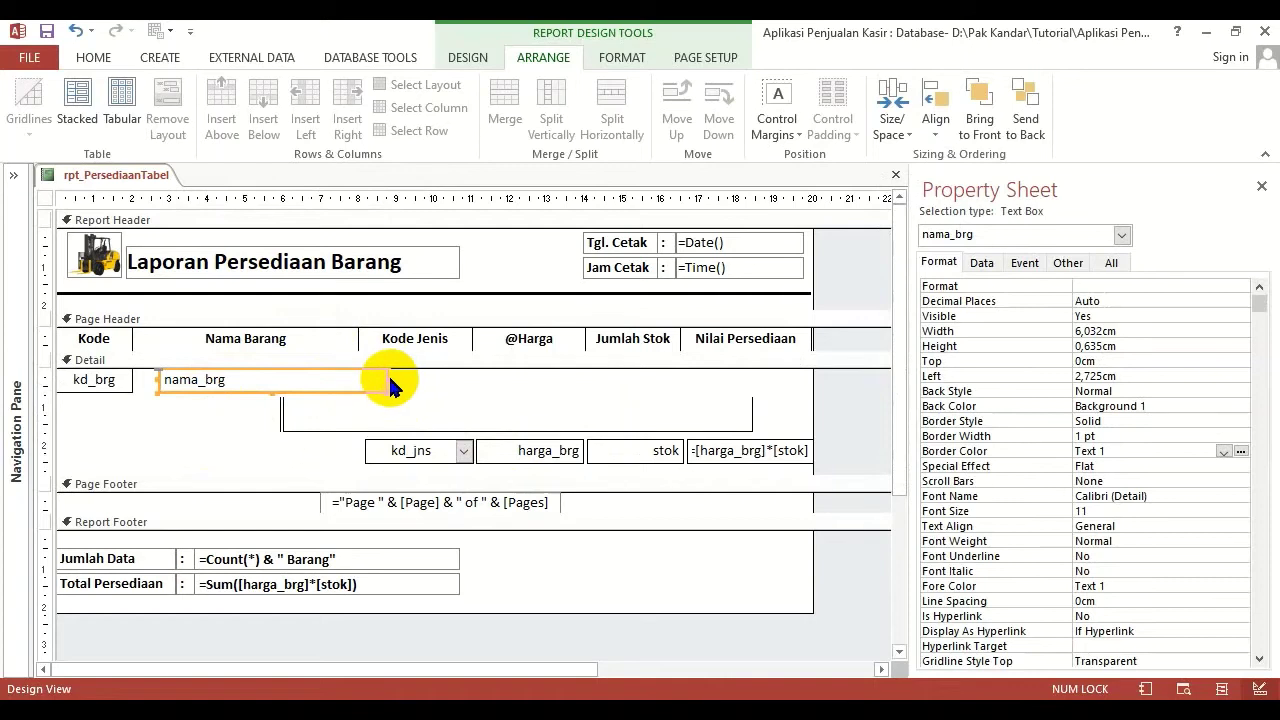
drag(388, 379, 536, 378)
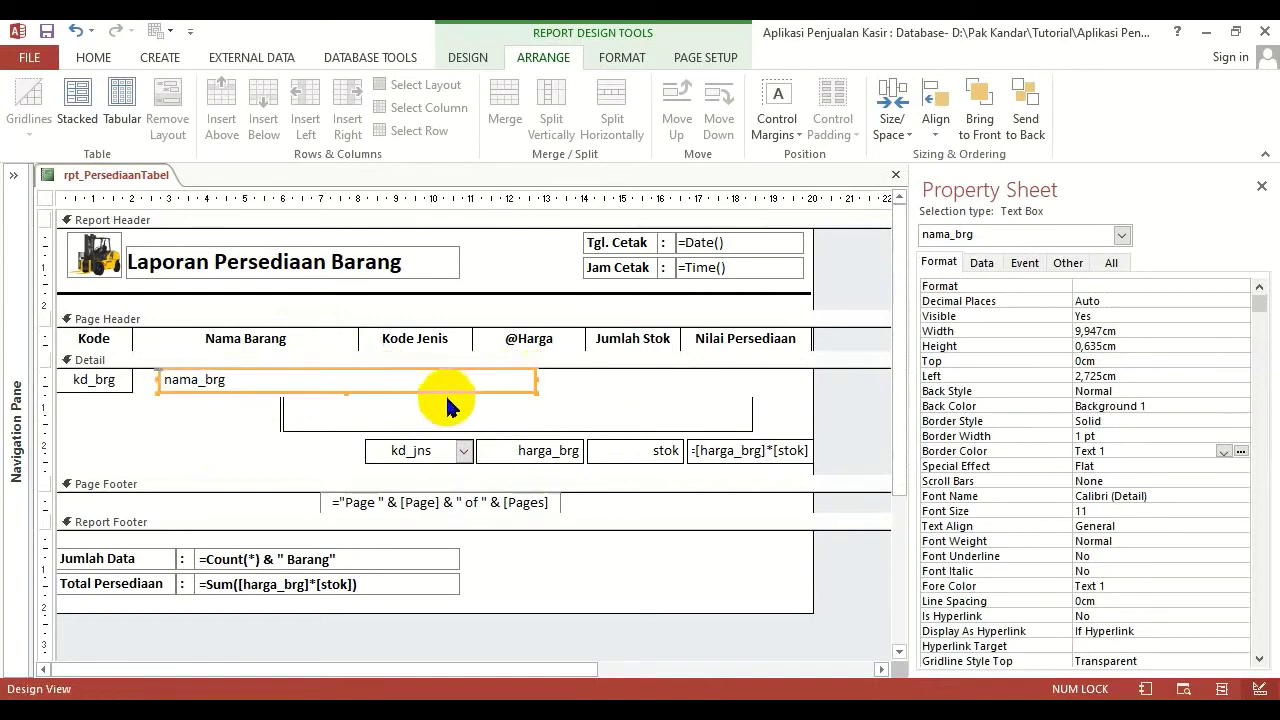
drag(246, 429, 268, 334)
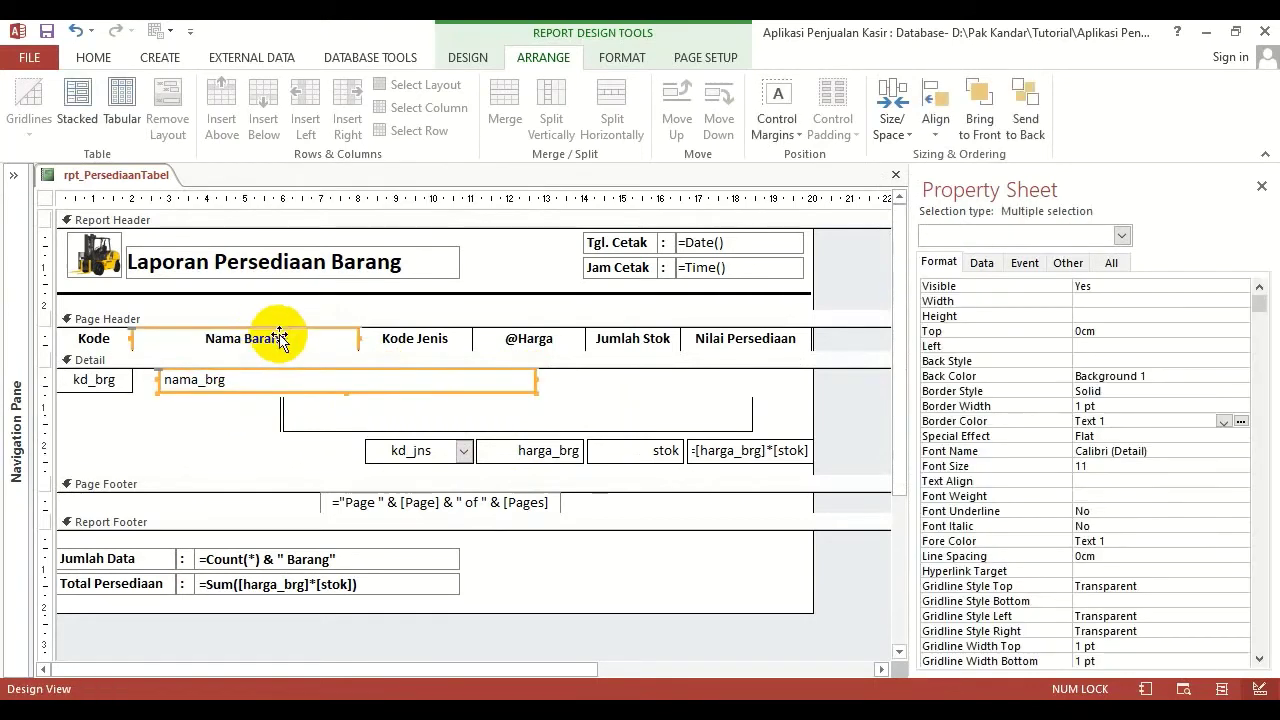
click(935, 125)
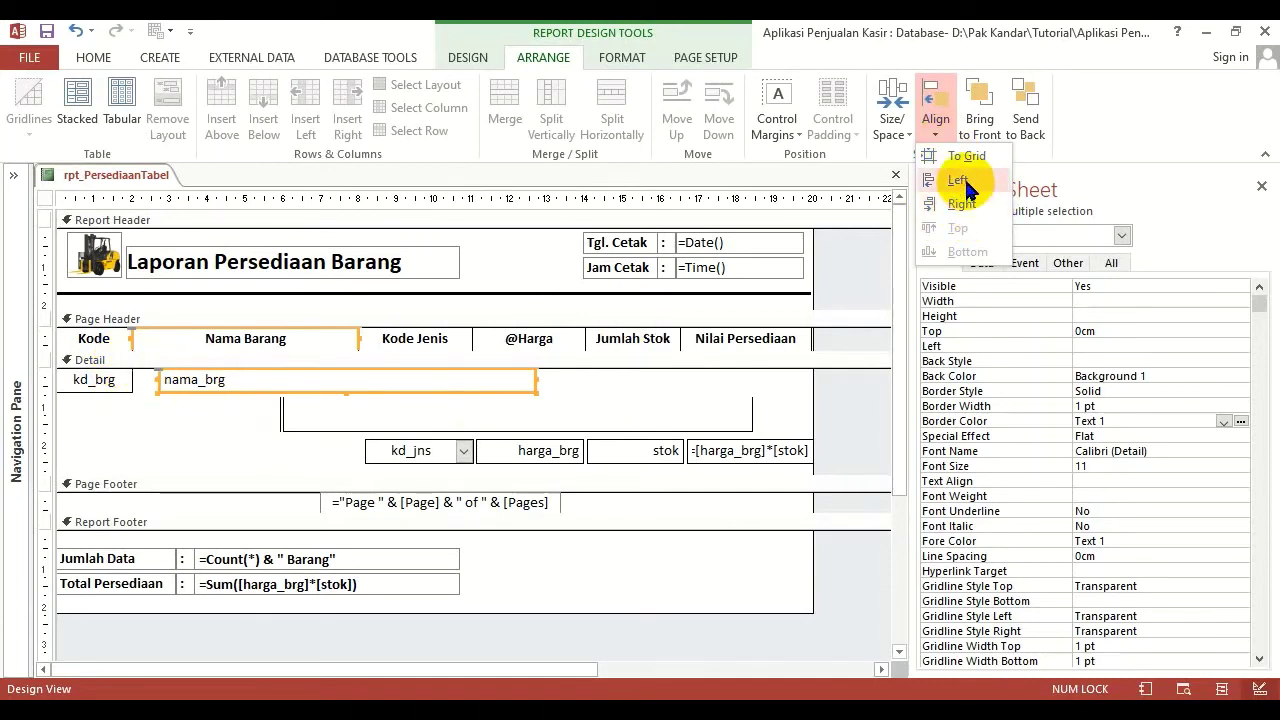
click(214, 423)
click(214, 414)
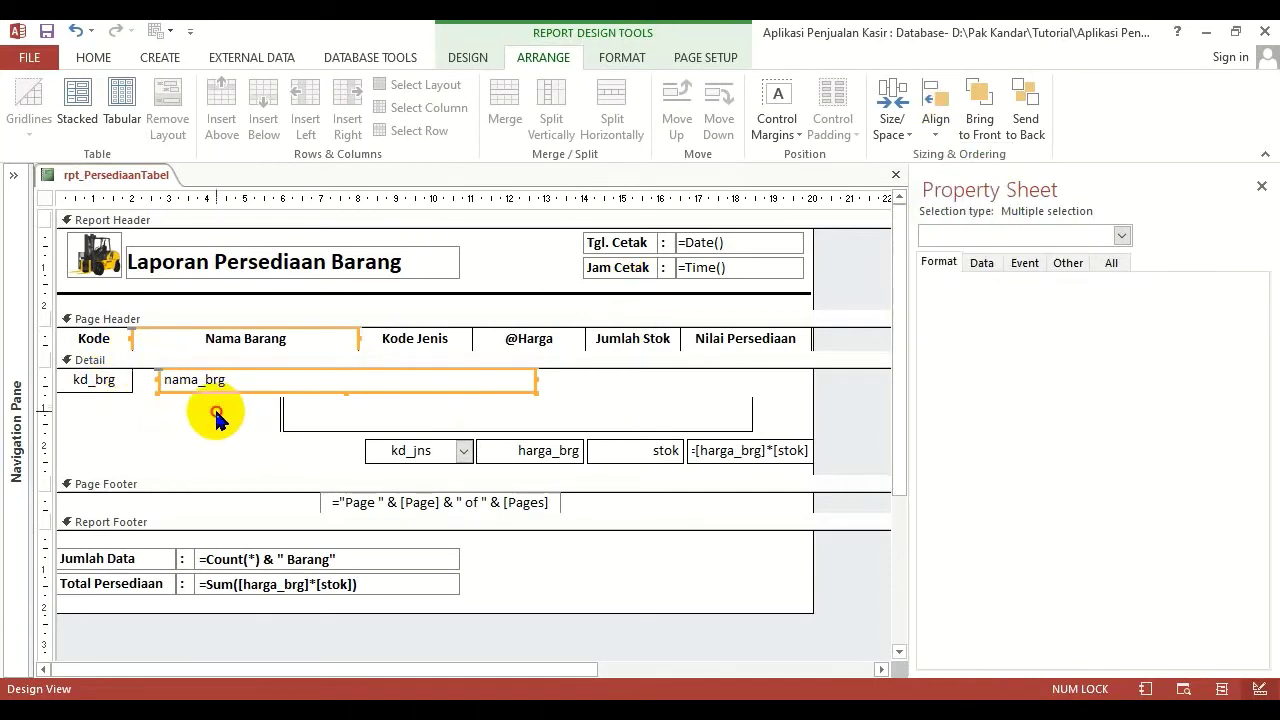
Move the nama_brg text box to about Left 4,92 cm and compare its properties with the Nama Barang label's.
drag(203, 385, 285, 373)
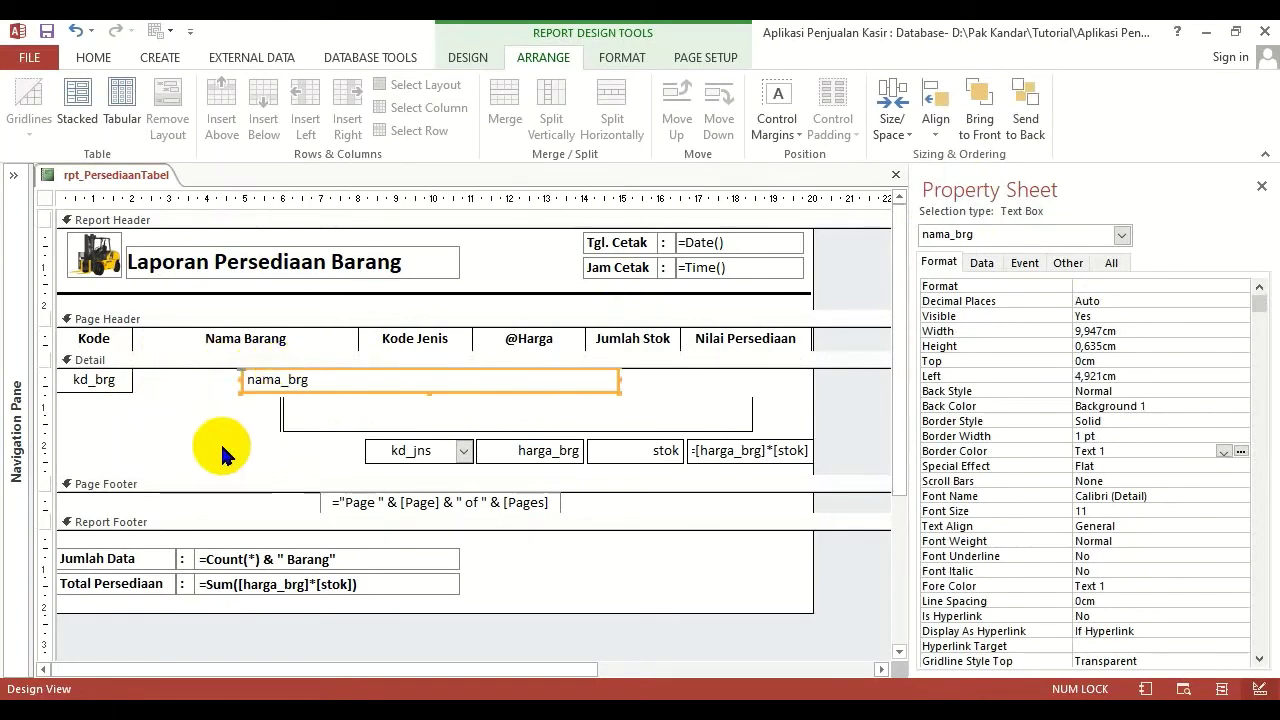
click(220, 441)
click(288, 378)
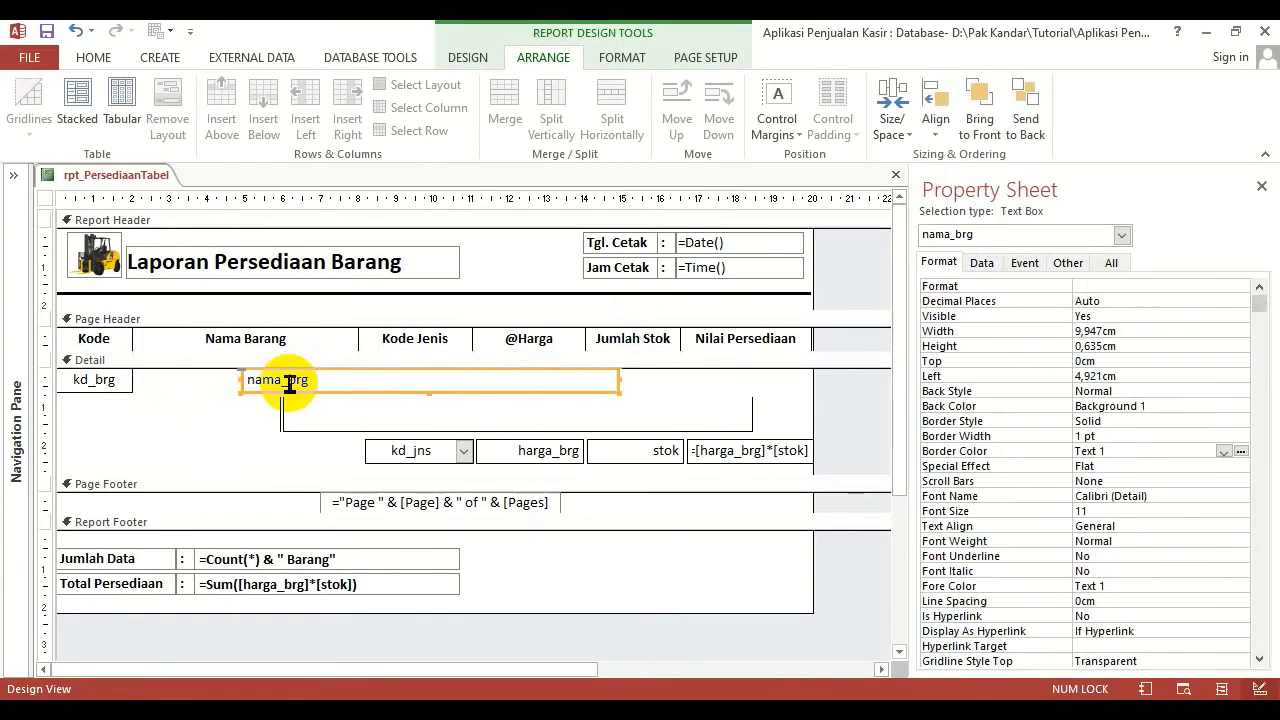
click(235, 345)
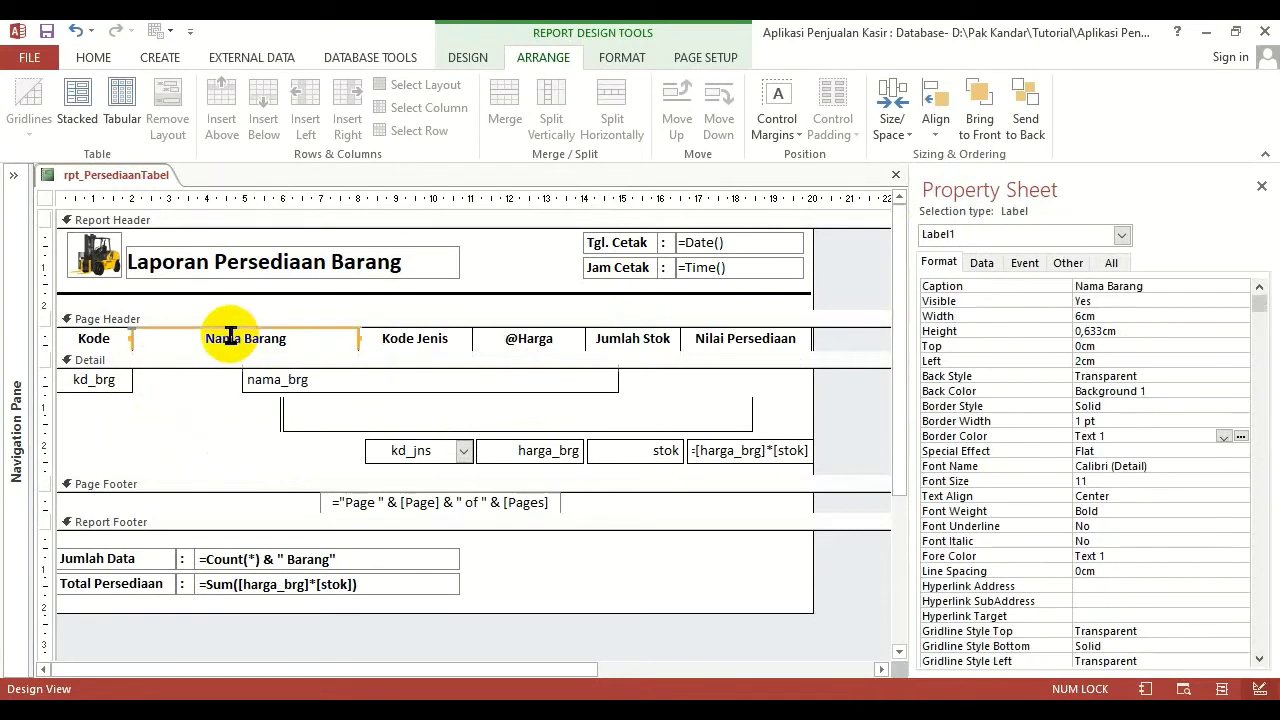
click(240, 428)
click(297, 390)
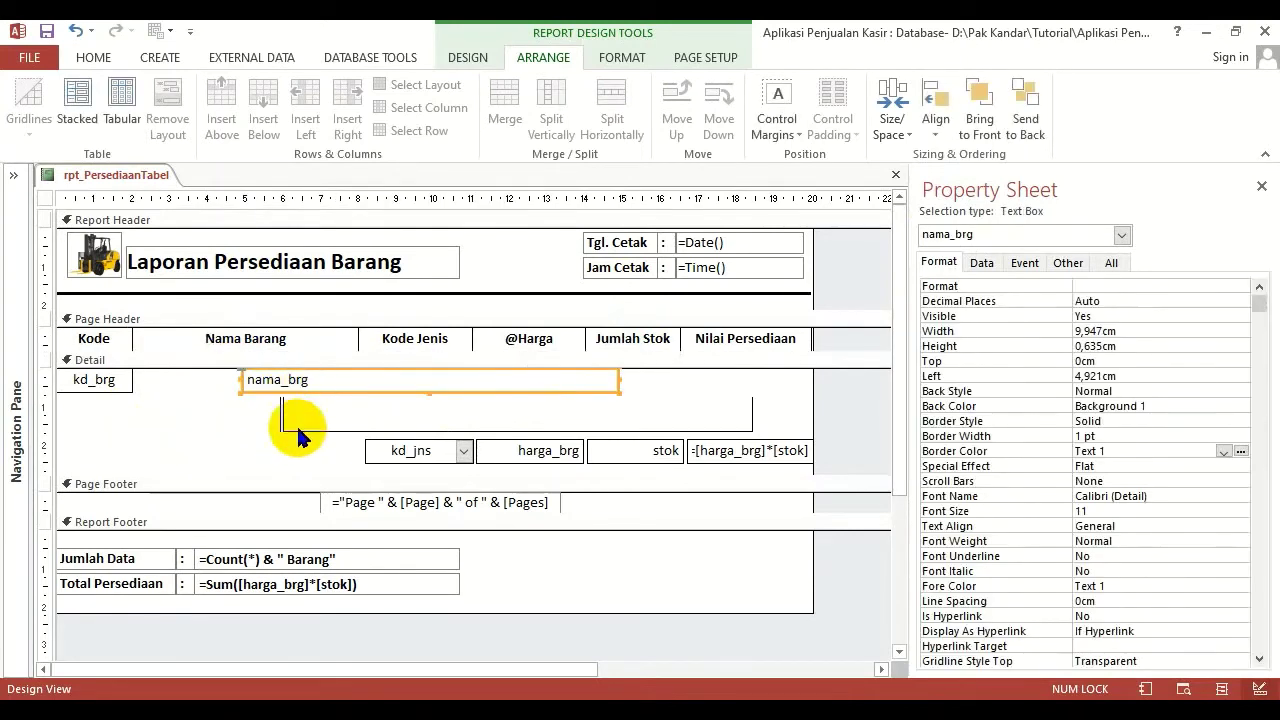
Left-align the nama_brg text box with the Nama Barang label and size both to the narrowest width.
click(266, 336)
drag(352, 333, 375, 333)
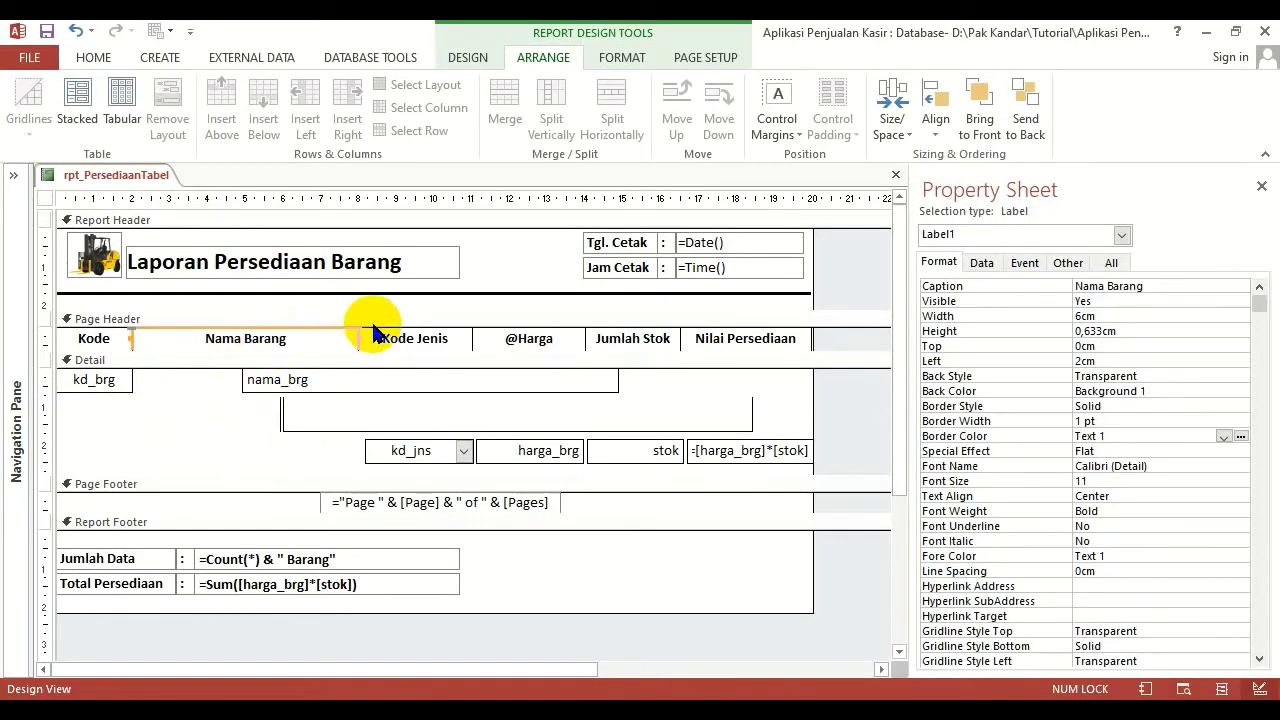
drag(375, 333, 360, 334)
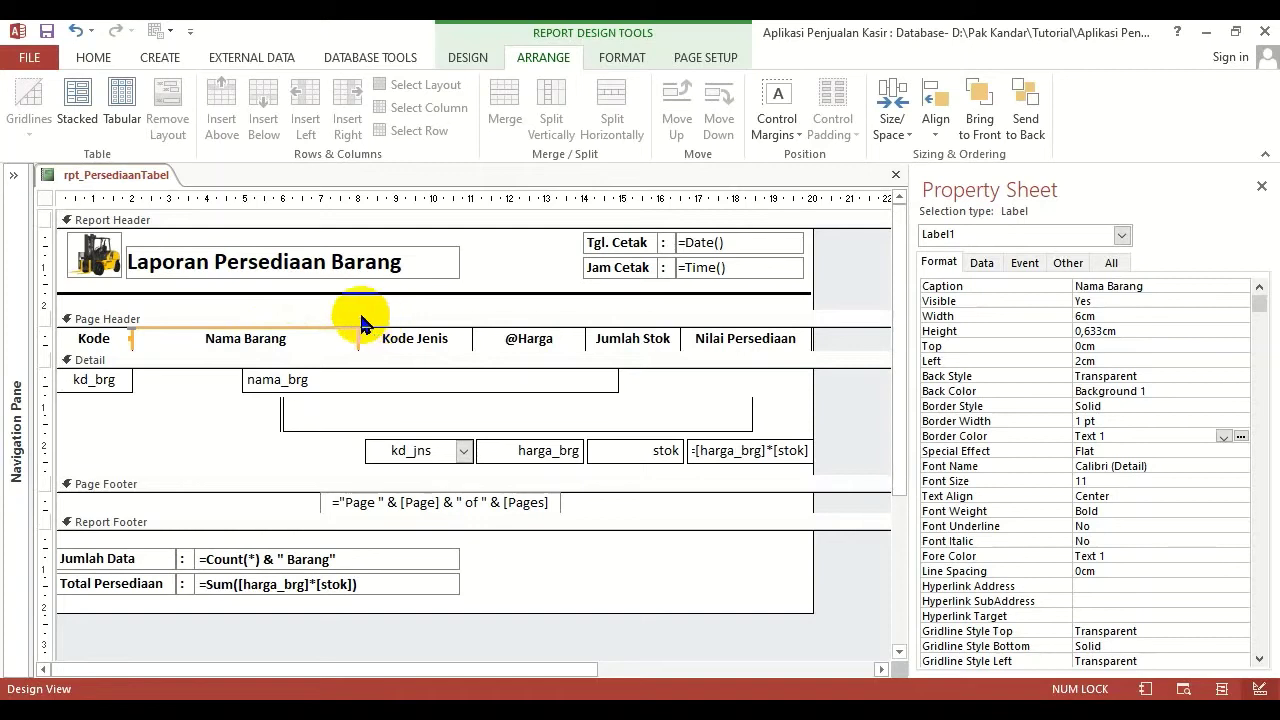
shift+click(300, 390)
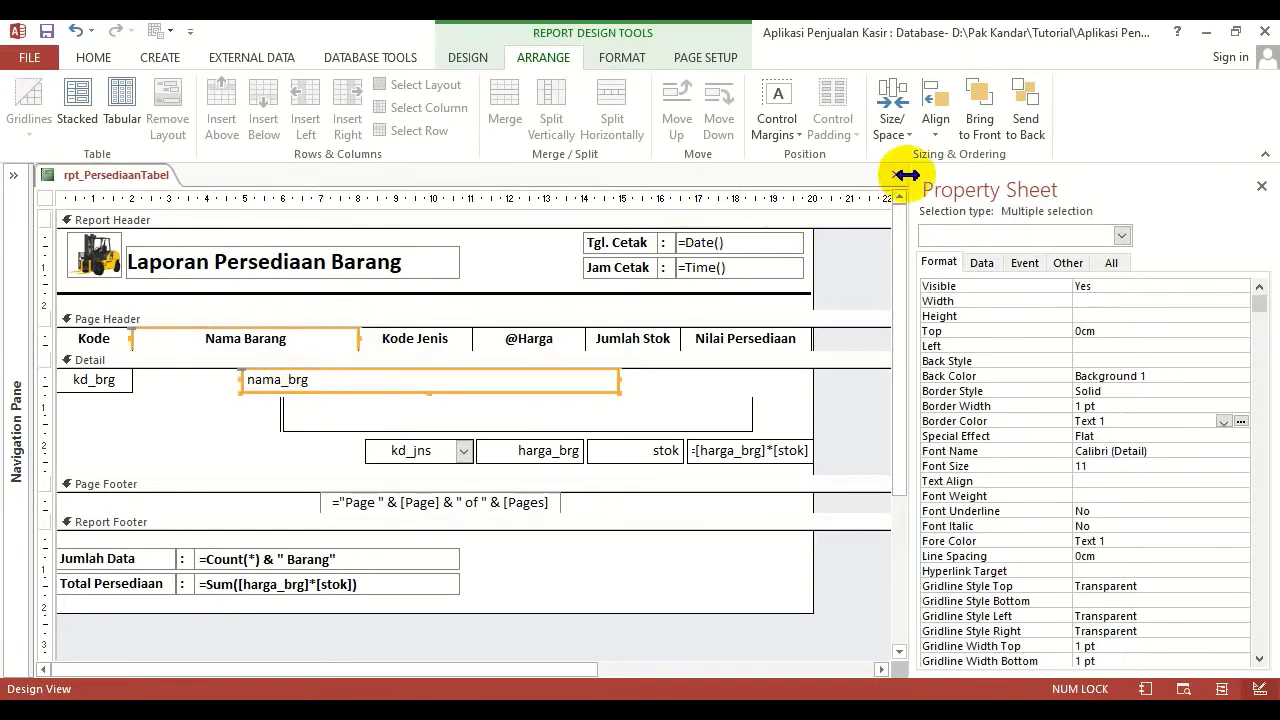
click(936, 118)
click(958, 180)
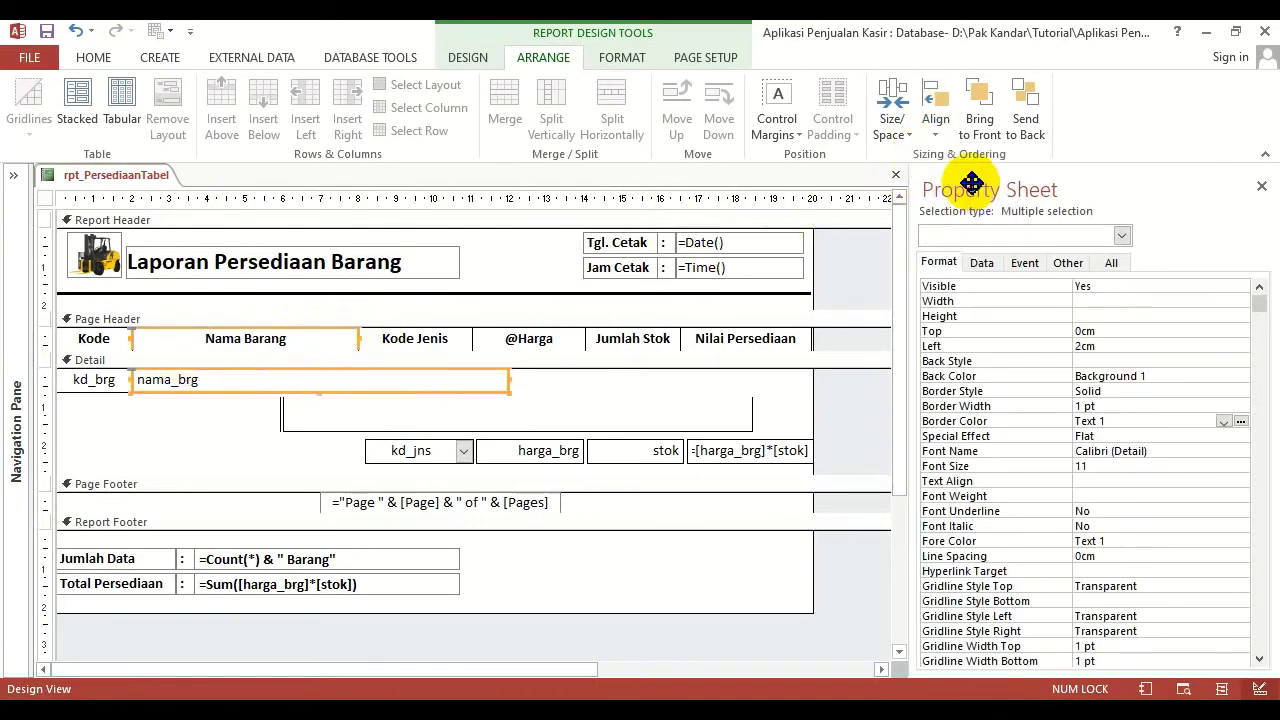
click(892, 112)
click(922, 300)
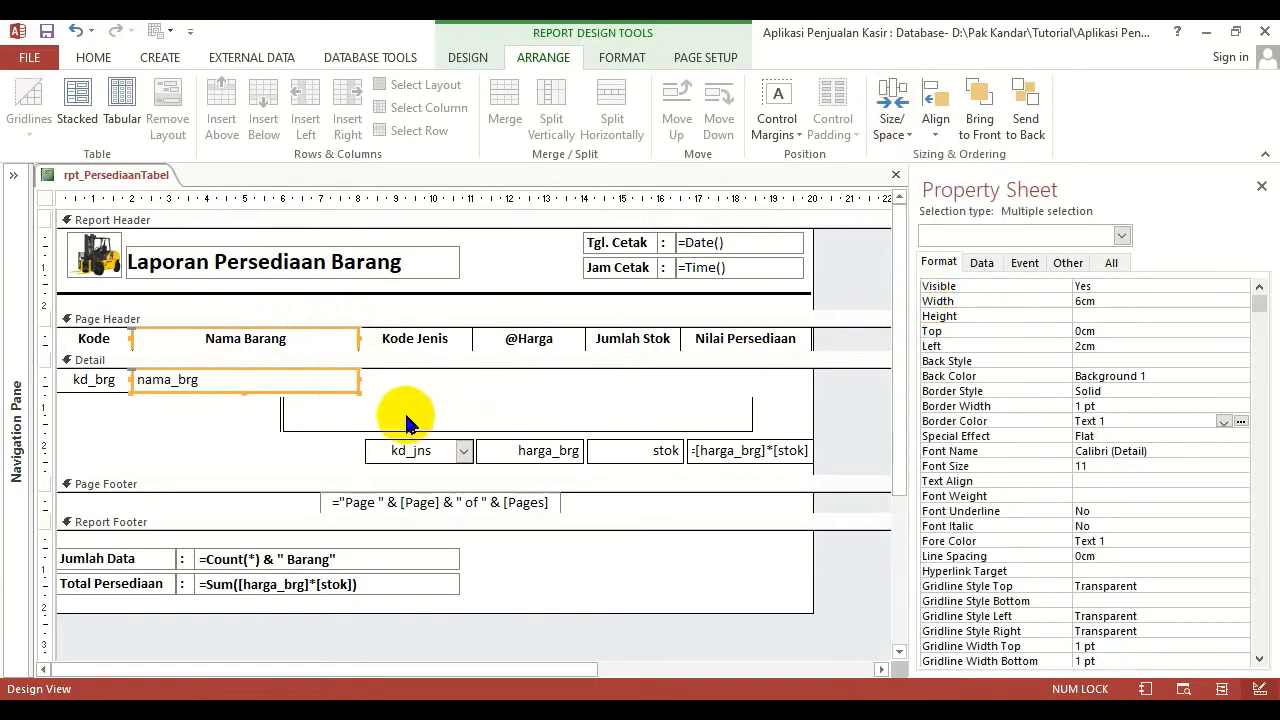
Move the kd_jns combo box to the first Detail row, left-aligned with the Kode Jenis label and both sized to the narrowest width.
drag(410, 451, 551, 381)
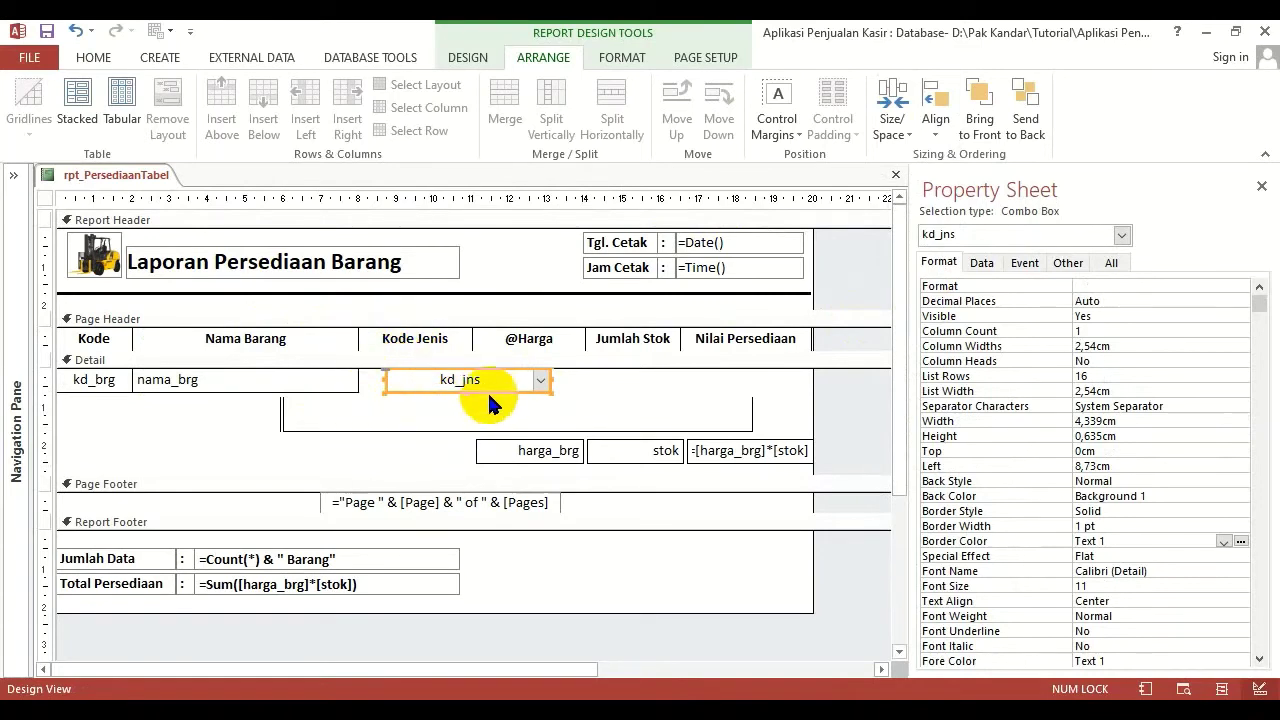
shift+click(415, 343)
click(935, 110)
click(960, 183)
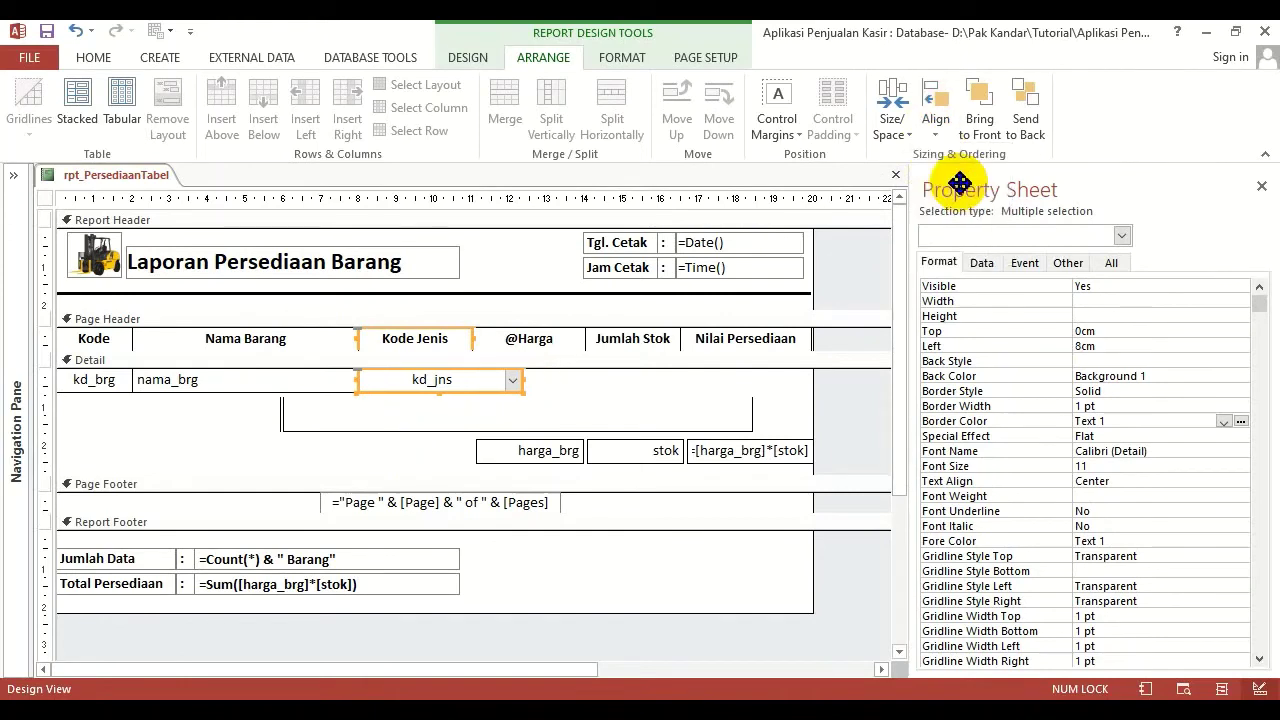
click(892, 112)
click(918, 298)
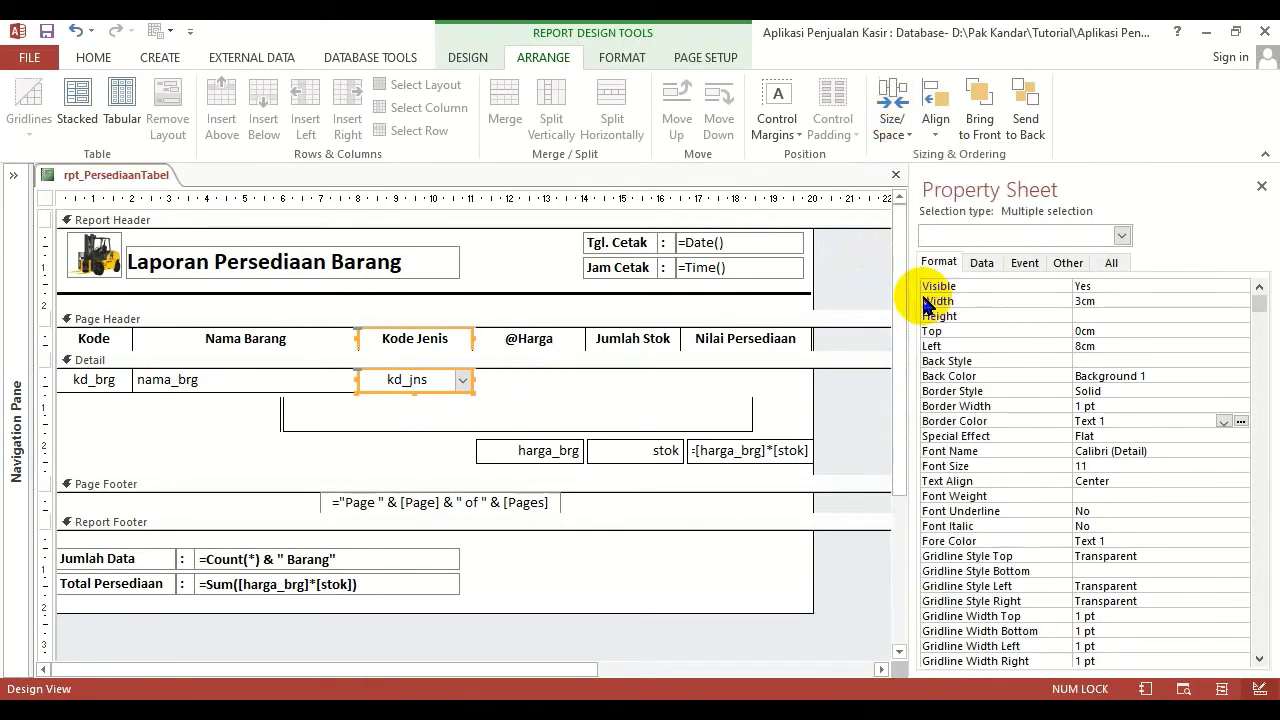
drag(534, 451, 588, 381)
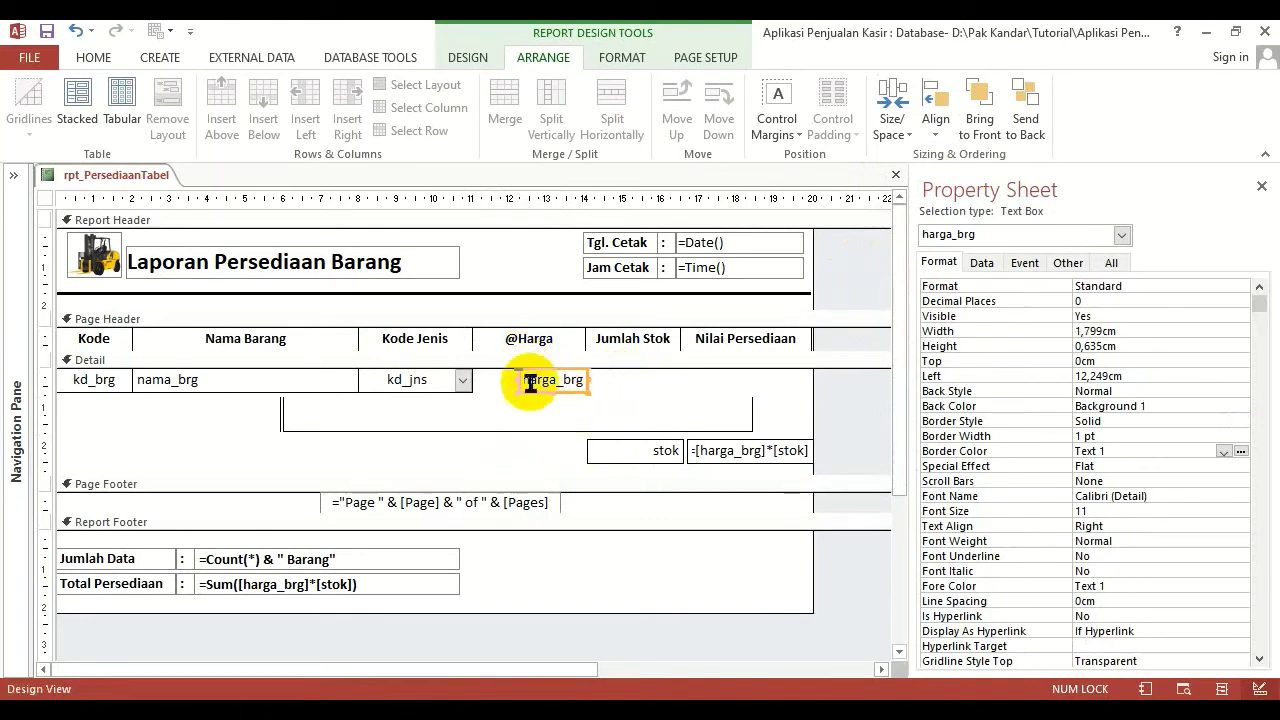
click(553, 428)
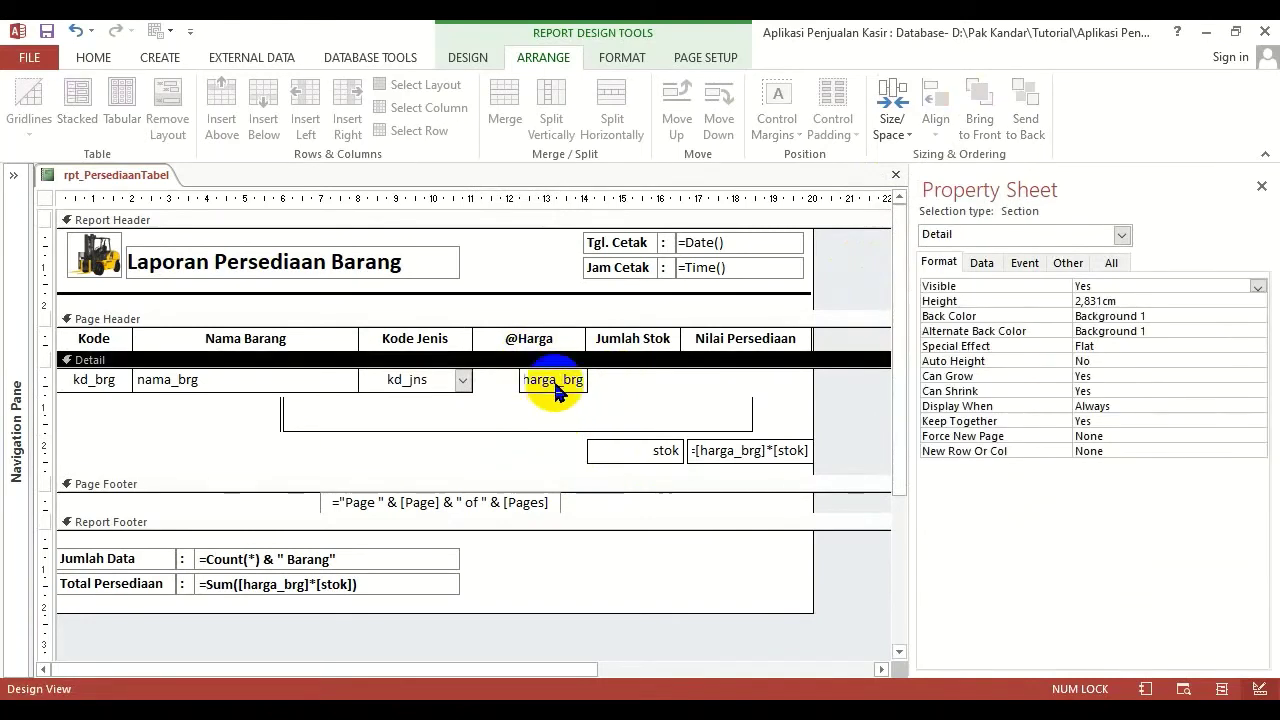
click(551, 381)
click(543, 336)
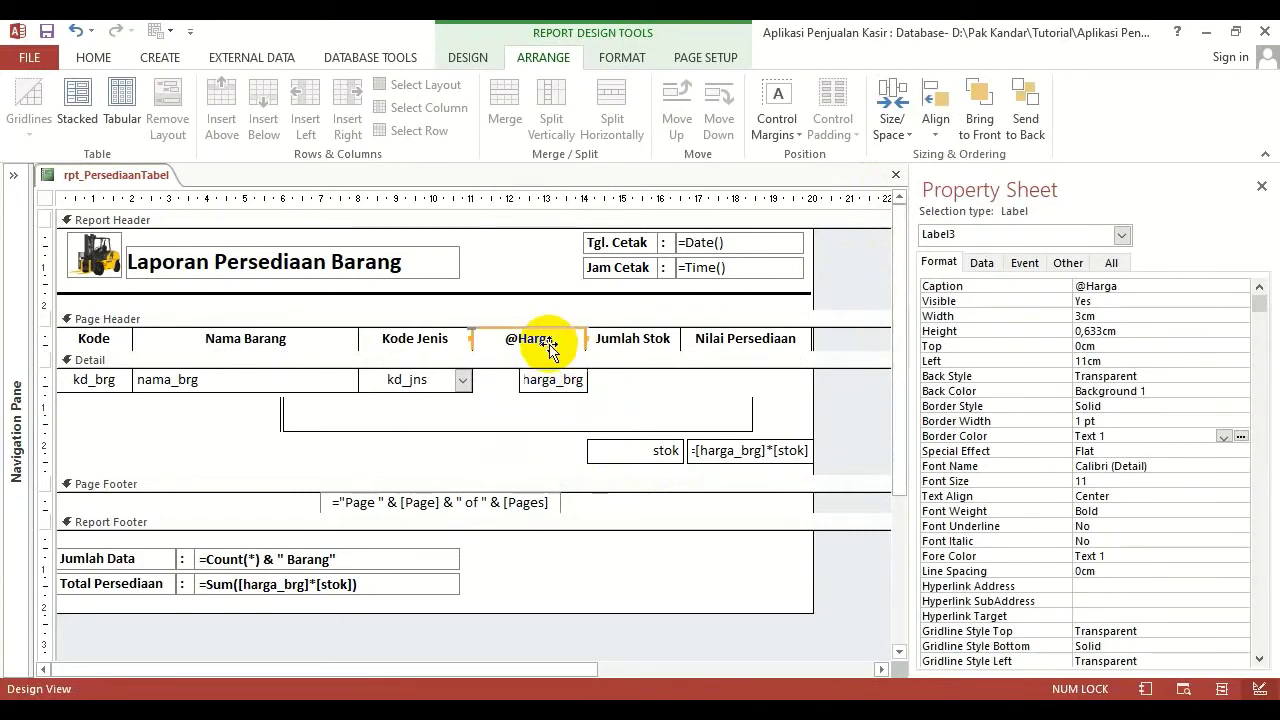
shift+click(555, 385)
click(935, 112)
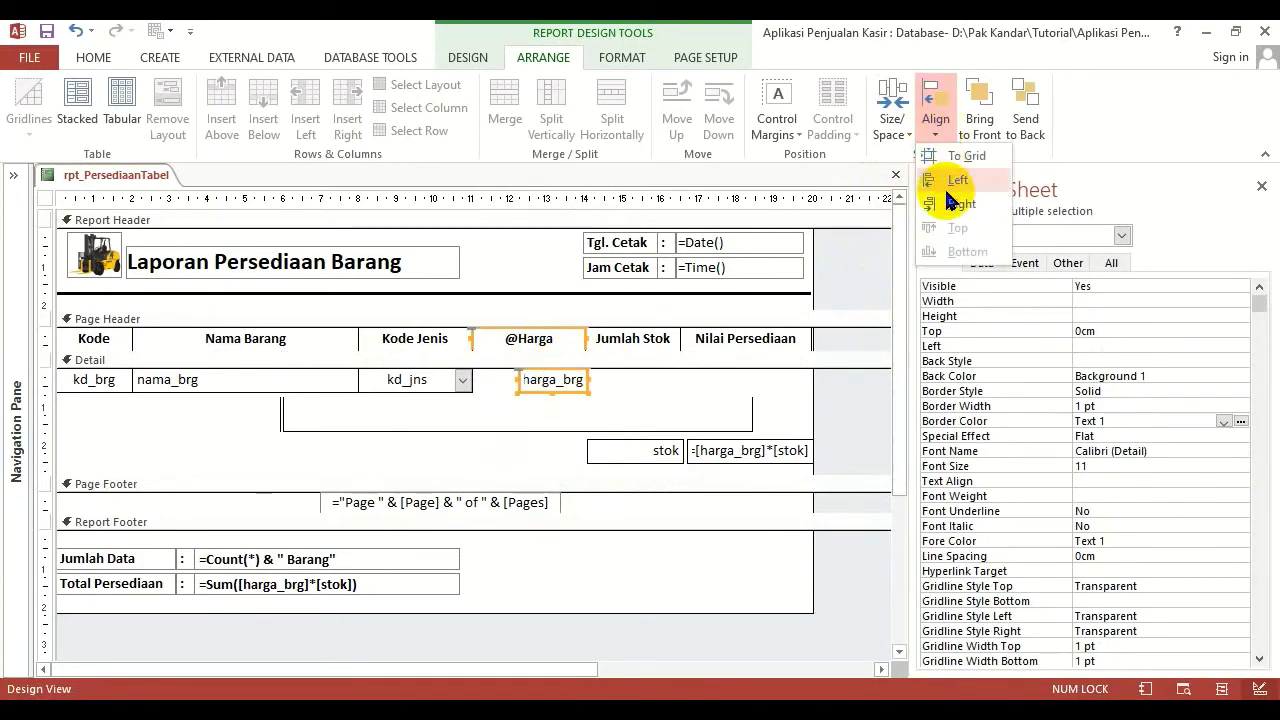
click(950, 186)
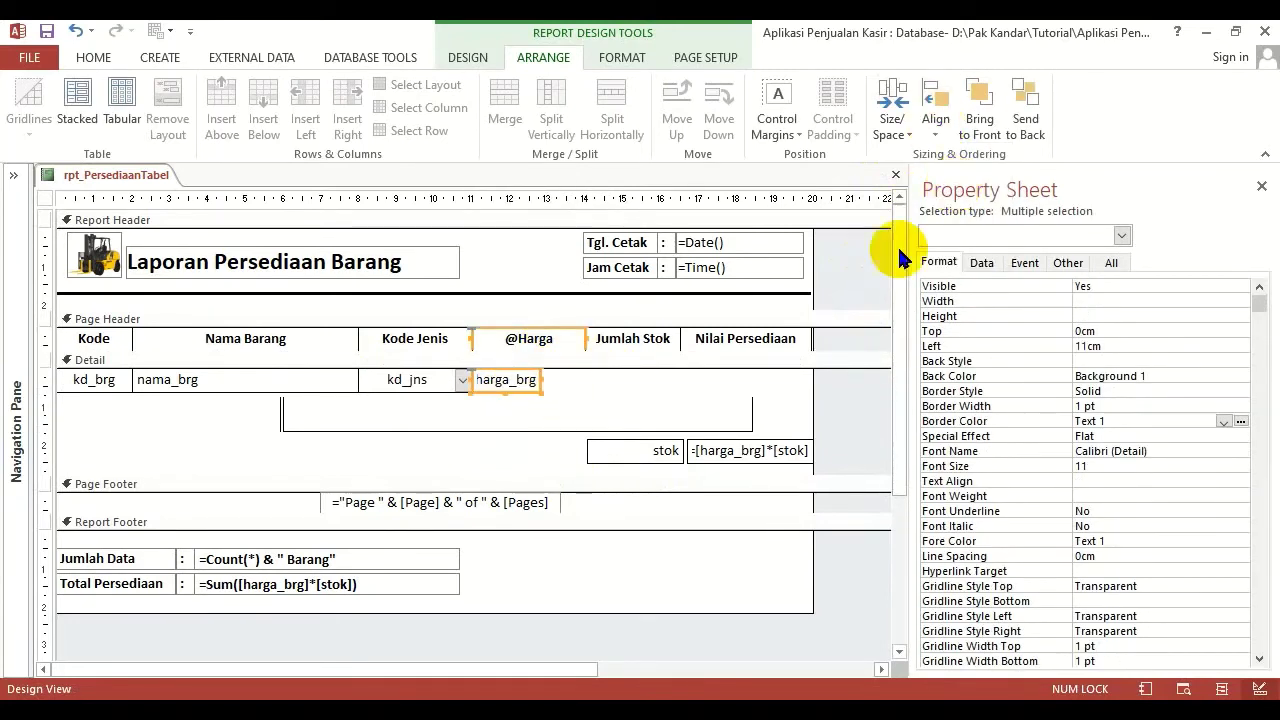
click(892, 105)
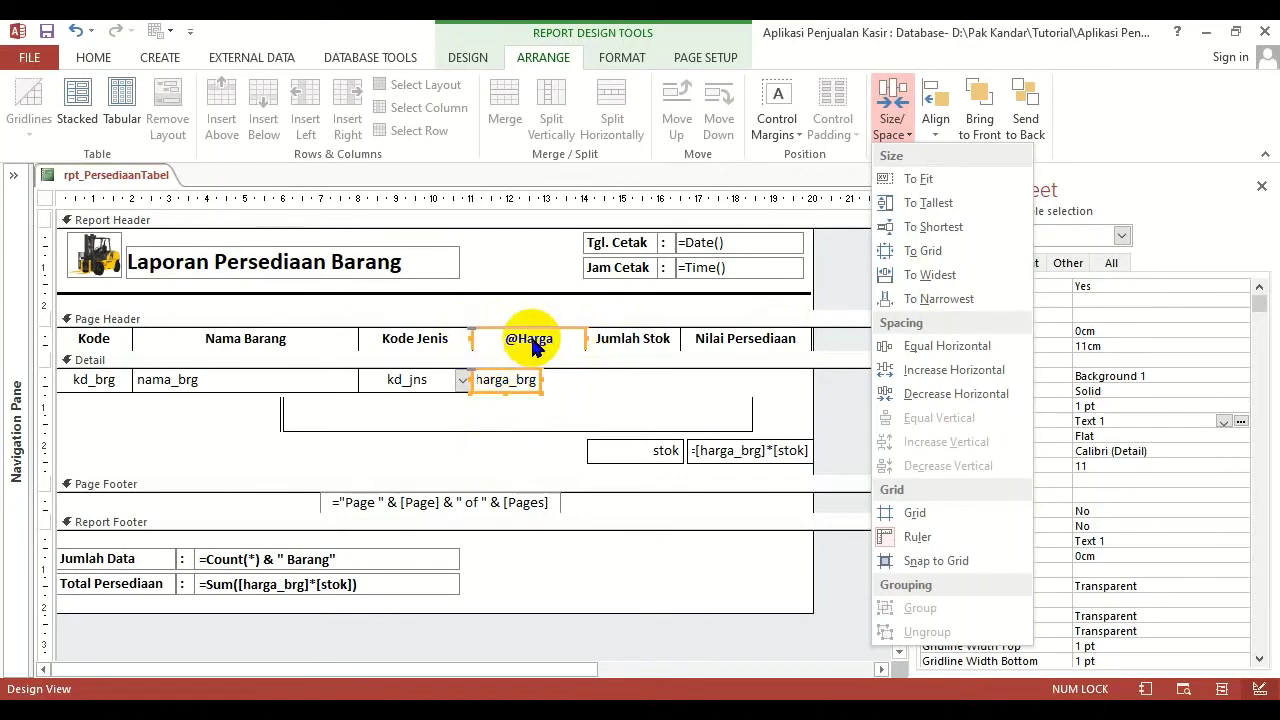
click(933, 276)
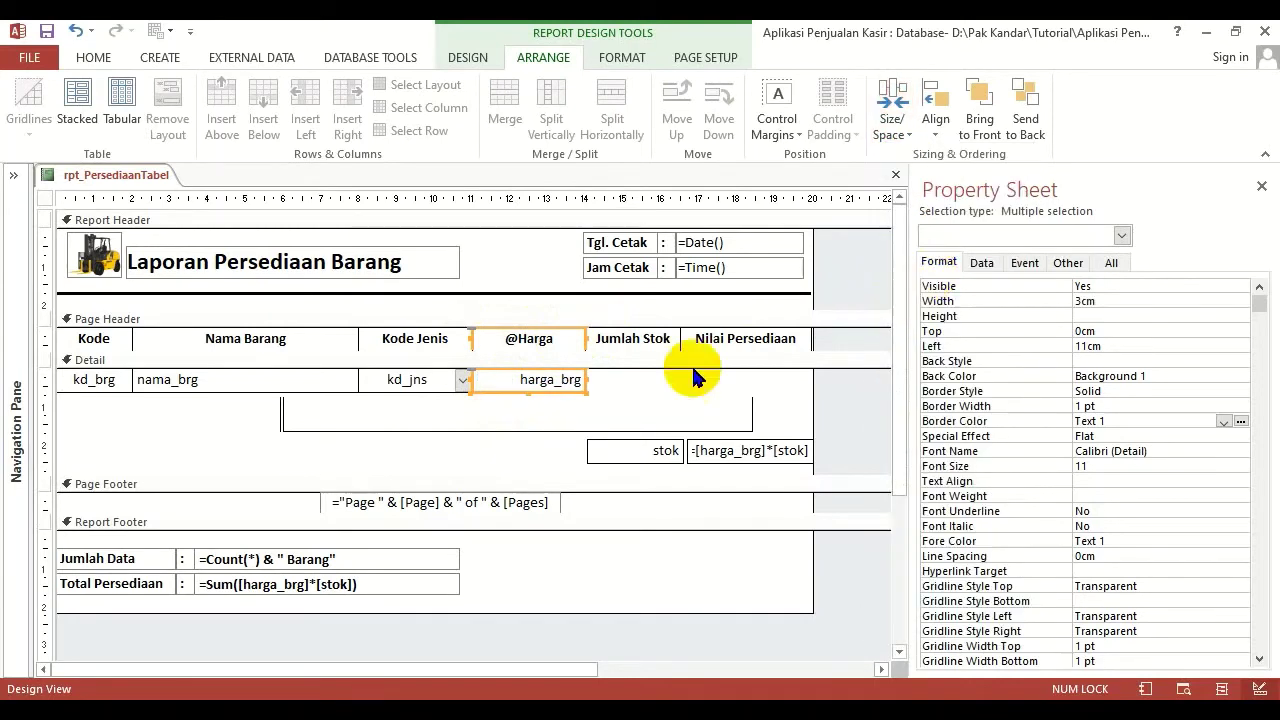
click(610, 387)
Move the stok text box to the first Detail row, left-aligned with the Jumlah Stok label and both sized to the narrowest width.
drag(634, 451, 740, 379)
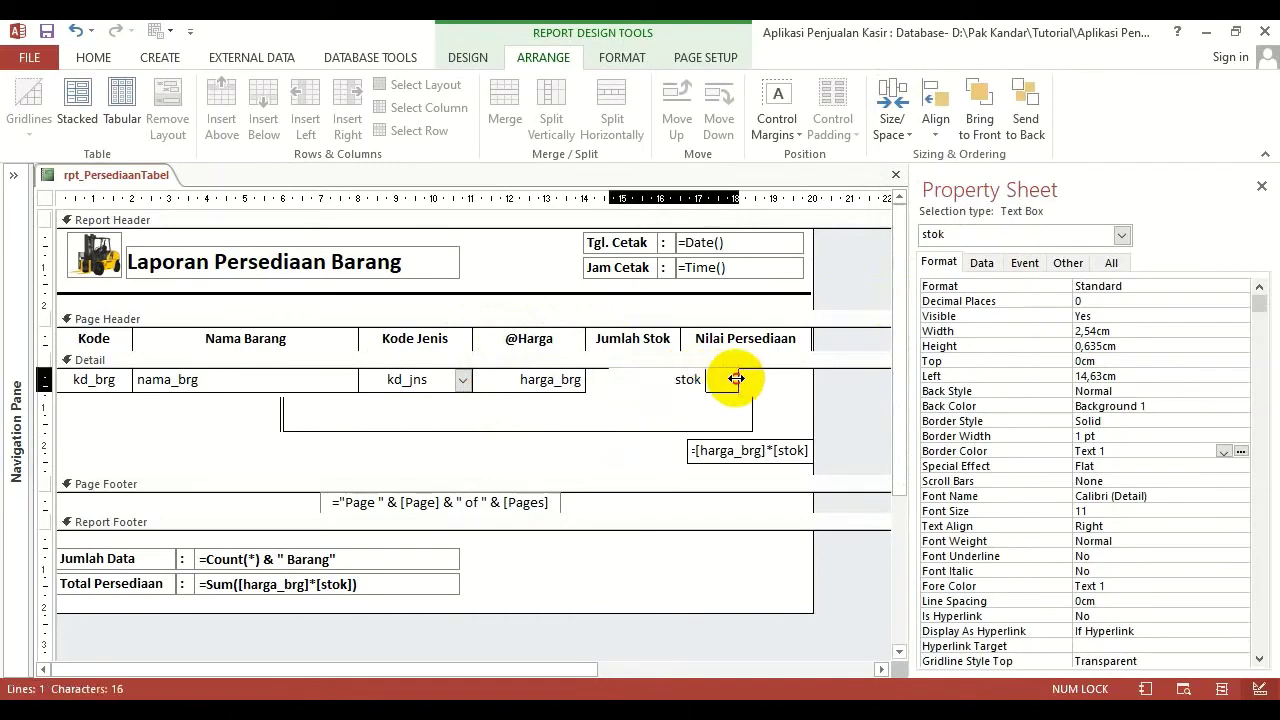
shift+click(654, 342)
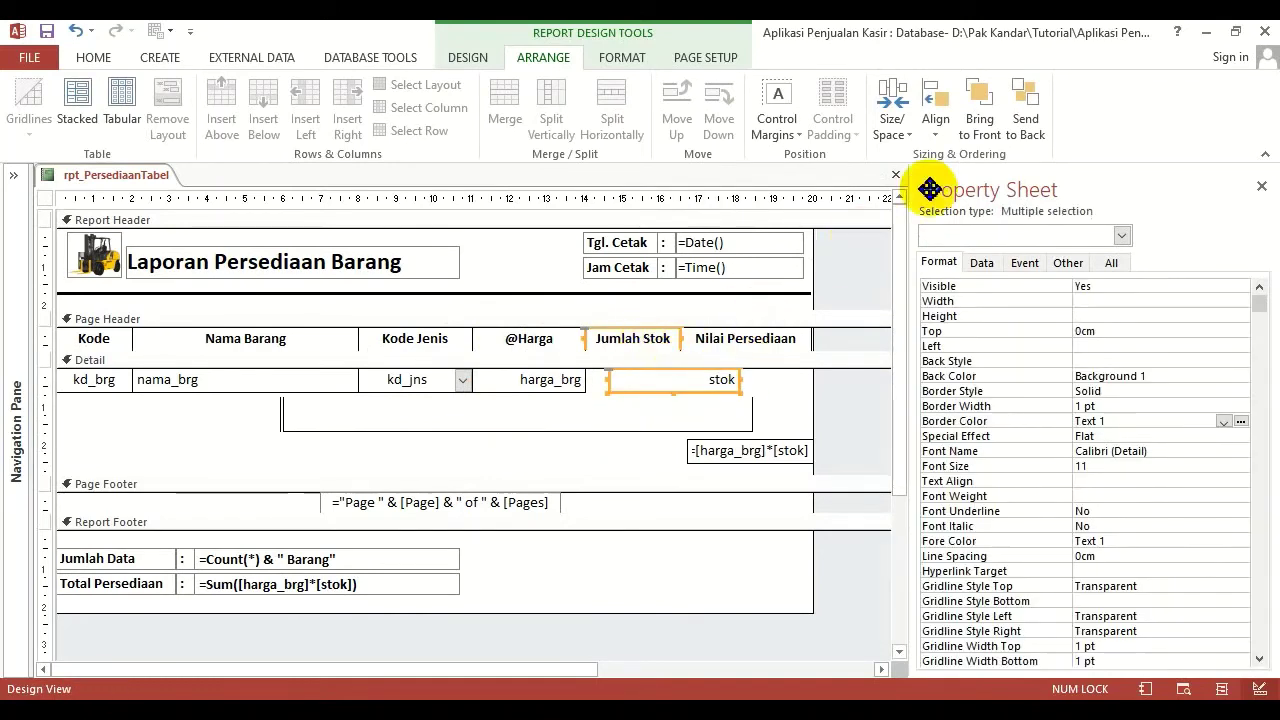
click(935, 108)
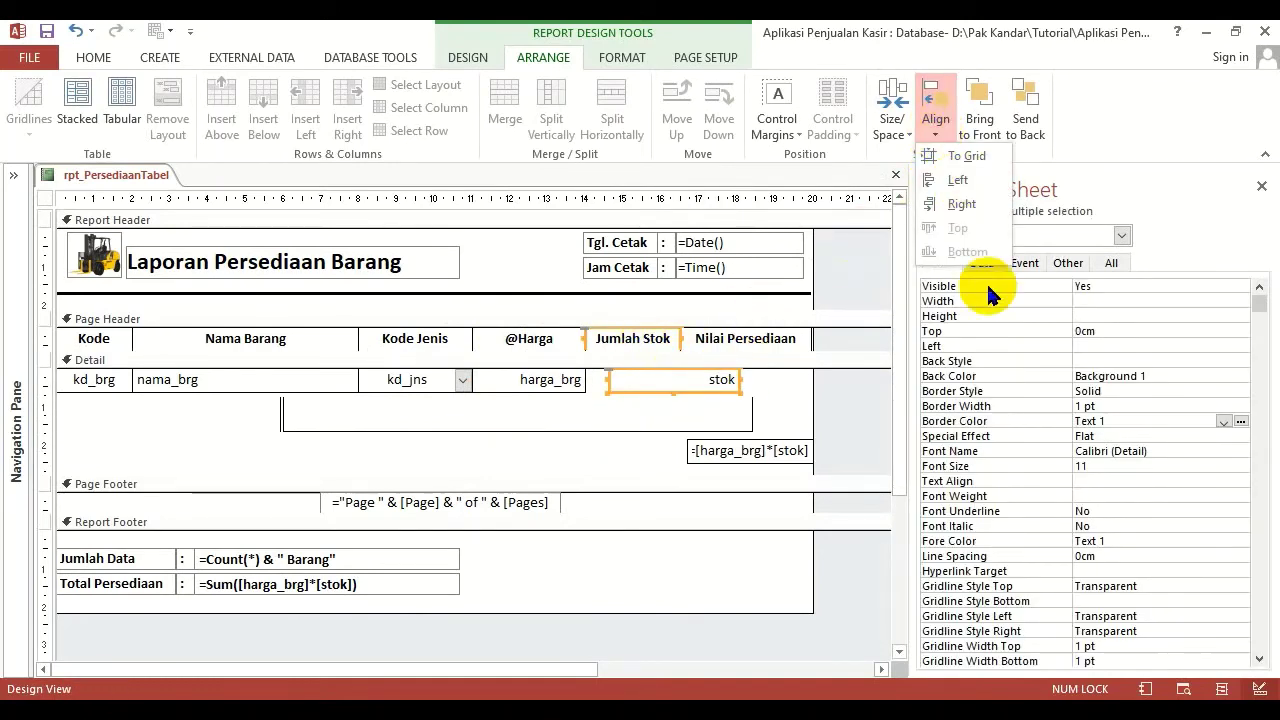
click(968, 183)
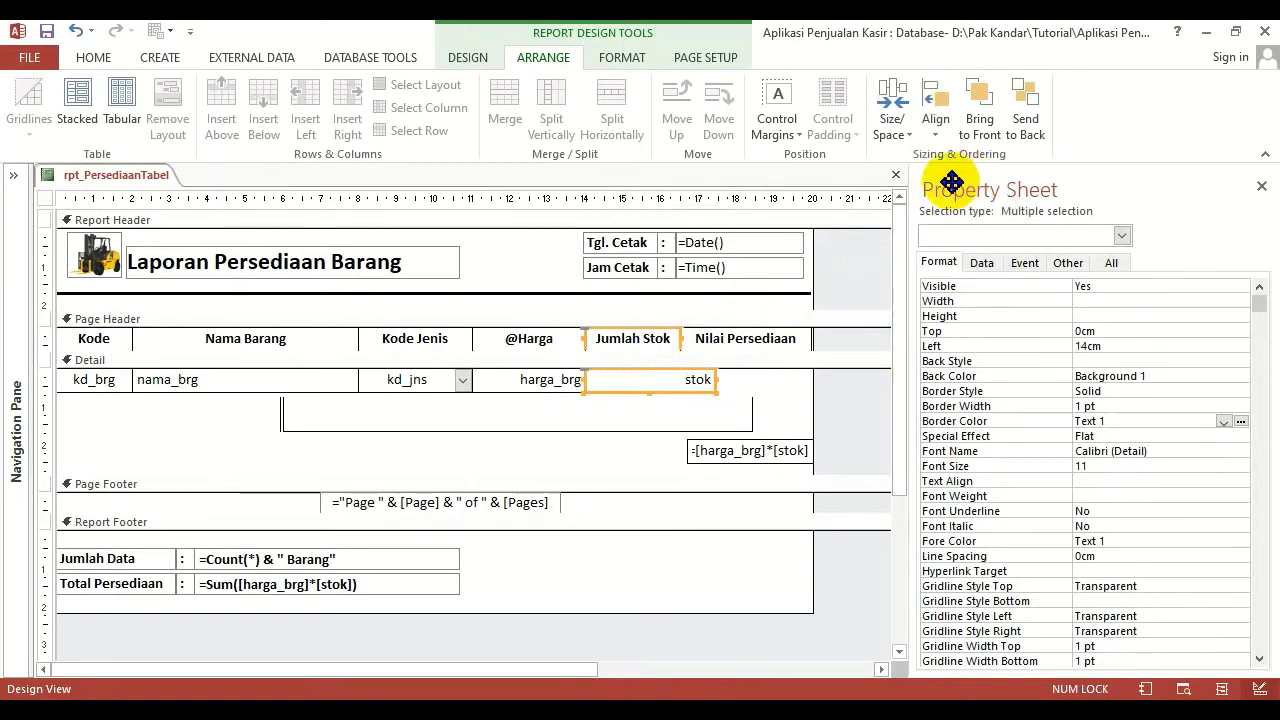
click(893, 118)
click(918, 299)
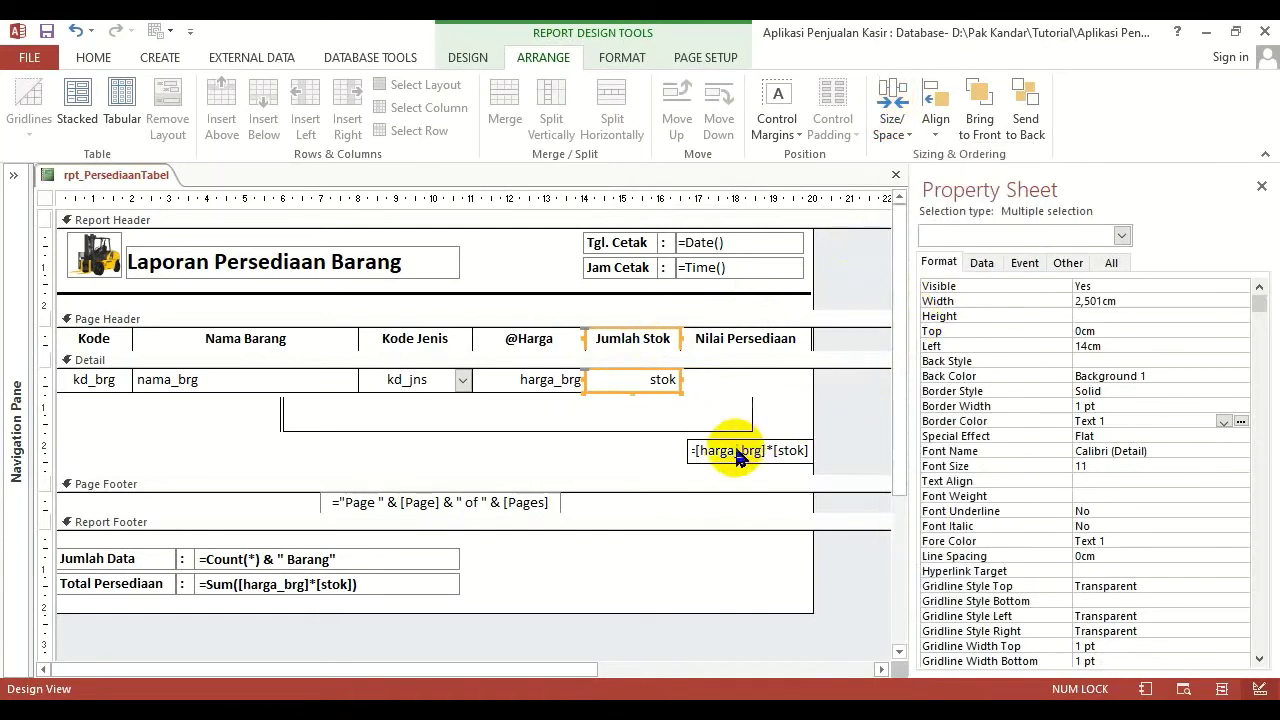
Move the =[harga_brg]*[stok] text box to the first Detail row, left-aligned with the Nilai Persediaan label and both sized to the narrowest width.
drag(737, 449, 743, 391)
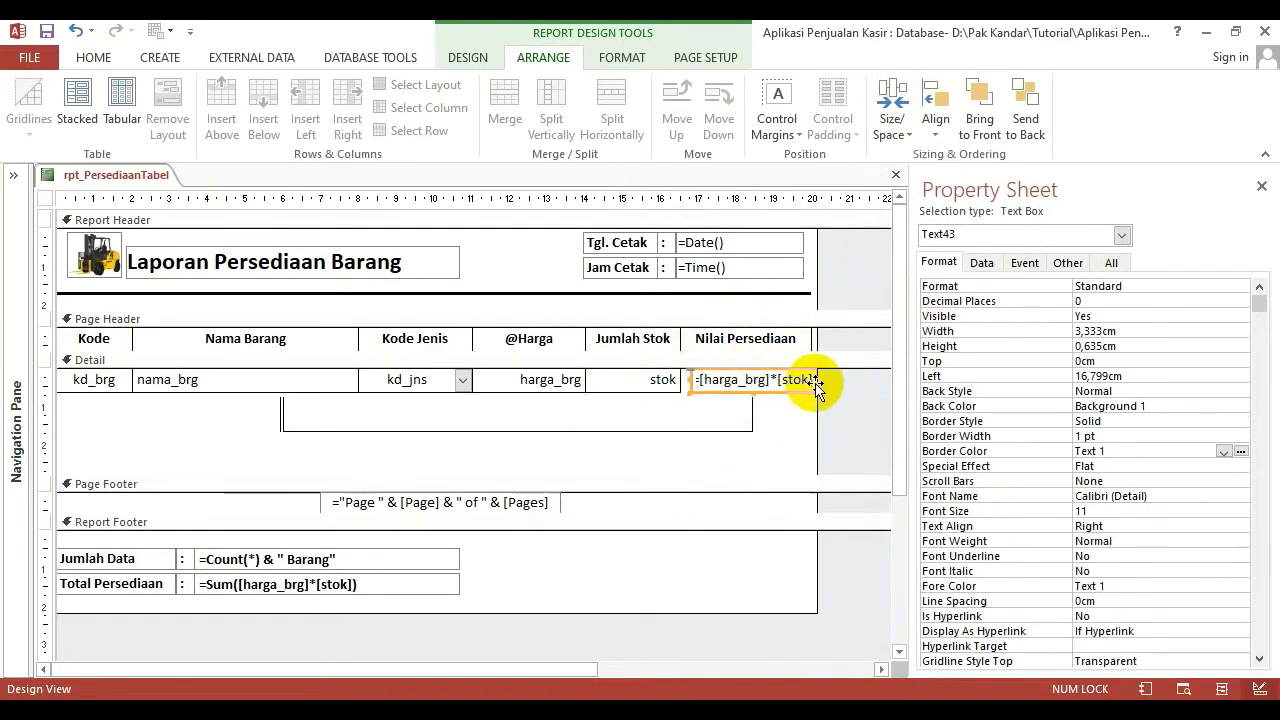
drag(818, 381, 791, 315)
click(943, 146)
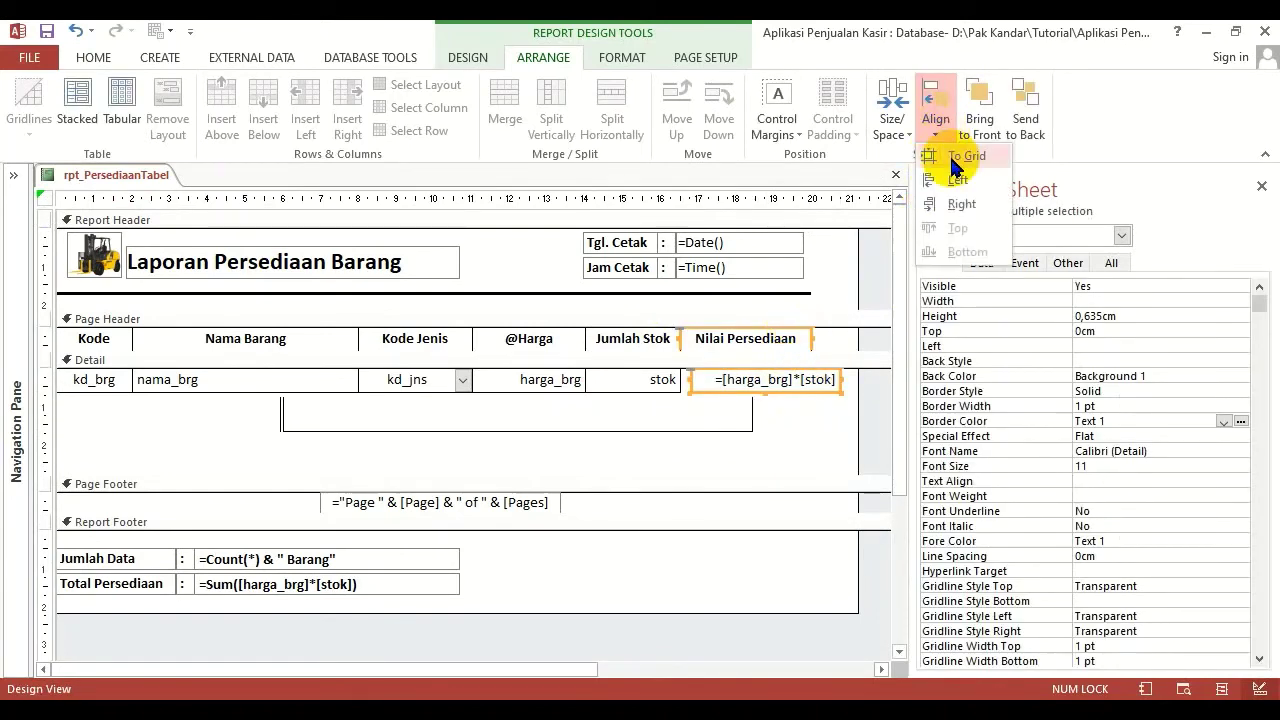
click(951, 186)
click(897, 128)
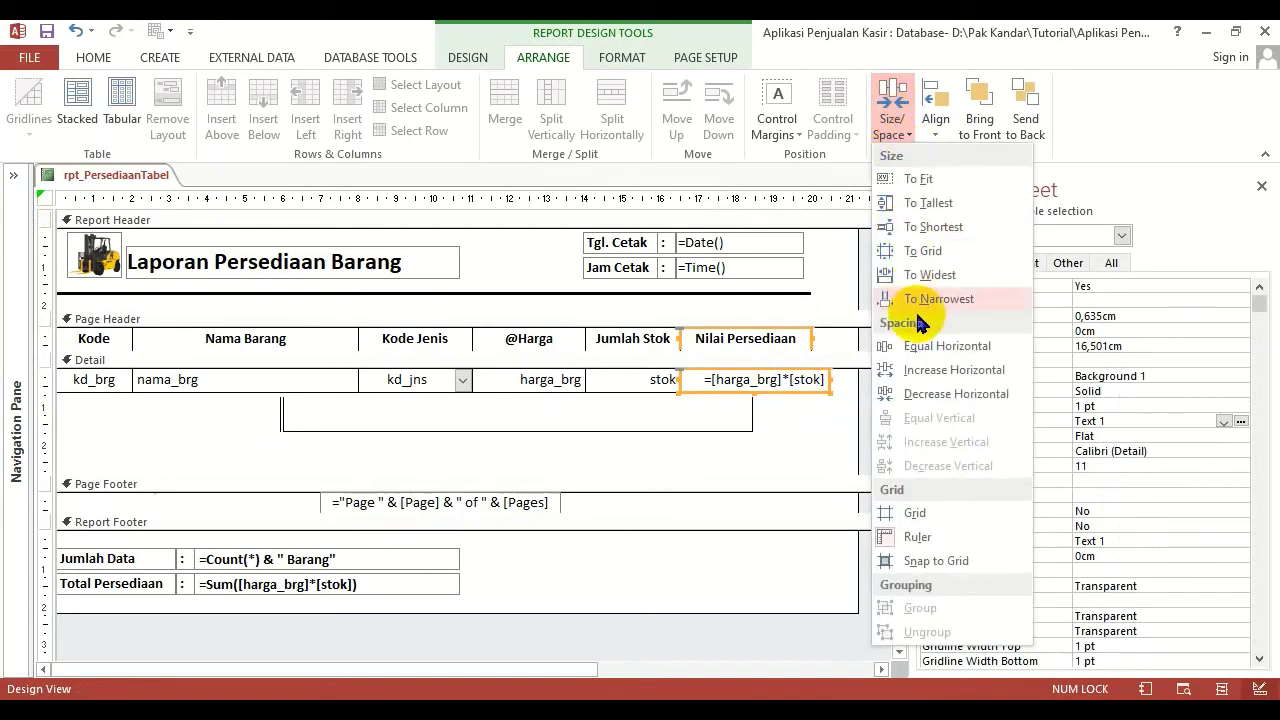
click(910, 297)
Narrow the report to the outer edge of the Nilai Persediaan column and reduce the Detail section to about 1,38 cm high.
click(851, 427)
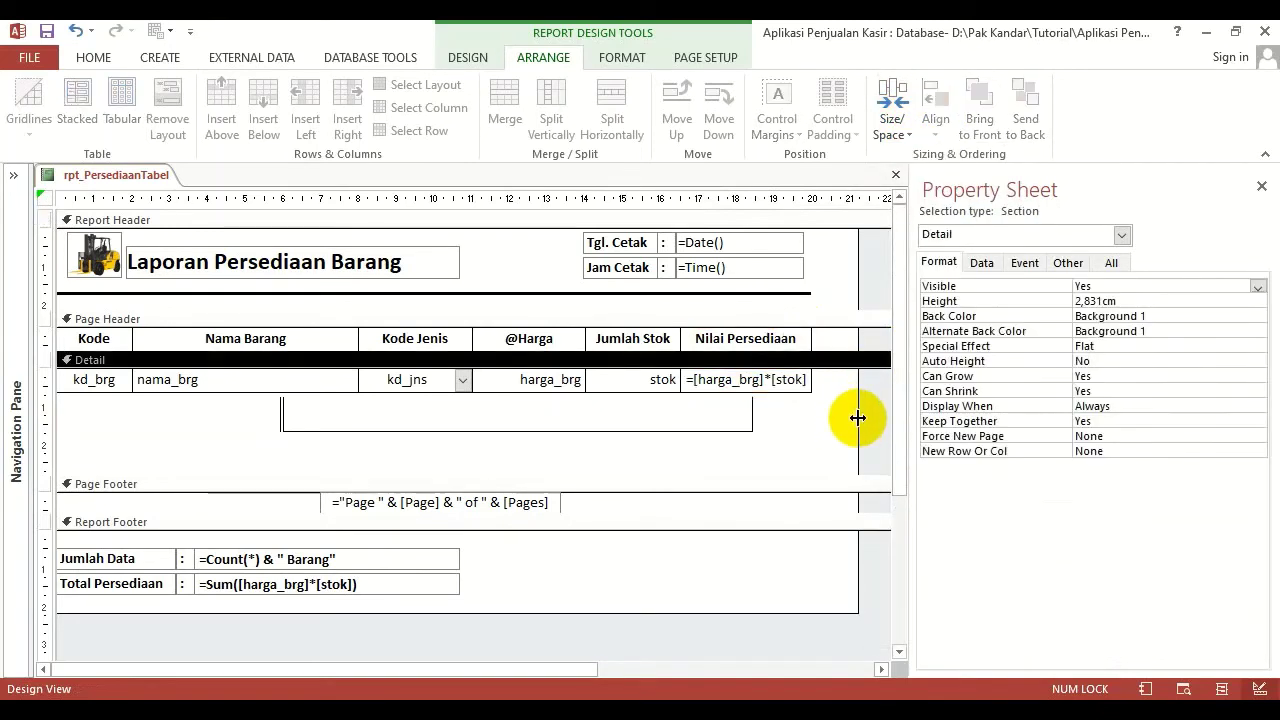
drag(858, 417, 811, 422)
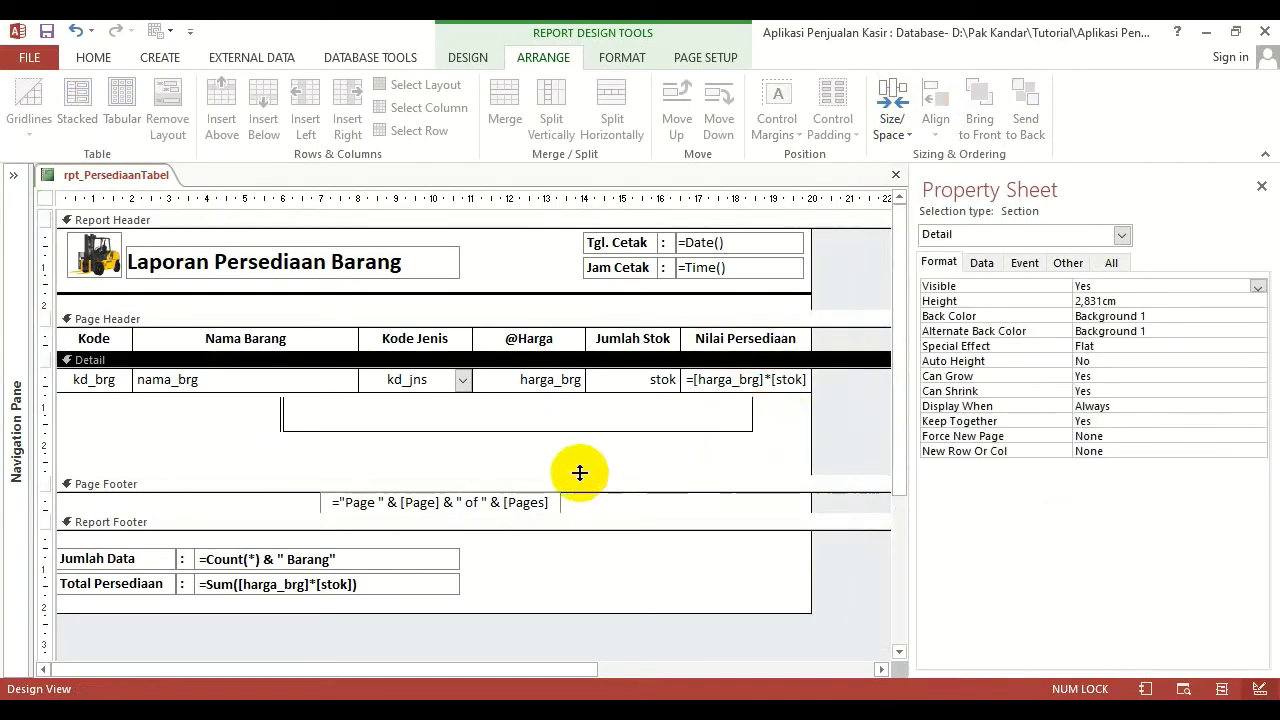
drag(580, 473, 587, 400)
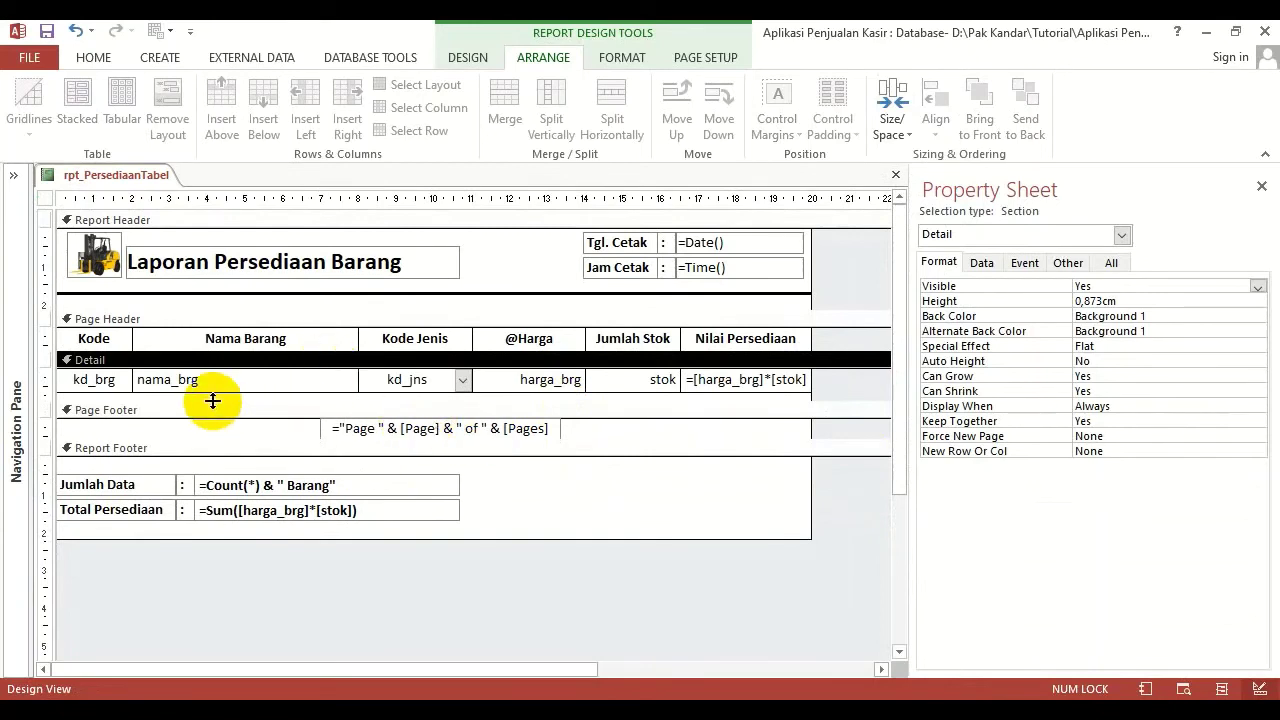
drag(209, 400, 211, 407)
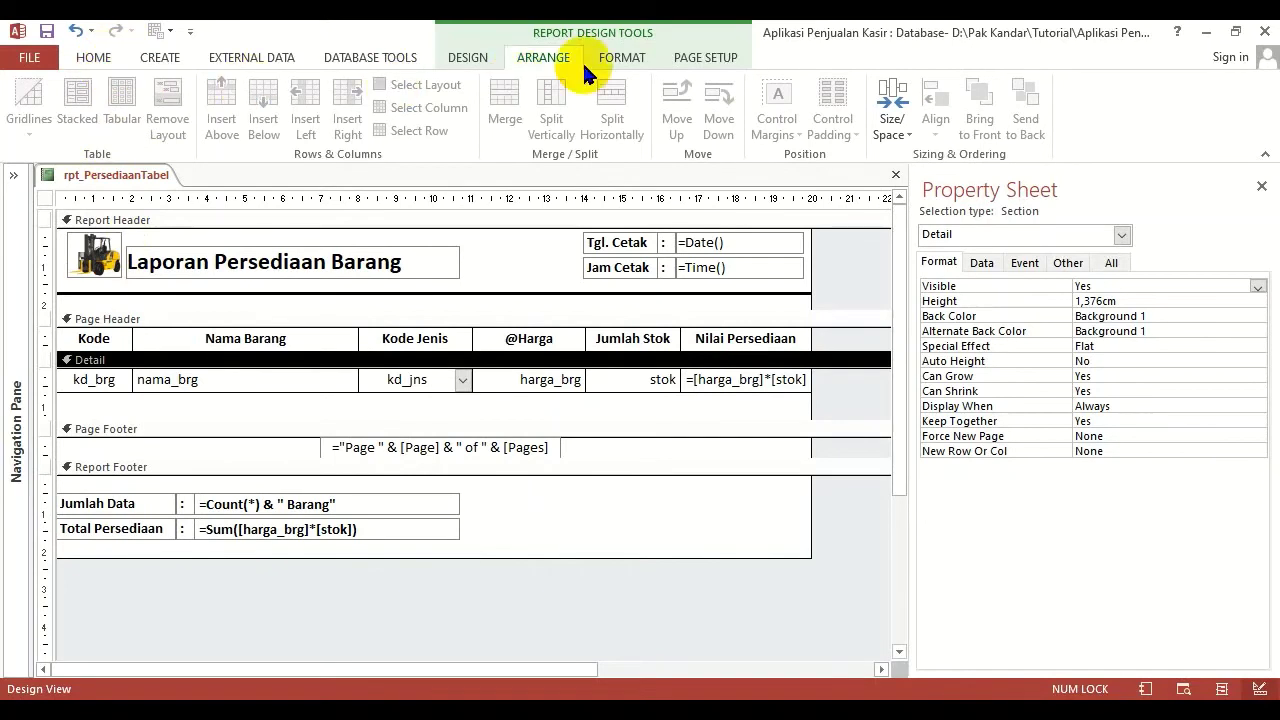
Preview the report maximized and zoomed in to examine the table rows and borders, and return to Design View.
click(90, 57)
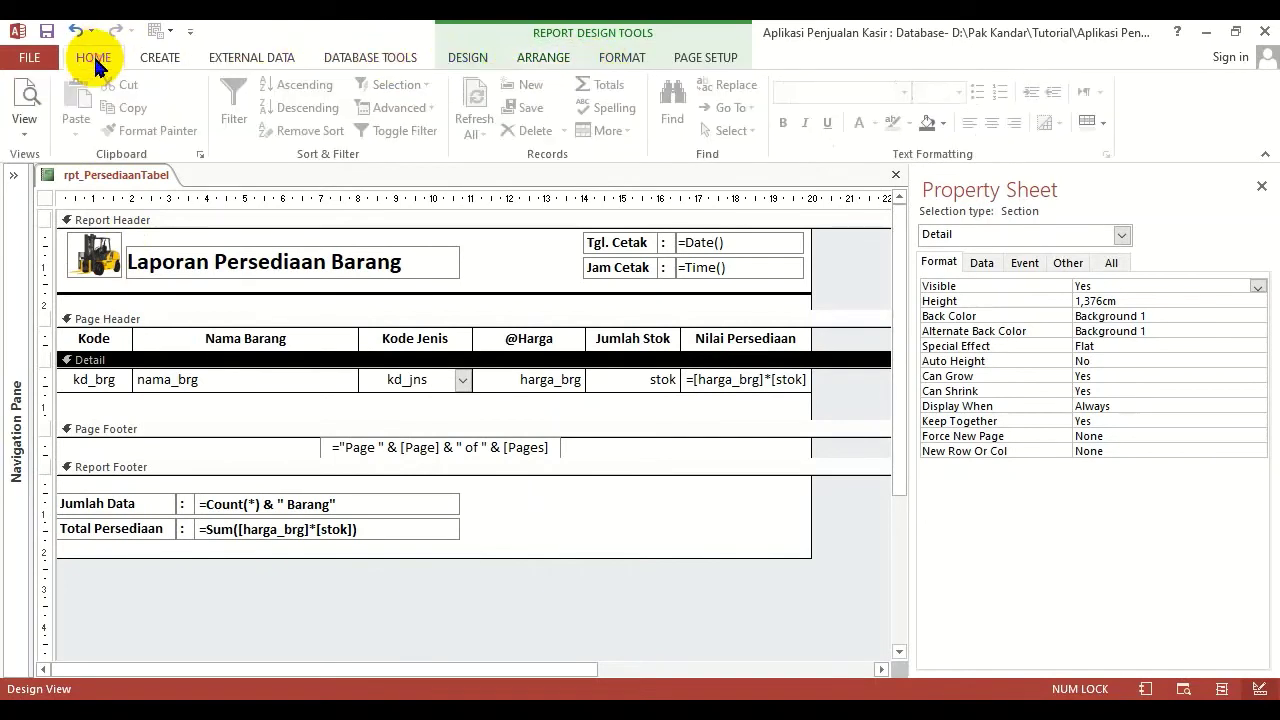
click(24, 95)
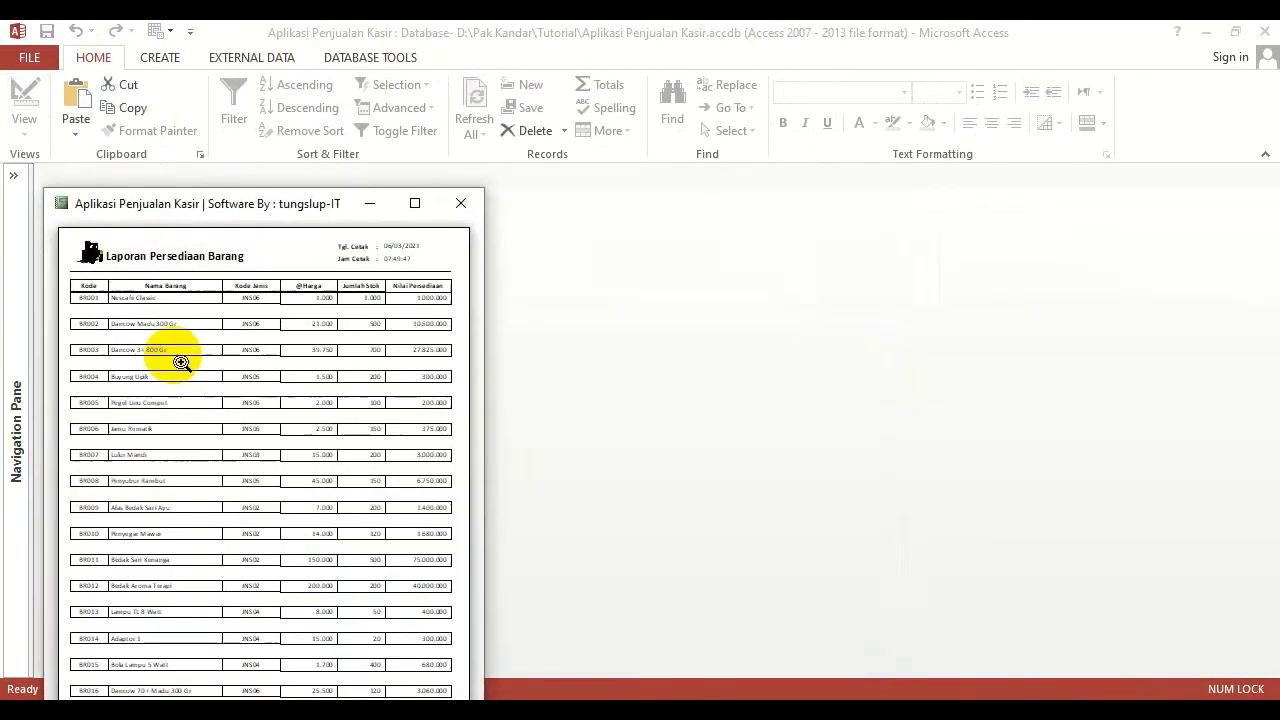
click(424, 205)
click(446, 234)
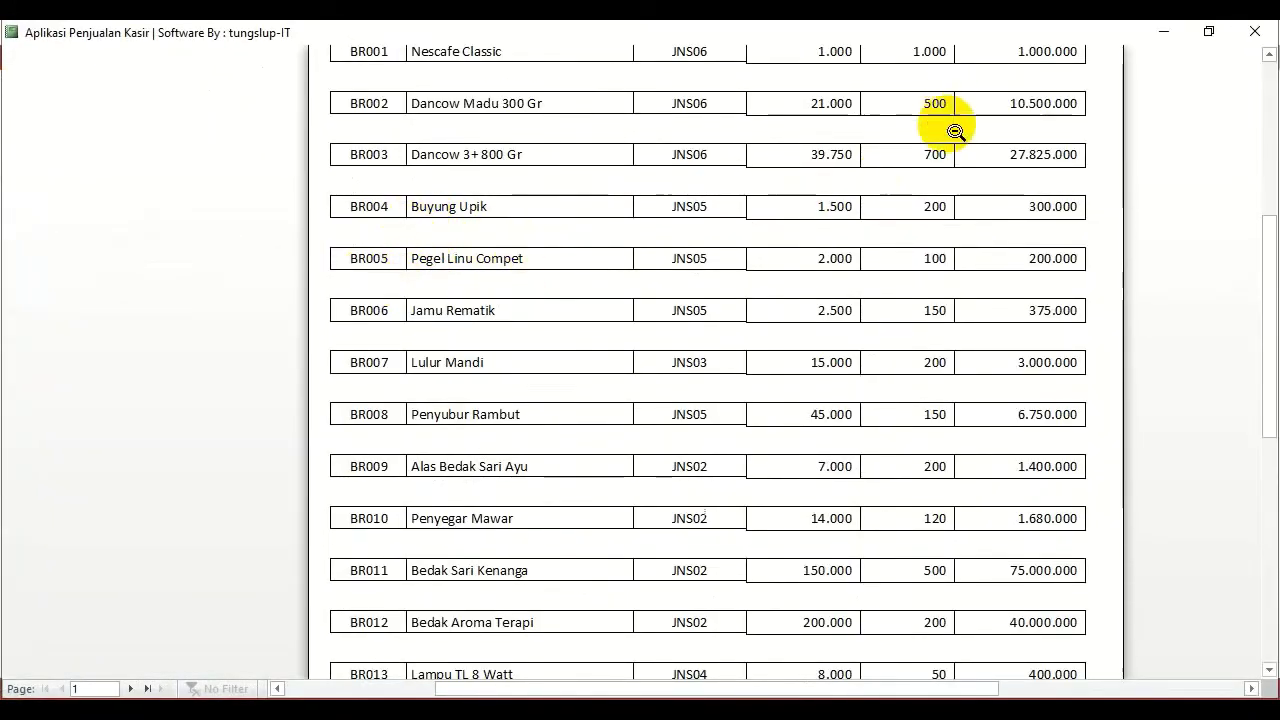
right_click(979, 166)
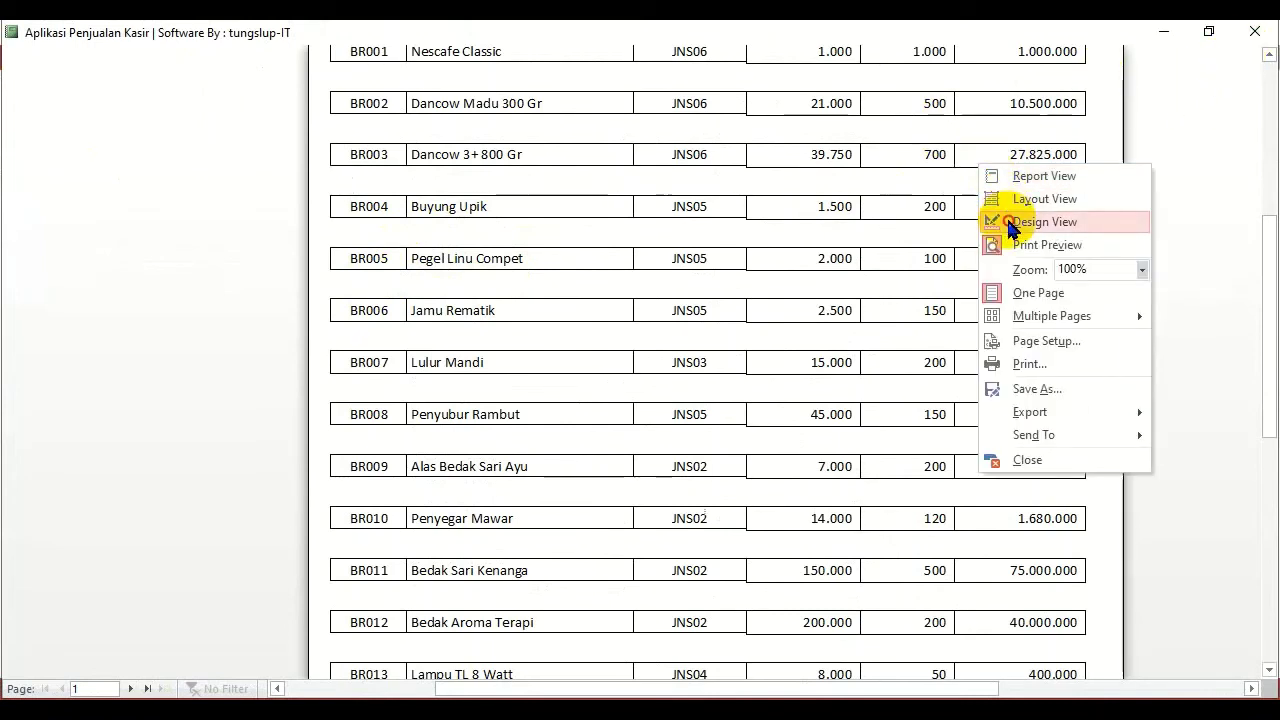
click(1040, 222)
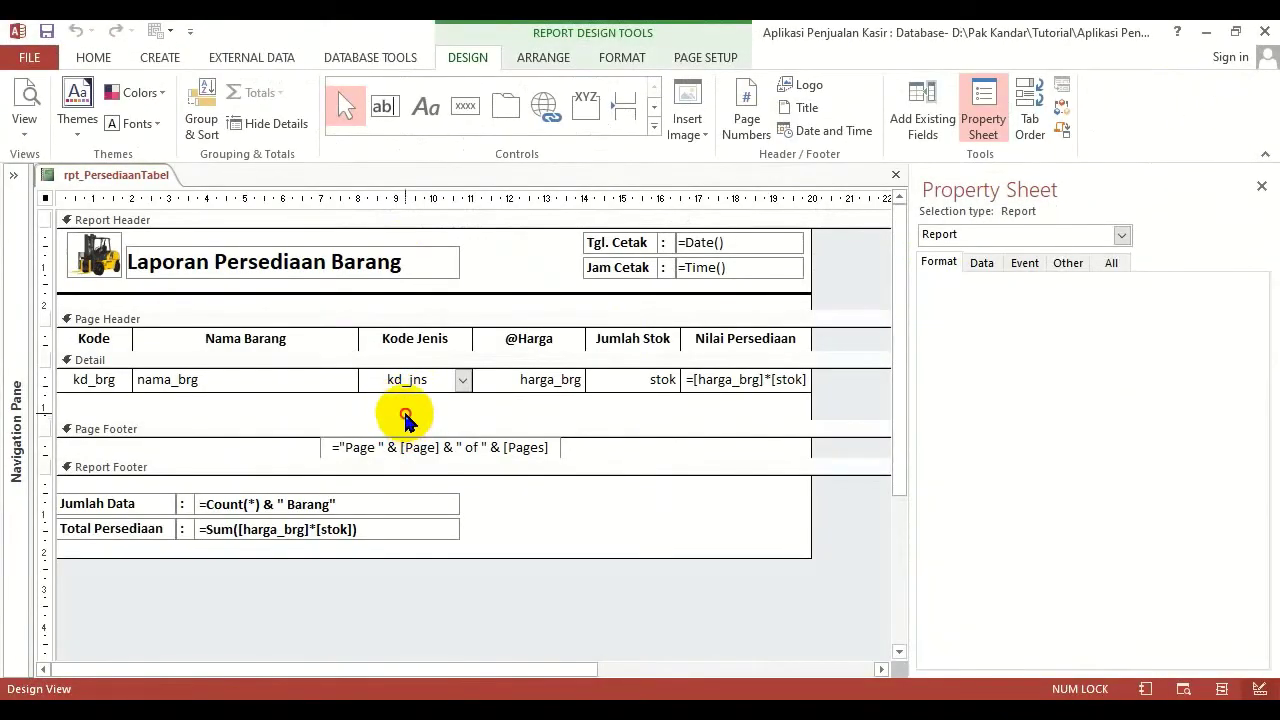
Enlarge the Detail section to about 2,22 cm high and add some space beneath the Page Header labels.
click(405, 415)
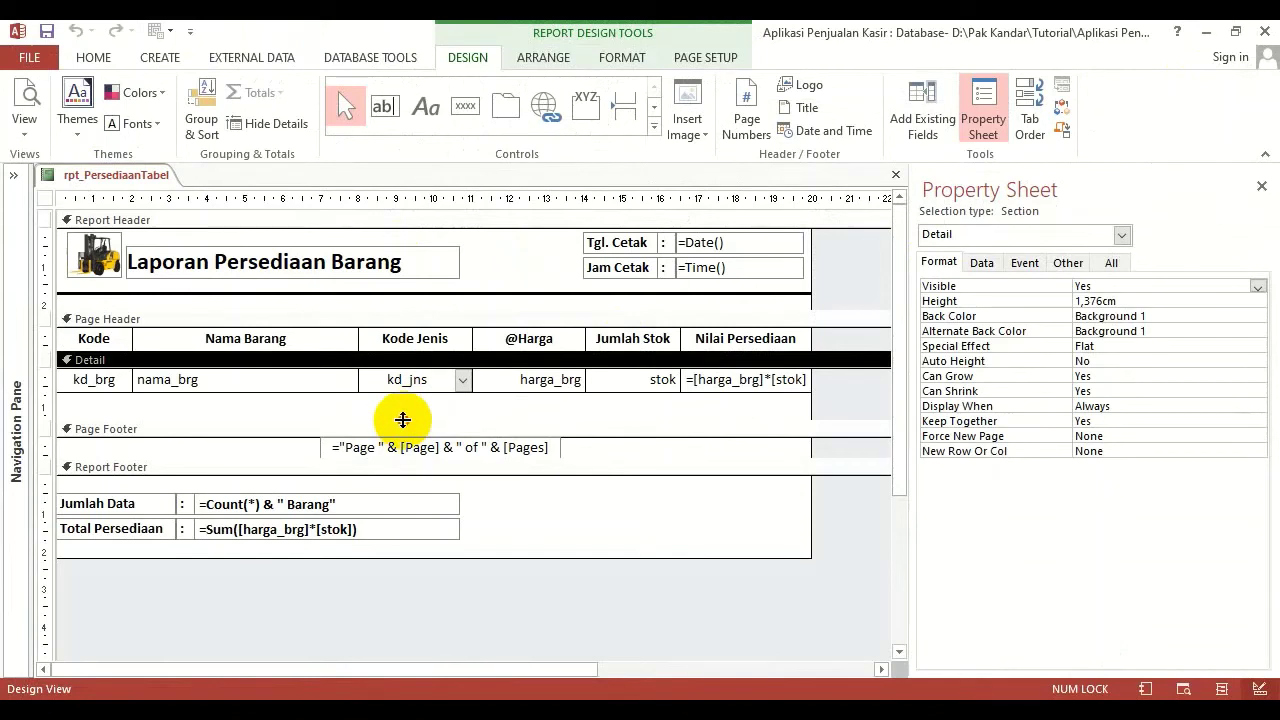
drag(403, 420, 401, 451)
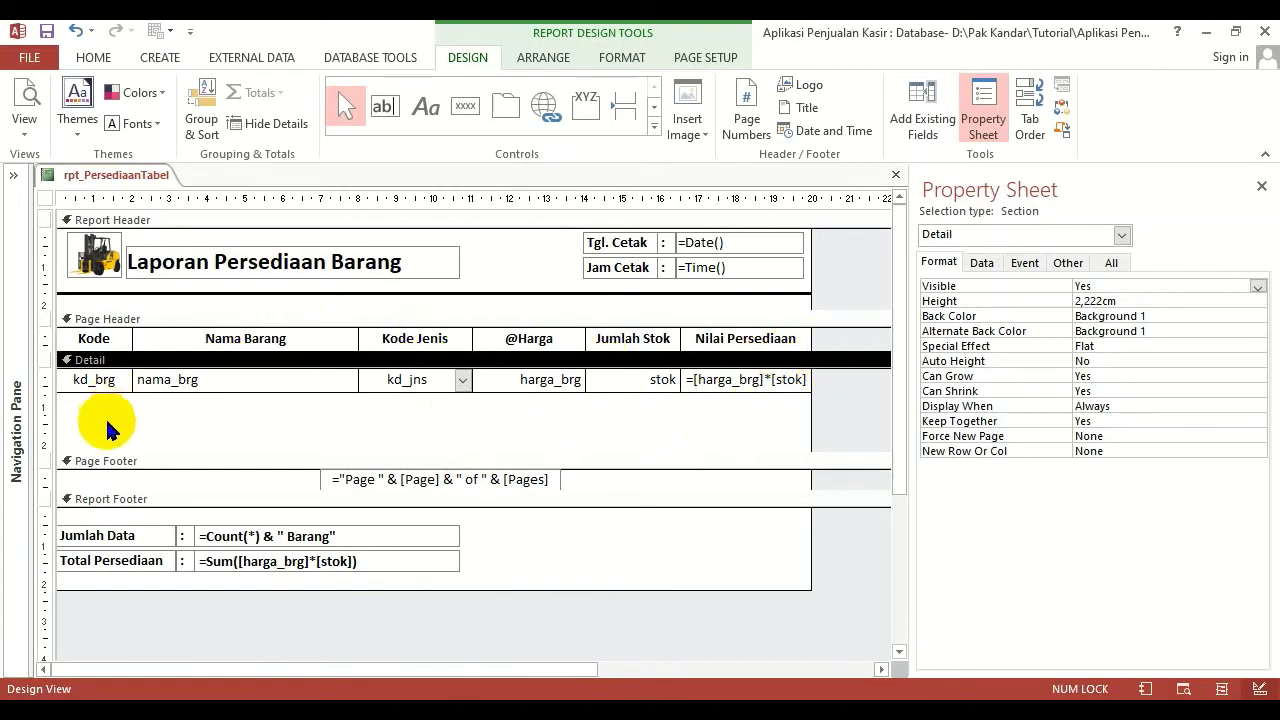
drag(108, 428, 731, 380)
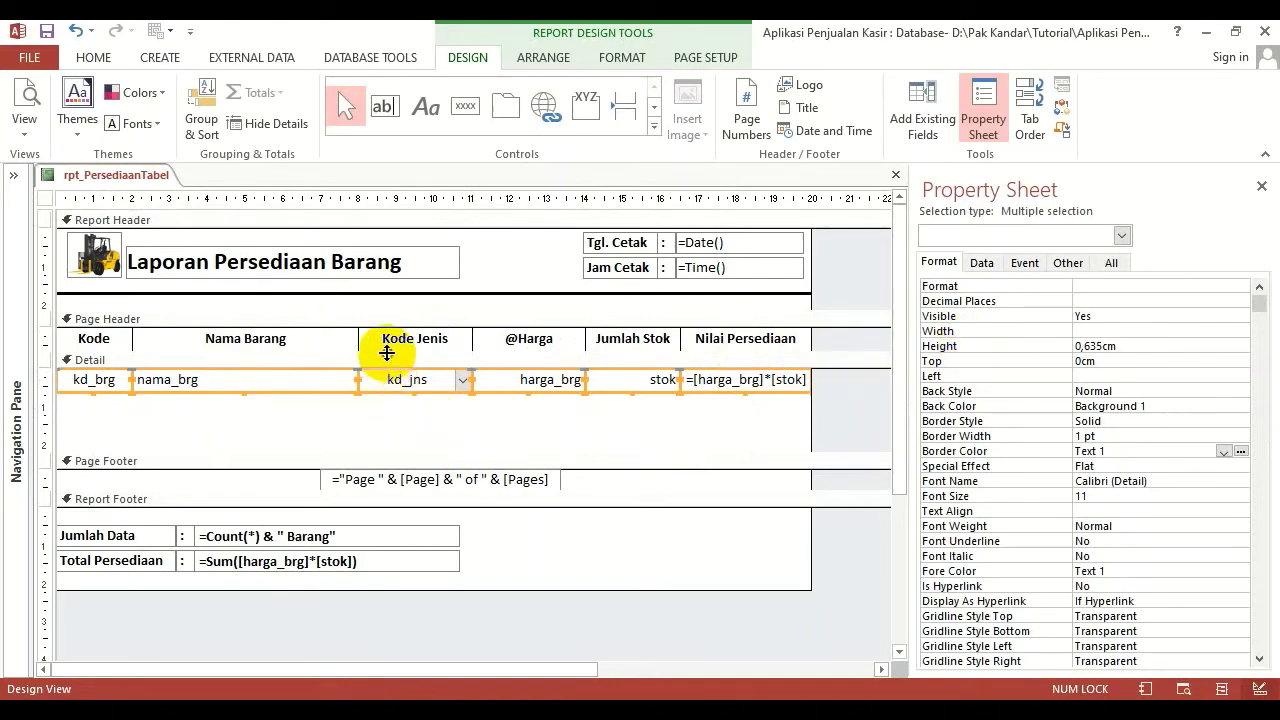
mouse_move(387, 353)
mouse_down()
mouse_move(381, 366)
mouse_move(398, 374)
mouse_up()
Make all Page Header labels about 0,71 cm high by sizing them to the tallest, and shrink the Page Header section to fit them.
drag(730, 367, 70, 328)
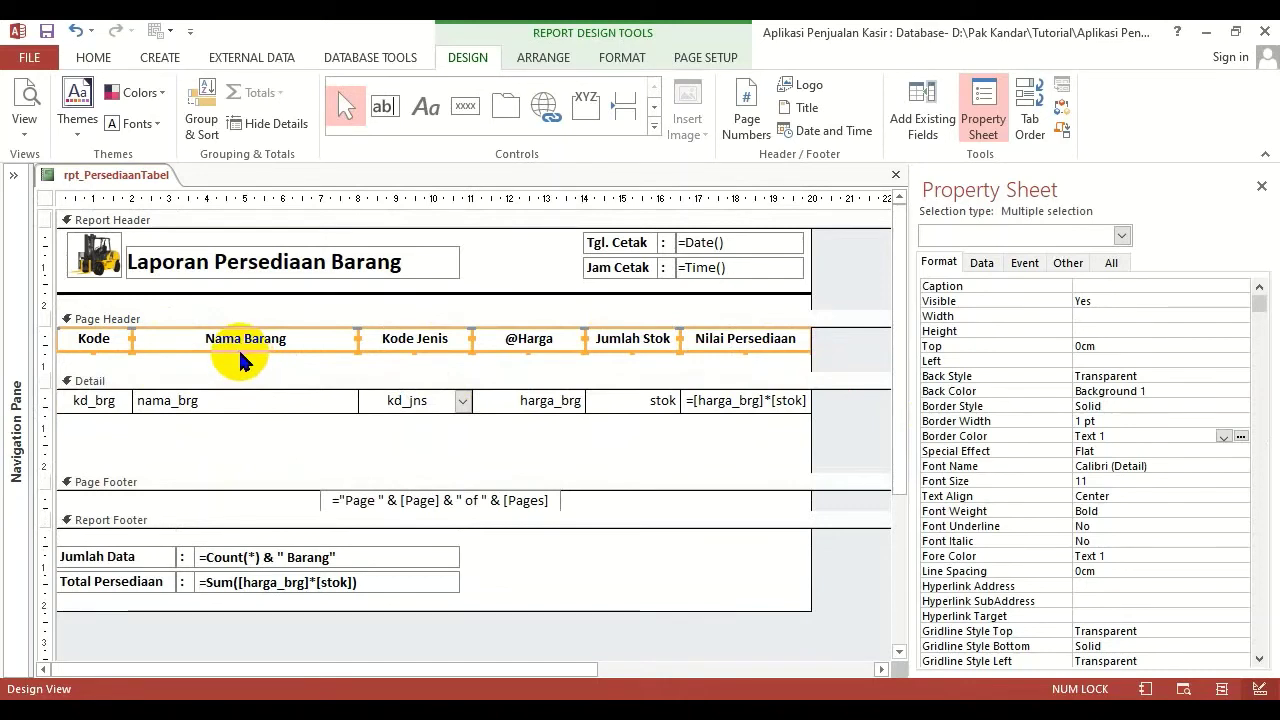
click(729, 366)
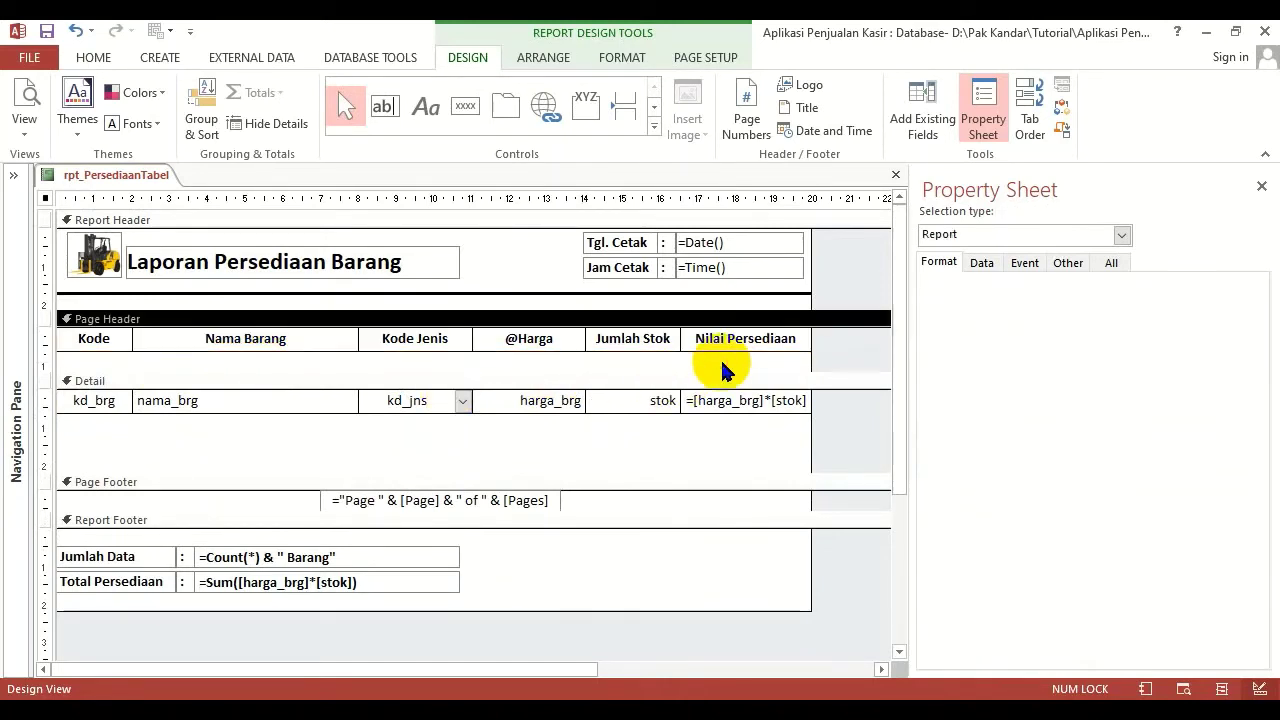
click(84, 350)
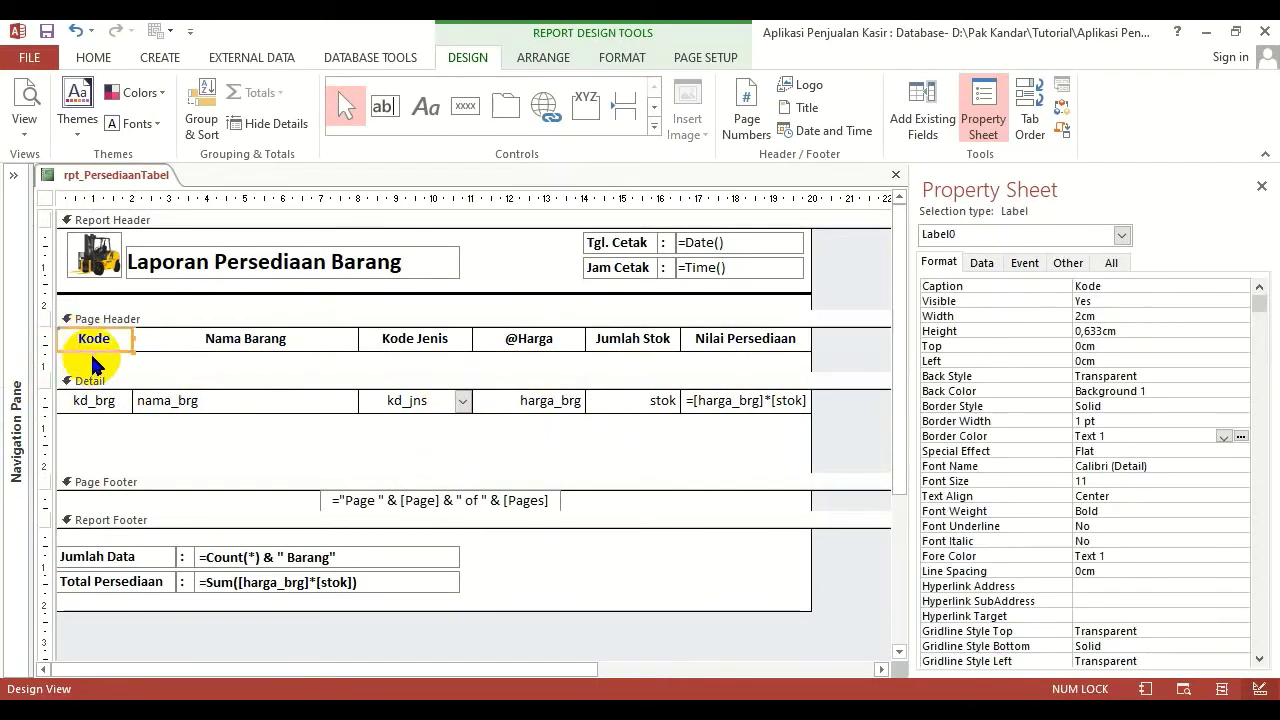
drag(93, 351, 760, 342)
click(143, 370)
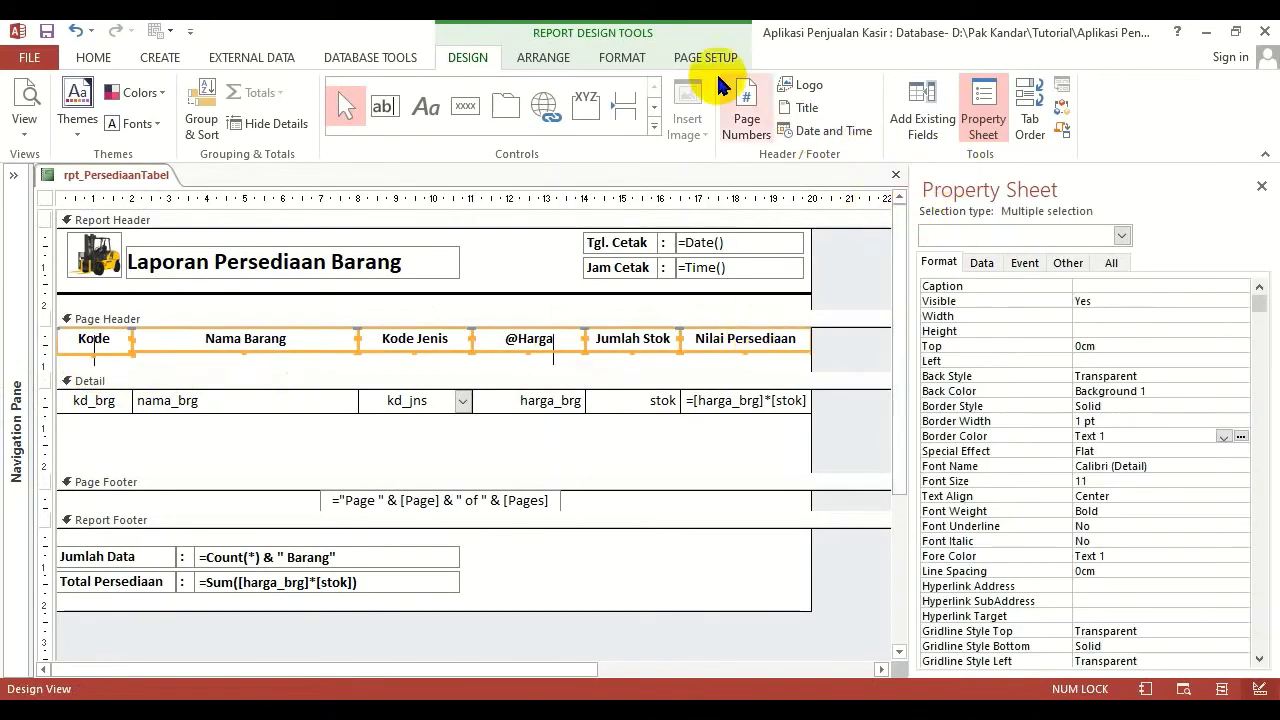
click(543, 58)
click(892, 110)
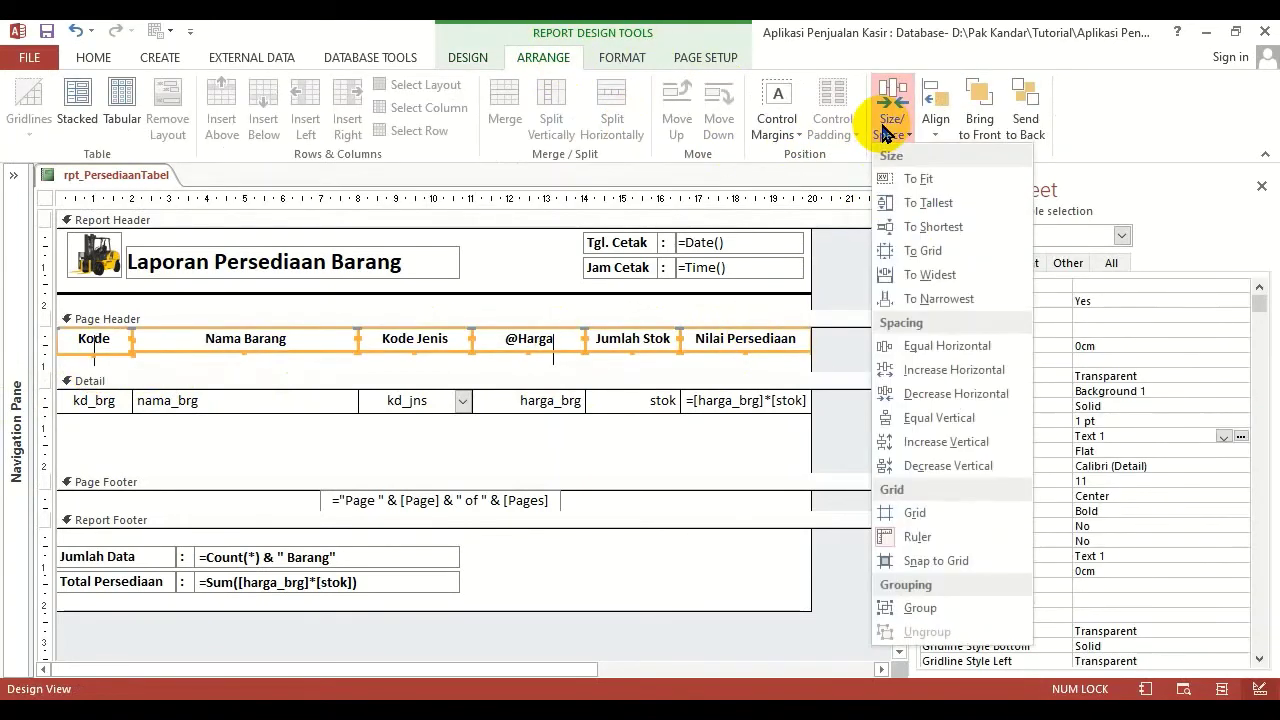
click(941, 205)
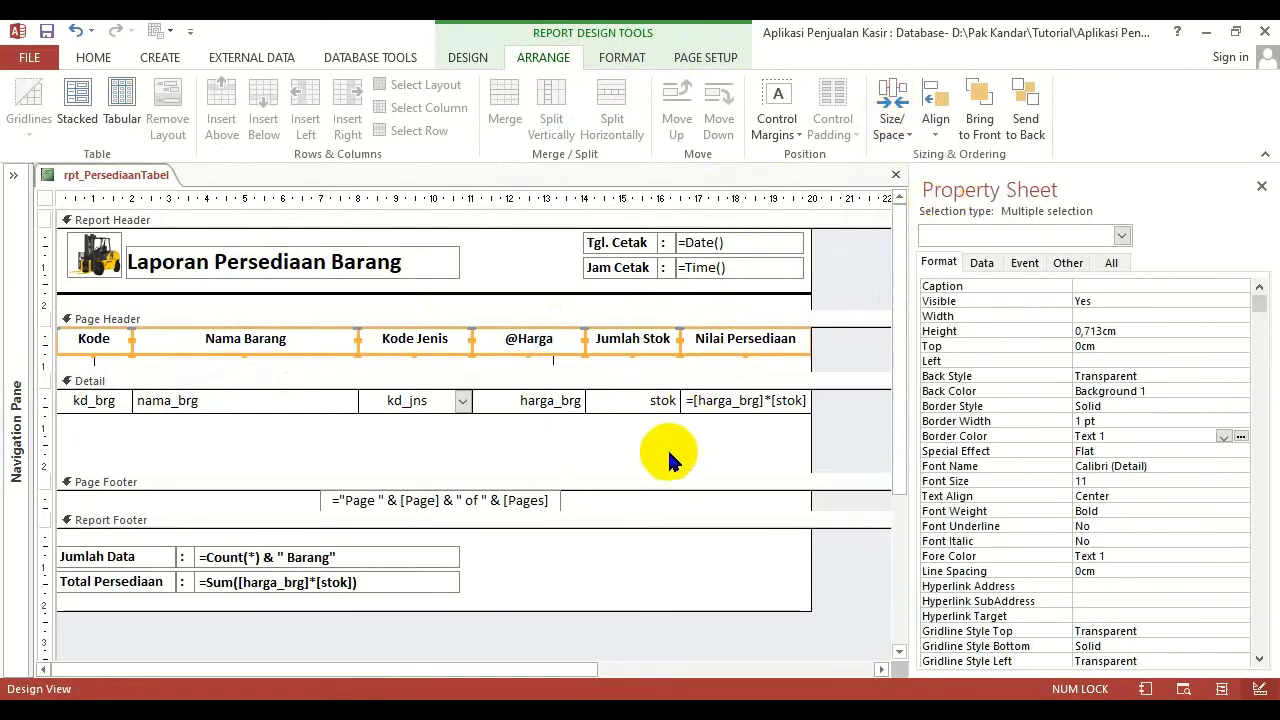
click(636, 437)
drag(323, 368, 323, 352)
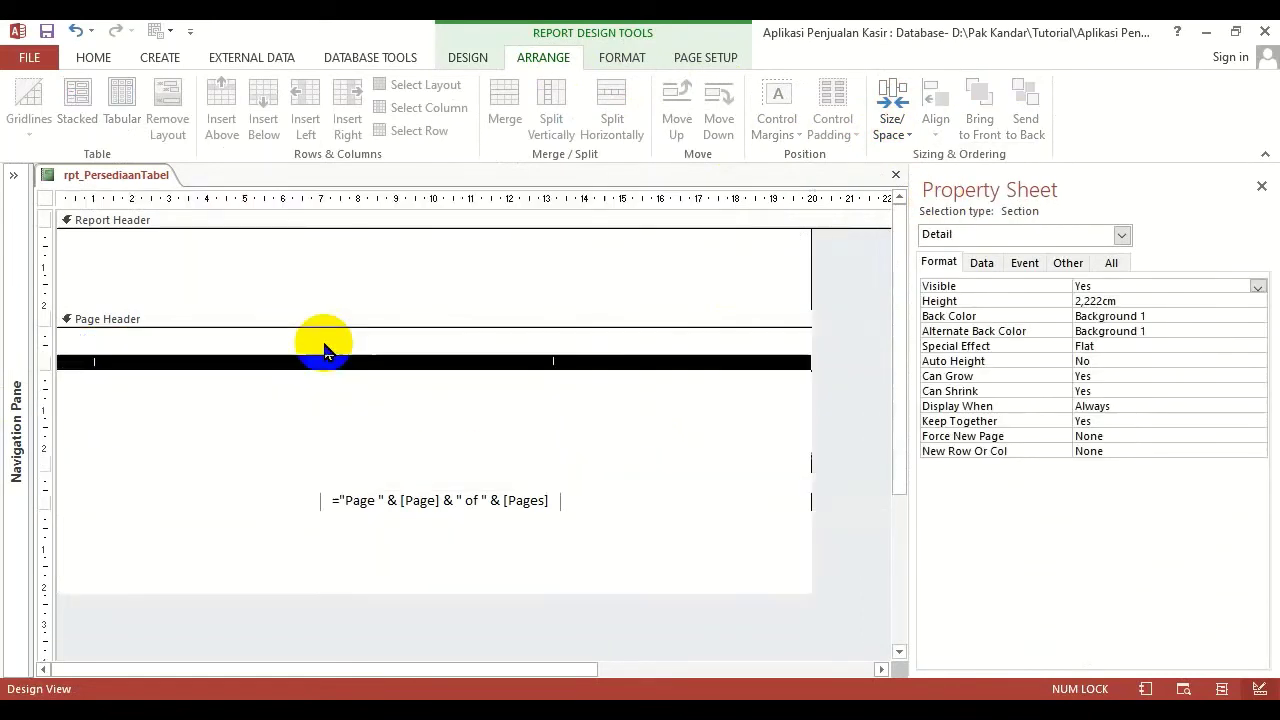
Make all Detail controls about 0,69 cm high by sizing them to the tallest, and shrink the Detail section to fit them.
click(94, 390)
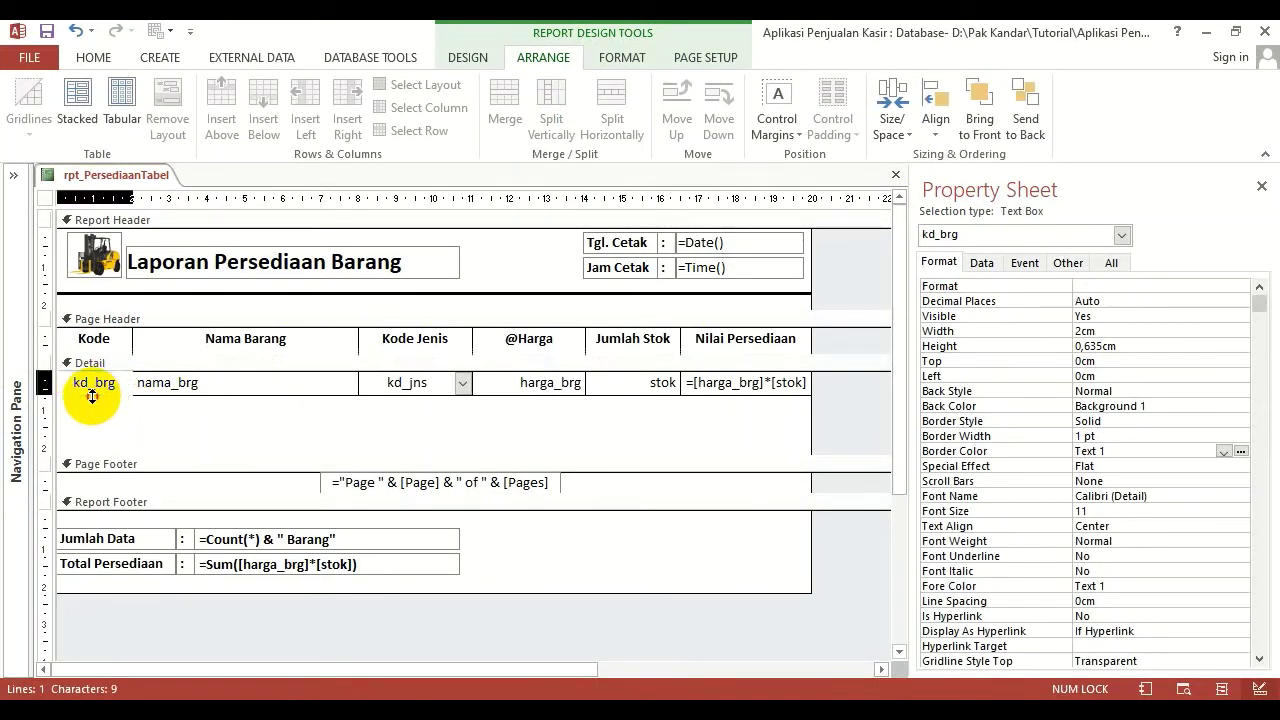
drag(92, 400, 95, 407)
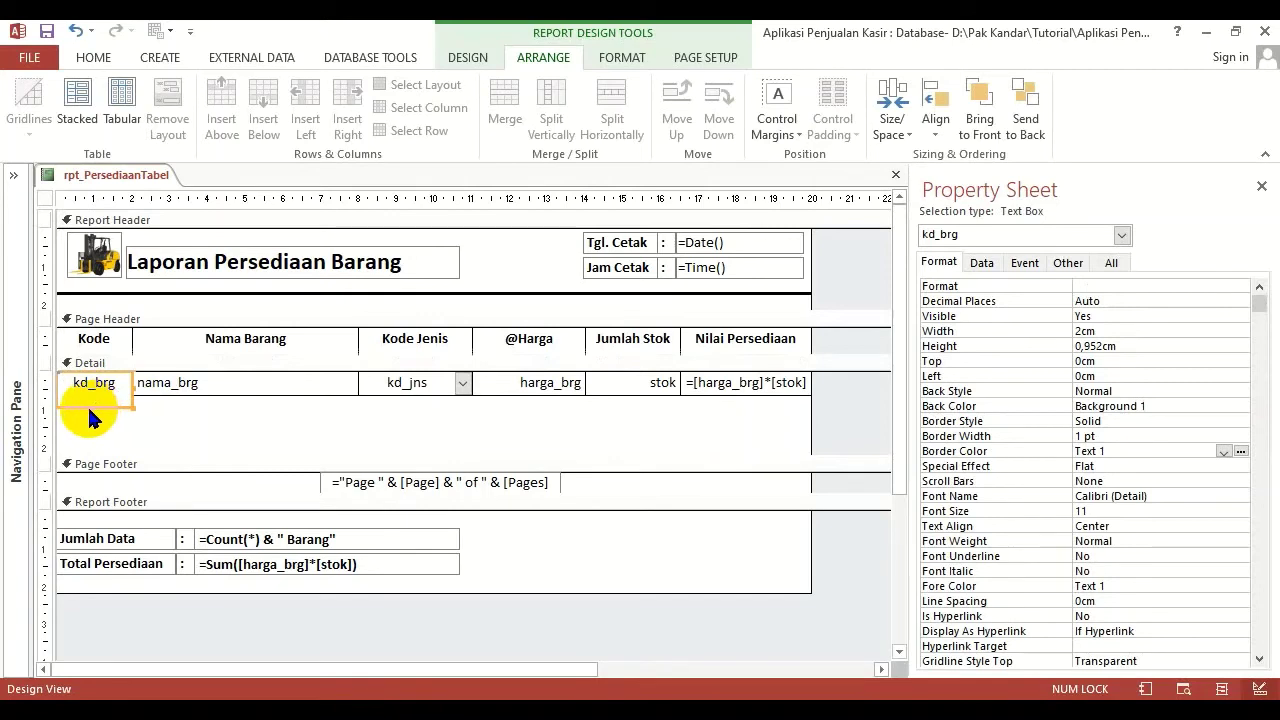
drag(95, 407, 776, 384)
click(108, 428)
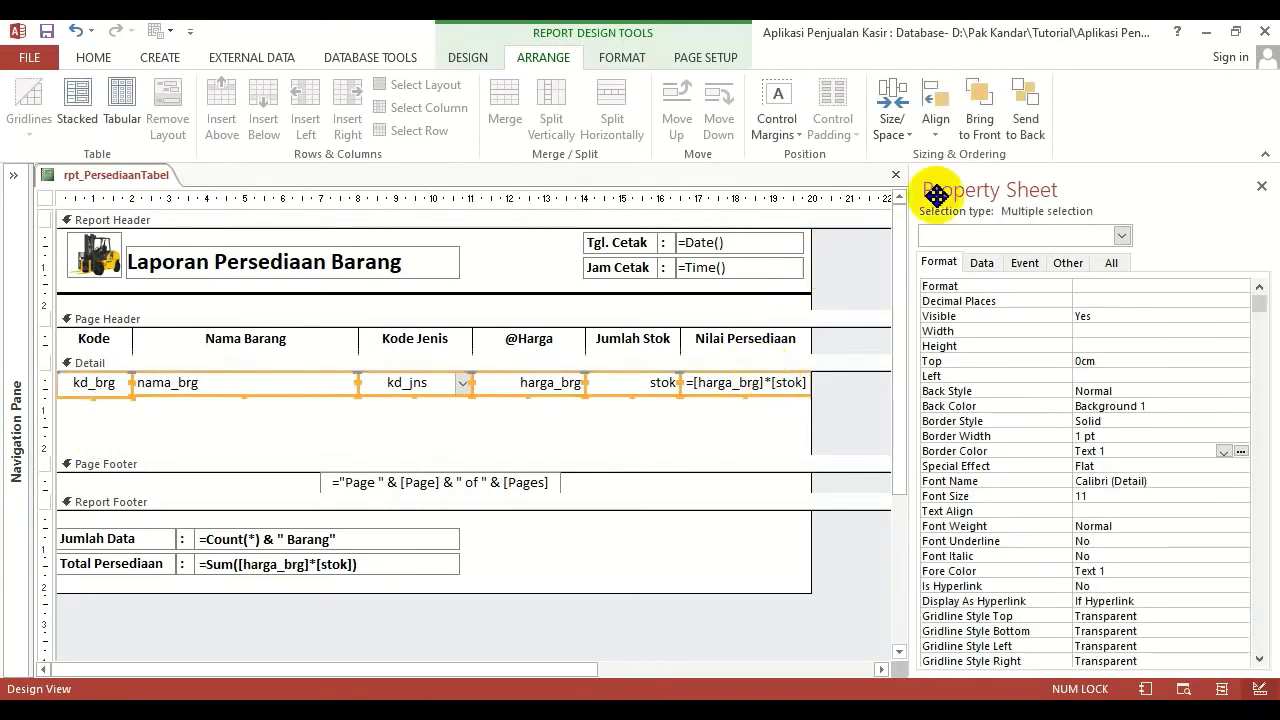
click(897, 125)
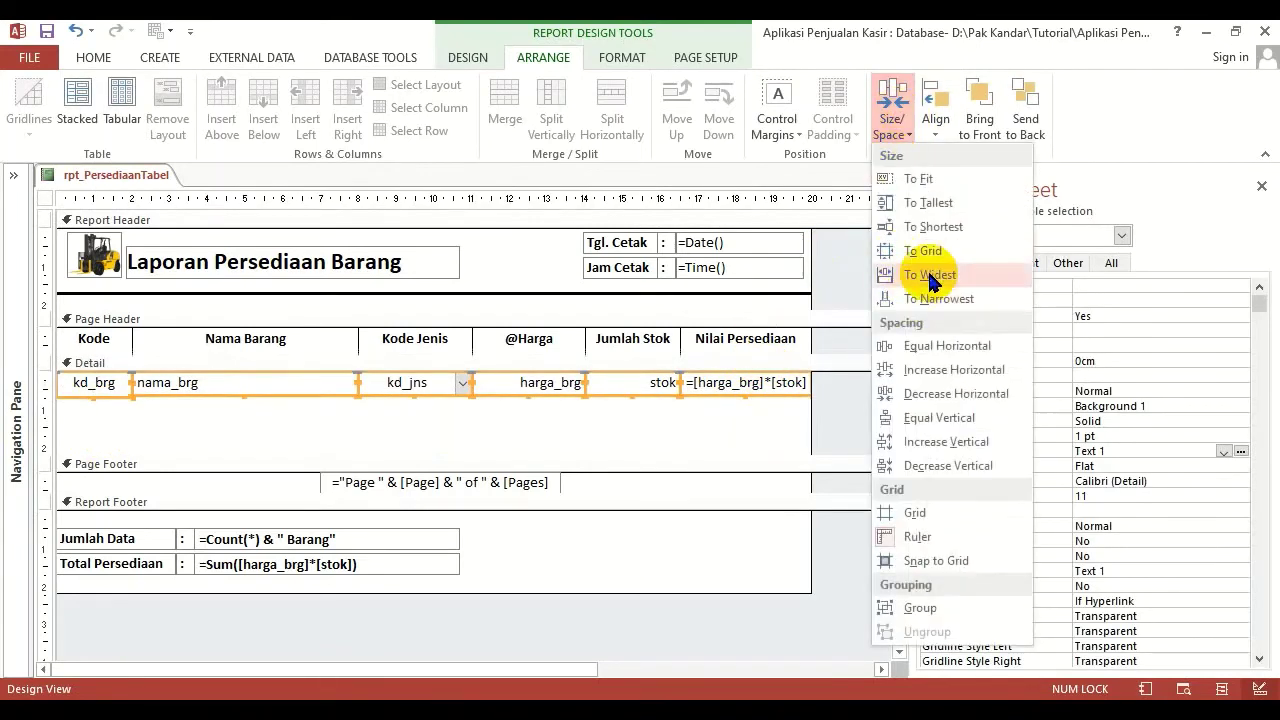
click(915, 205)
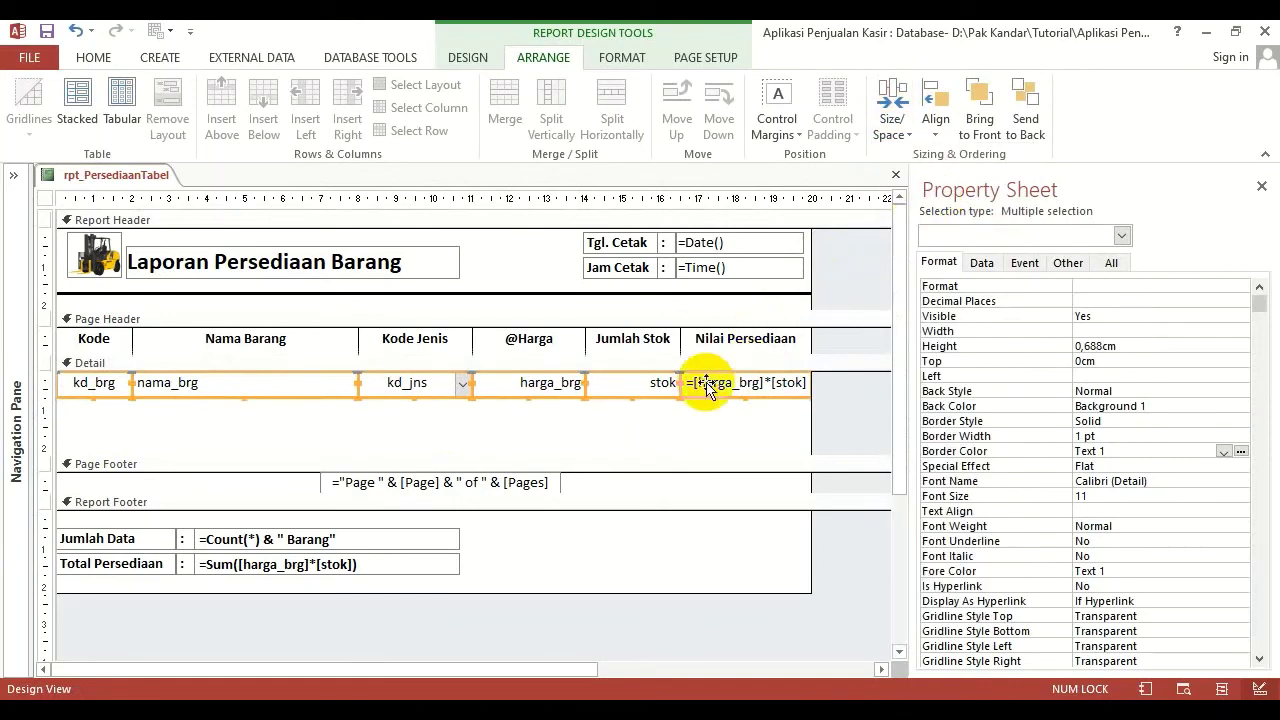
click(661, 437)
drag(640, 451, 637, 372)
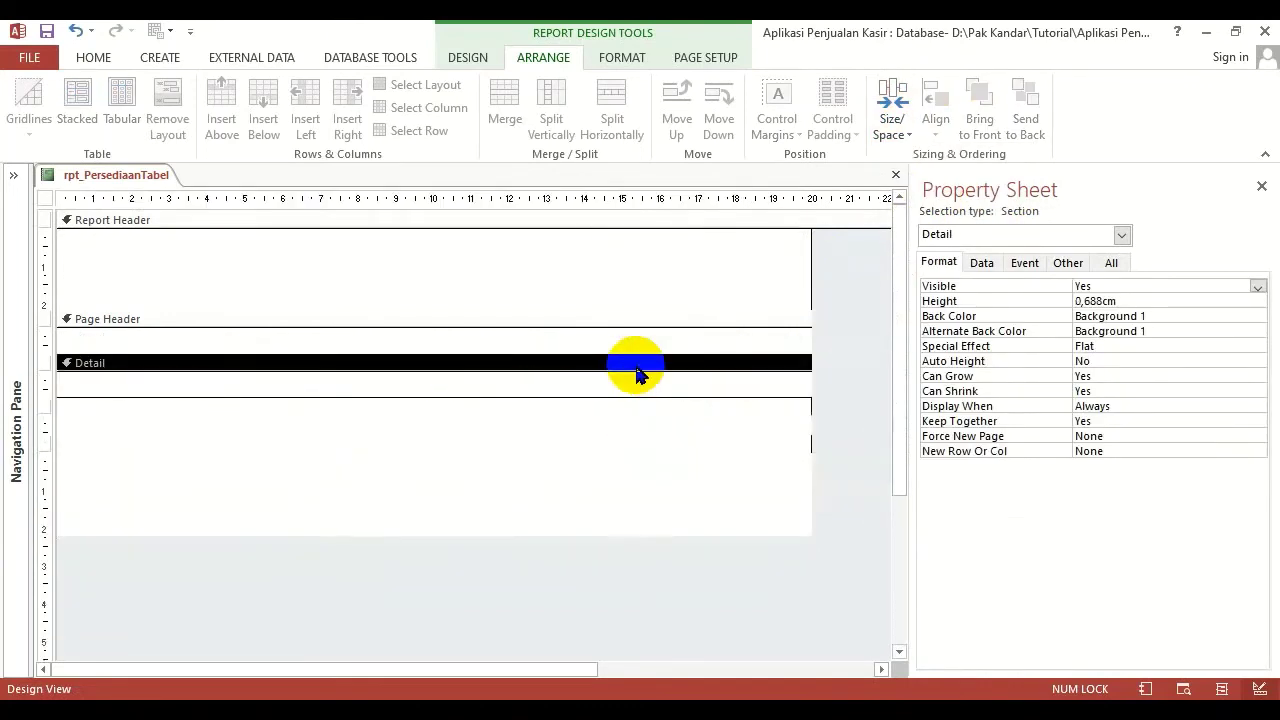
Preview the report maximized and zoomed in to examine the borders of the Nama Barang and Kode Jenis cells, and return to Design View.
drag(534, 355, 530, 323)
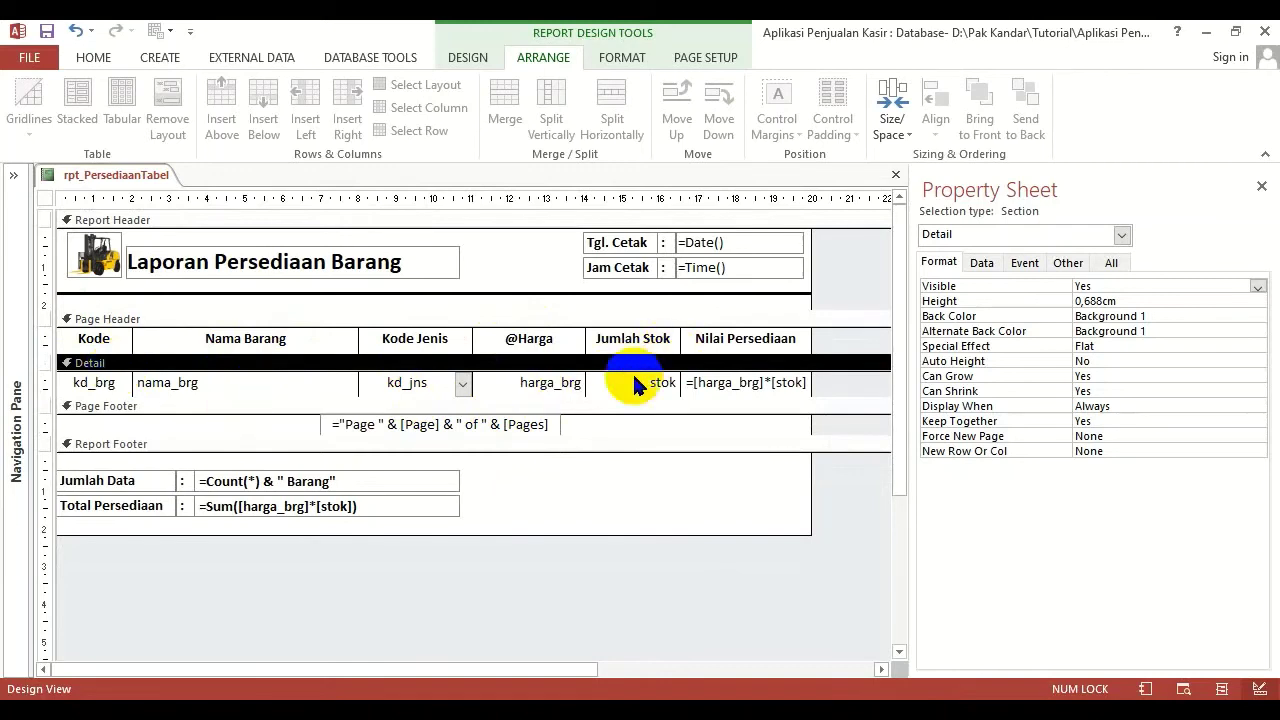
click(612, 627)
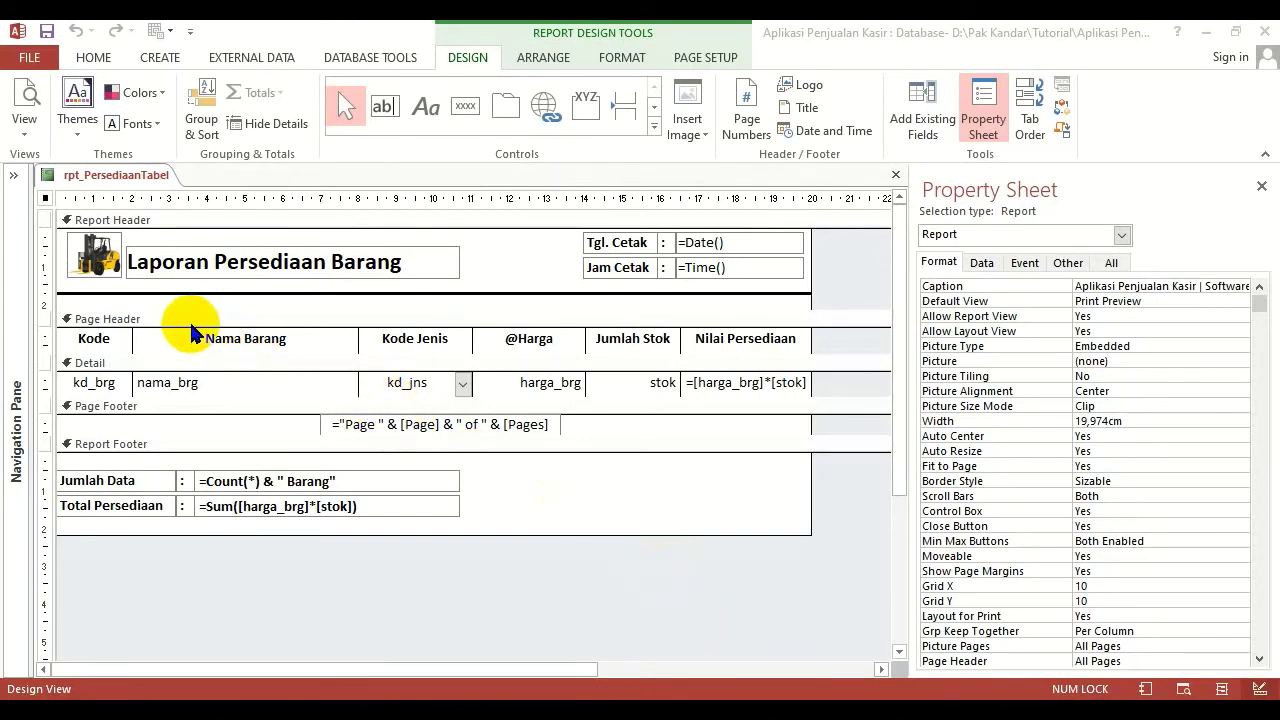
click(24, 91)
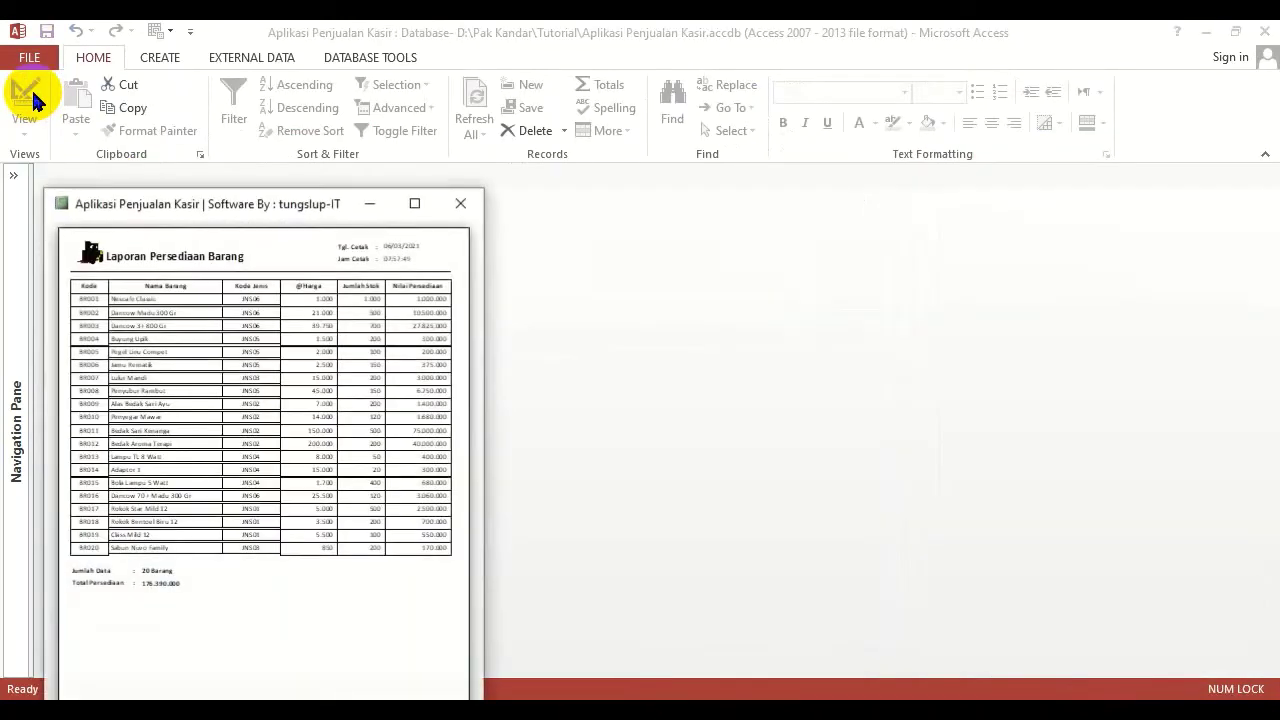
click(414, 203)
click(640, 130)
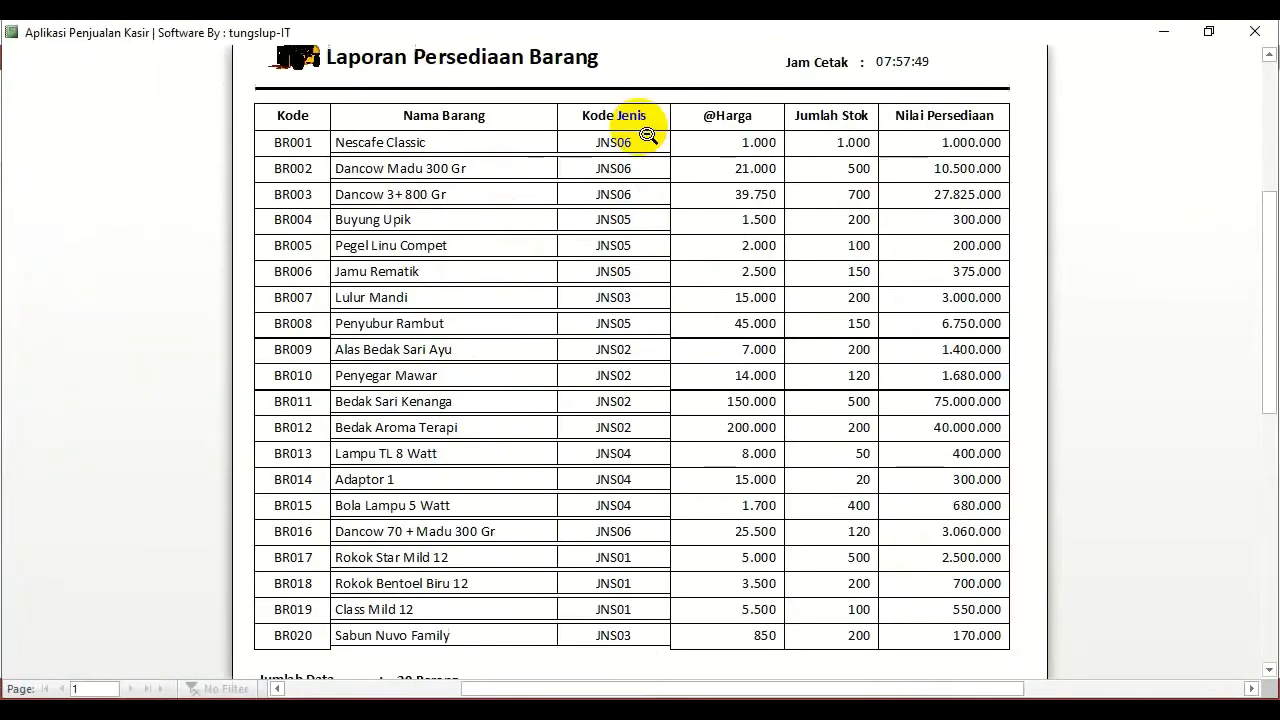
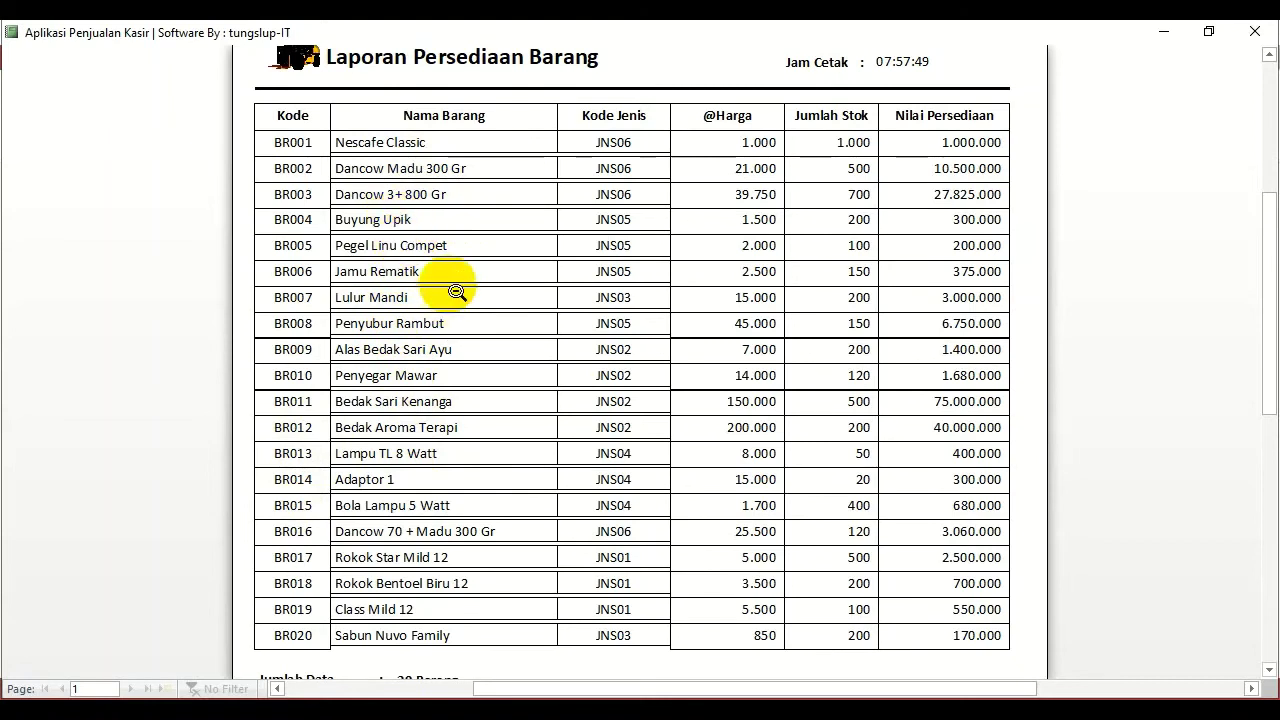
right_click(445, 158)
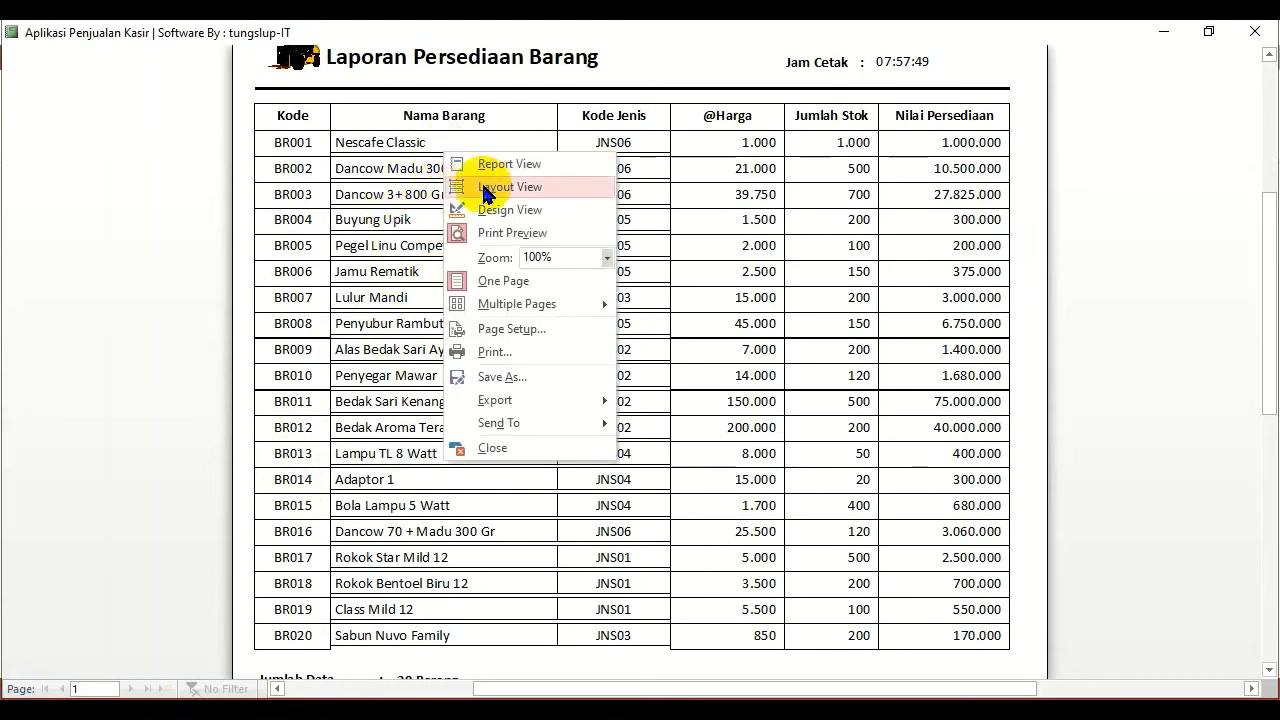
click(498, 211)
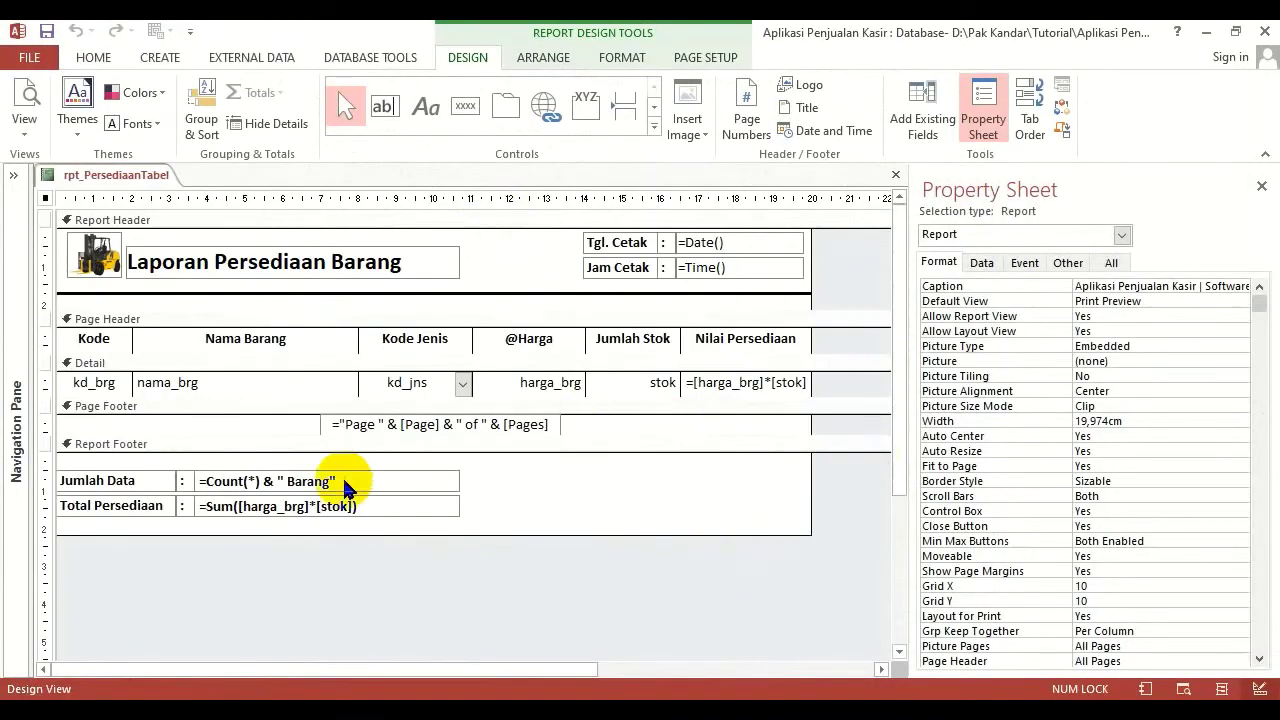
Enlarge the Detail section to about 2,41 cm high to make room beneath its row of controls.
drag(263, 394, 409, 385)
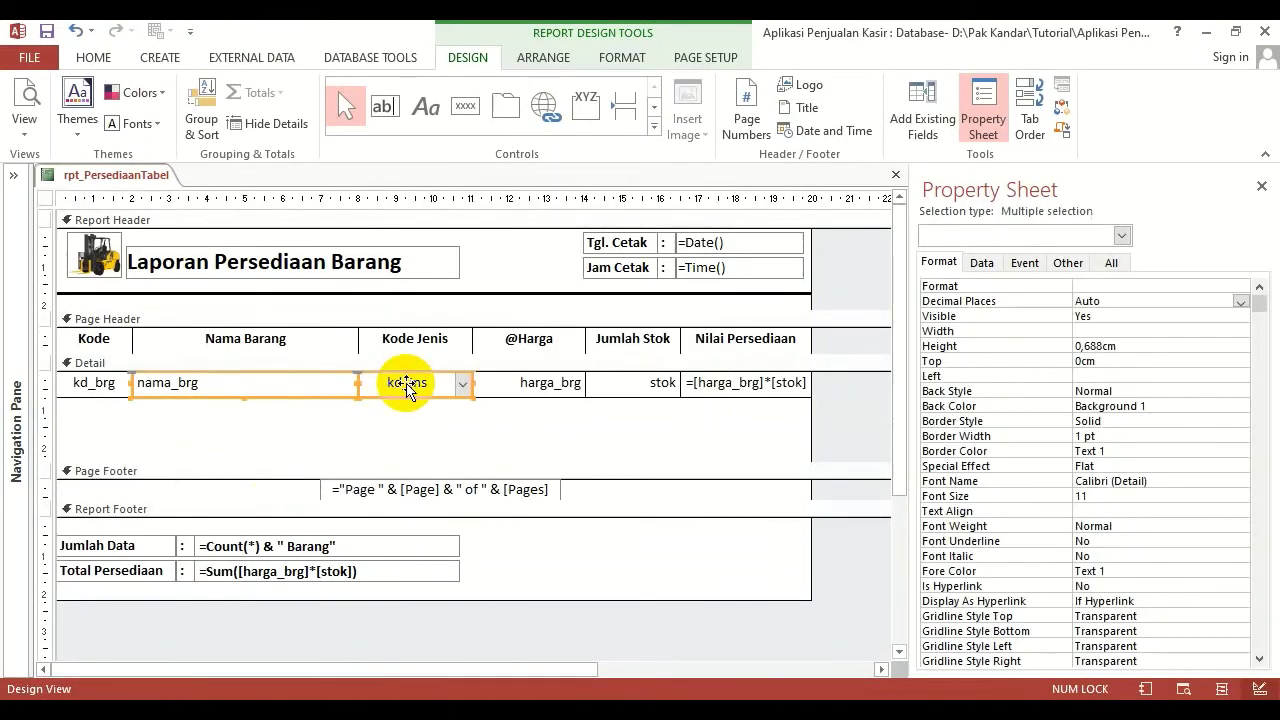
click(271, 434)
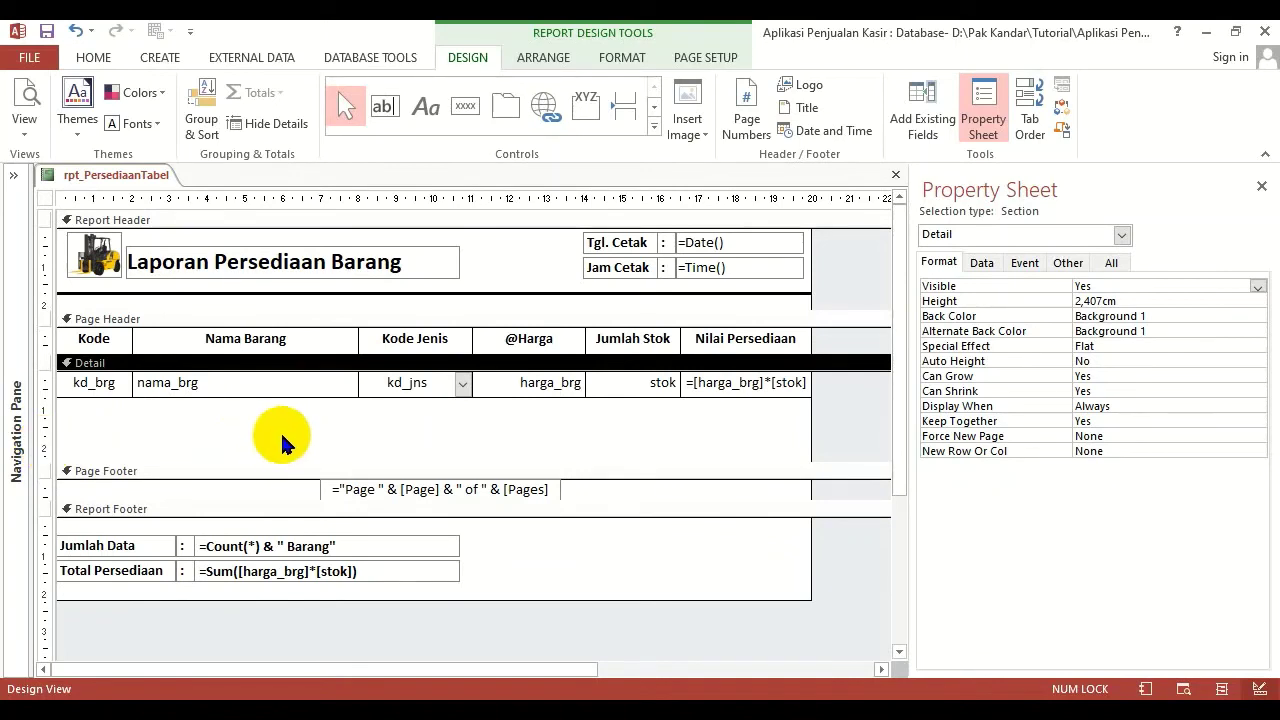
drag(282, 440, 413, 380)
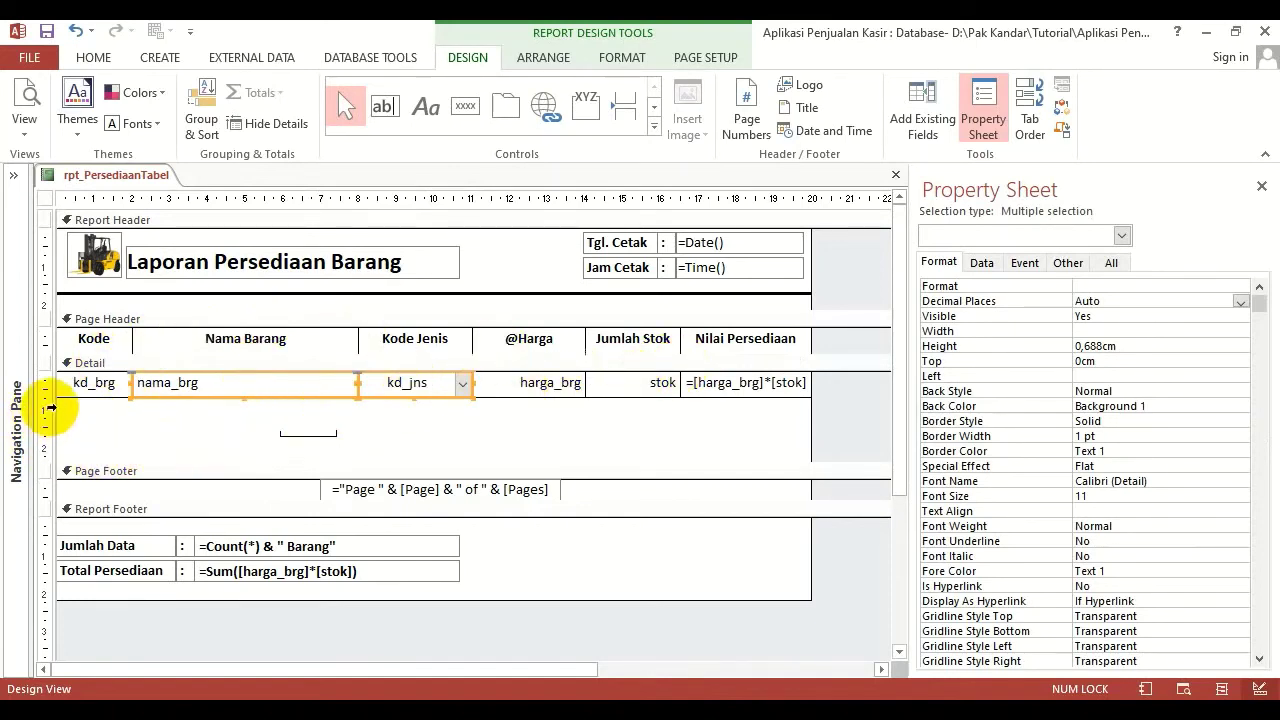
click(110, 440)
Duplicate the kd_brg text box and place the copy in the Detail section's free space, beneath the nama_brg control.
click(106, 392)
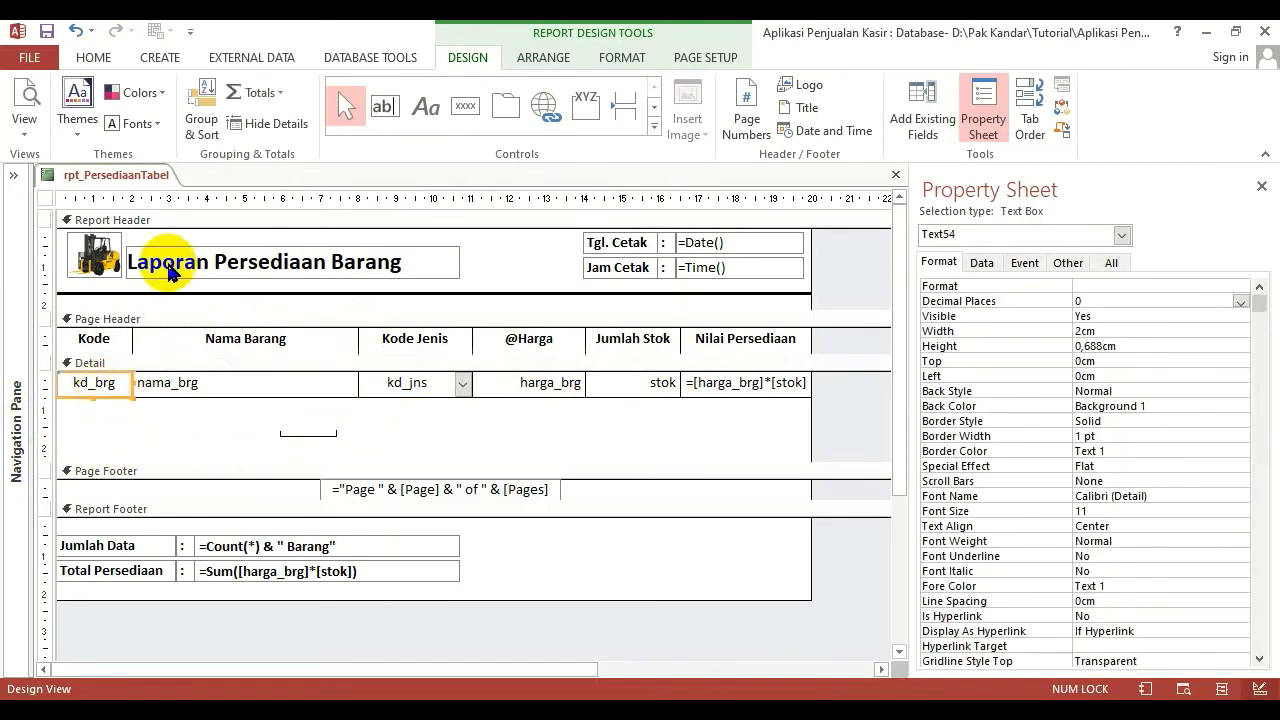
click(93, 55)
click(110, 108)
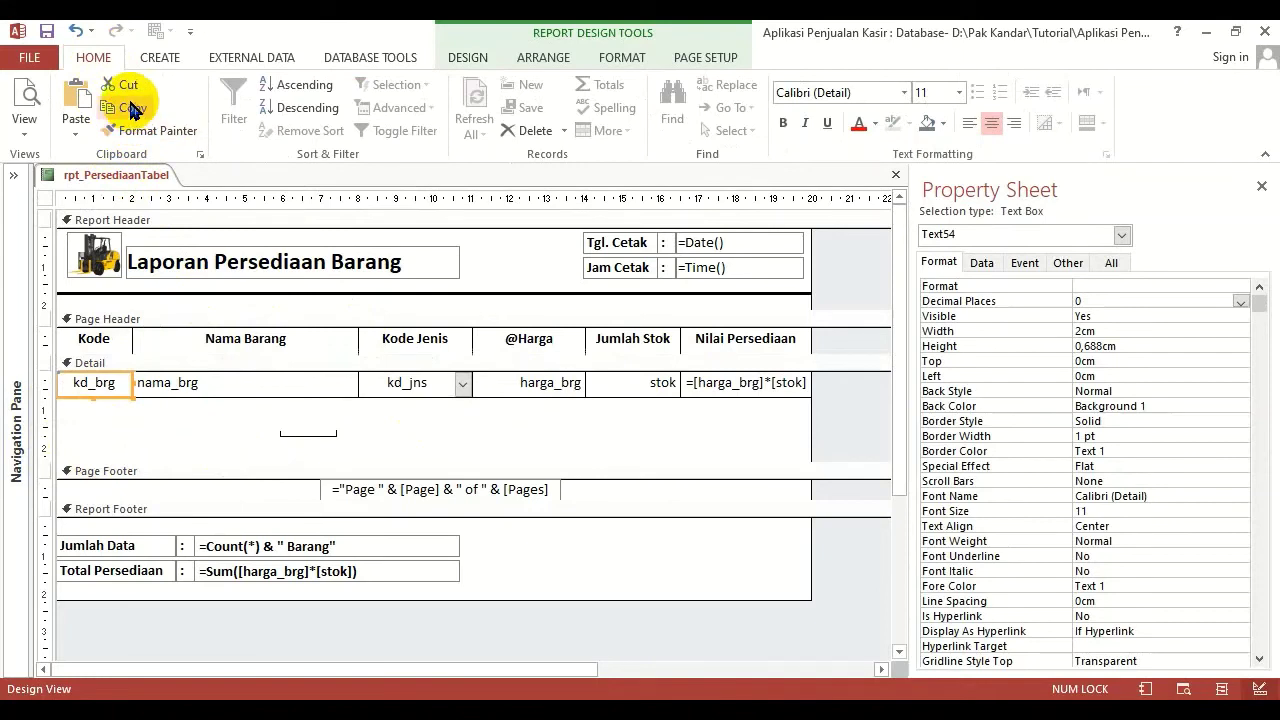
click(76, 100)
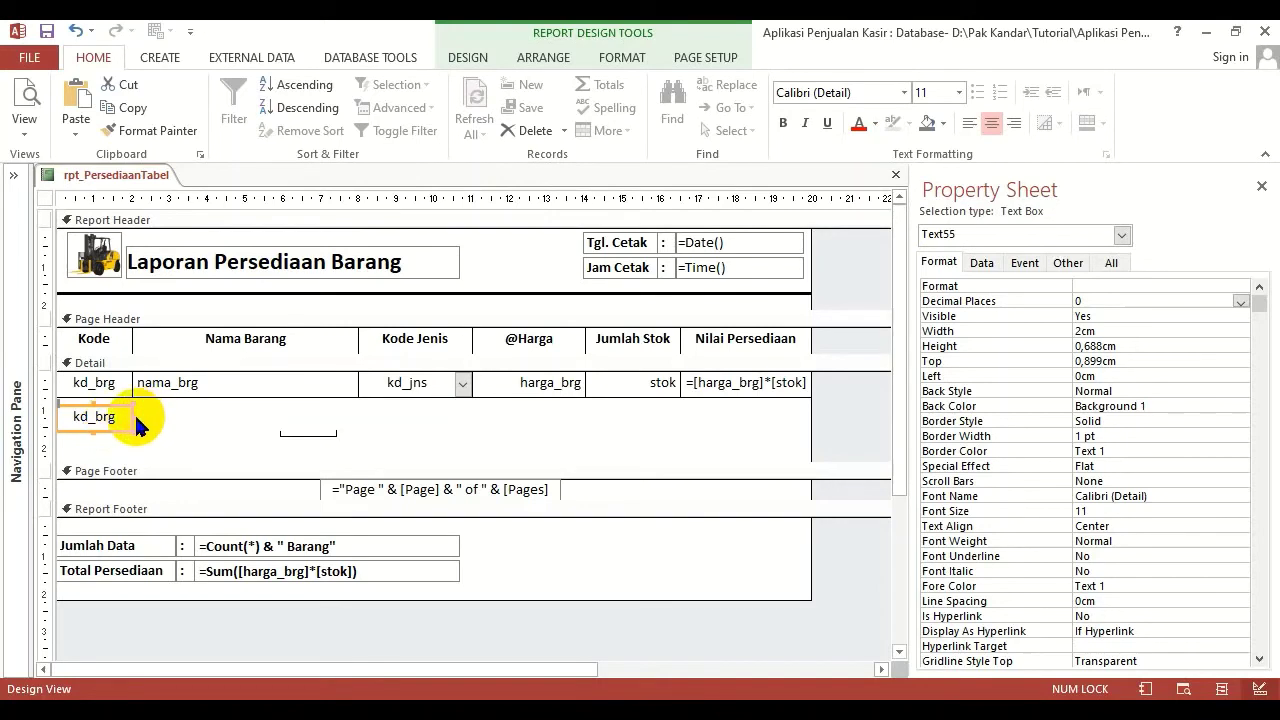
click(149, 423)
click(114, 417)
drag(114, 417, 208, 422)
click(366, 423)
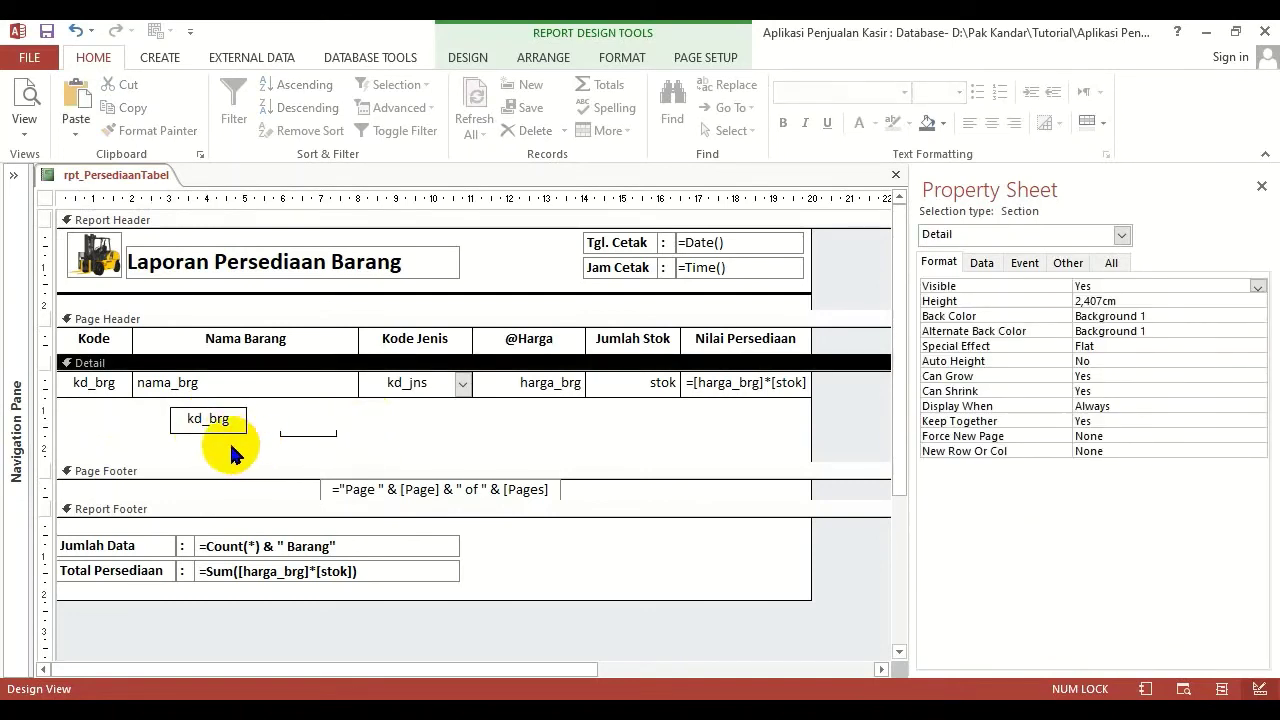
Left-align the text of the copied text box and set its Control Source to nama_brg.
click(222, 419)
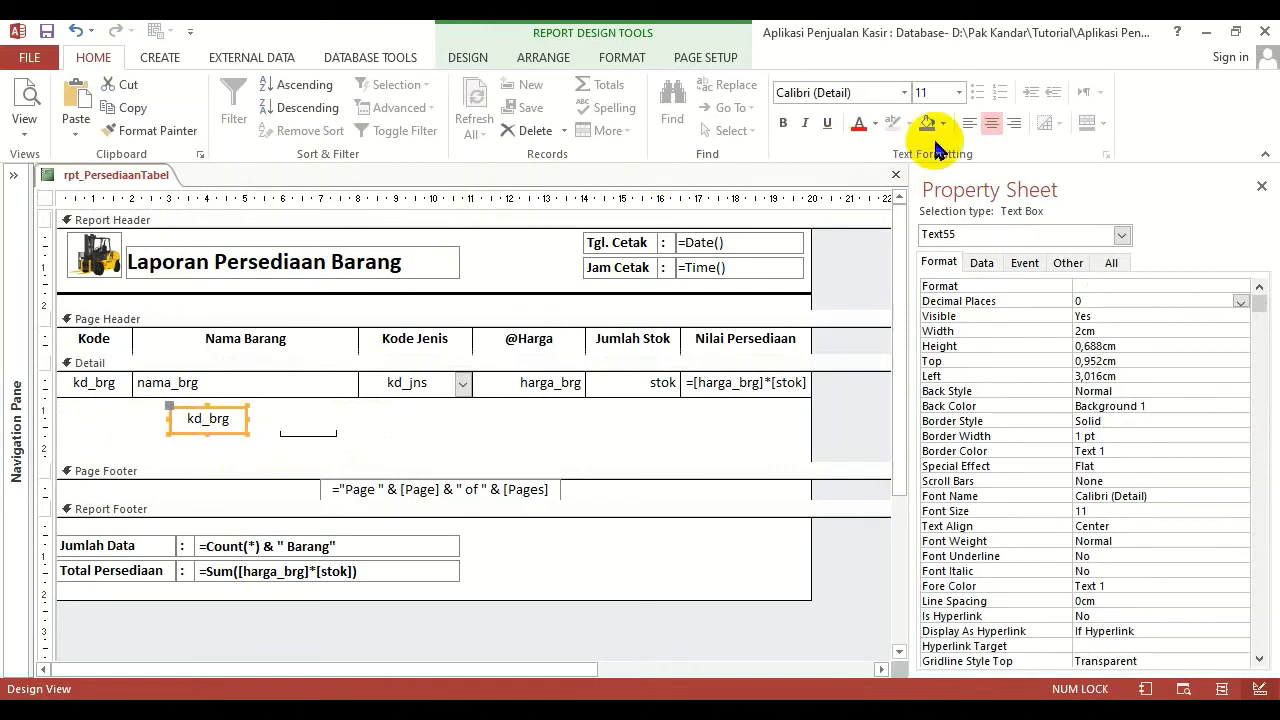
click(969, 123)
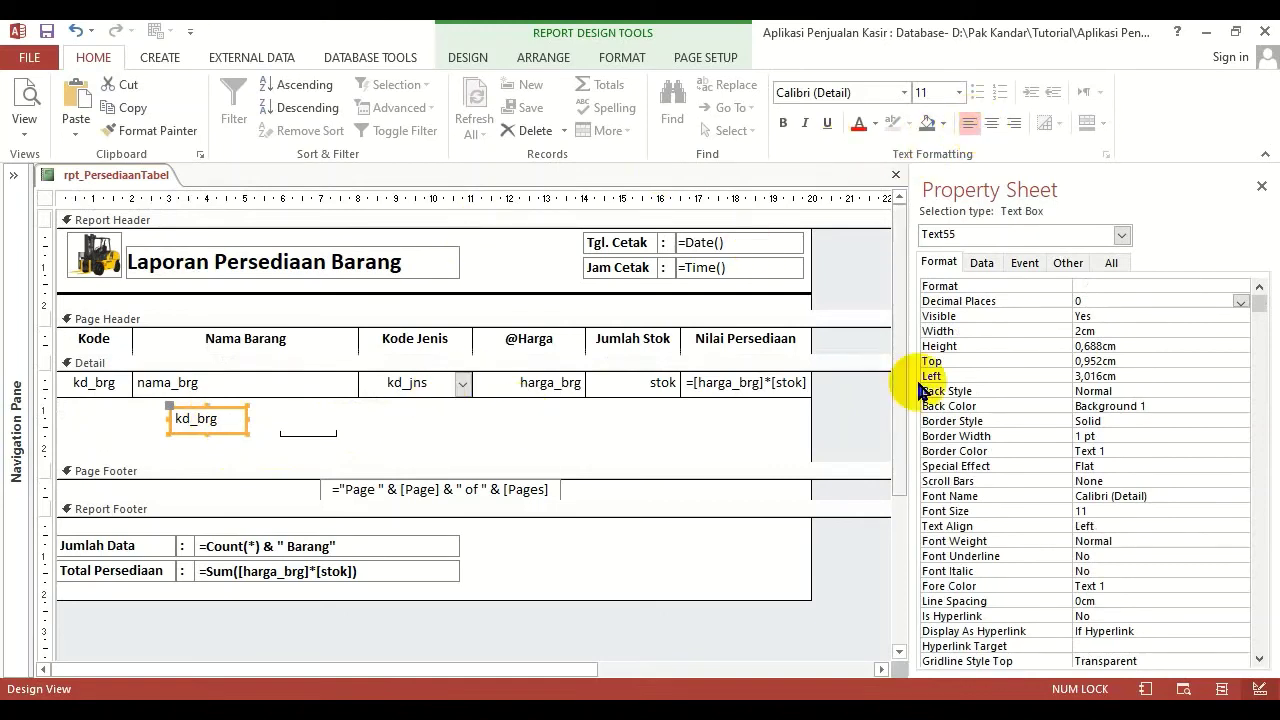
click(984, 264)
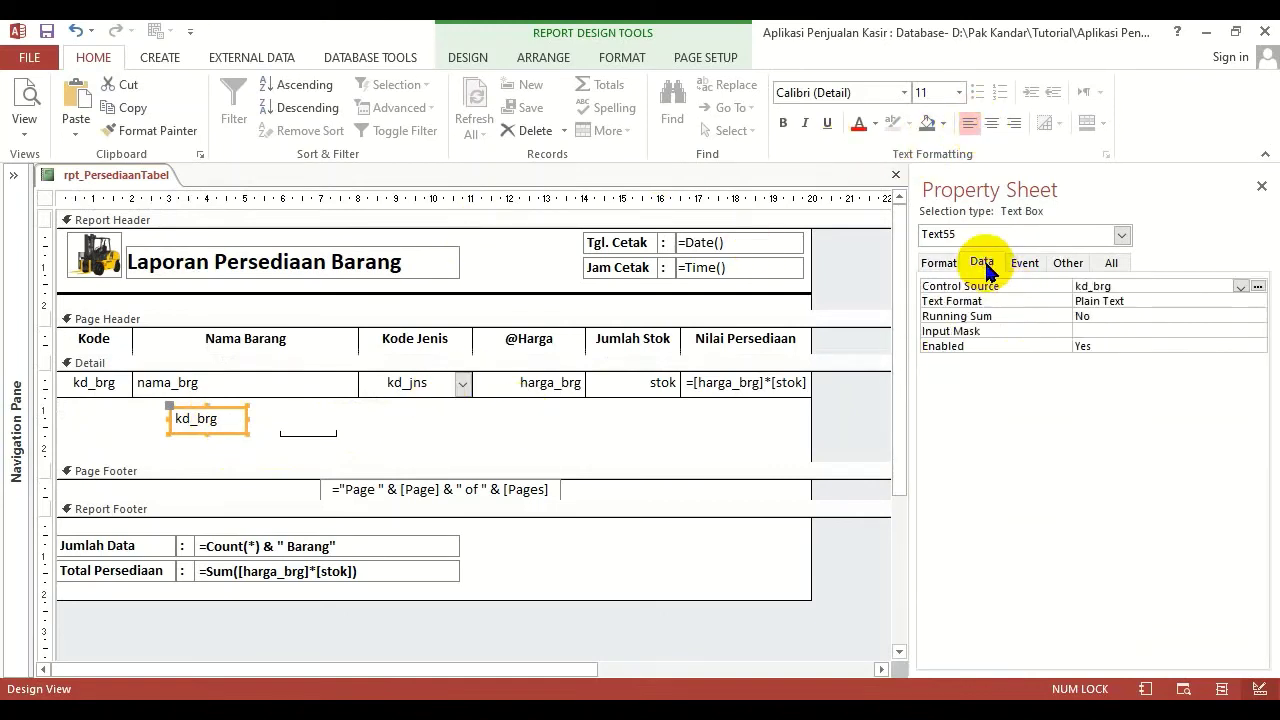
click(1240, 288)
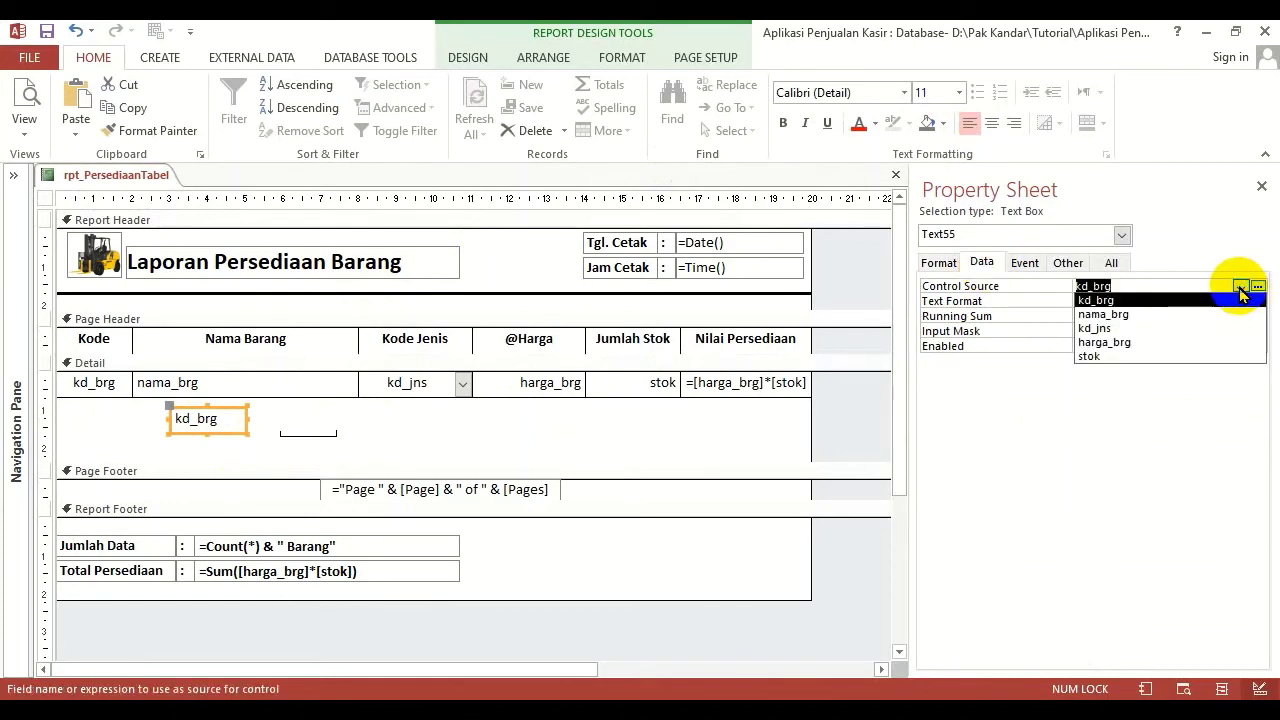
click(1090, 314)
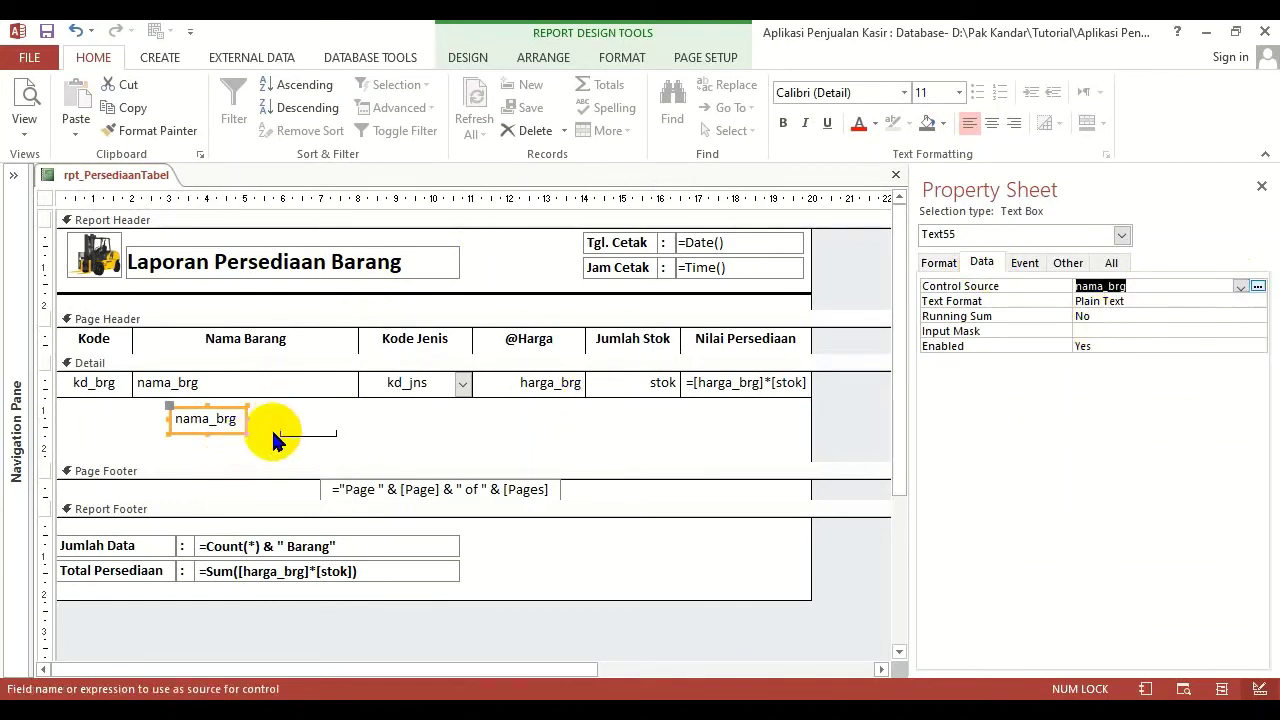
click(939, 262)
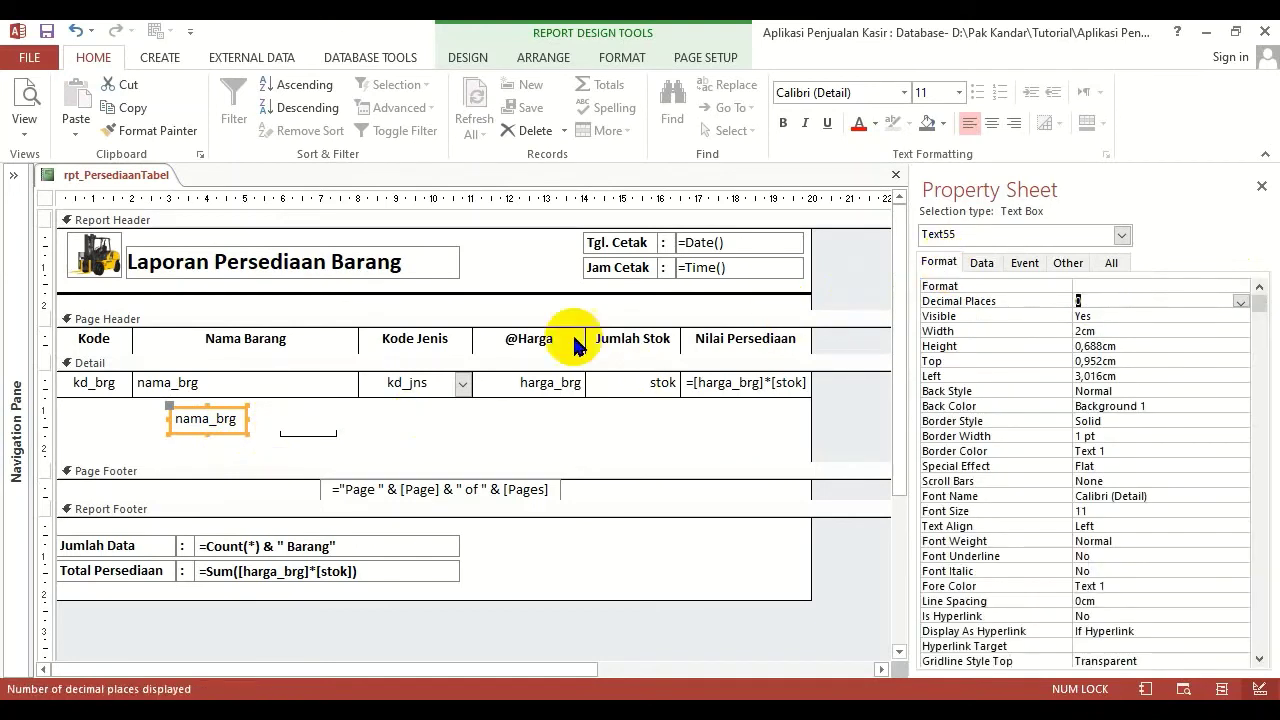
Delete the original nama_brg control and move the new nama_brg text box up into its place in the Detail row.
click(282, 388)
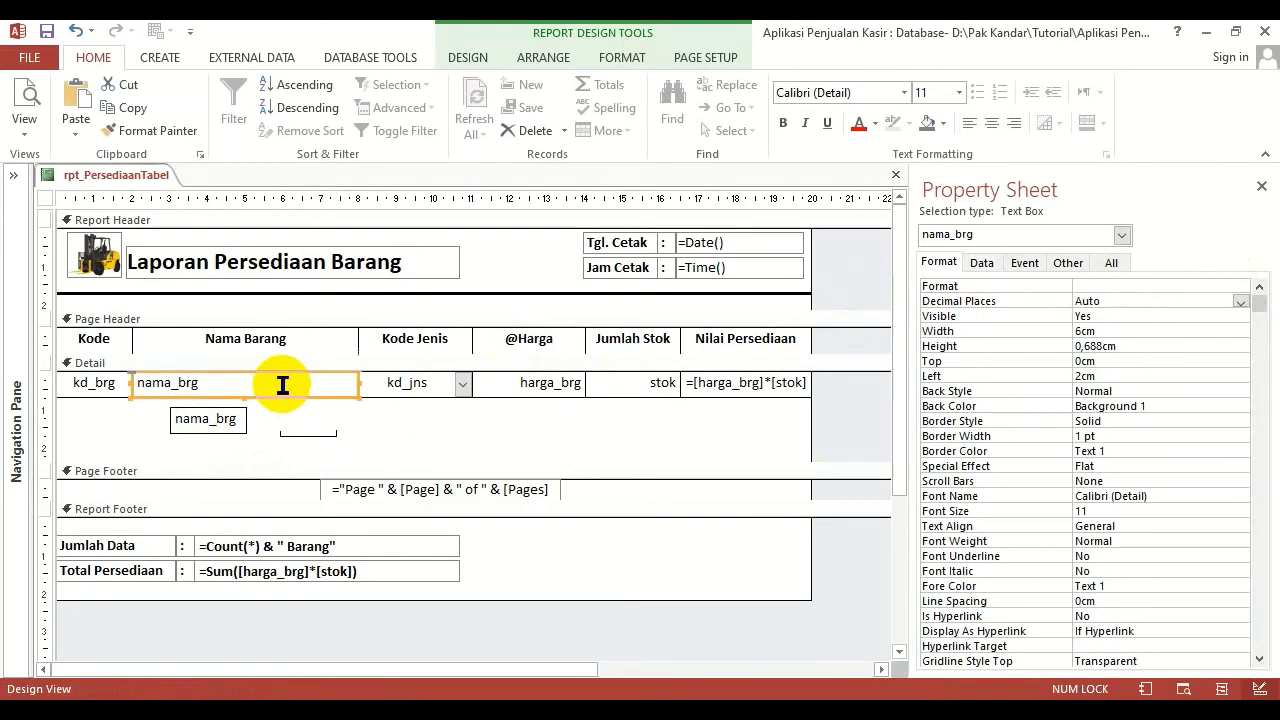
key(Delete)
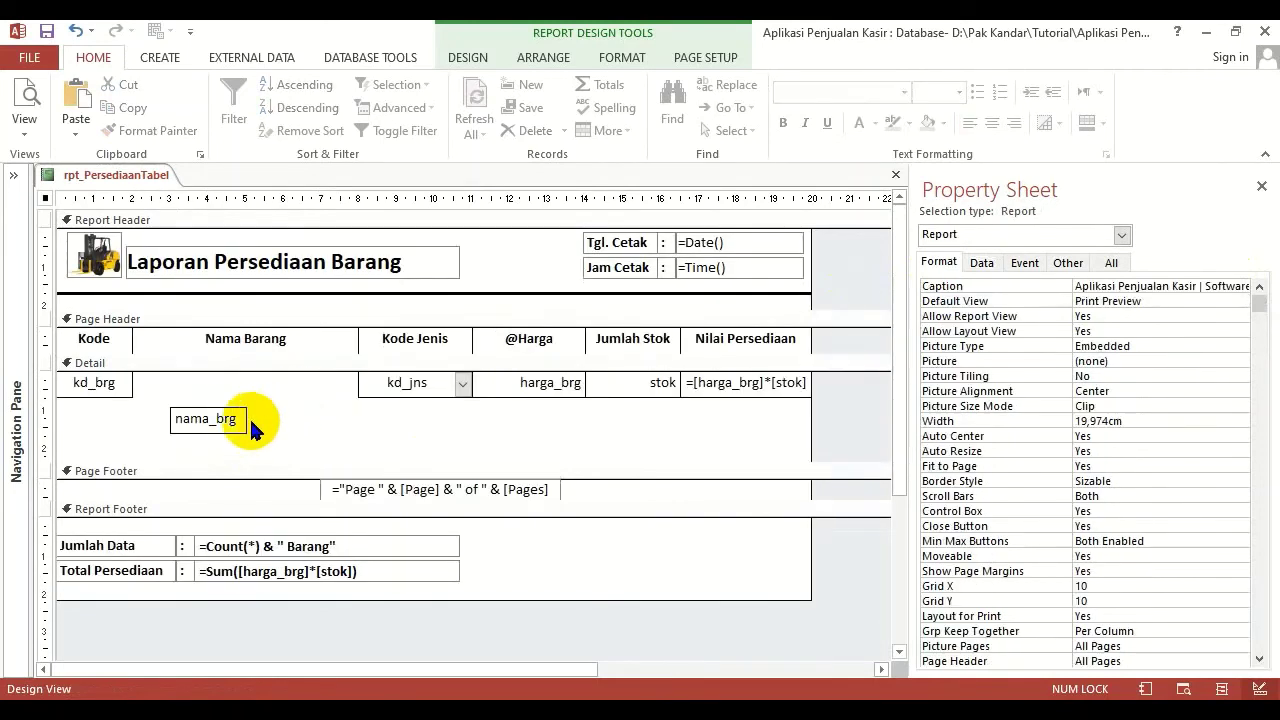
drag(234, 423, 246, 383)
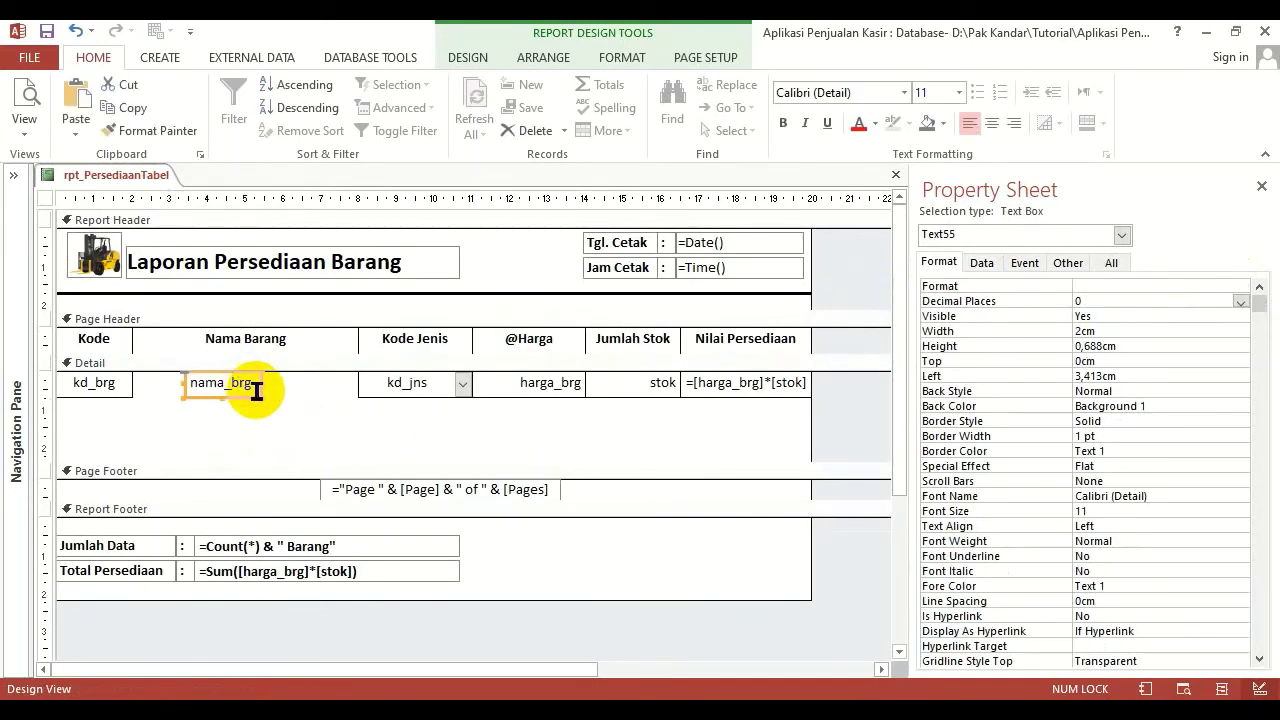
Match the new nama_brg text box to the Nama Barang label's left edge and 6 cm width, and shrink the Detail section to fit.
shift+click(300, 340)
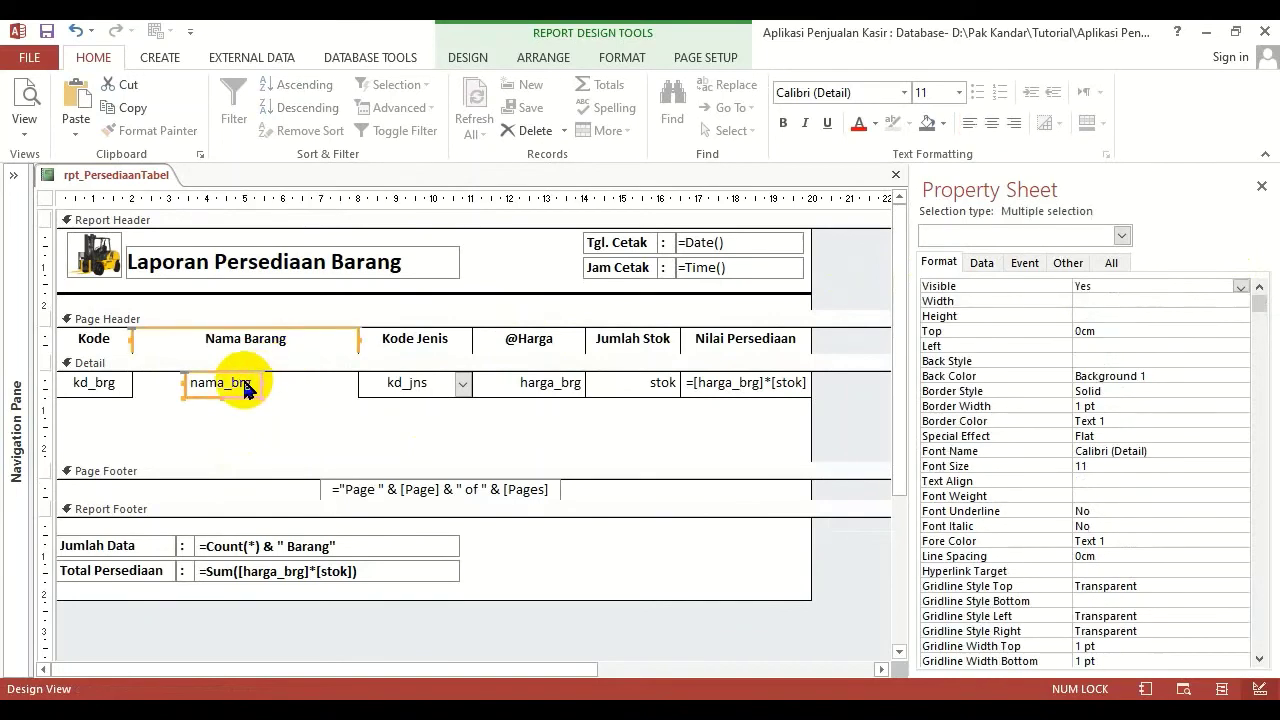
click(553, 58)
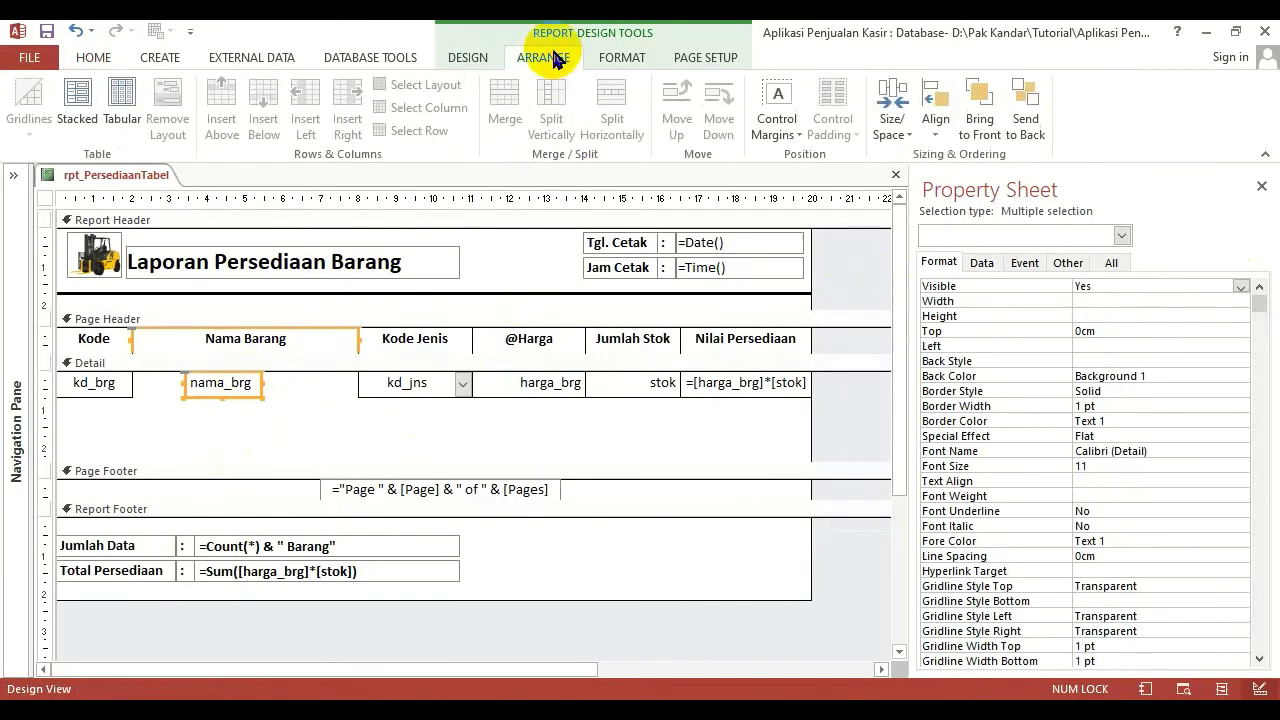
click(938, 126)
click(958, 180)
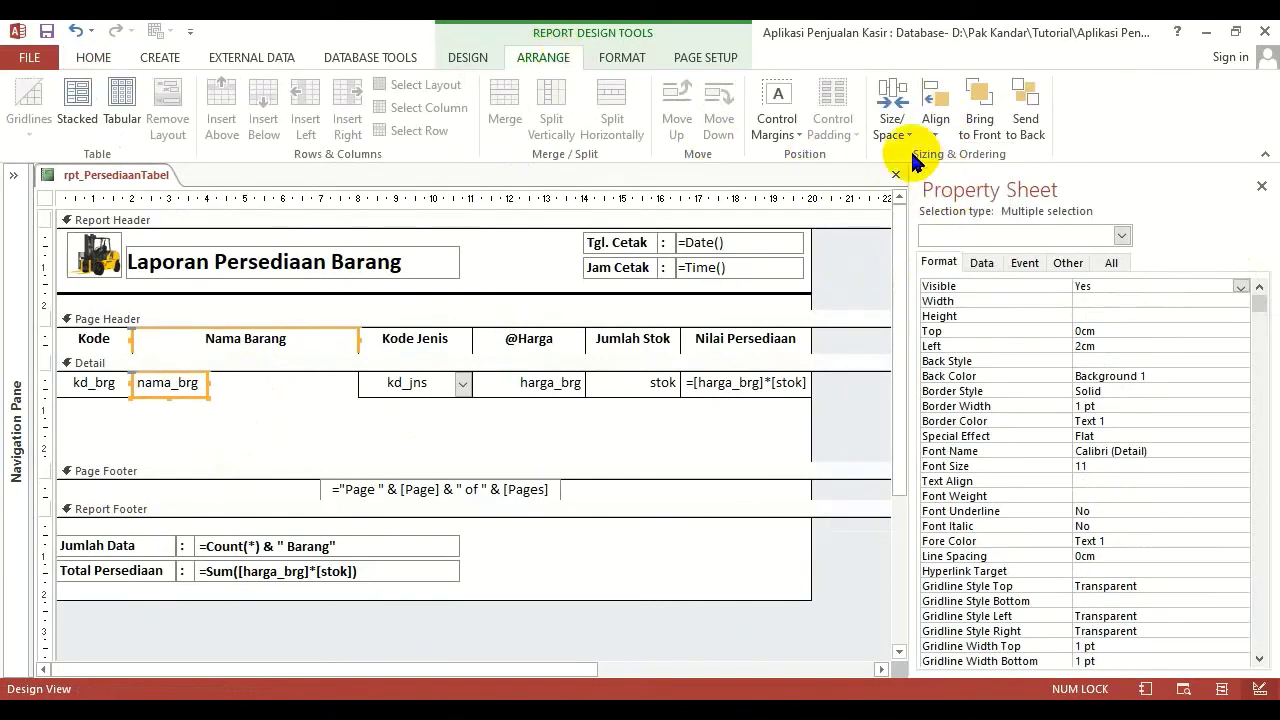
click(891, 118)
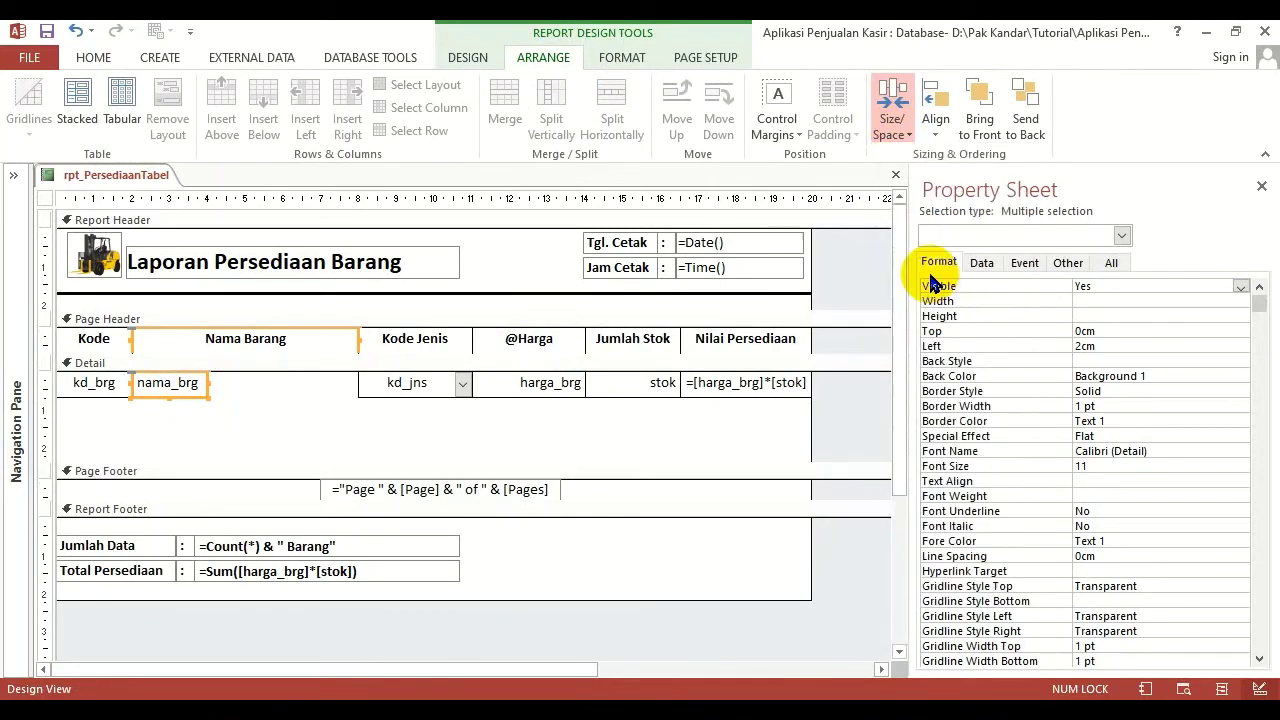
click(930, 274)
drag(557, 462, 540, 396)
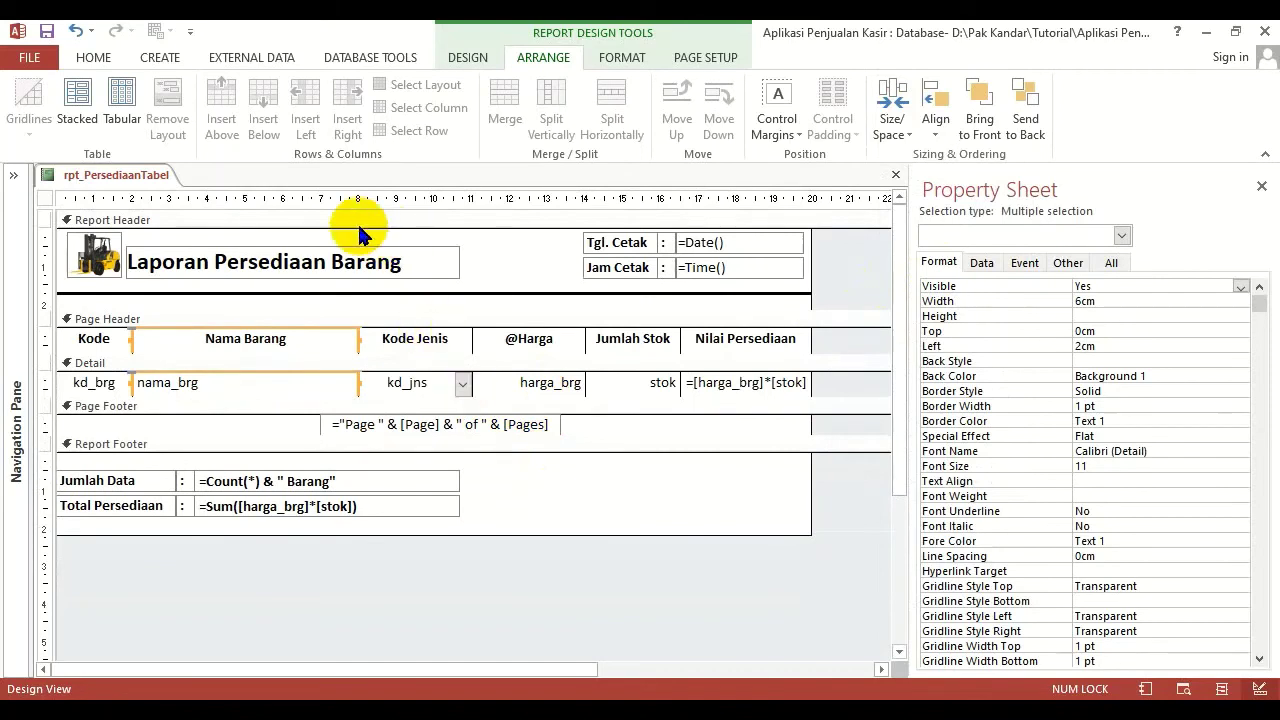
Preview the report full-size, examine how the cell borders meet across the columns, and return to Design View.
click(90, 57)
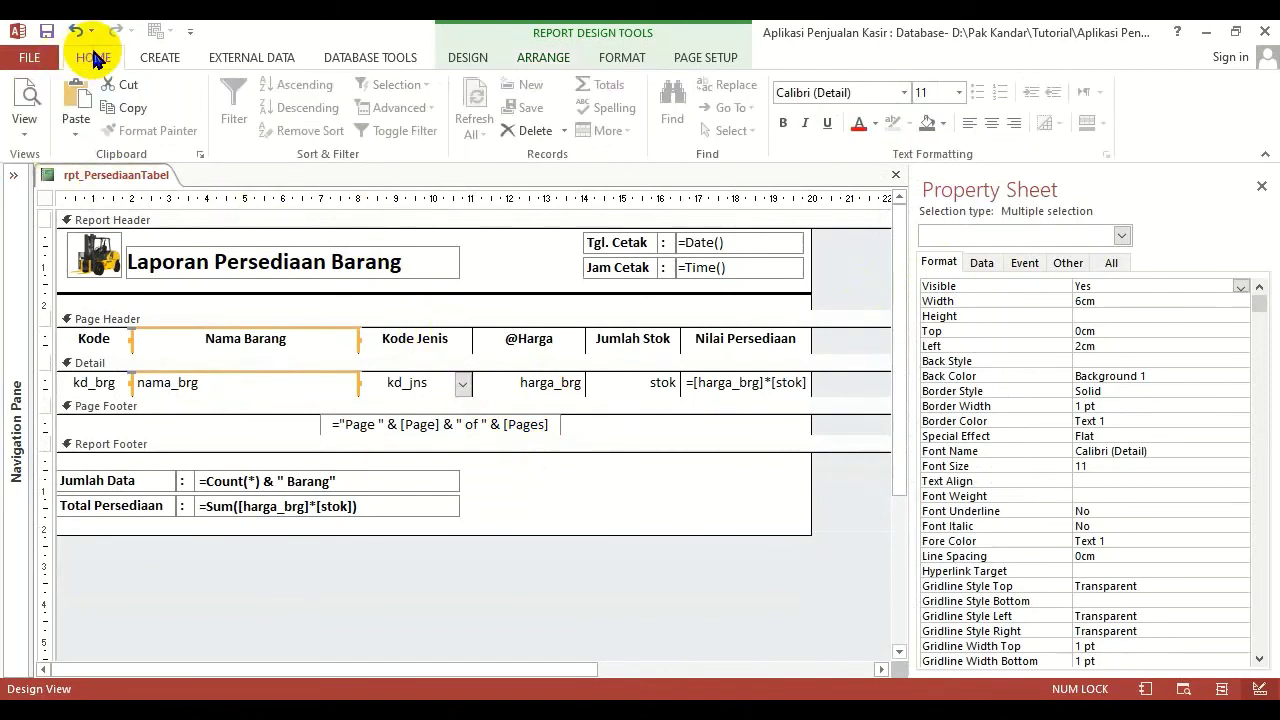
click(578, 470)
click(24, 105)
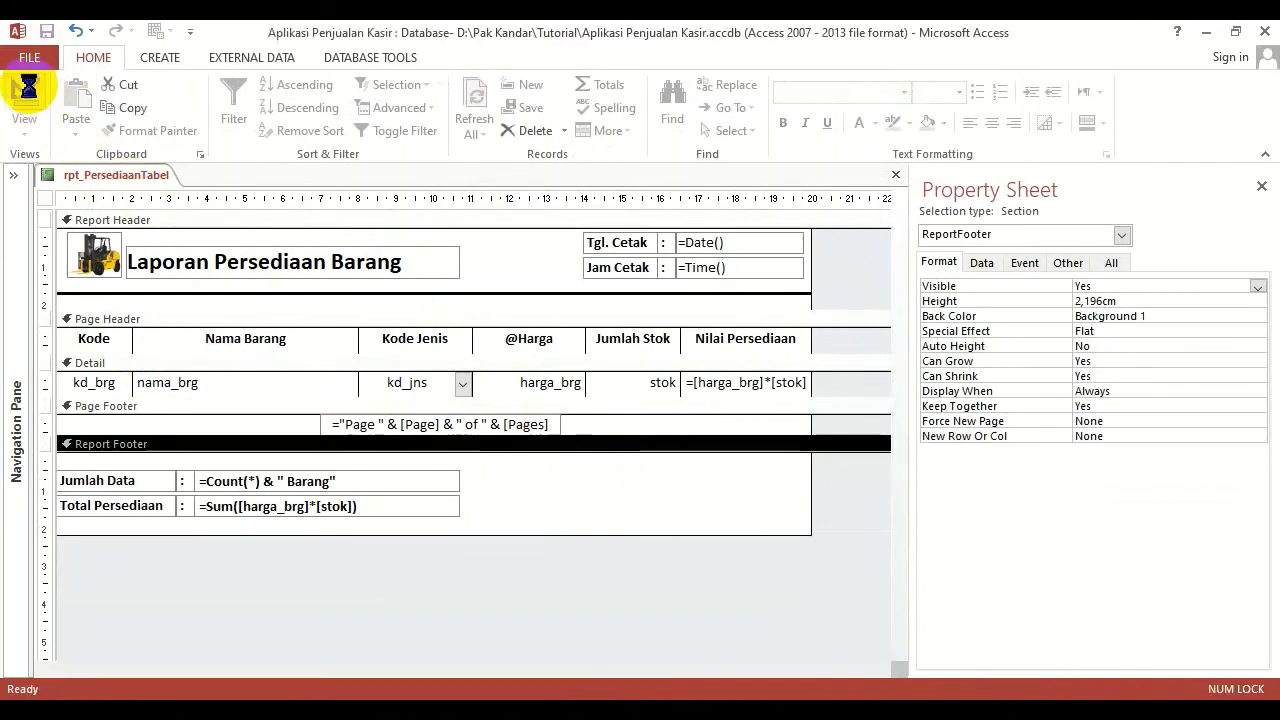
click(416, 203)
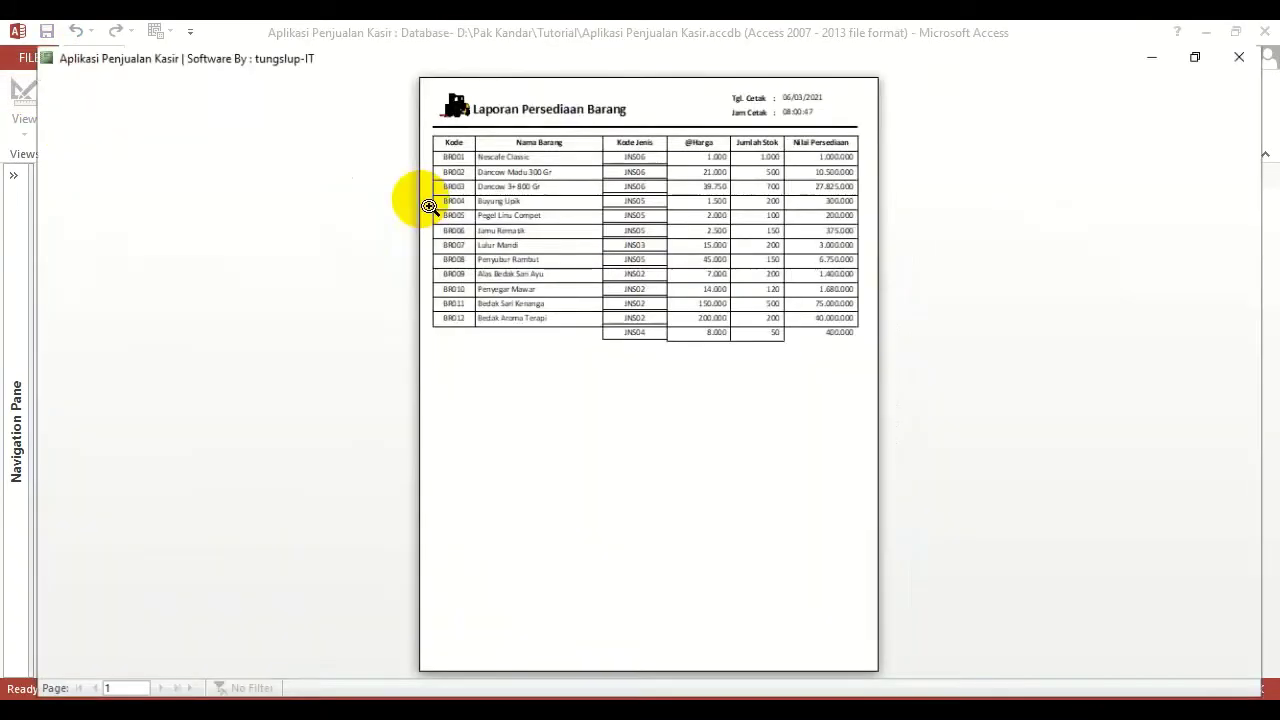
click(586, 251)
scroll(580, 280, up, 1)
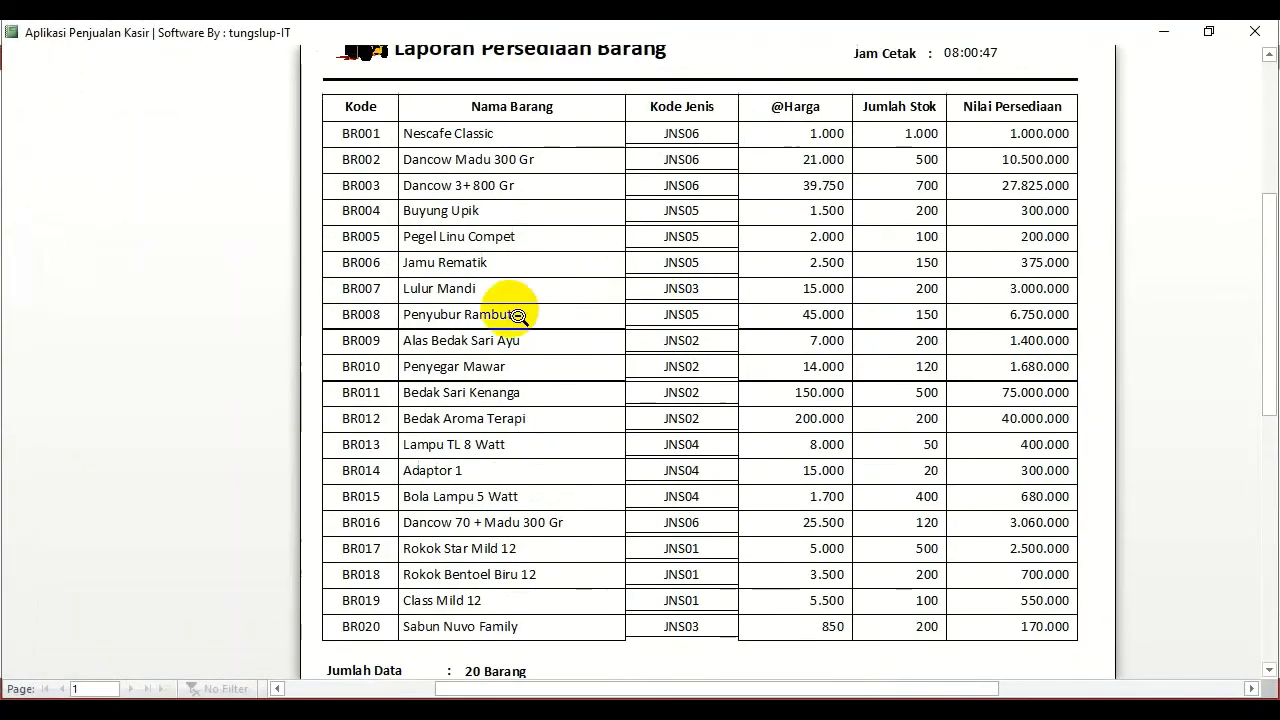
scroll(472, 348, up, 1)
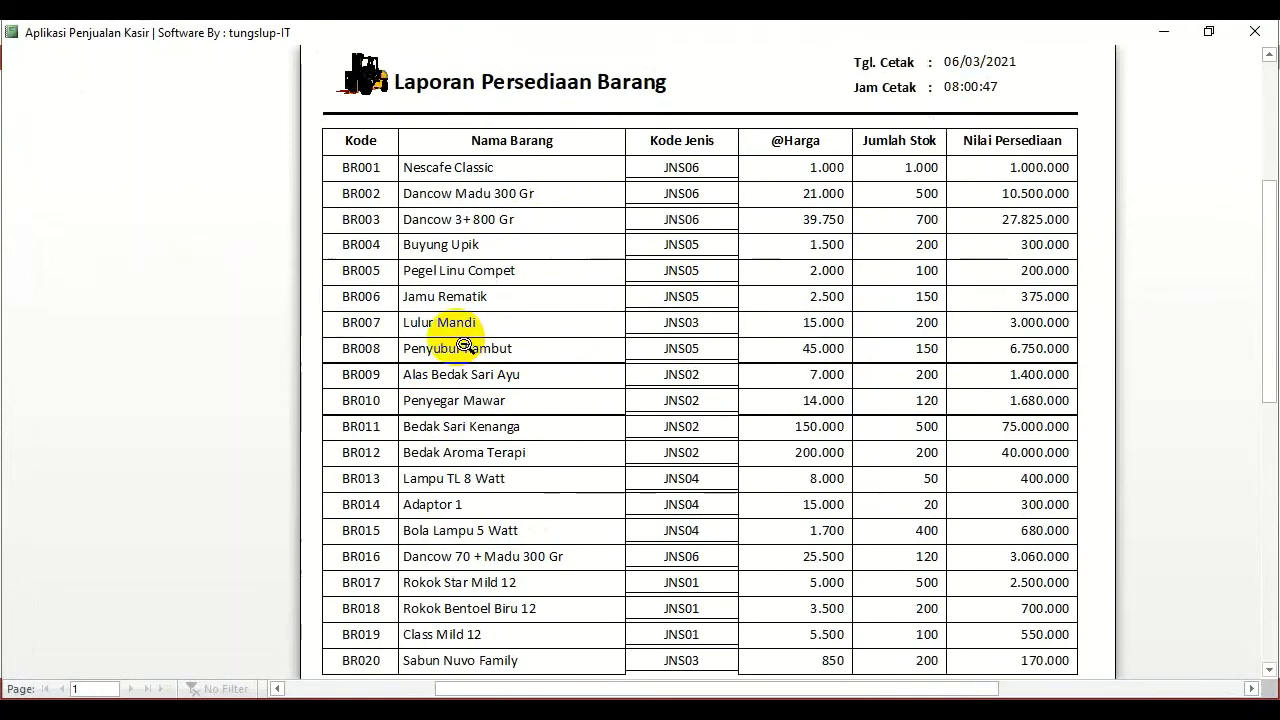
scroll(472, 348, down, 1)
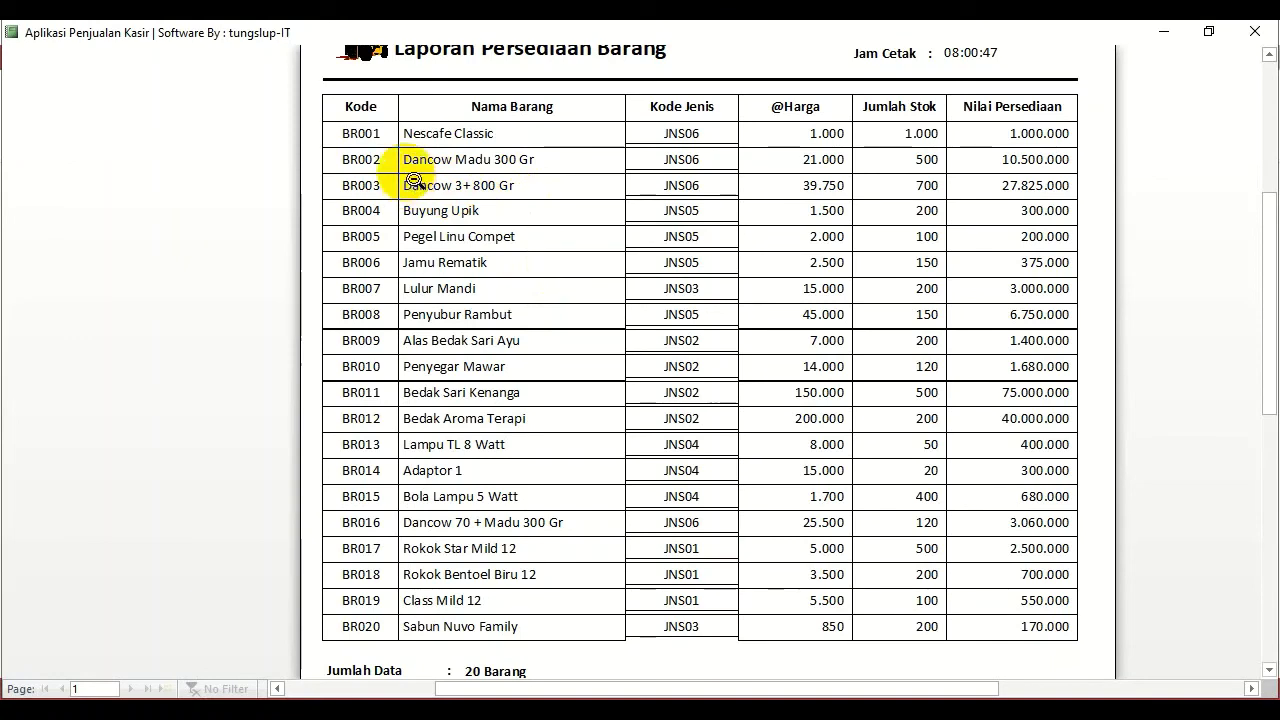
right_click(470, 135)
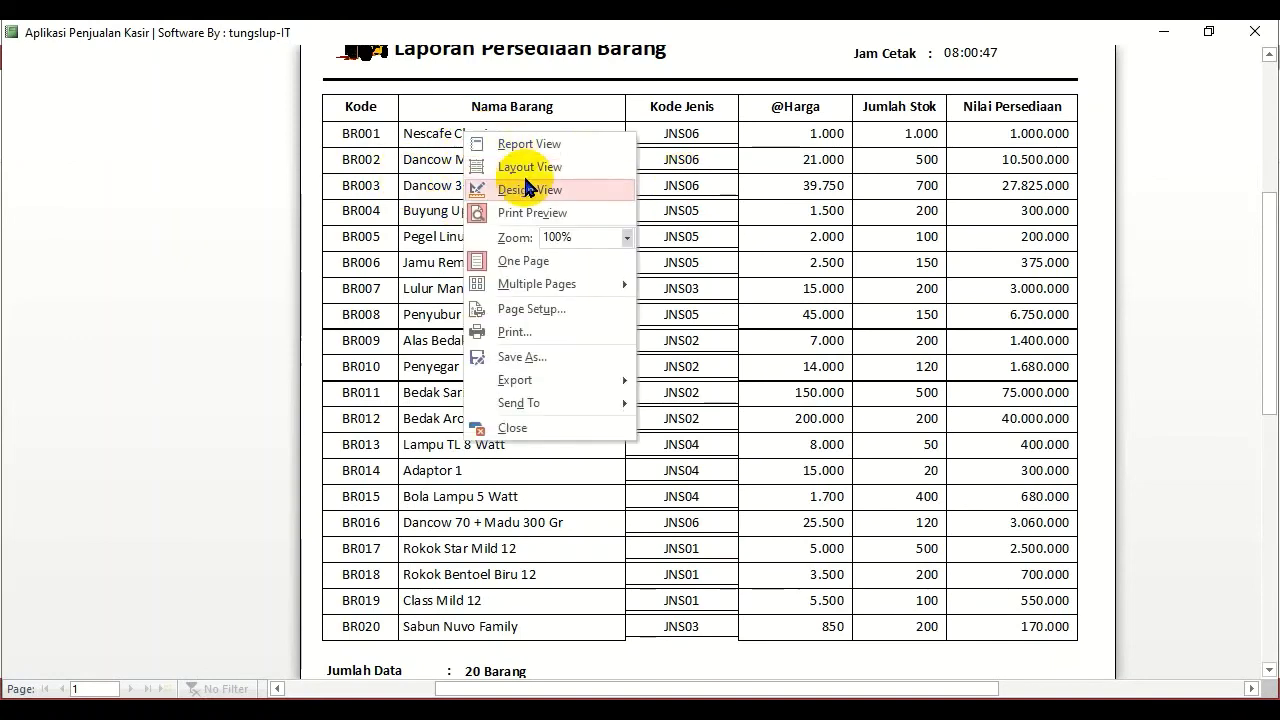
click(510, 184)
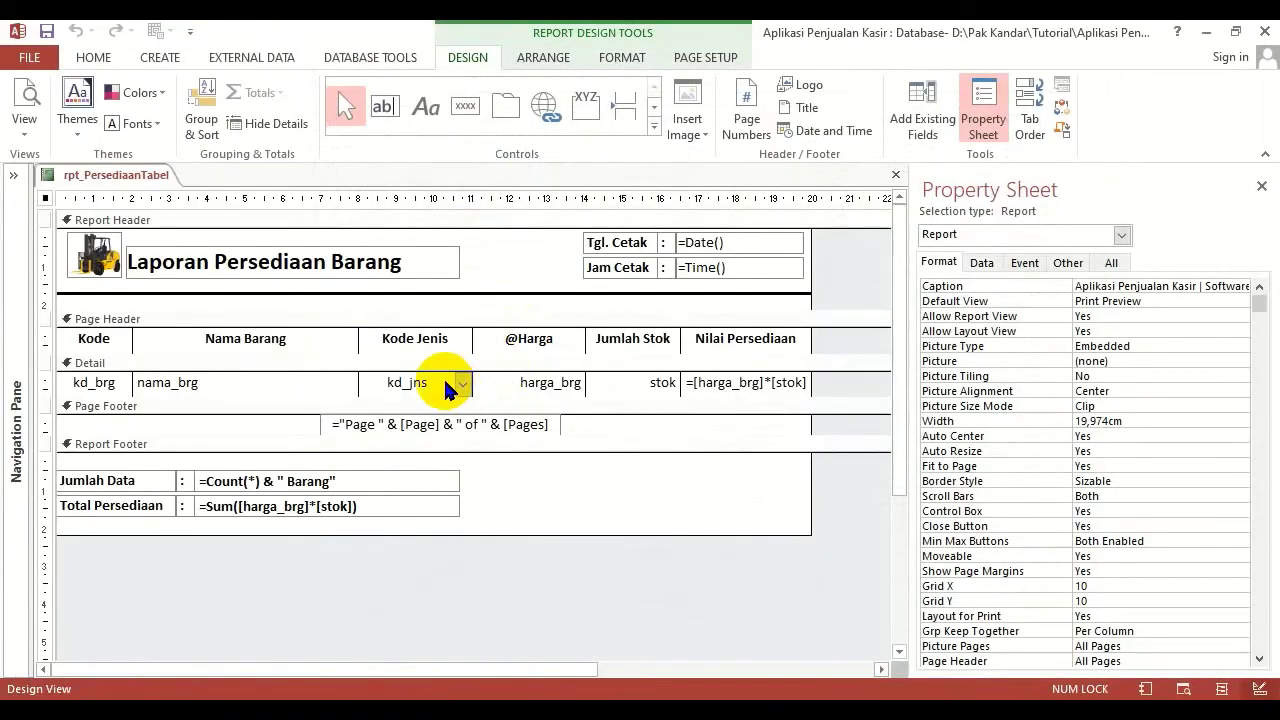
Preview the report again, zoom in on the Kode Jenis column's borders produced by the kd_jns combo box, and return to Design View.
click(414, 382)
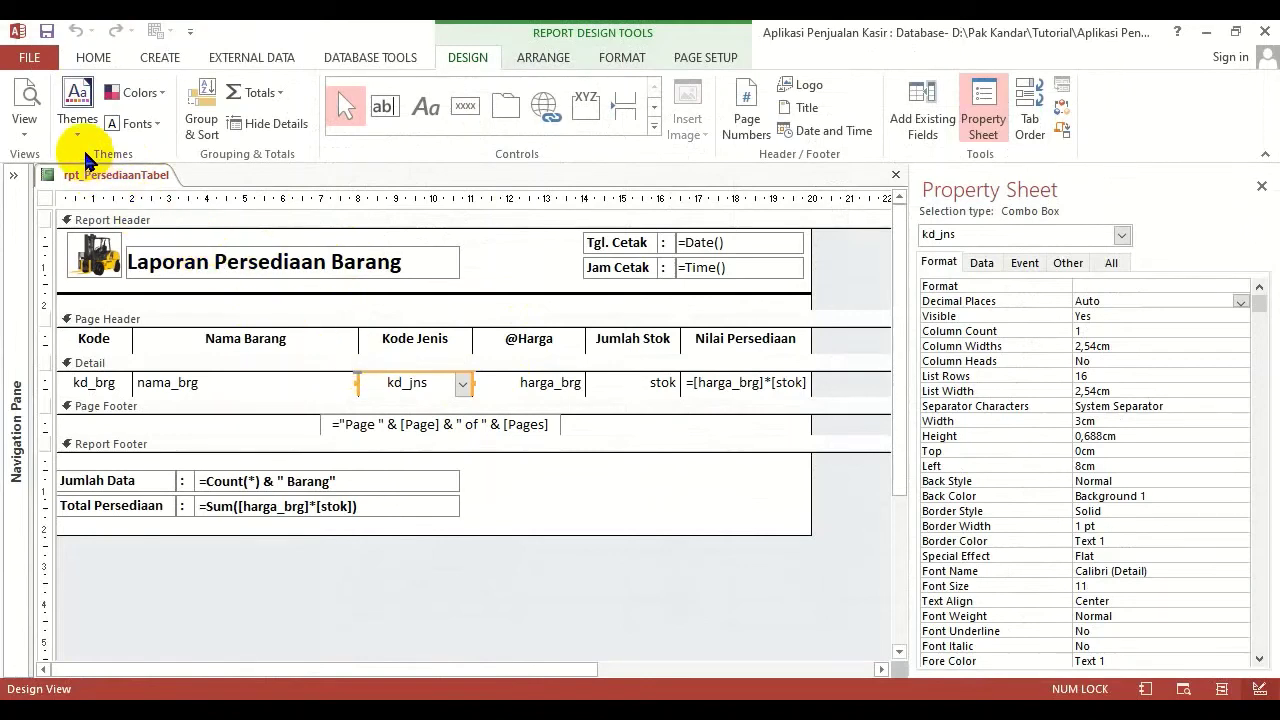
click(25, 100)
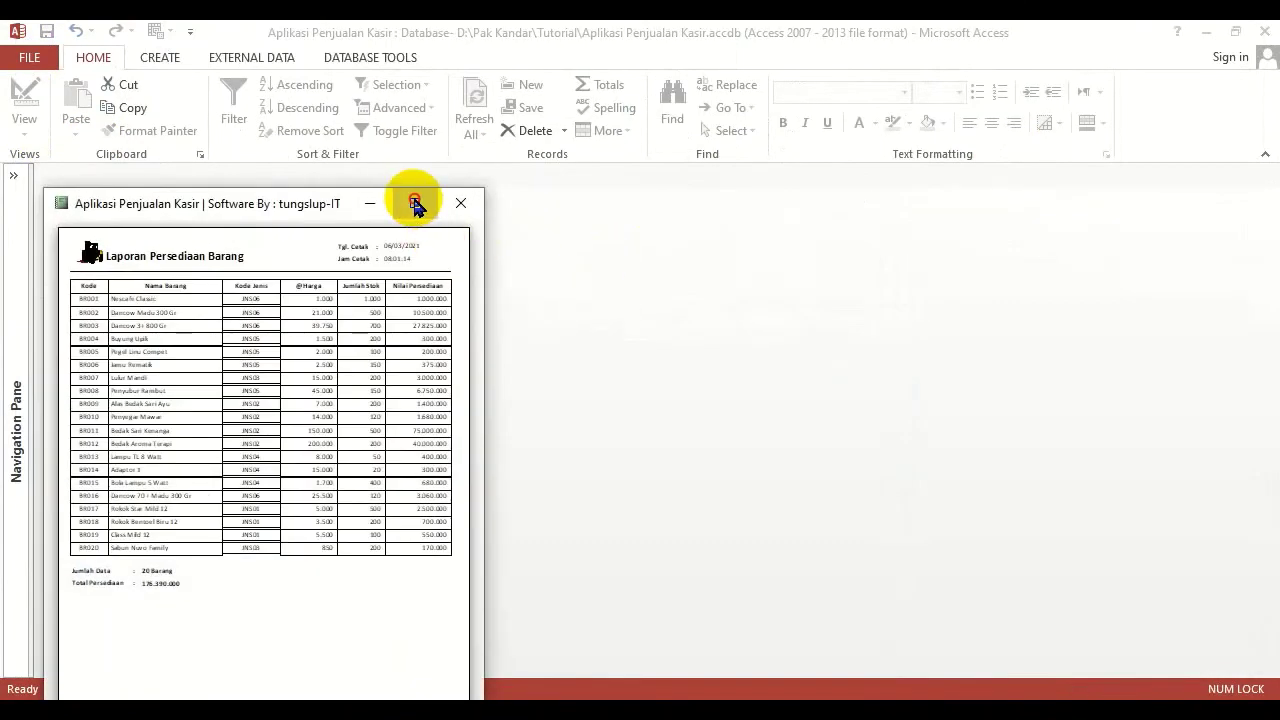
click(414, 203)
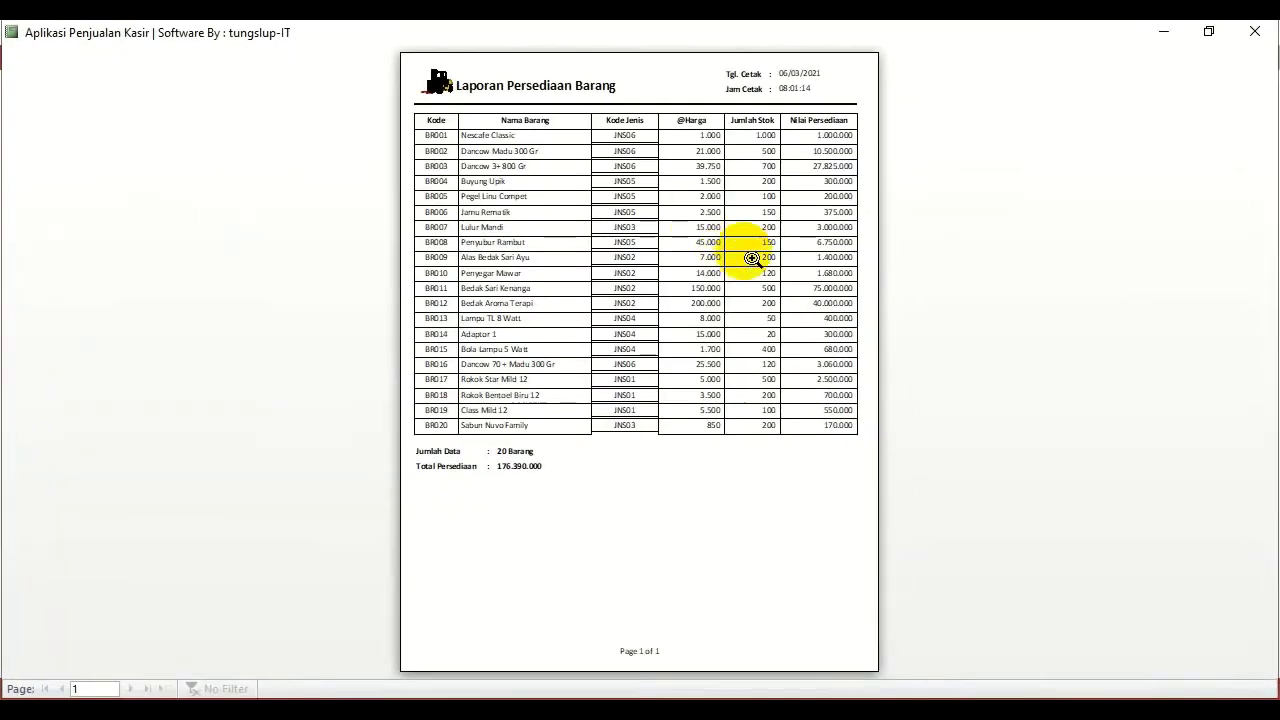
click(650, 158)
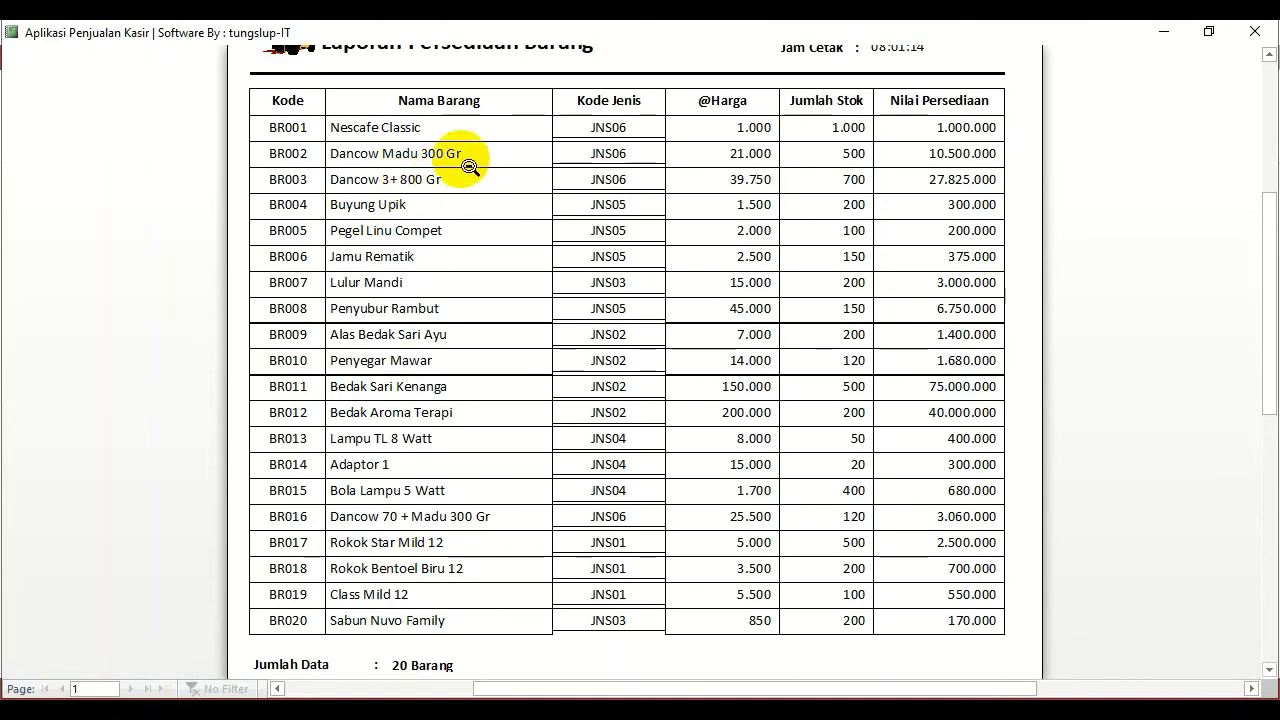
right_click(458, 130)
click(528, 192)
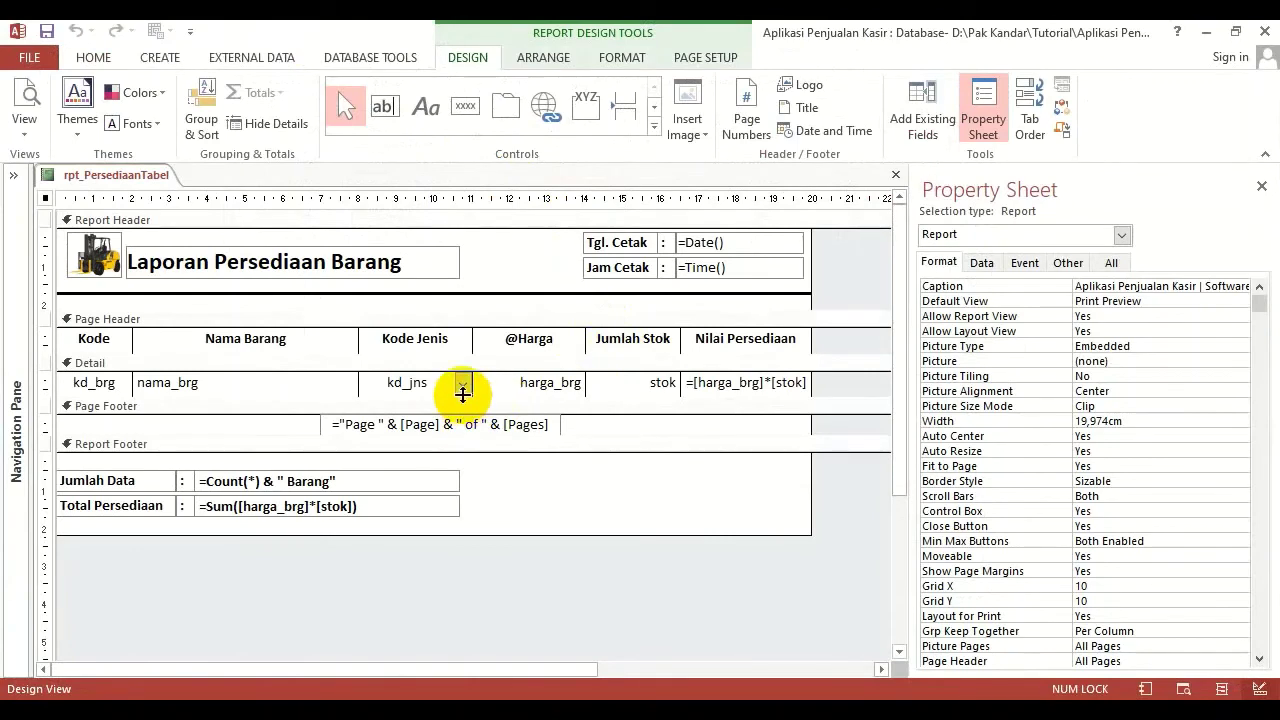
Increase the Detail section's height to about 2.25 cm to make free space below its row of controls.
drag(463, 393, 489, 451)
click(534, 387)
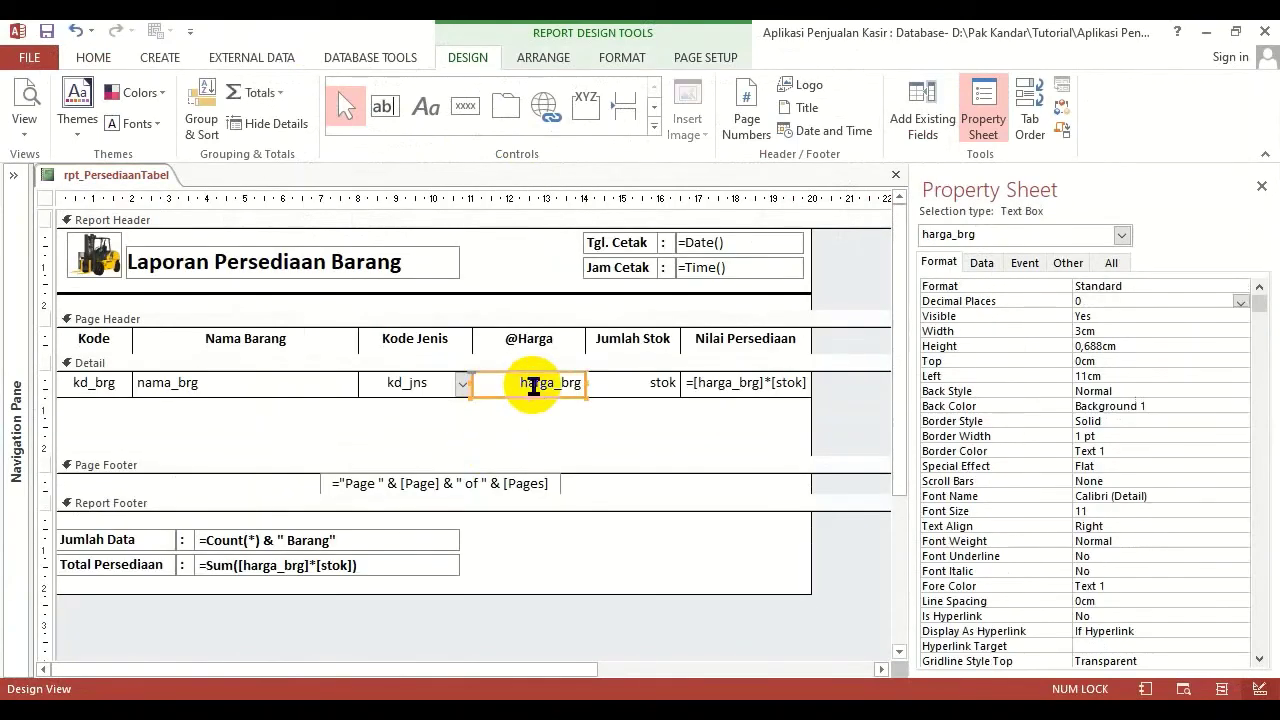
click(423, 385)
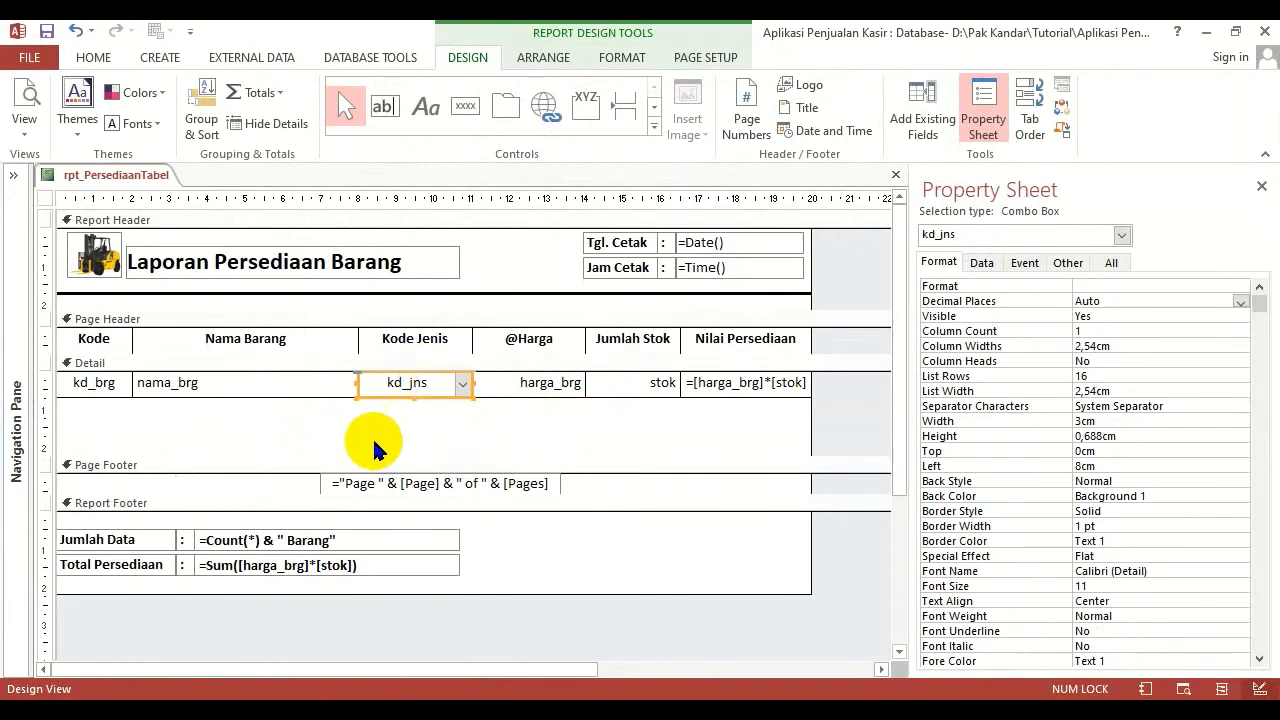
click(290, 418)
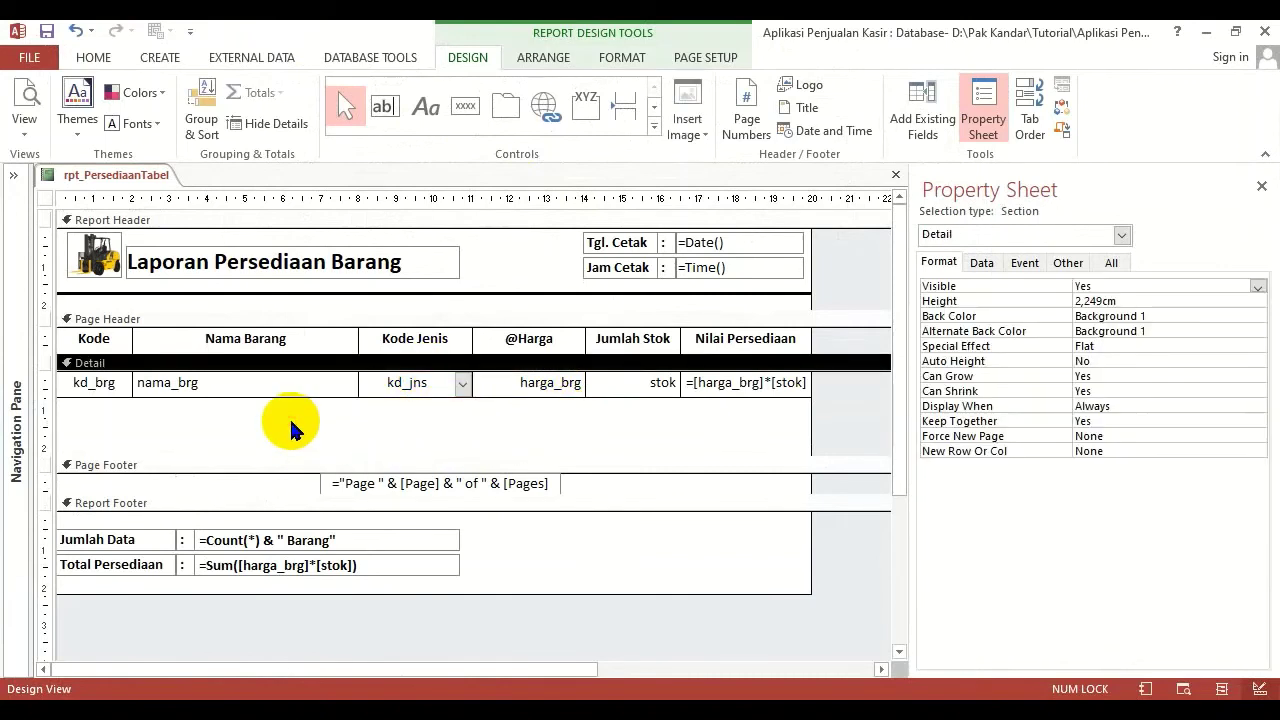
Duplicate the nama_brg text box and place the copy in the Detail section's free space beneath the kd_jns combo box.
click(266, 390)
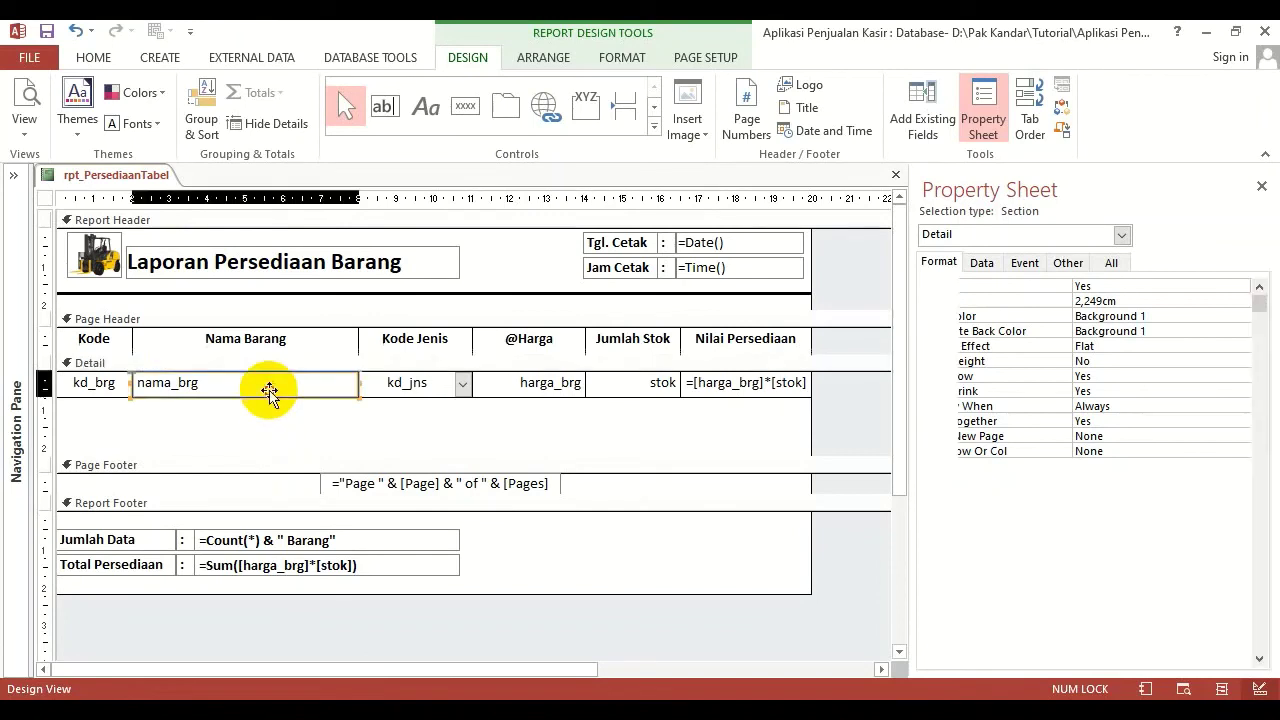
click(93, 58)
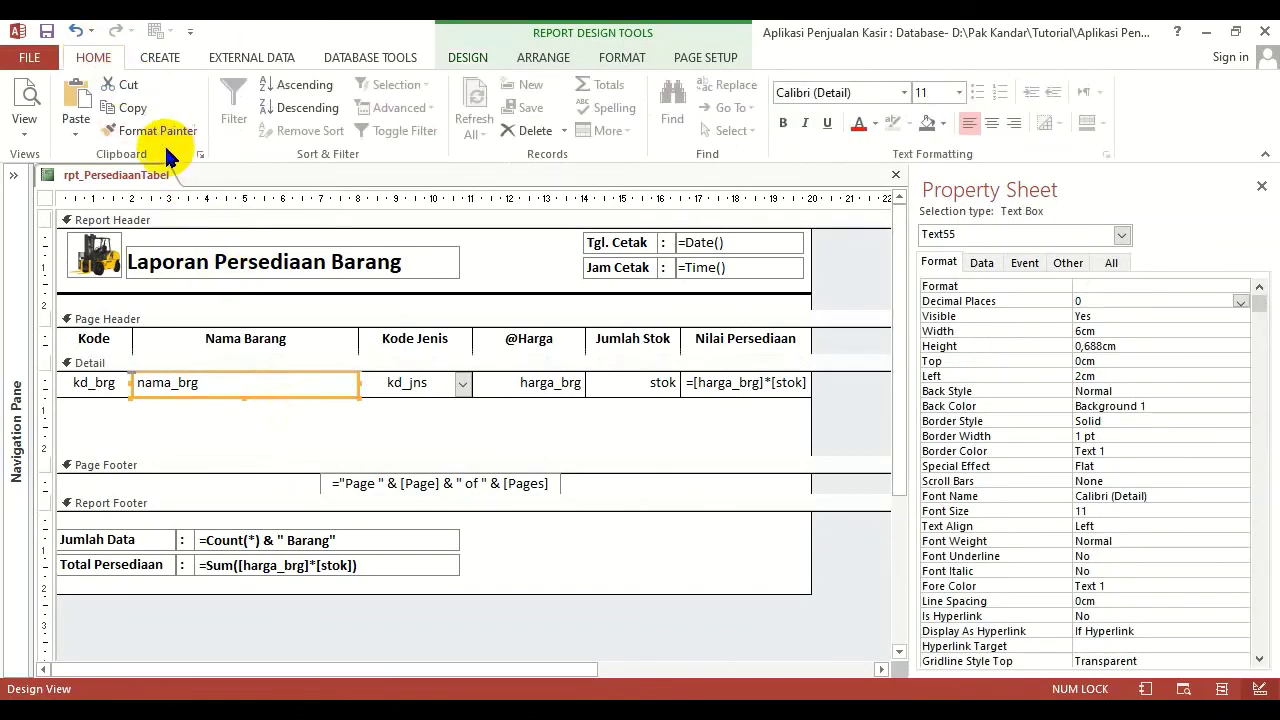
click(125, 107)
click(78, 100)
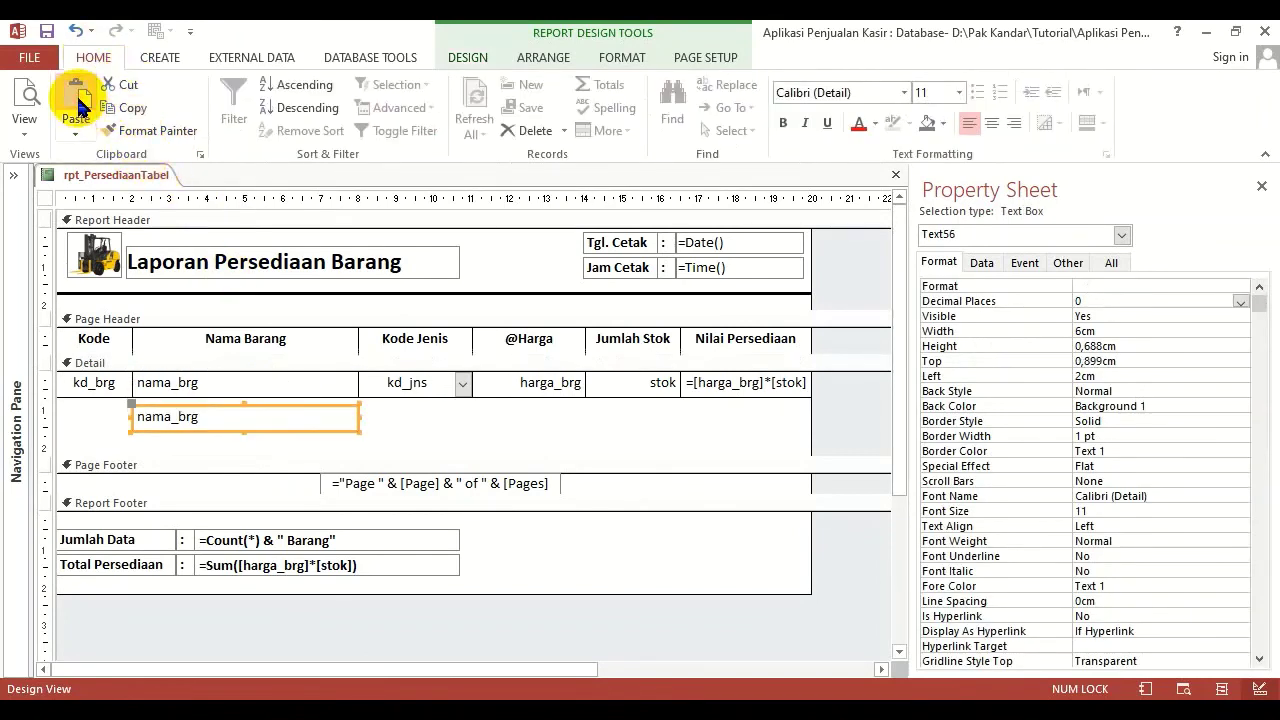
click(466, 429)
click(243, 429)
drag(243, 429, 500, 437)
Center the text of the copied text box and set its Control Source to kd_jns.
click(441, 386)
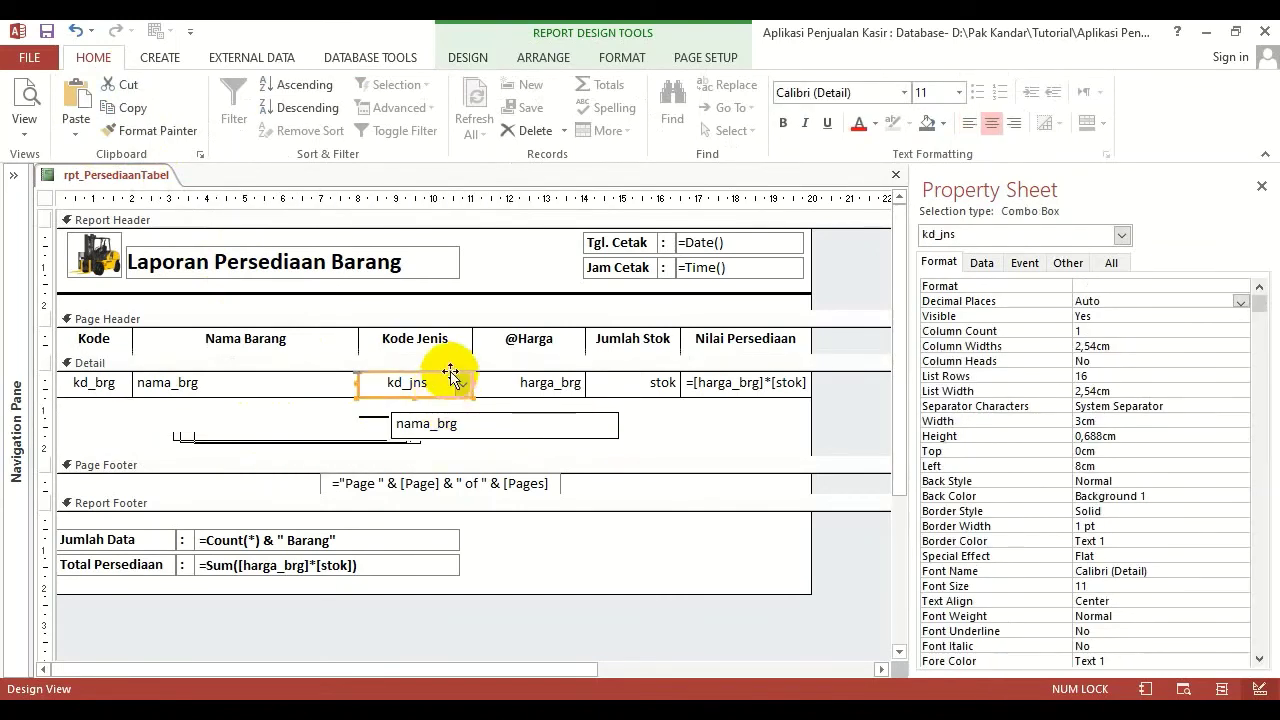
click(492, 438)
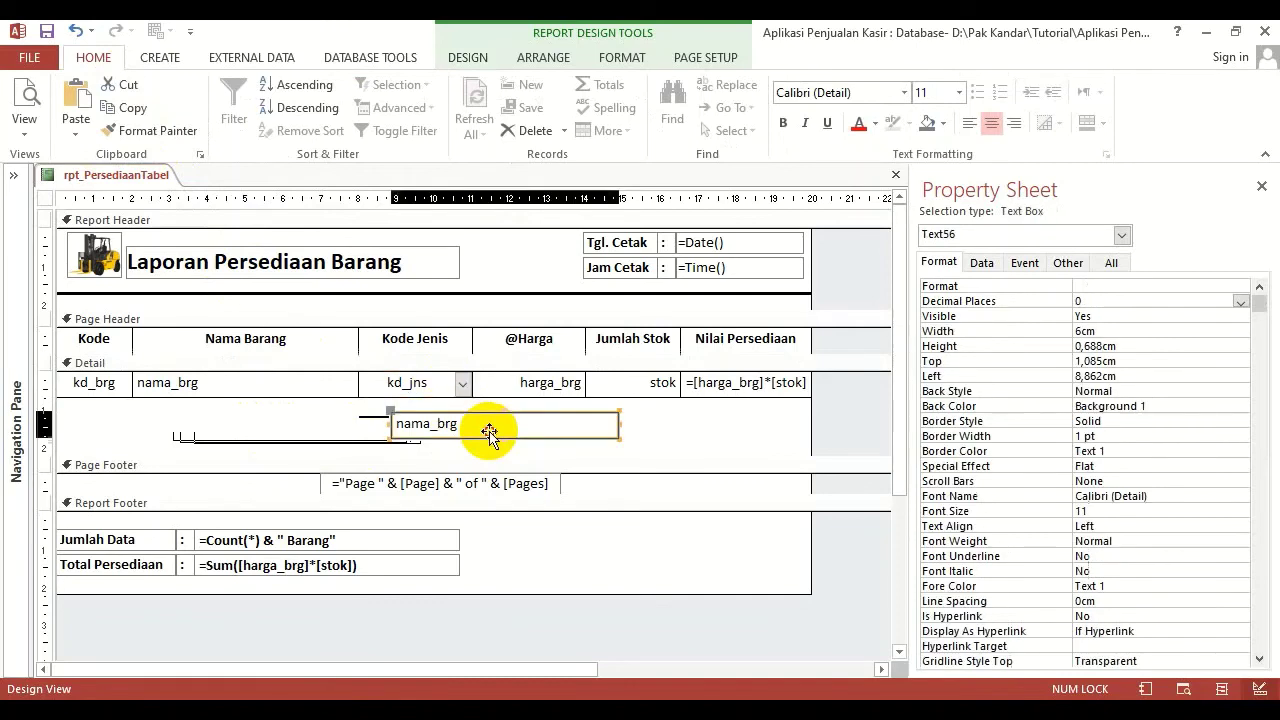
click(997, 124)
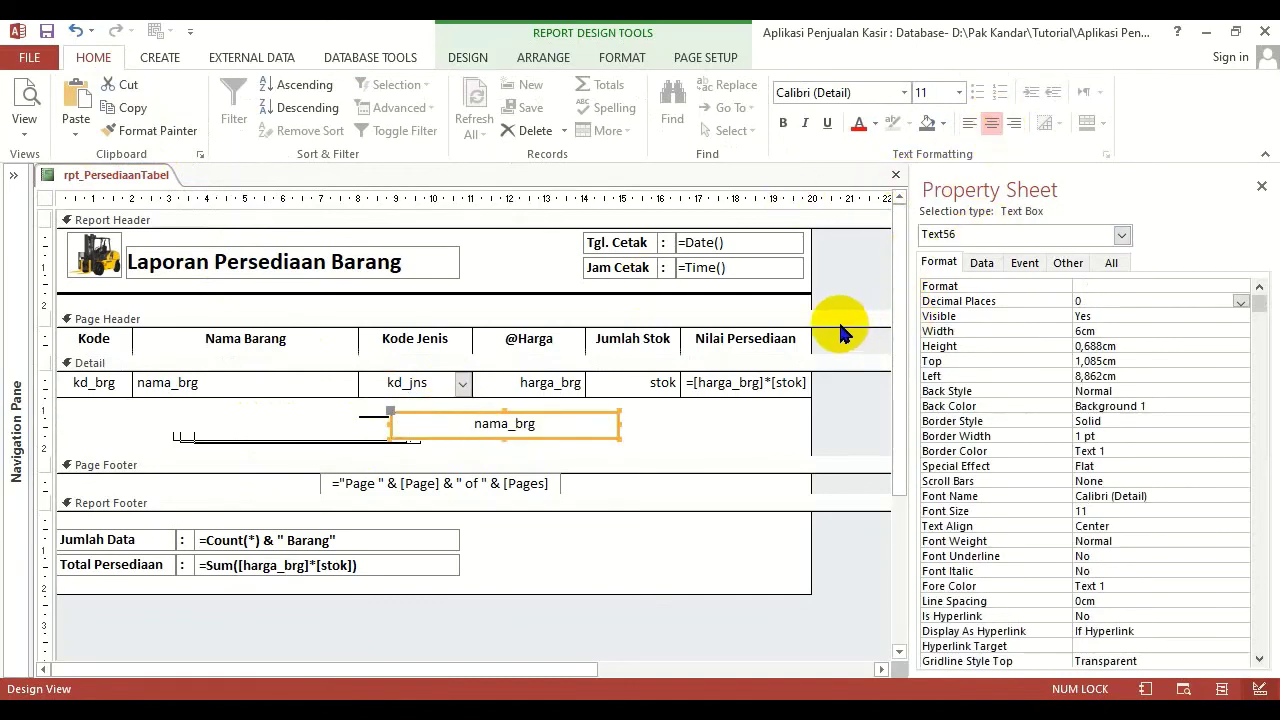
click(981, 263)
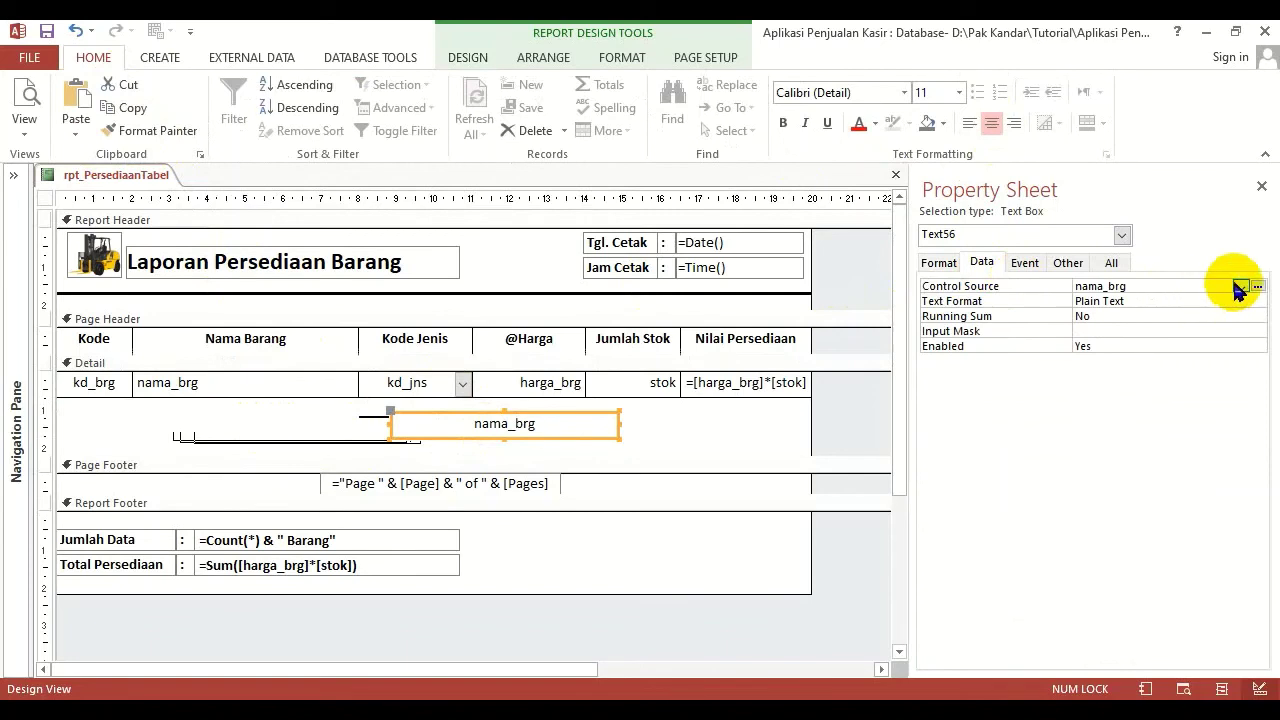
click(1240, 286)
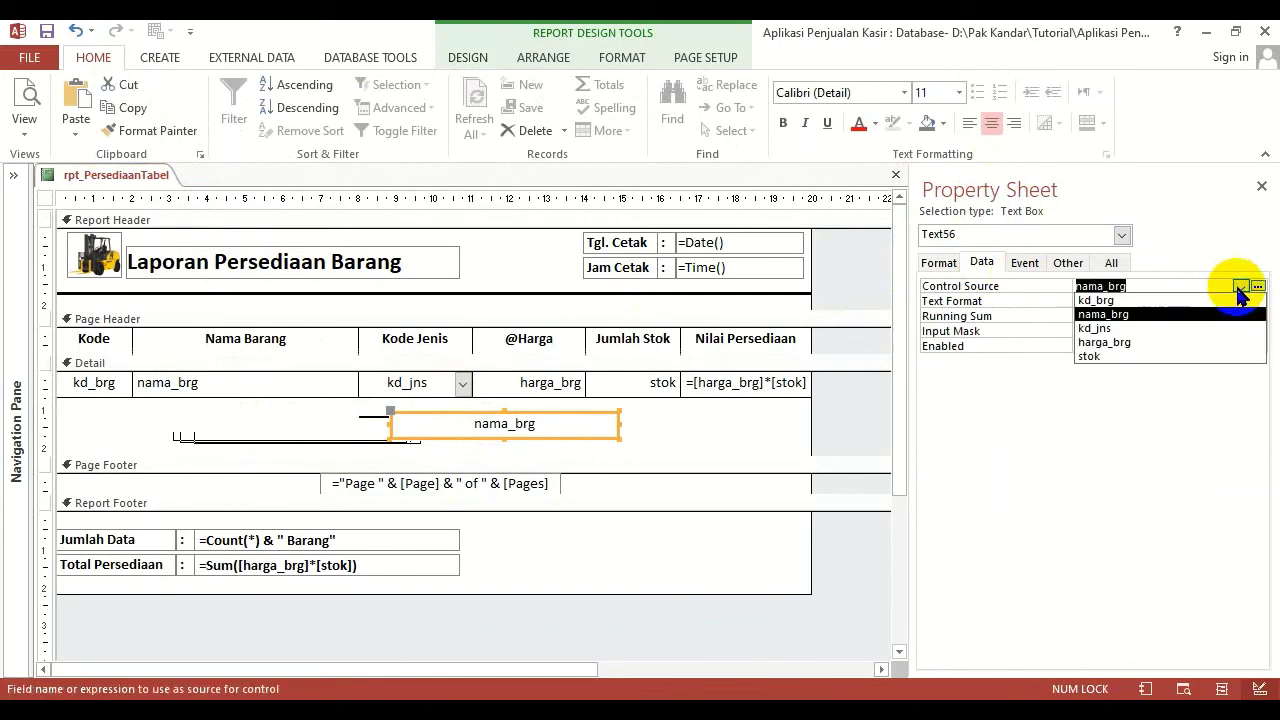
click(1097, 330)
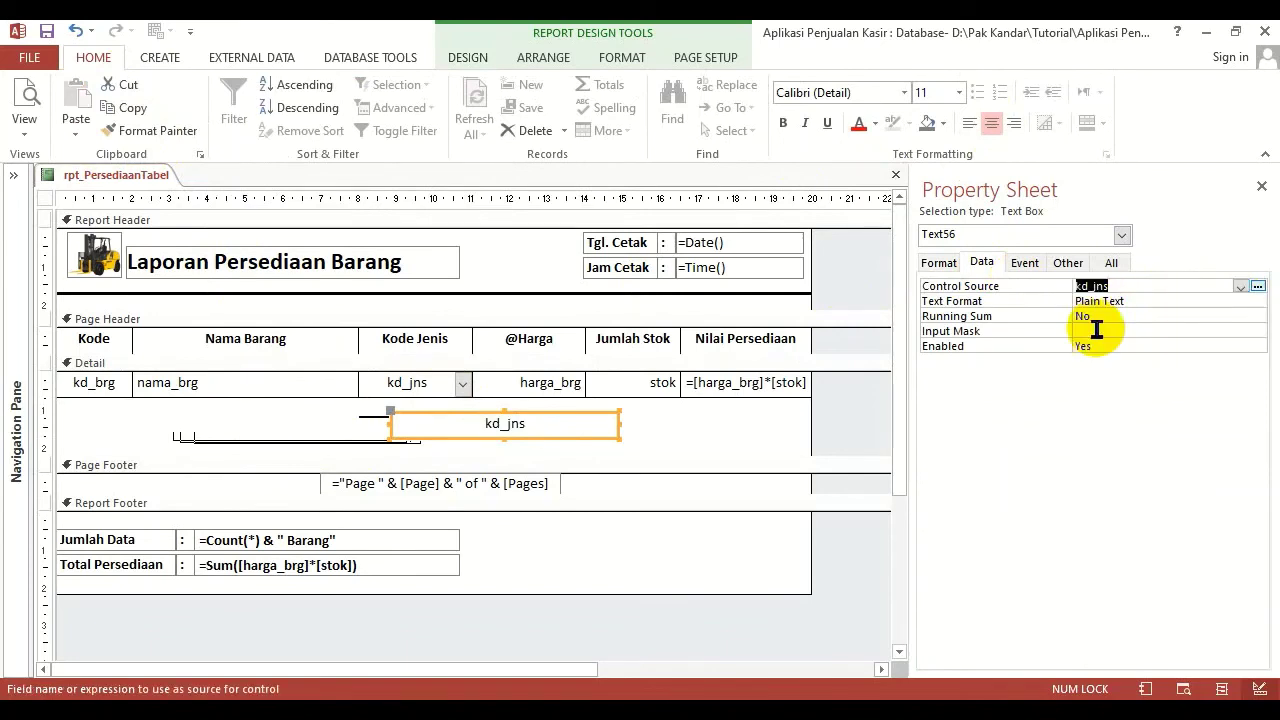
Delete the original kd_jns combo box and move the new kd_jns text box up into the Detail row.
click(441, 385)
key(Delete)
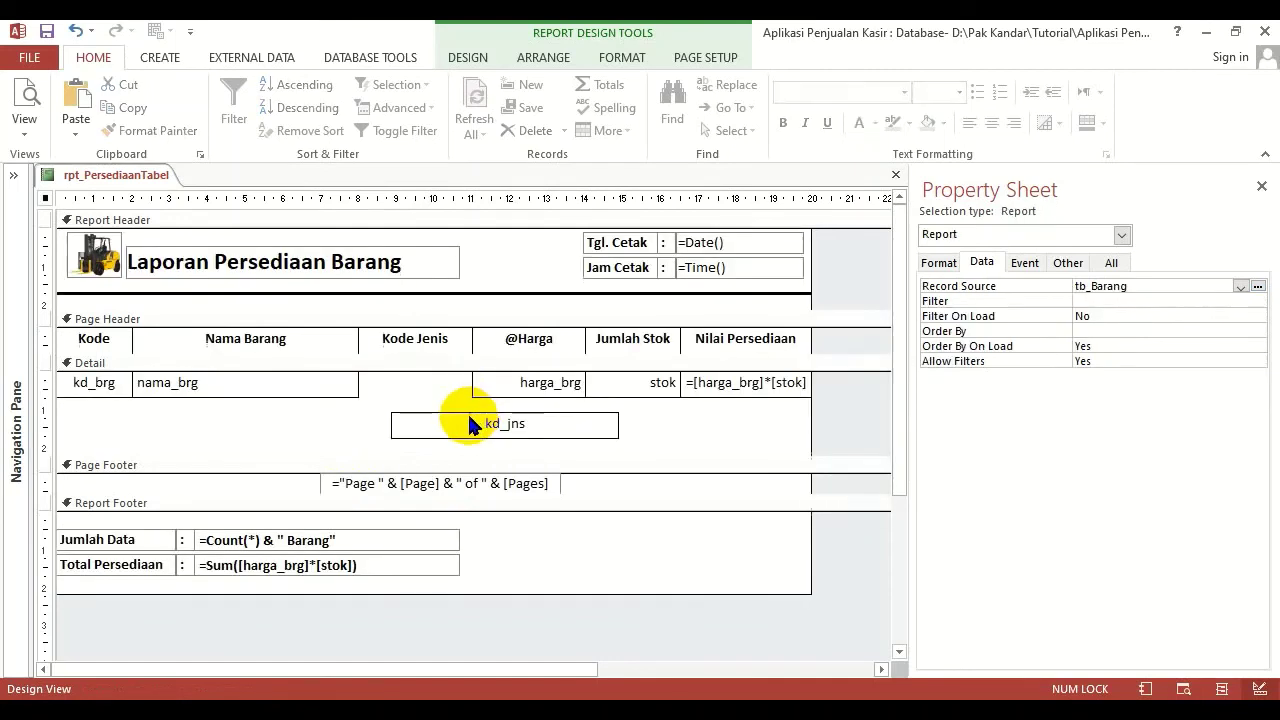
drag(470, 424, 458, 368)
Match the new kd_jns text box to the Kode Jenis label's left edge and width, and shrink the Detail section to fit its row.
shift+click(429, 338)
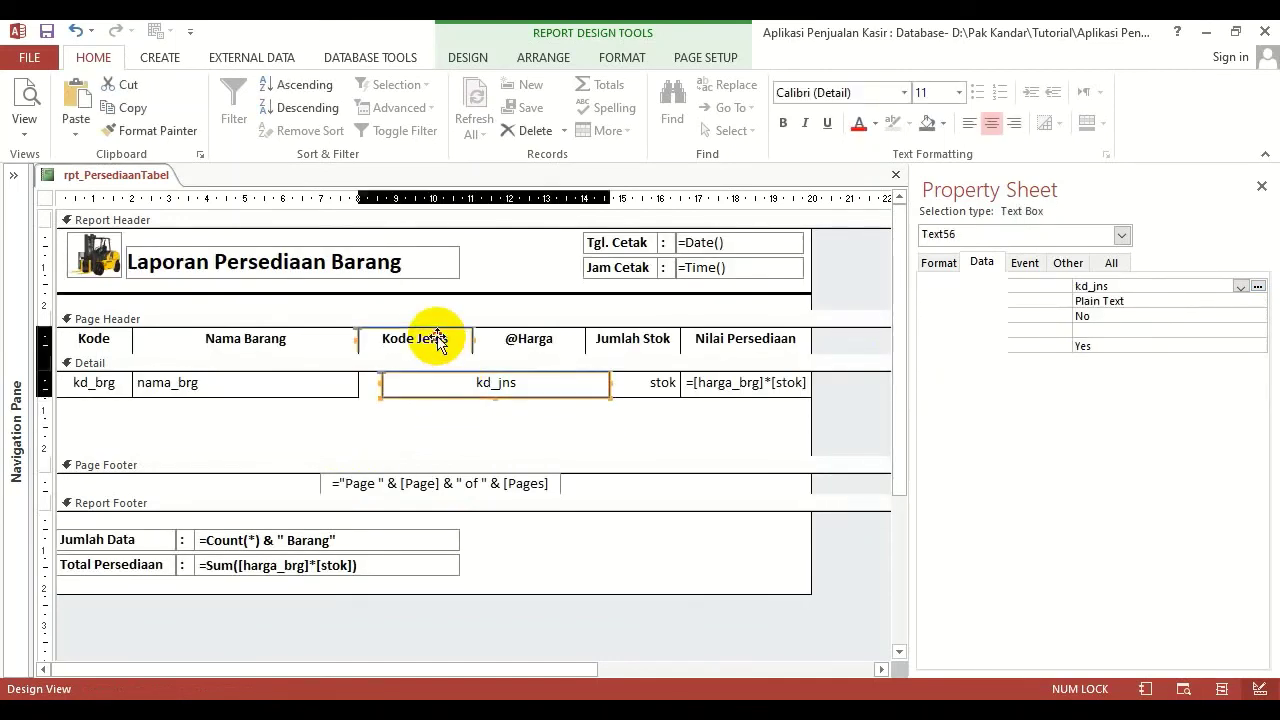
click(543, 57)
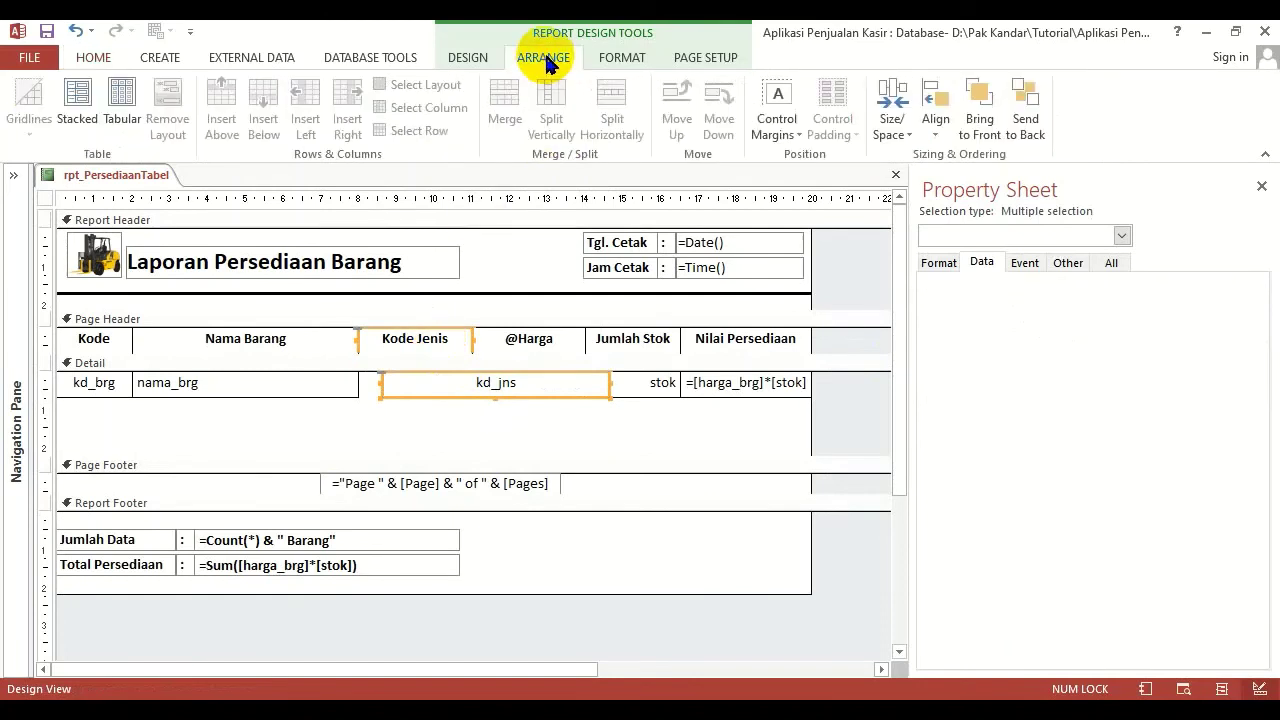
click(938, 125)
click(948, 192)
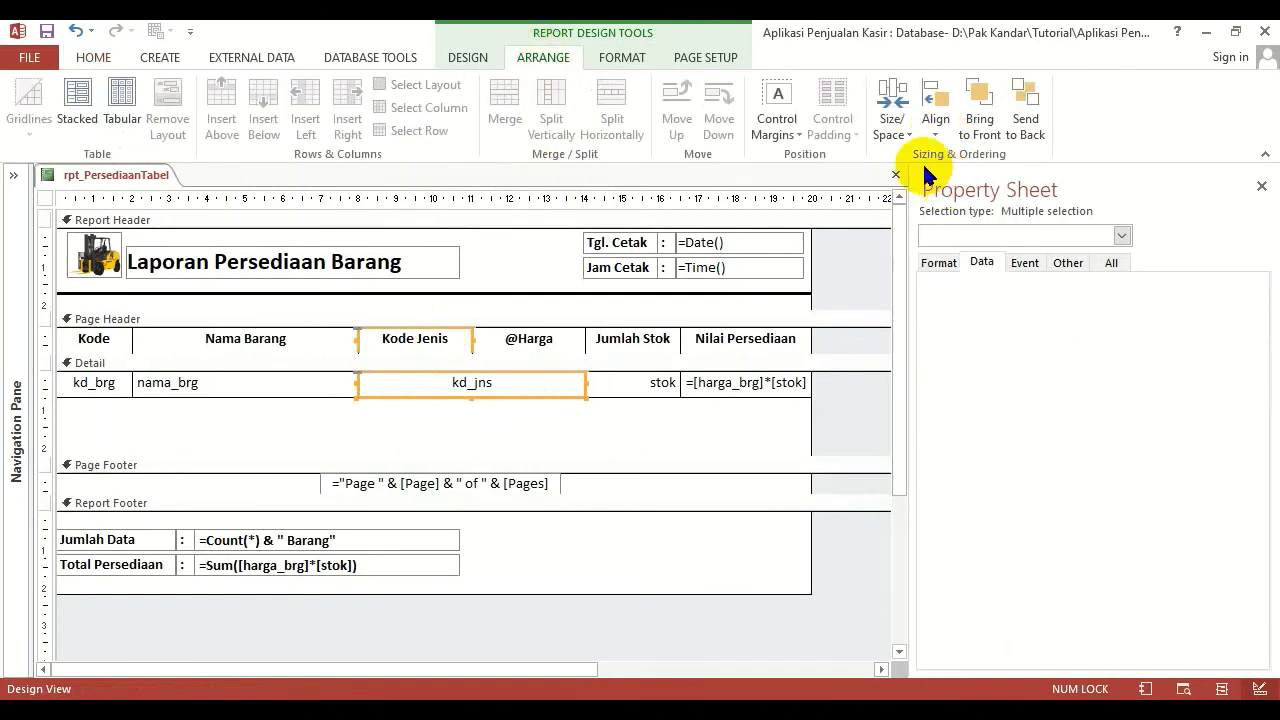
click(893, 125)
click(915, 291)
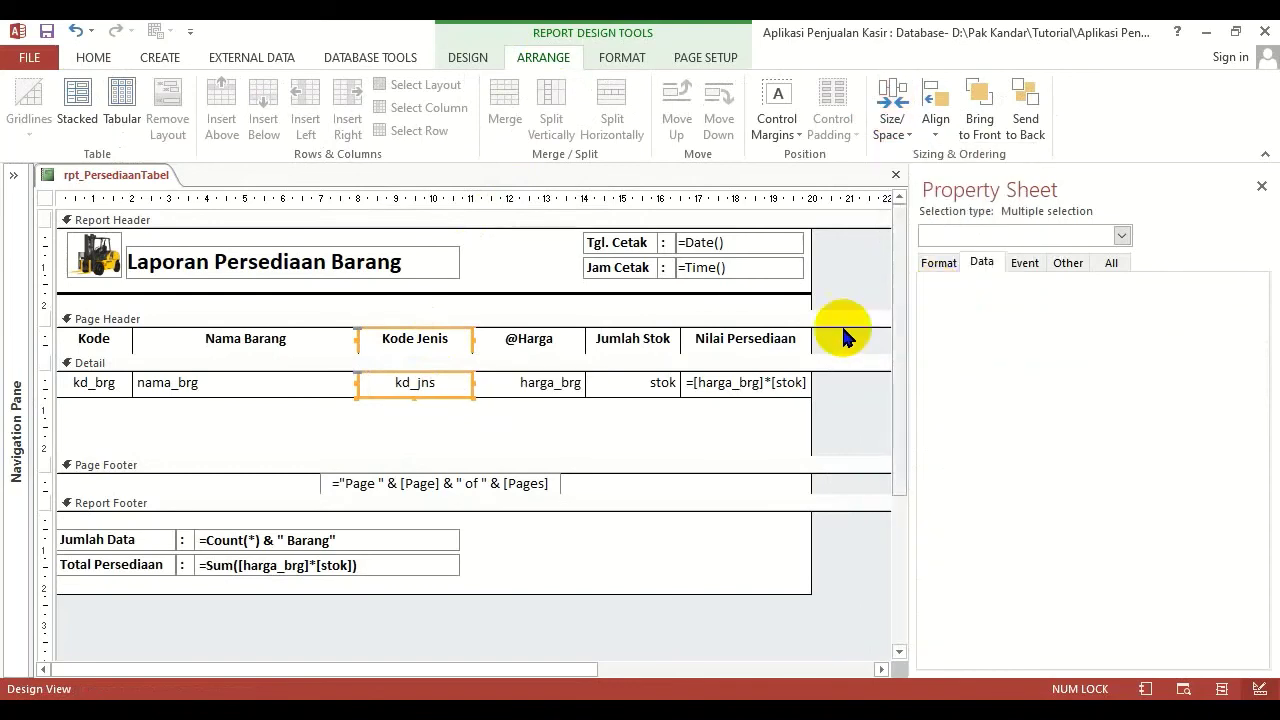
click(600, 432)
drag(569, 455, 590, 388)
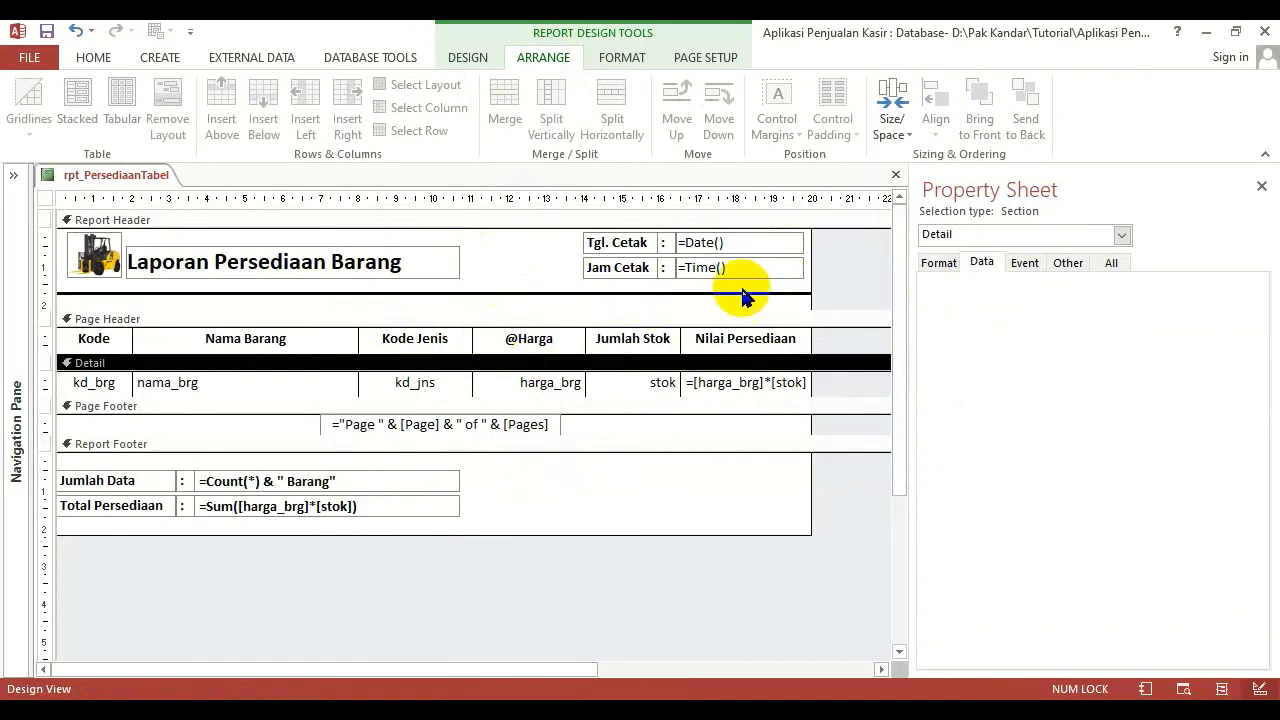
Close rpt_PersediaanTabel with its design changes saved, and reopen the report from the list of database objects.
click(896, 174)
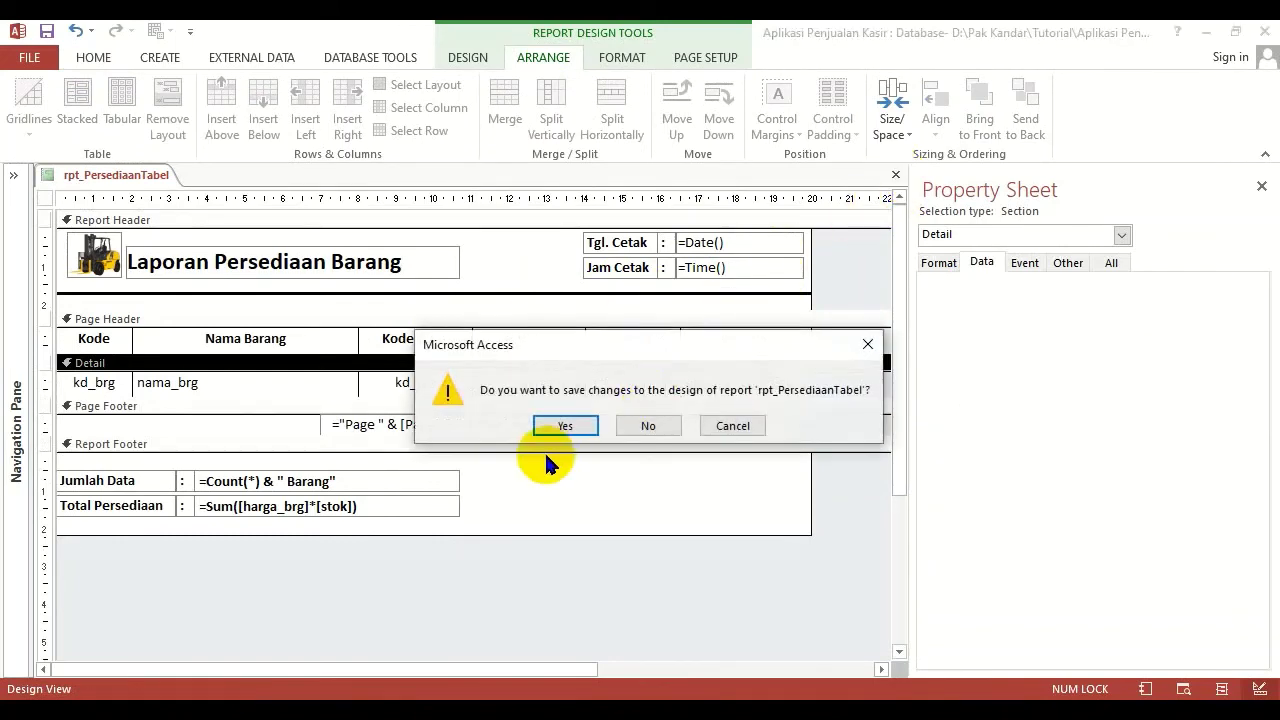
click(564, 427)
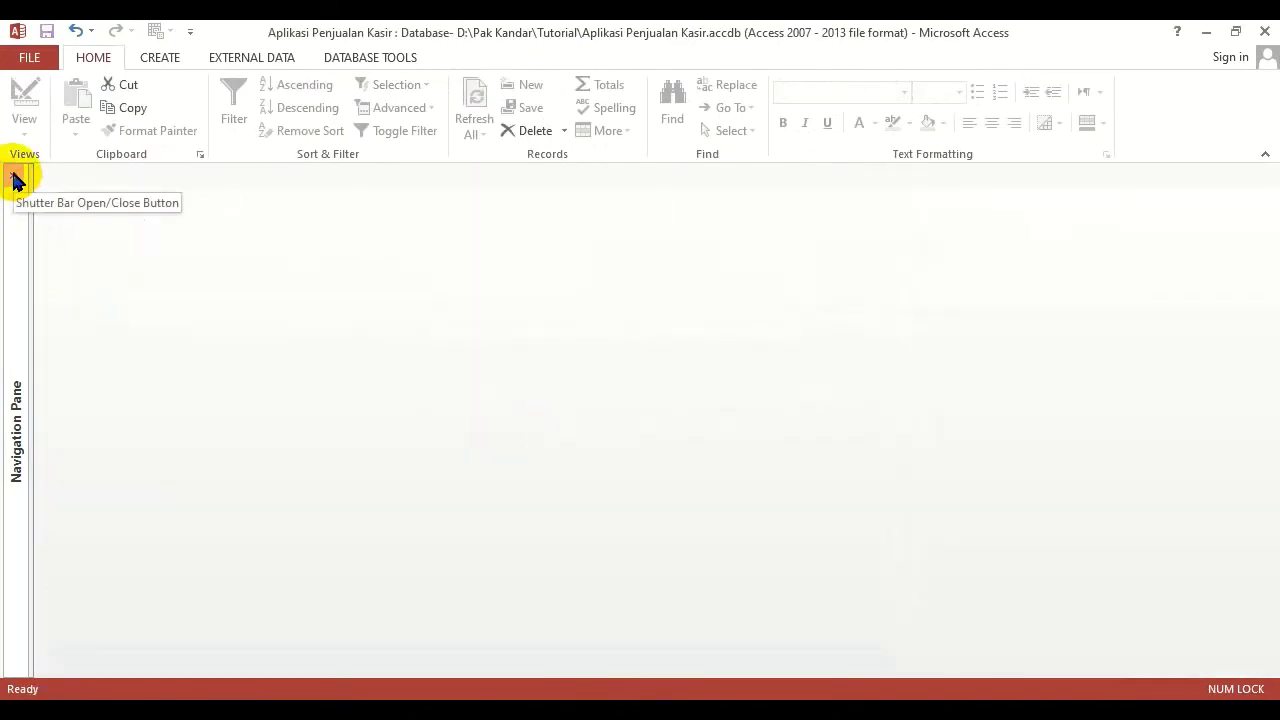
click(14, 178)
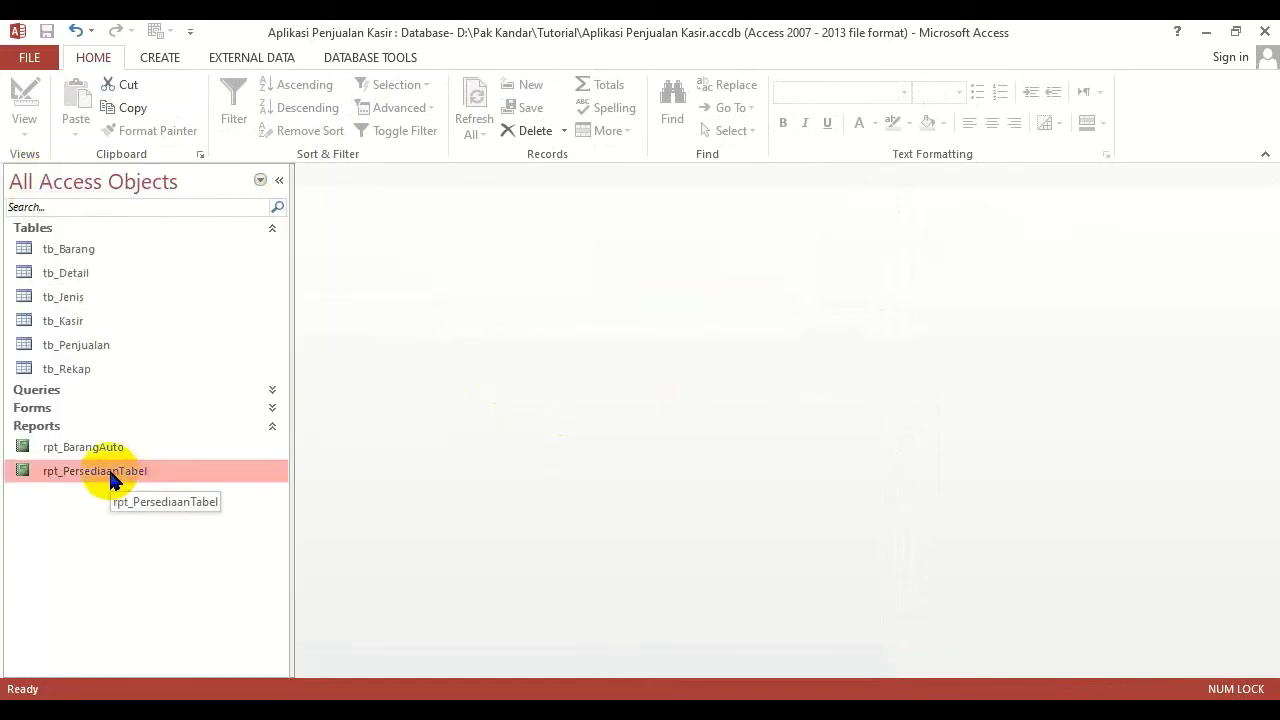
double_click(110, 478)
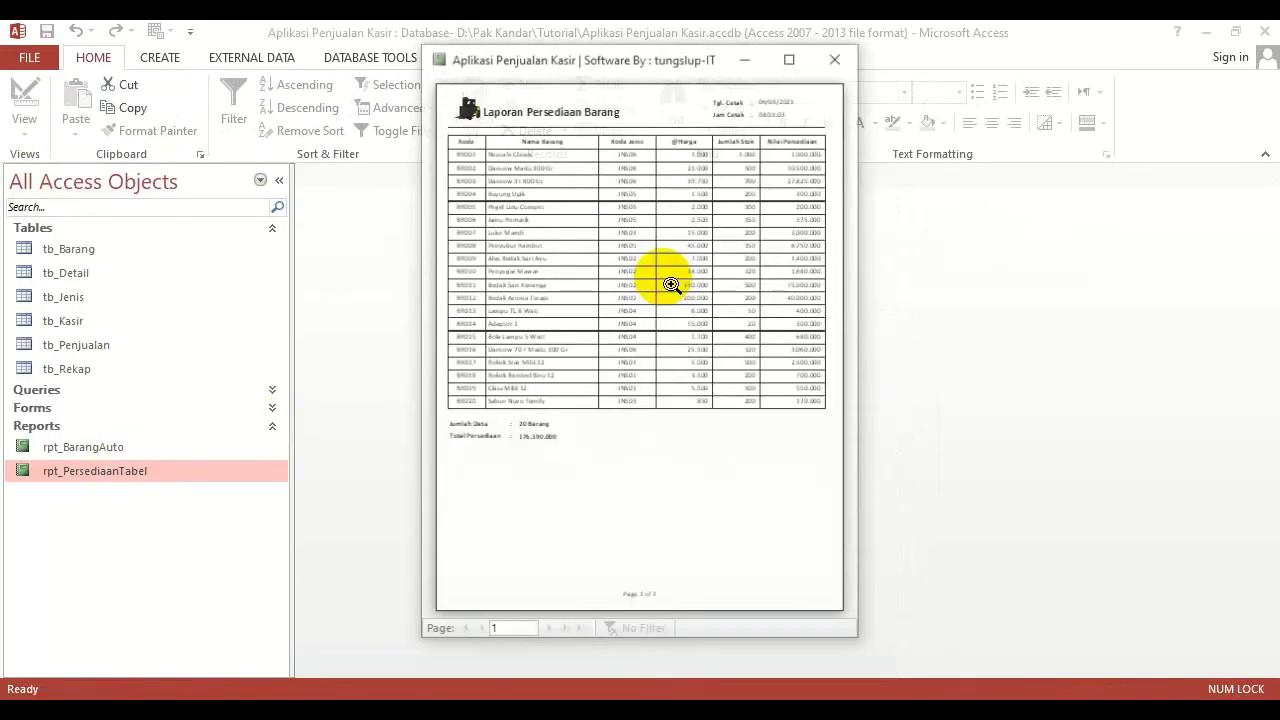
Maximize the report preview and examine the table borders, the totals rows and the page footer at close zoom.
click(789, 55)
click(691, 119)
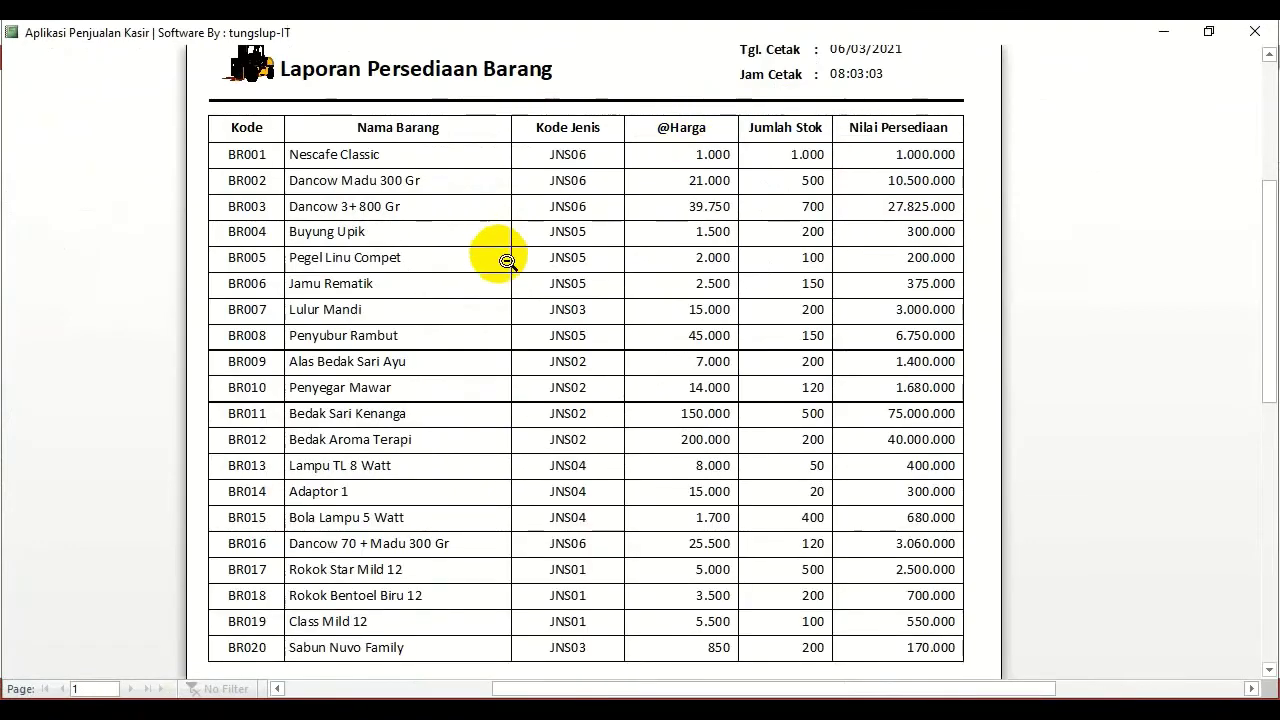
scroll(163, 367, down, 1)
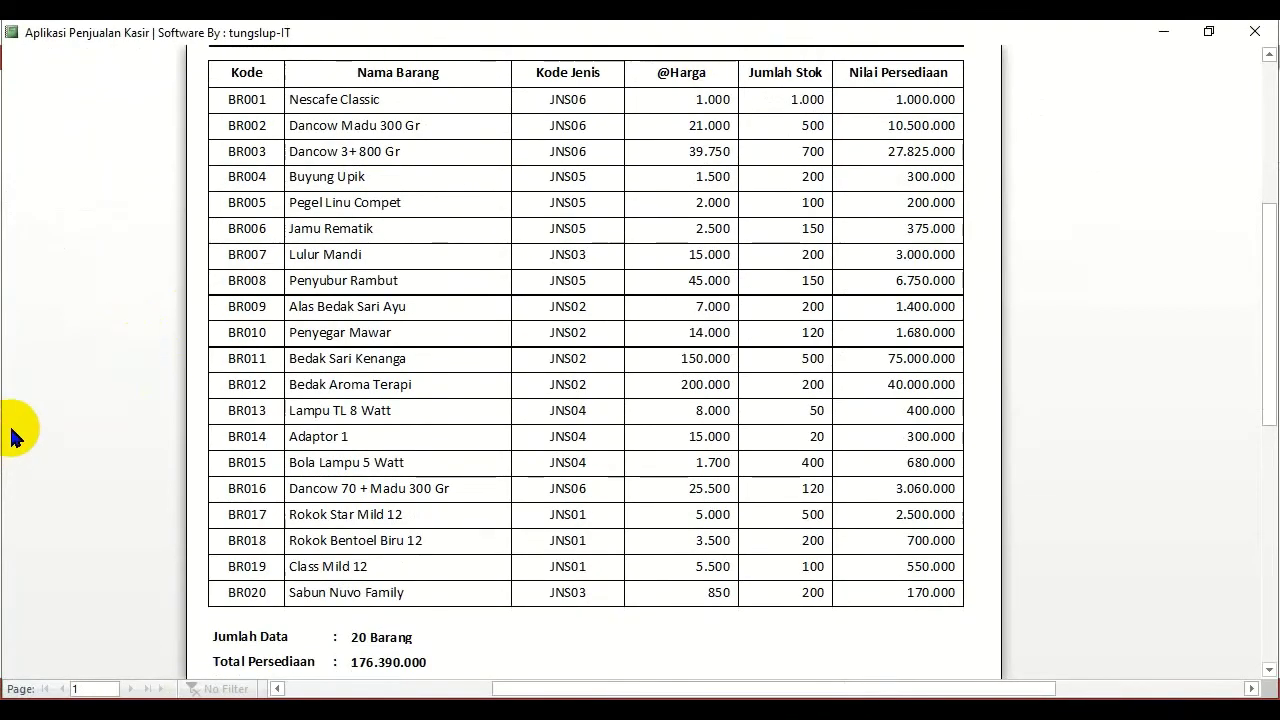
scroll(109, 380, down, 4)
scroll(119, 378, down, 2)
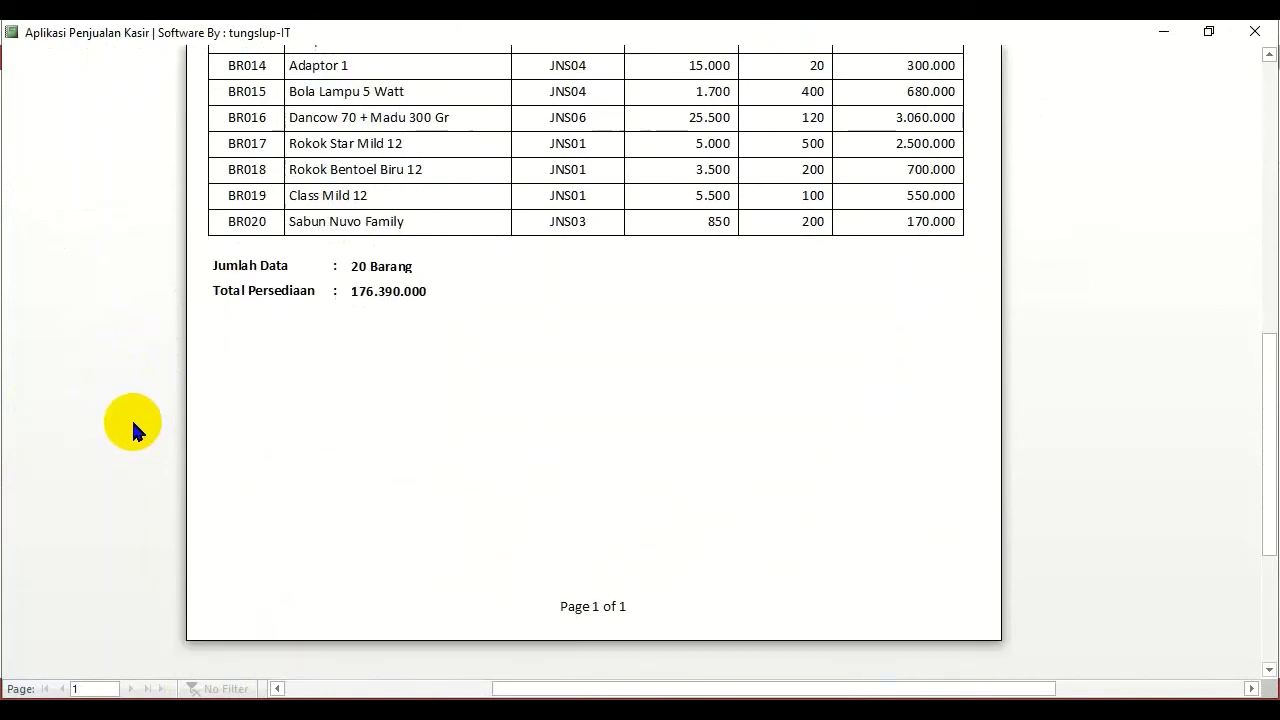
scroll(133, 415, up, 2)
scroll(133, 415, up, 3)
click(310, 385)
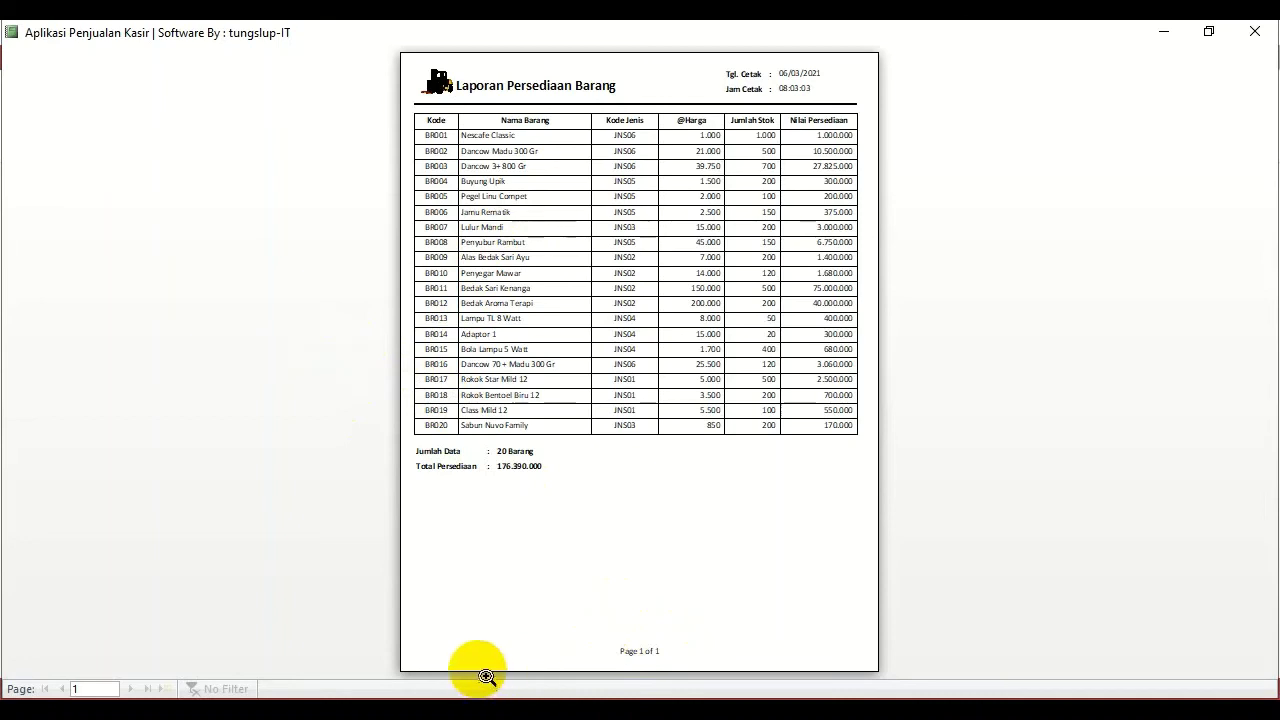
click(662, 655)
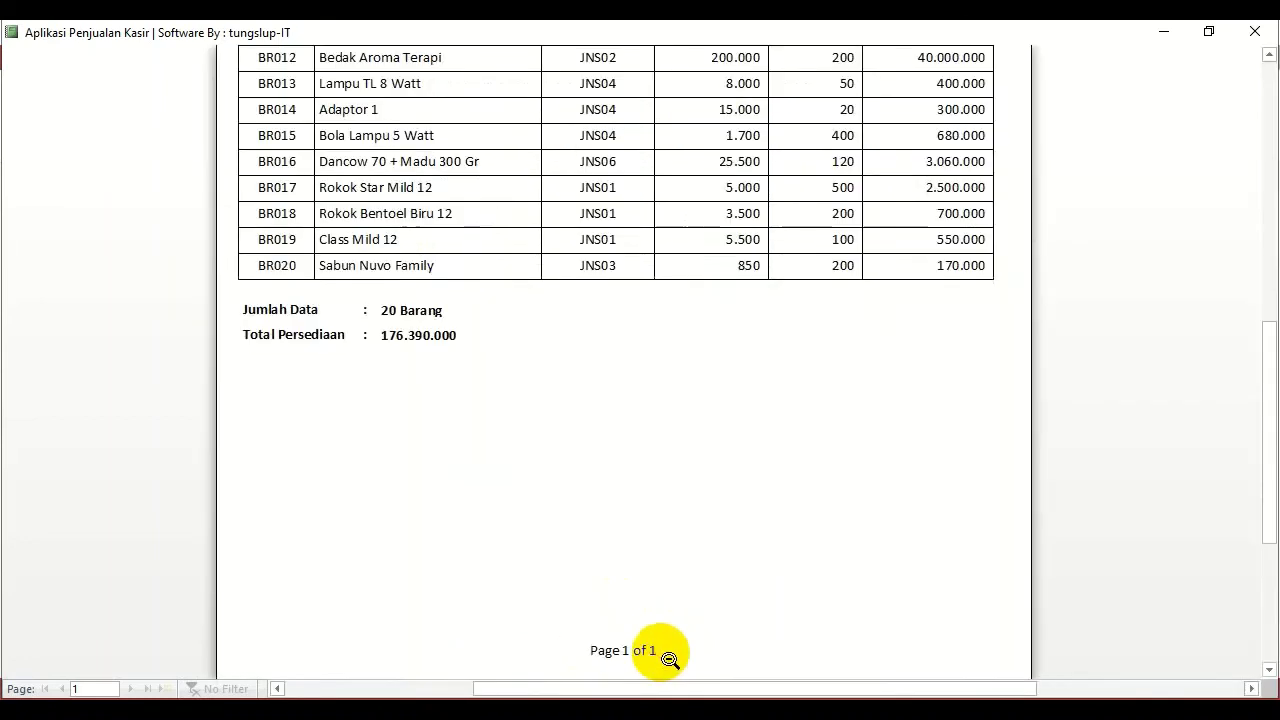
scroll(620, 640, down, 1)
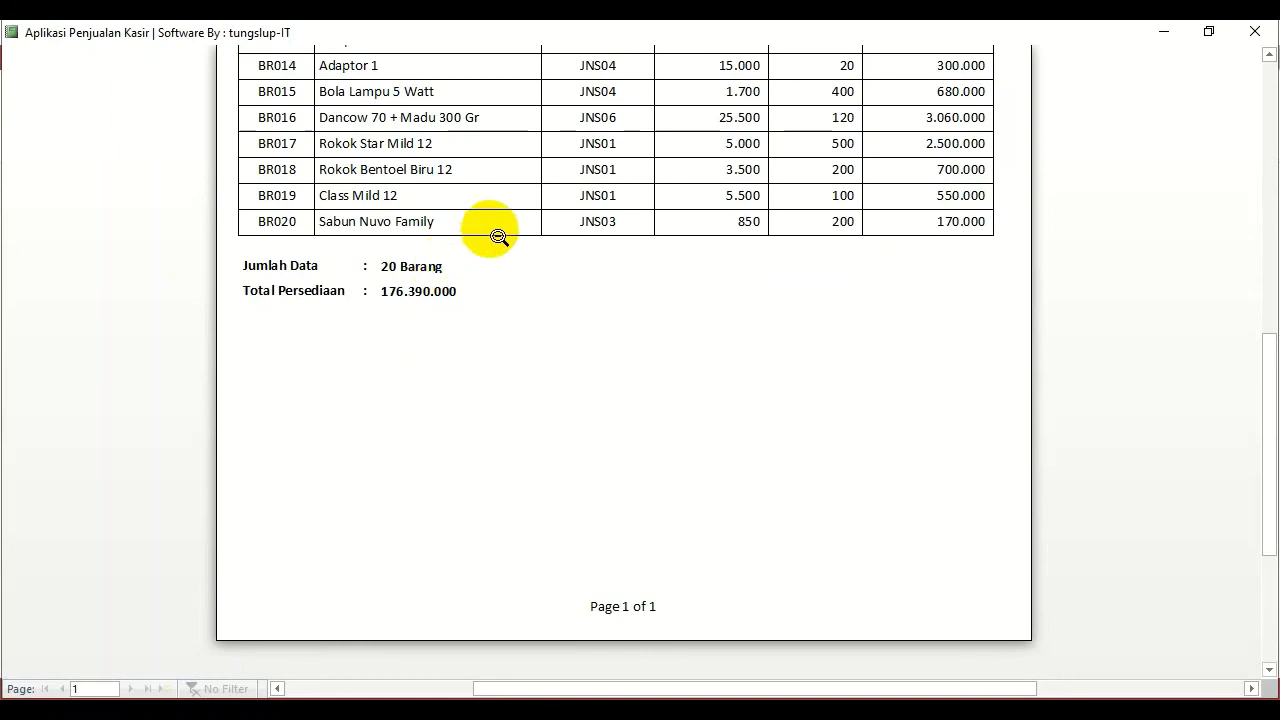
Switch the report to Design View and nudge the Jumlah Data label, colon and count text box slightly up in the Report Footer.
right_click(568, 163)
click(628, 220)
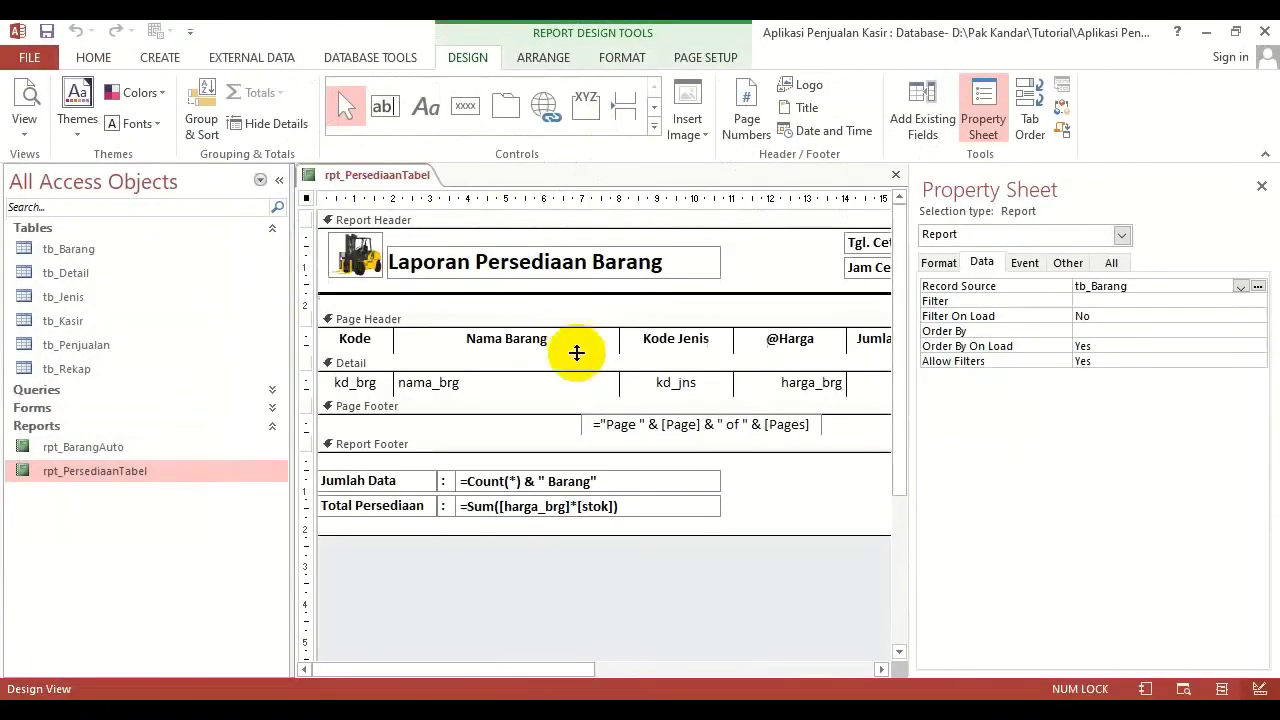
click(651, 480)
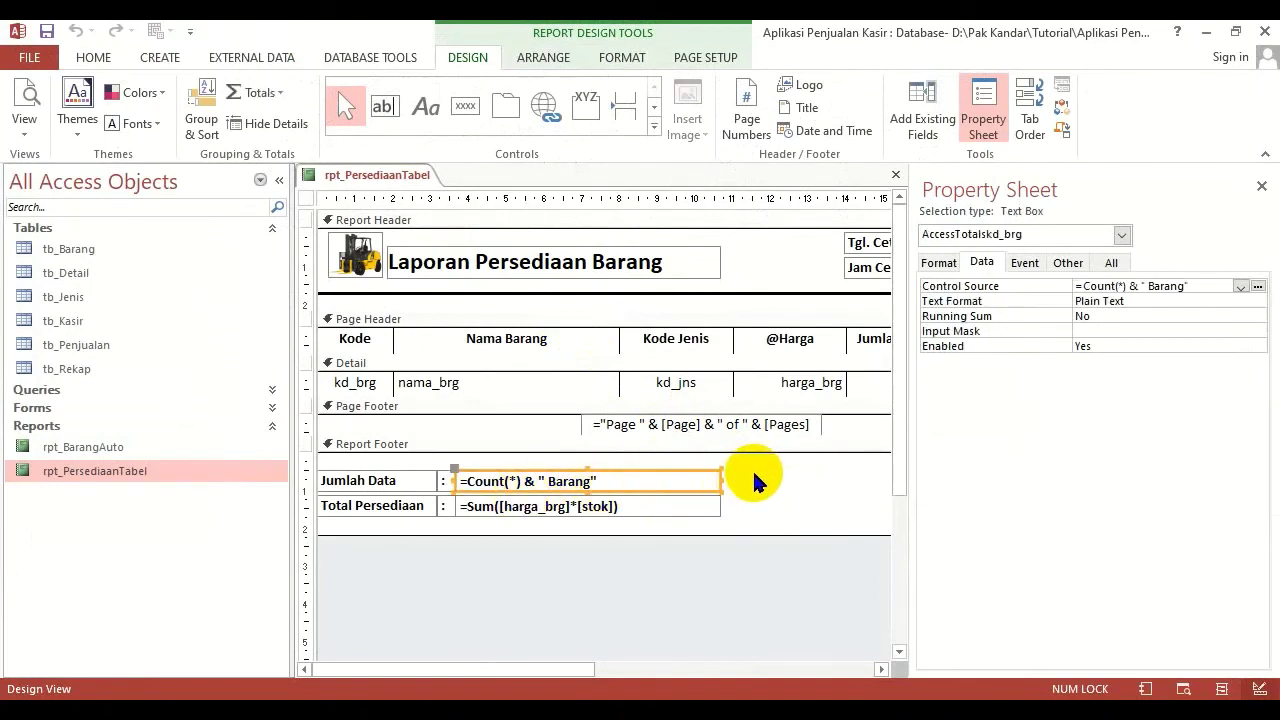
drag(752, 482, 398, 478)
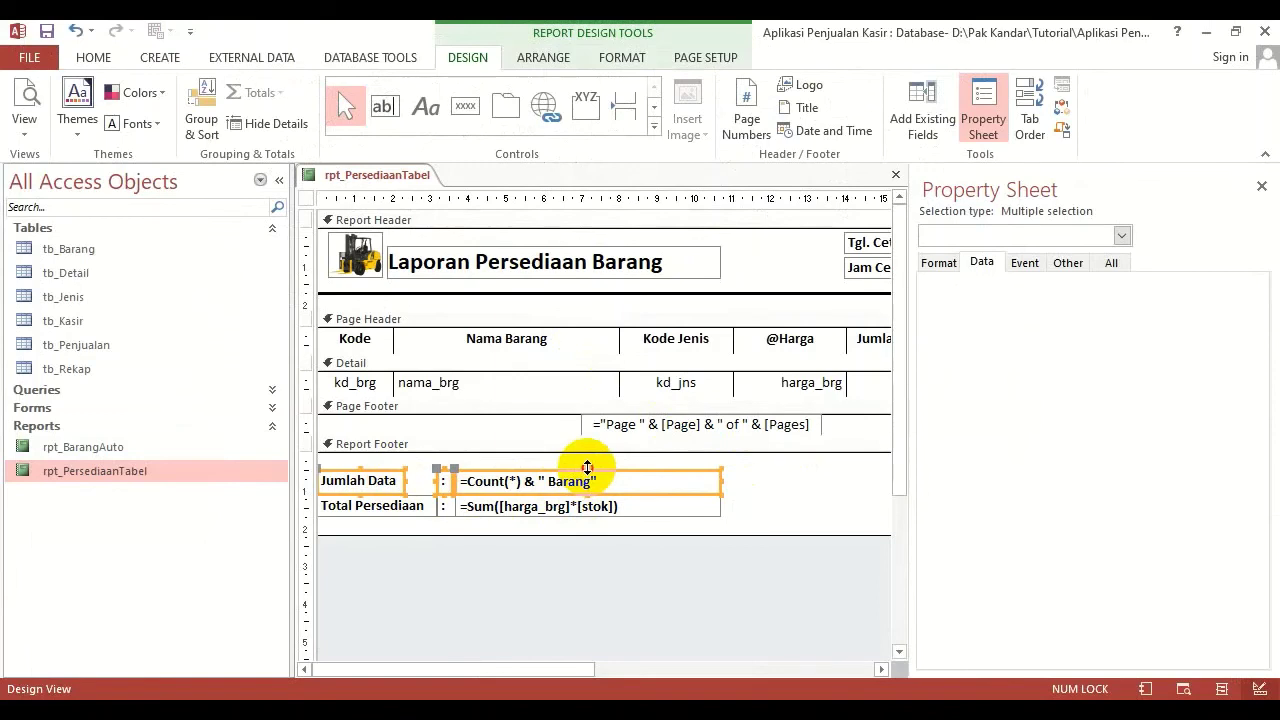
click(740, 468)
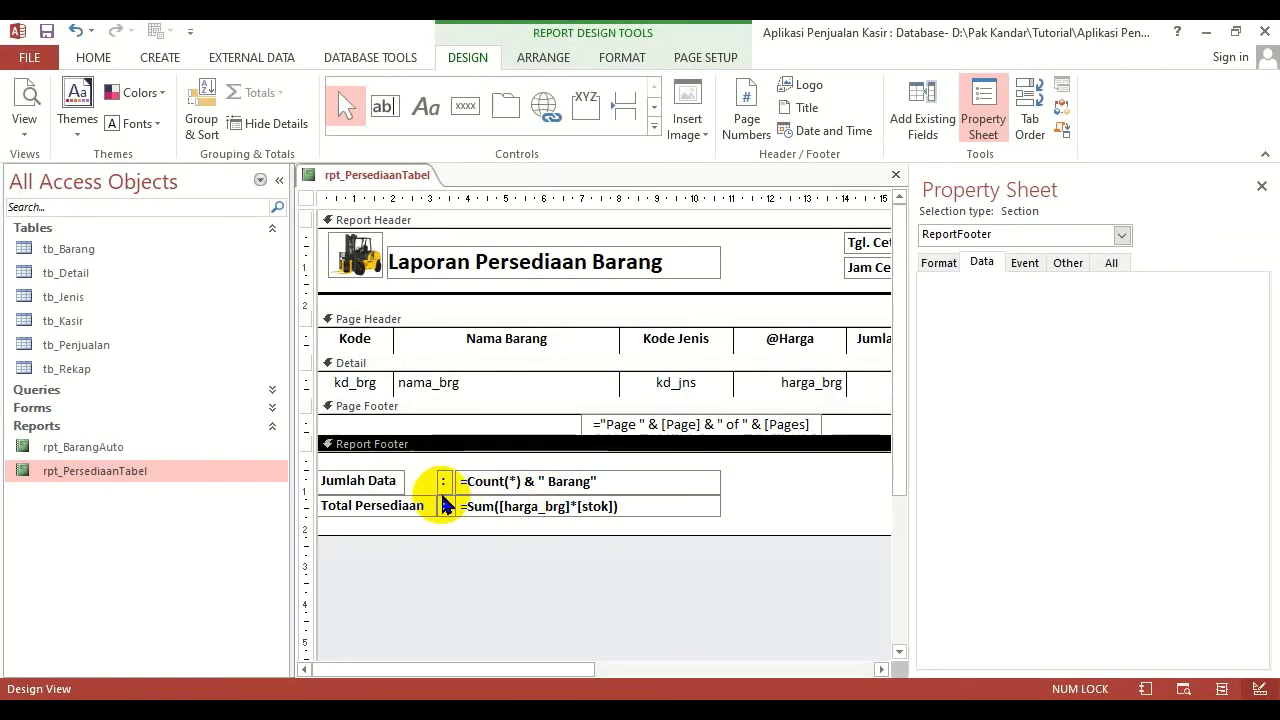
drag(746, 470, 410, 482)
click(588, 470)
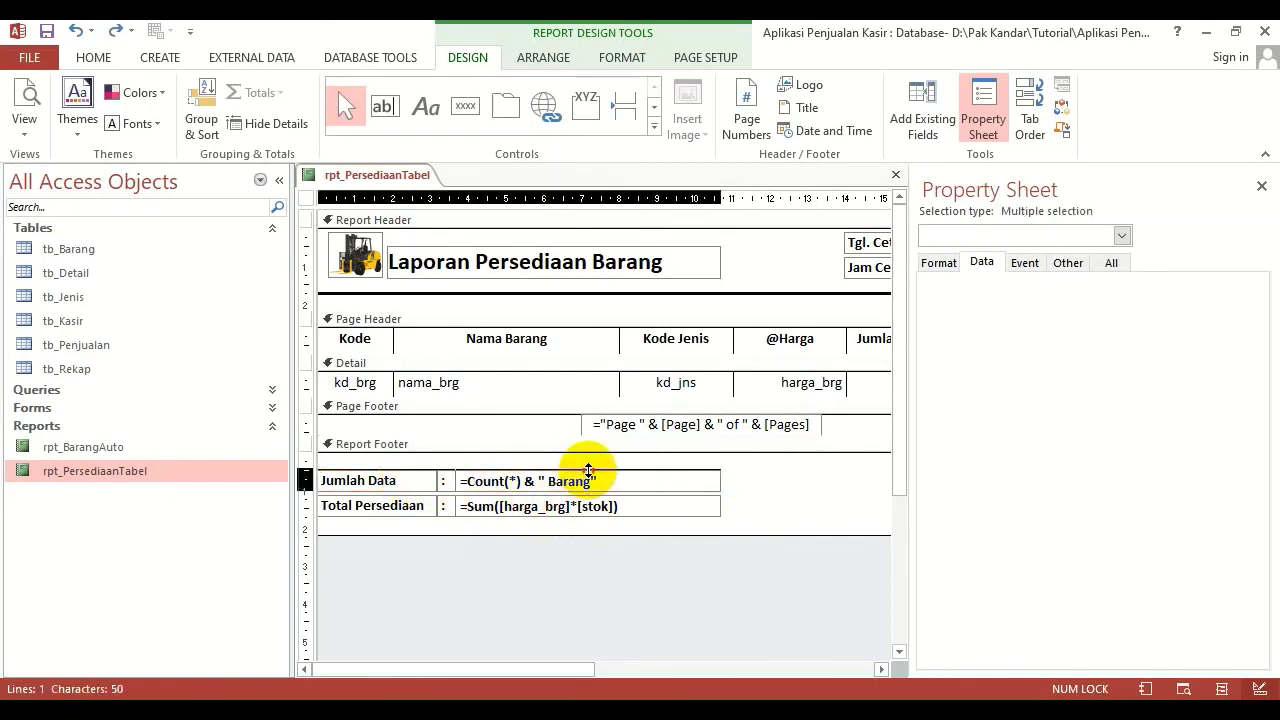
drag(588, 470, 588, 467)
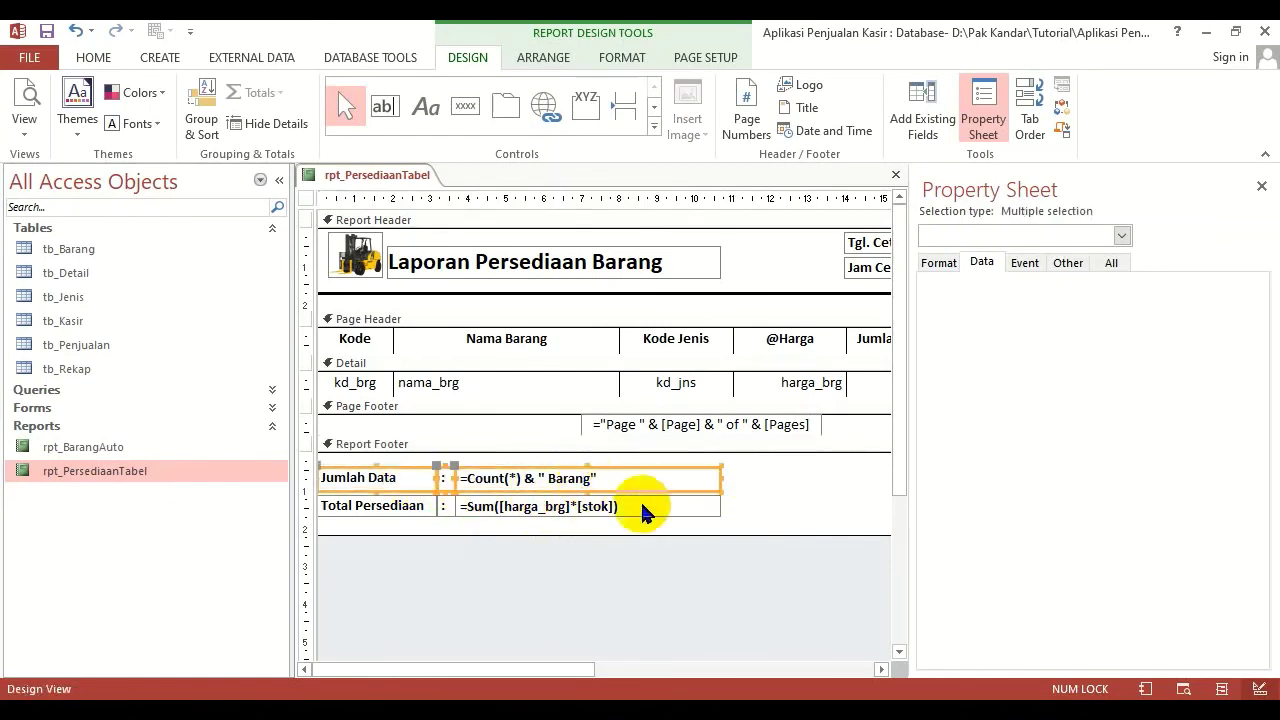
Size all the controls in the Jumlah Data and Total Persediaan rows to the tallest one.
click(760, 480)
drag(760, 480, 343, 523)
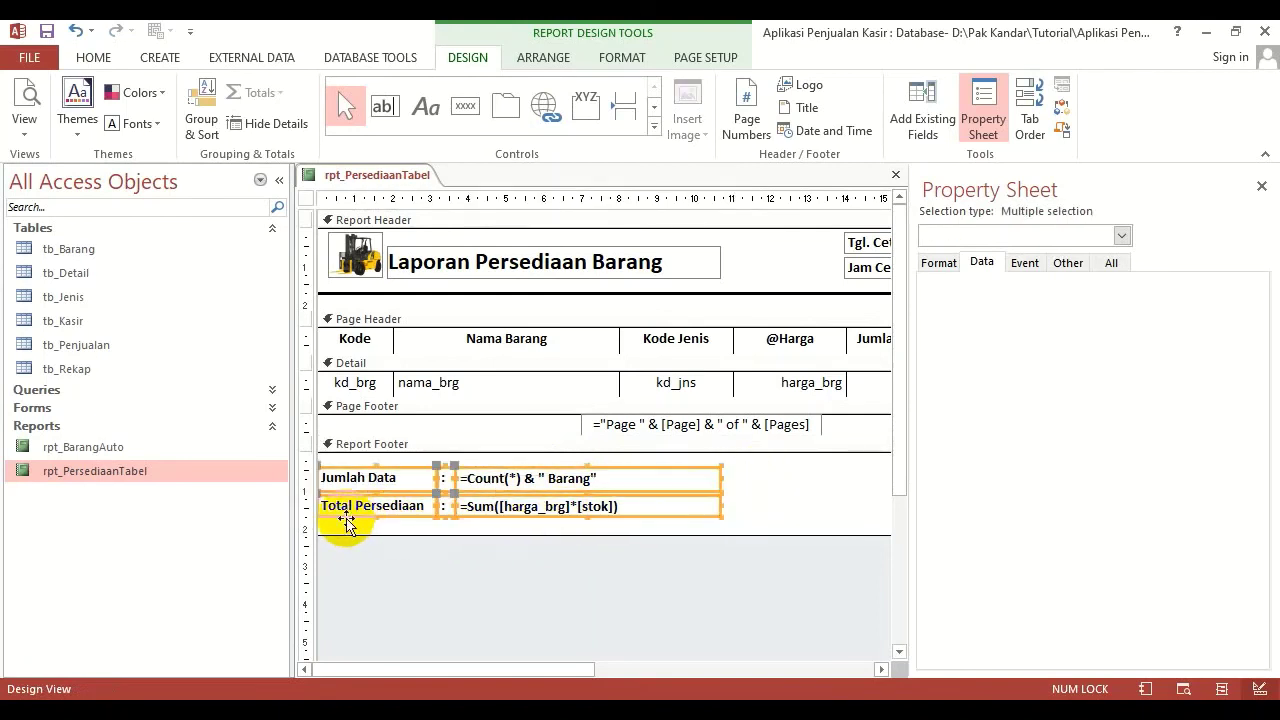
click(543, 58)
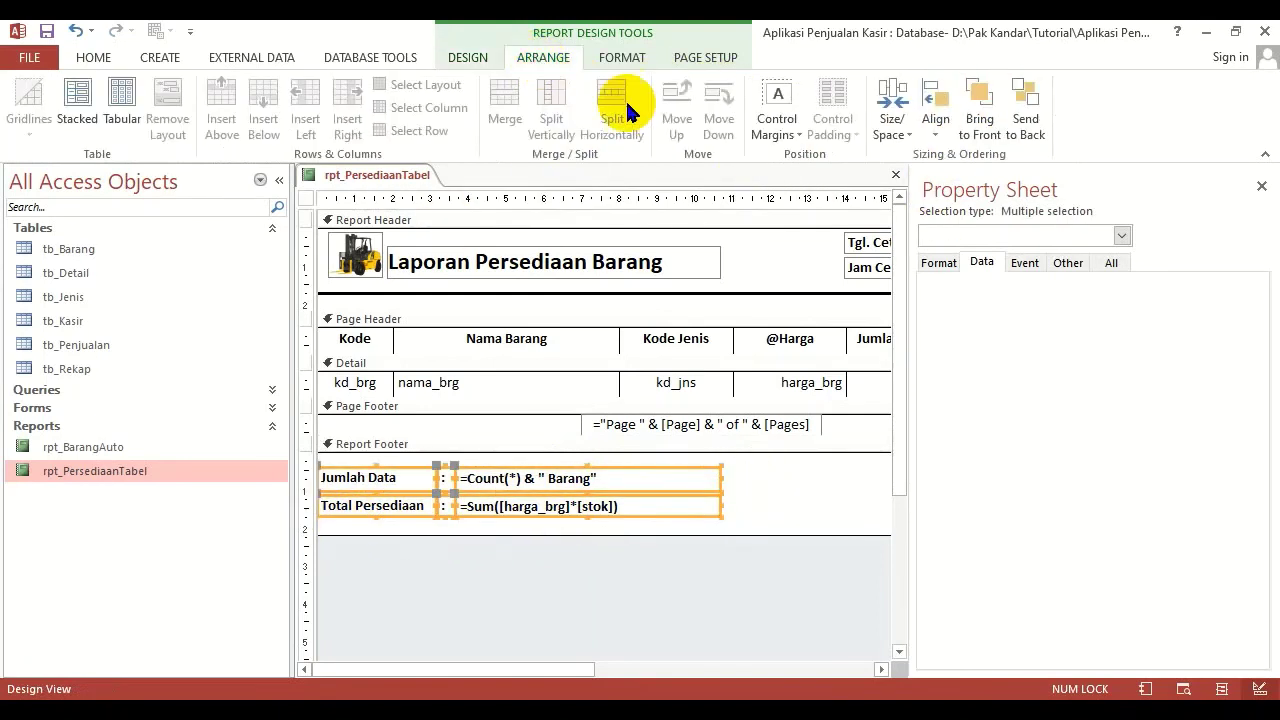
click(892, 126)
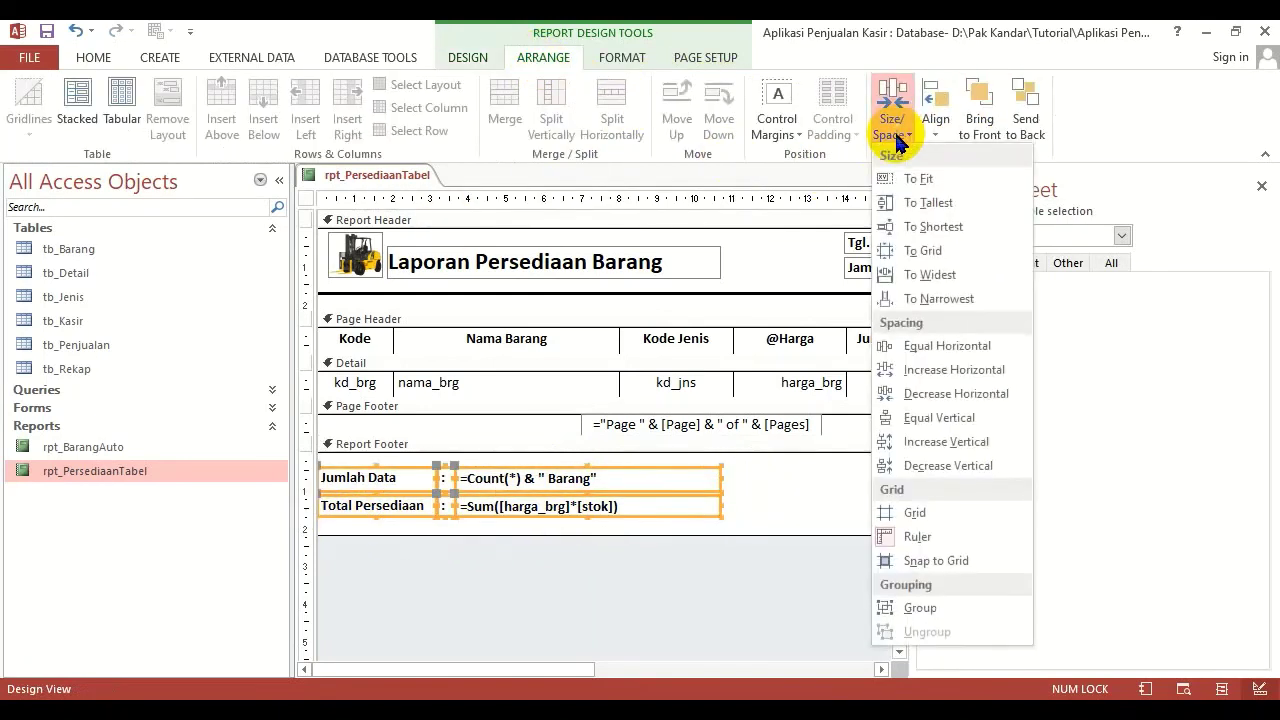
click(937, 205)
click(786, 484)
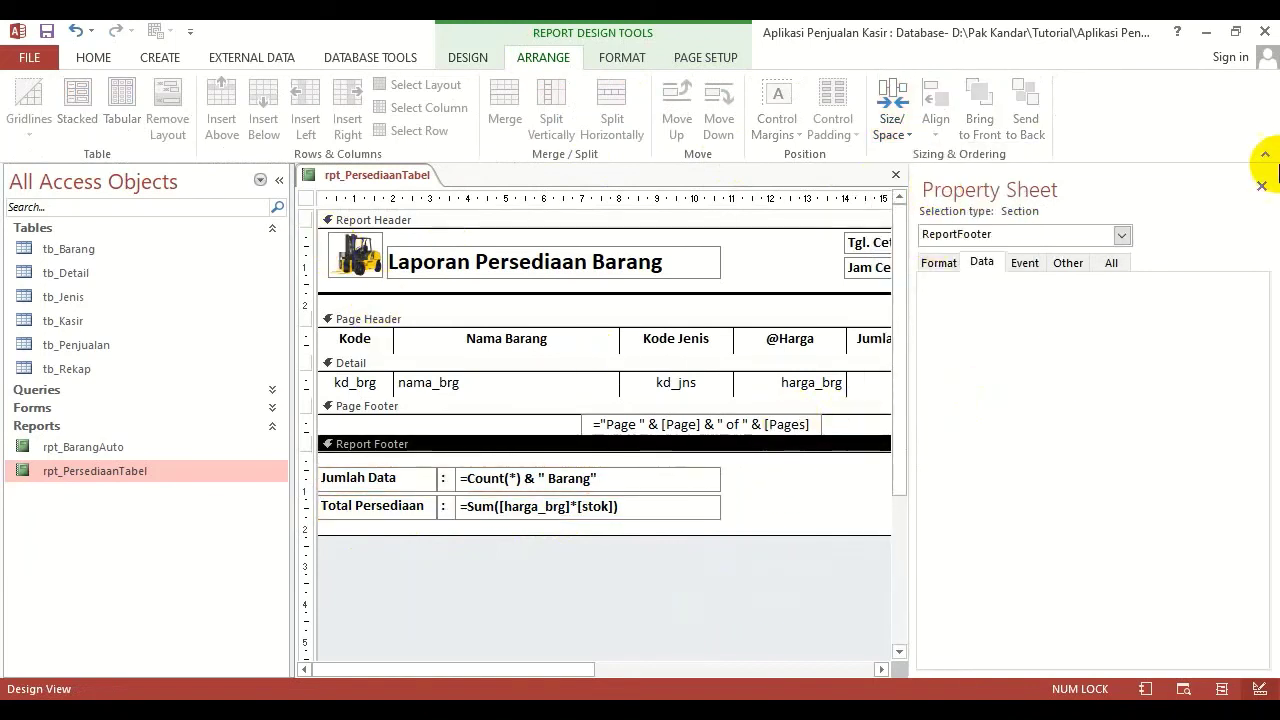
Close the Property Sheet and change the Page Footer expression to ="Halaman " & [Page] & " dari " & [Pages].
click(1263, 187)
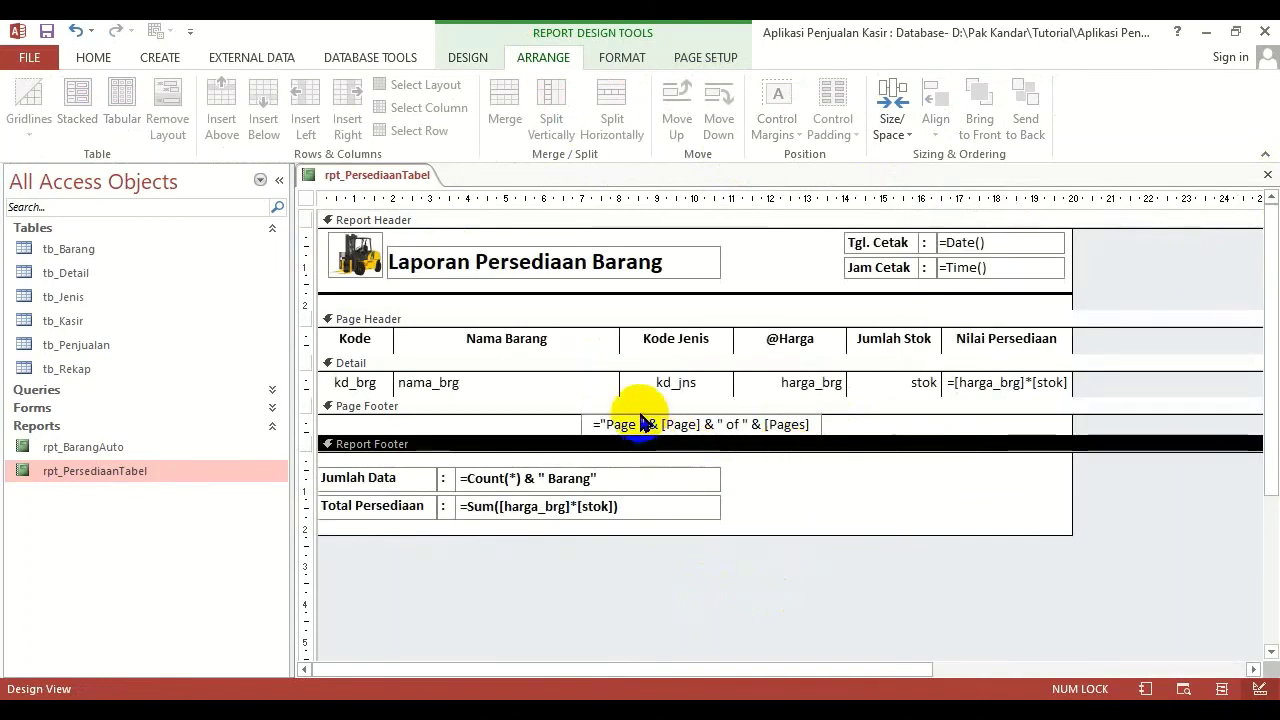
click(667, 424)
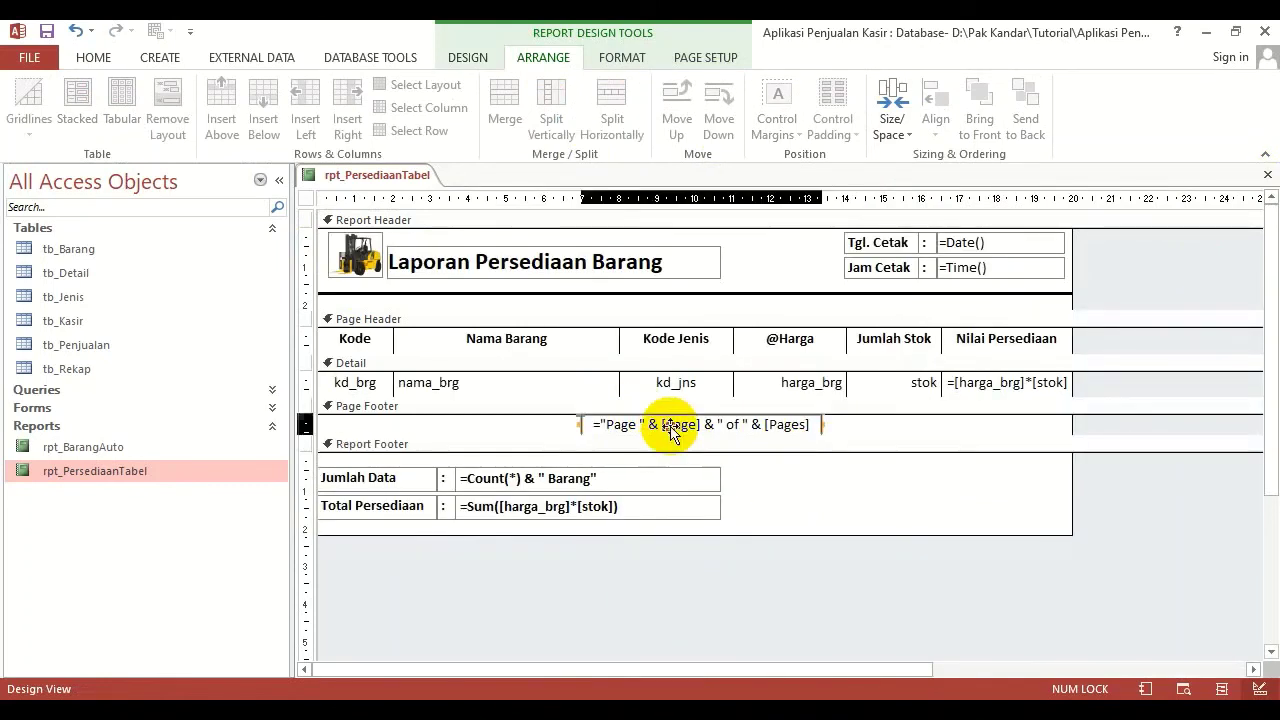
click(671, 424)
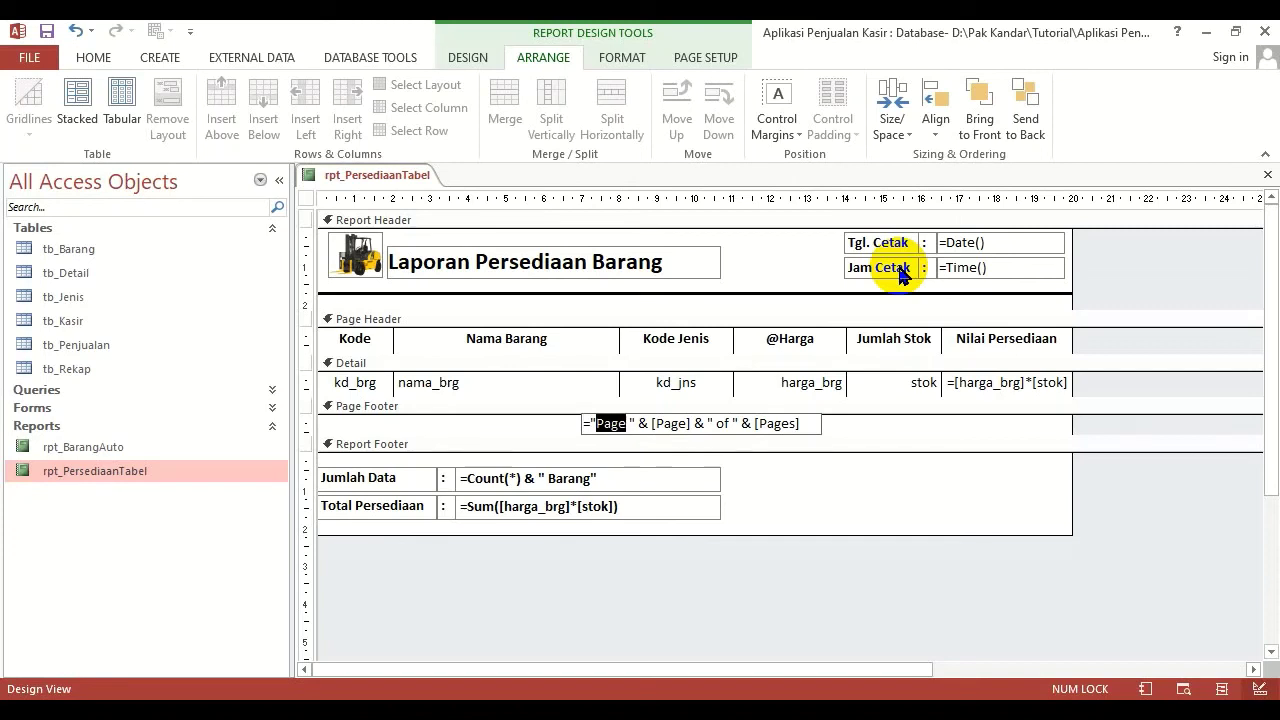
text(Halaman)
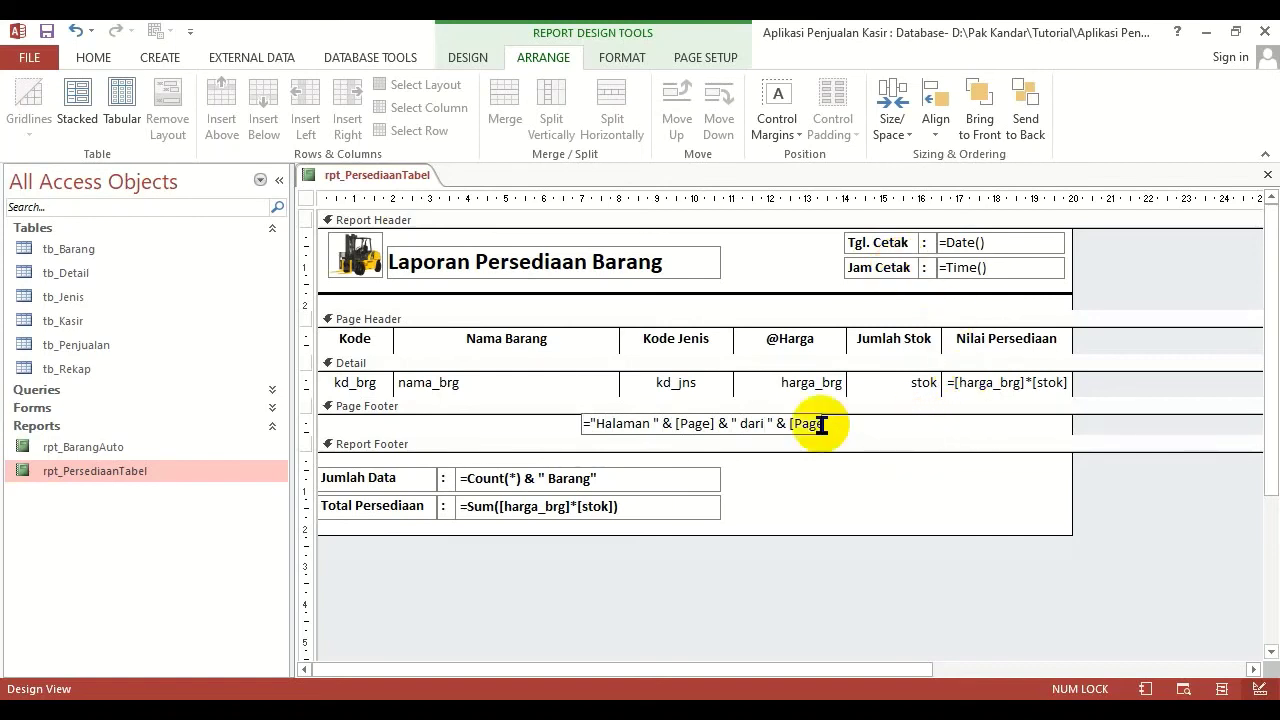
click(523, 419)
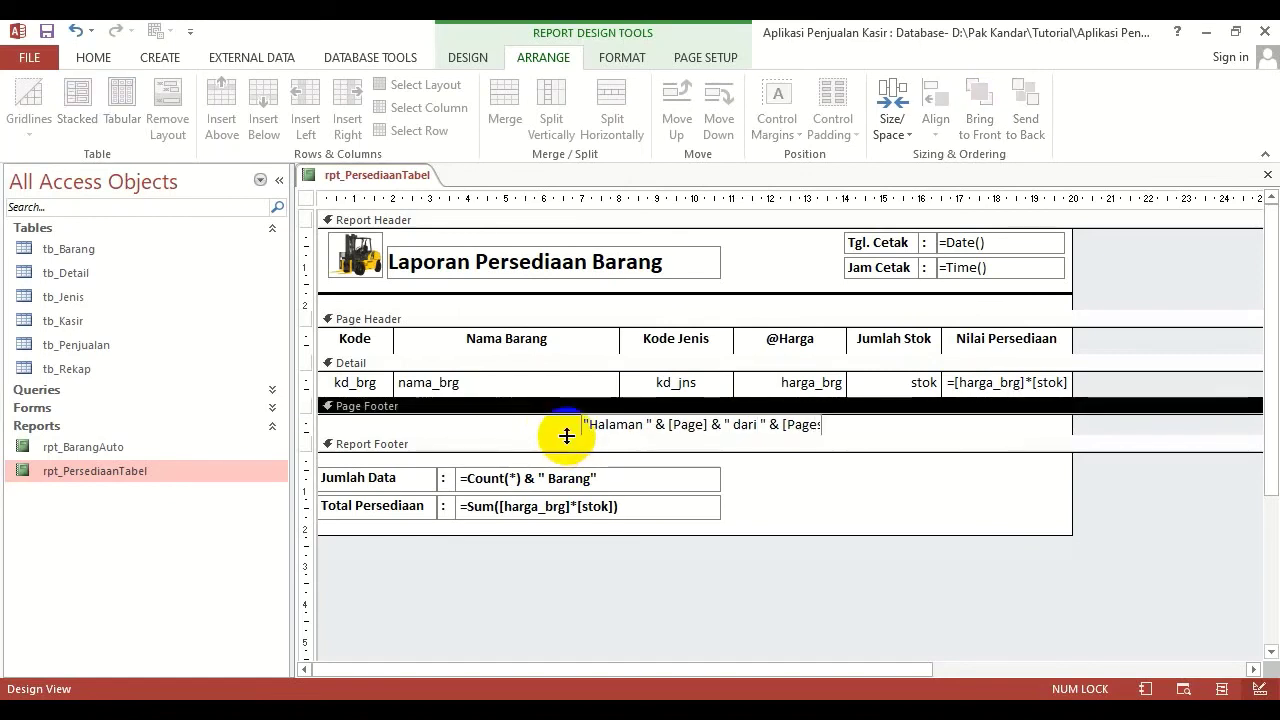
Resize the page number text box so it spans from about 13.5 to 19 cm on the ruler.
click(645, 430)
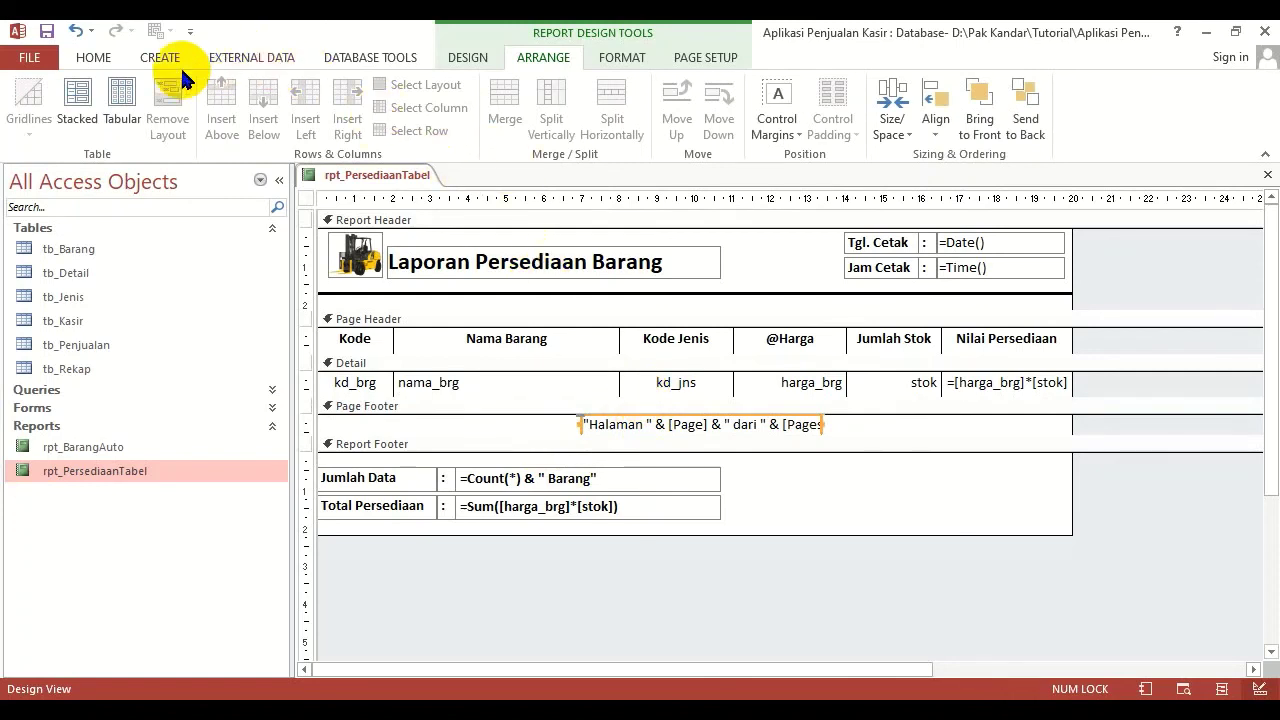
click(851, 424)
click(720, 432)
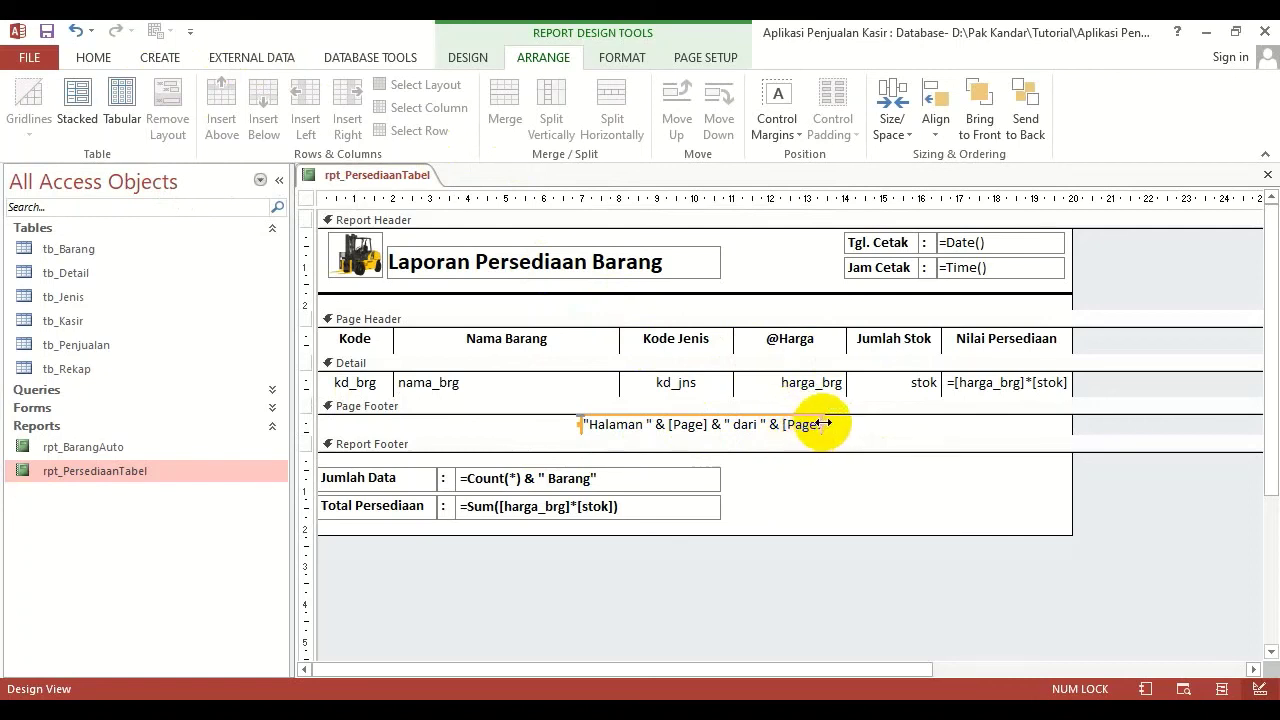
drag(822, 423, 1046, 424)
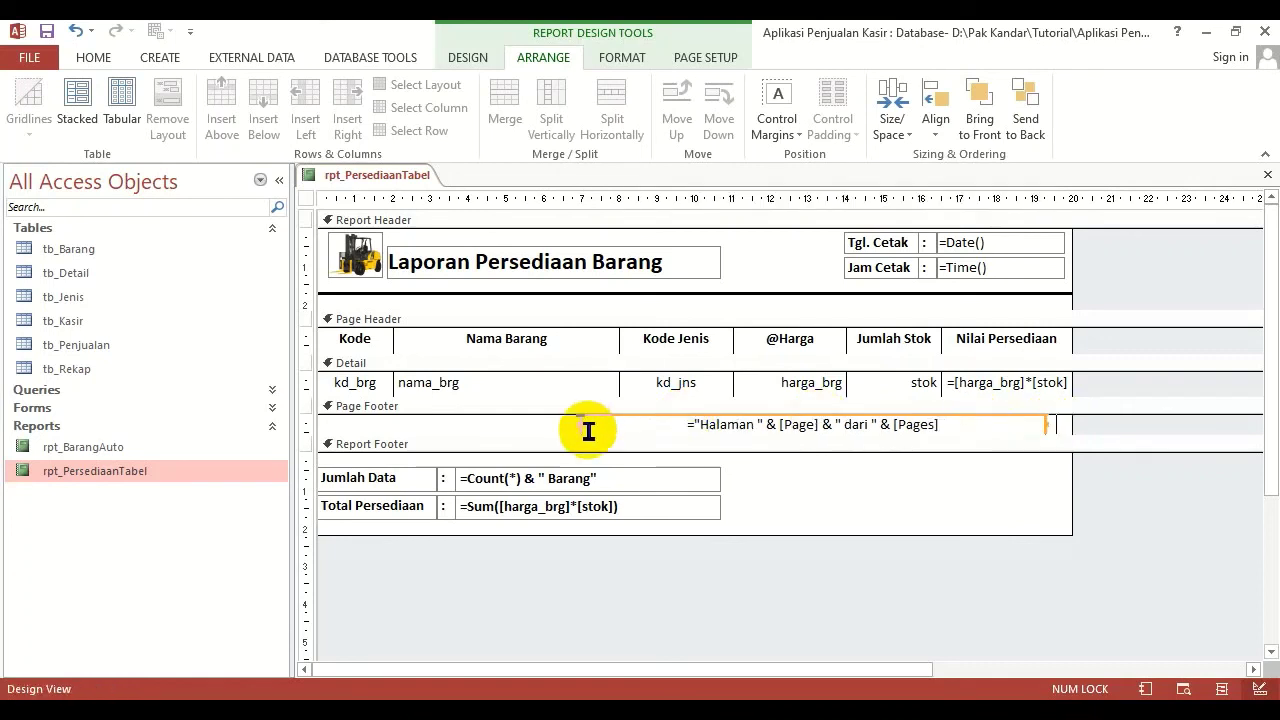
drag(582, 424, 828, 424)
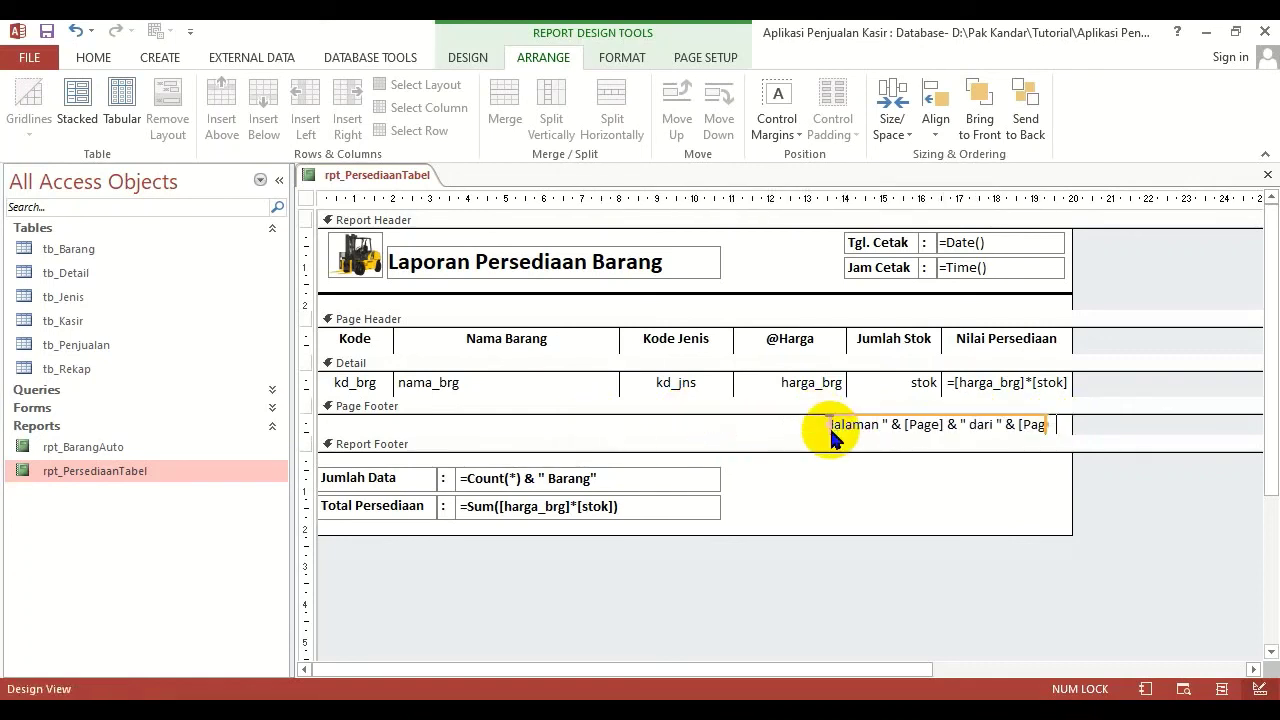
Preview the report in a maximized window and check where the page number falls in the footer.
click(100, 58)
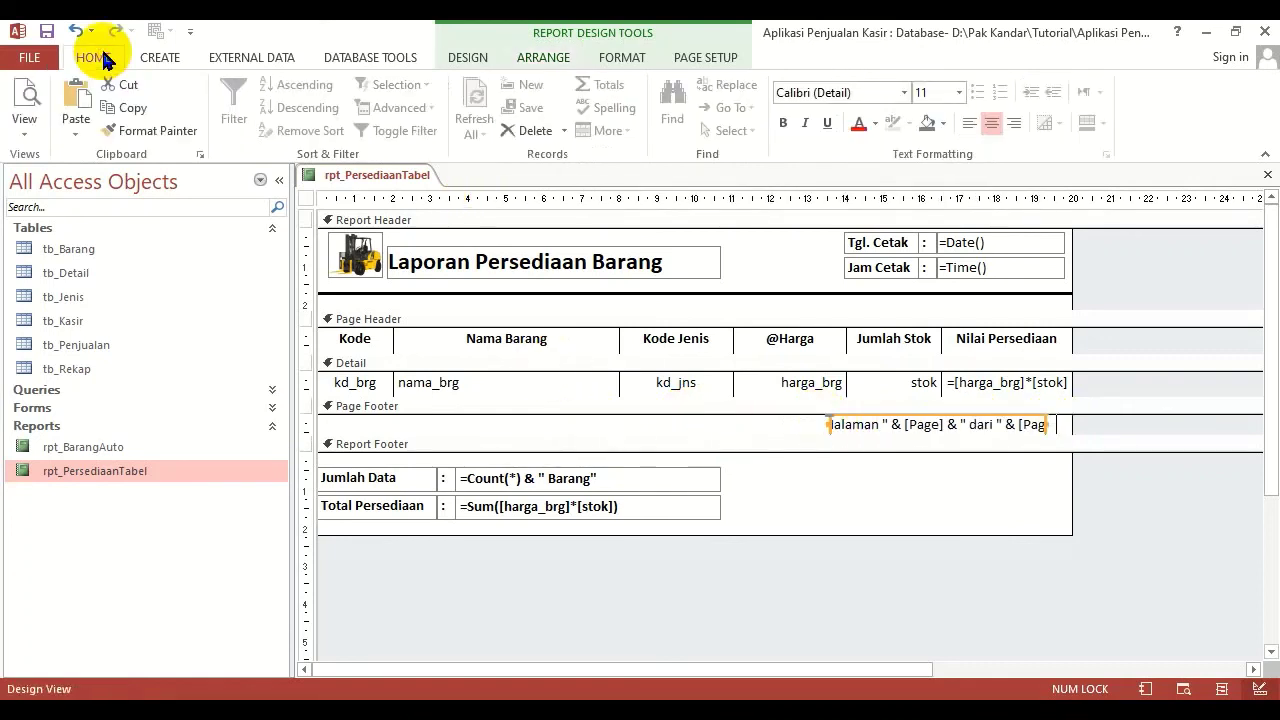
click(27, 117)
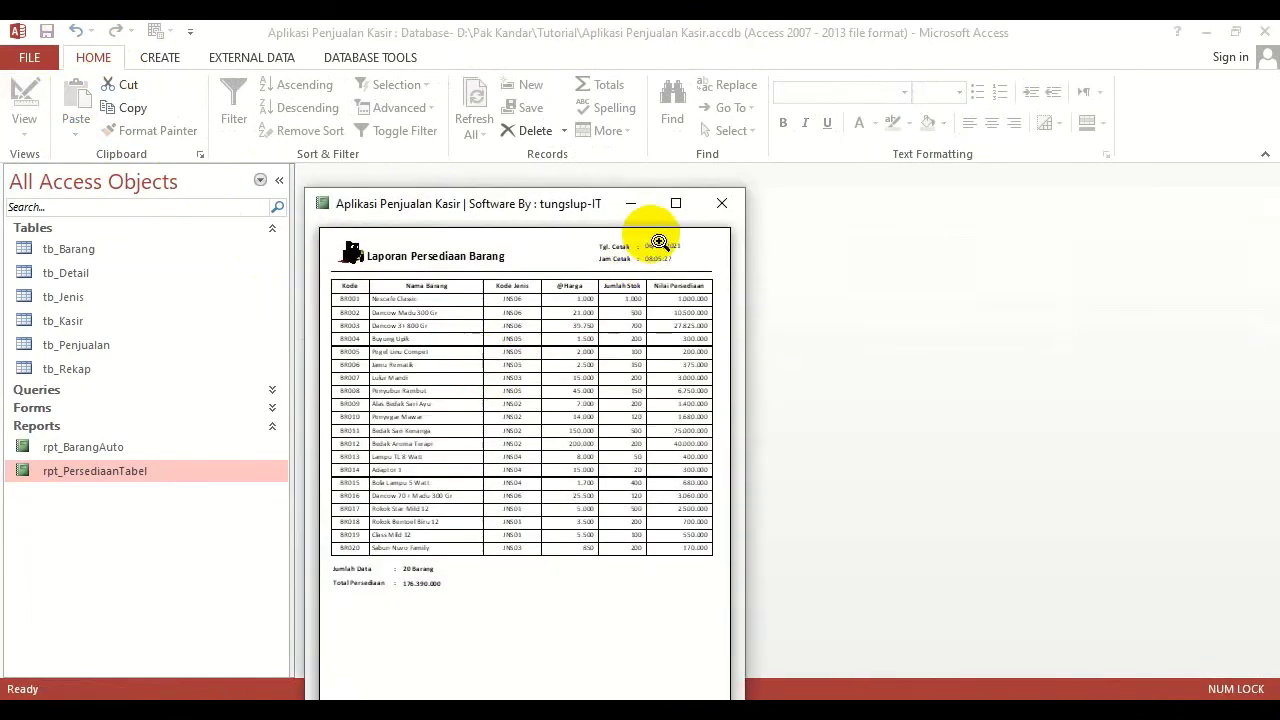
click(675, 202)
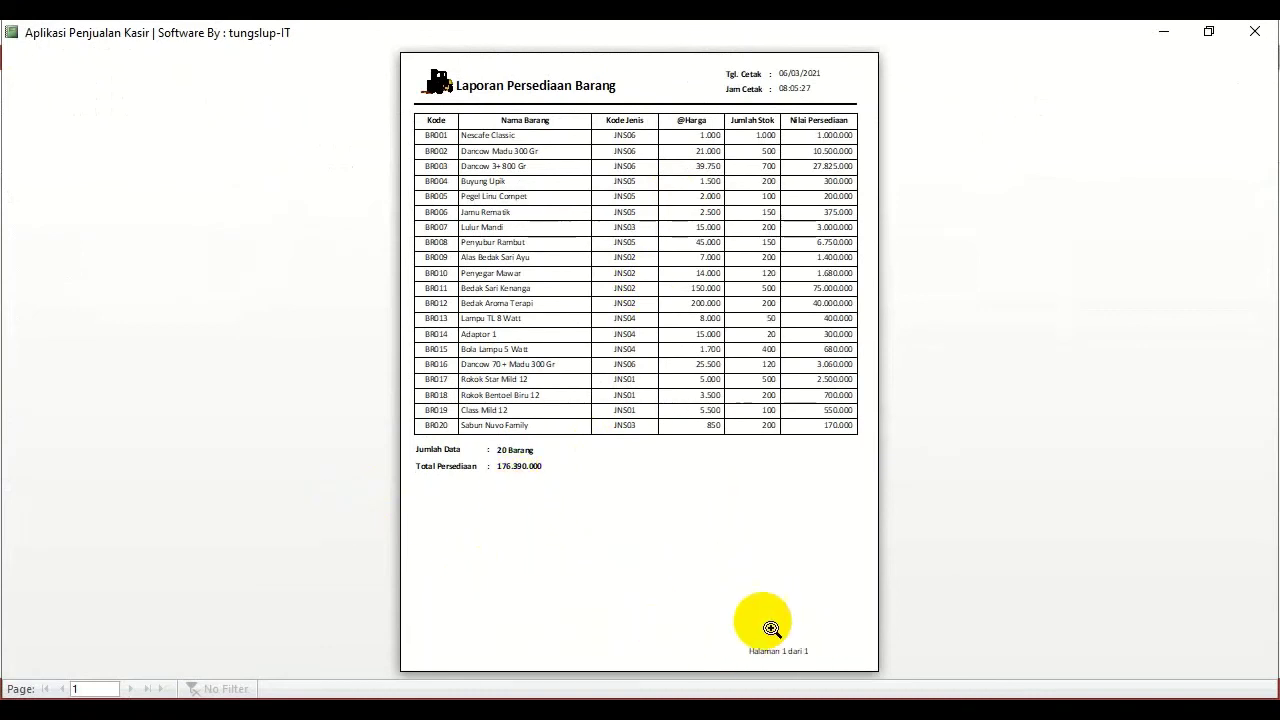
Return the report to Design View and right-align the text of the Page Footer's page number box.
right_click(754, 492)
click(786, 232)
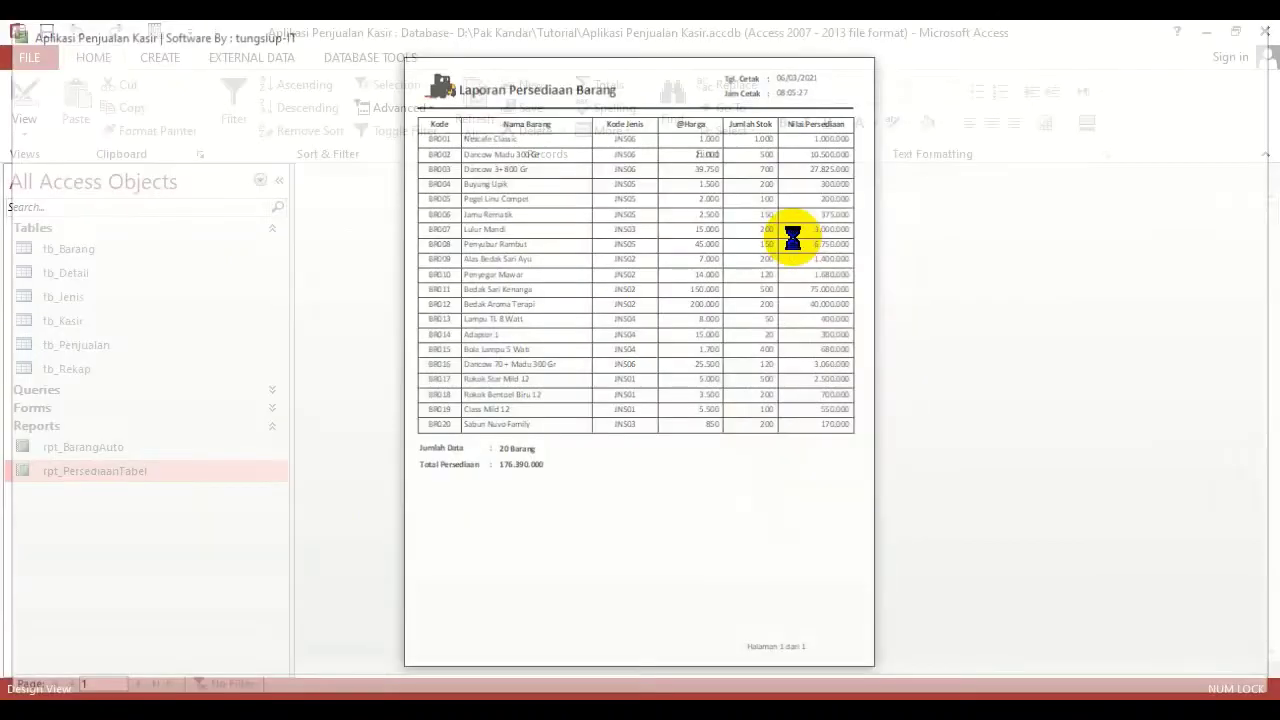
click(993, 428)
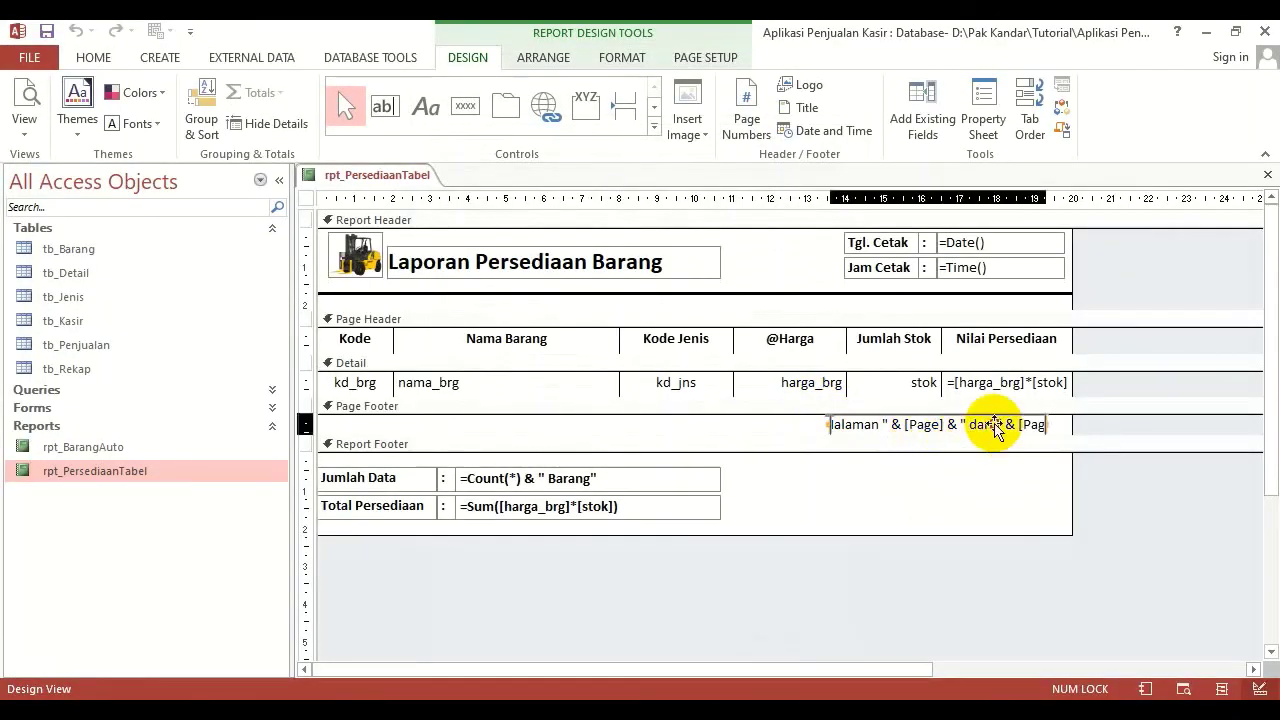
click(92, 56)
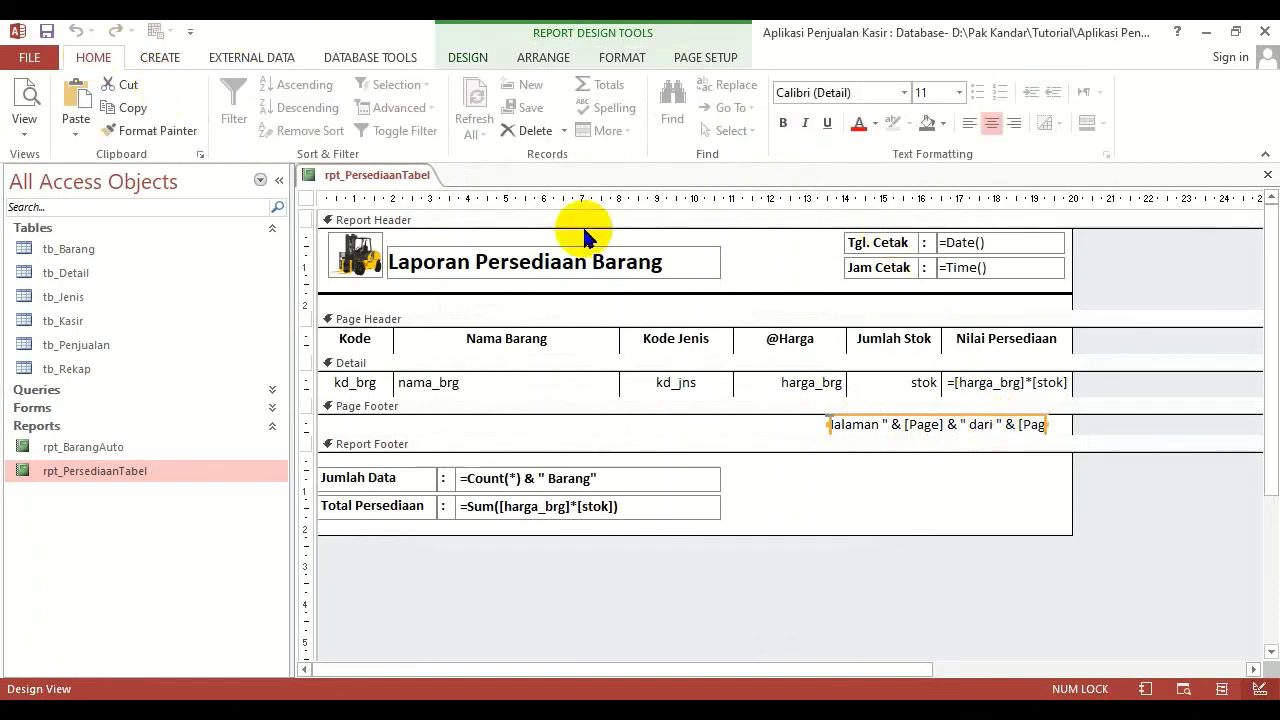
click(1014, 122)
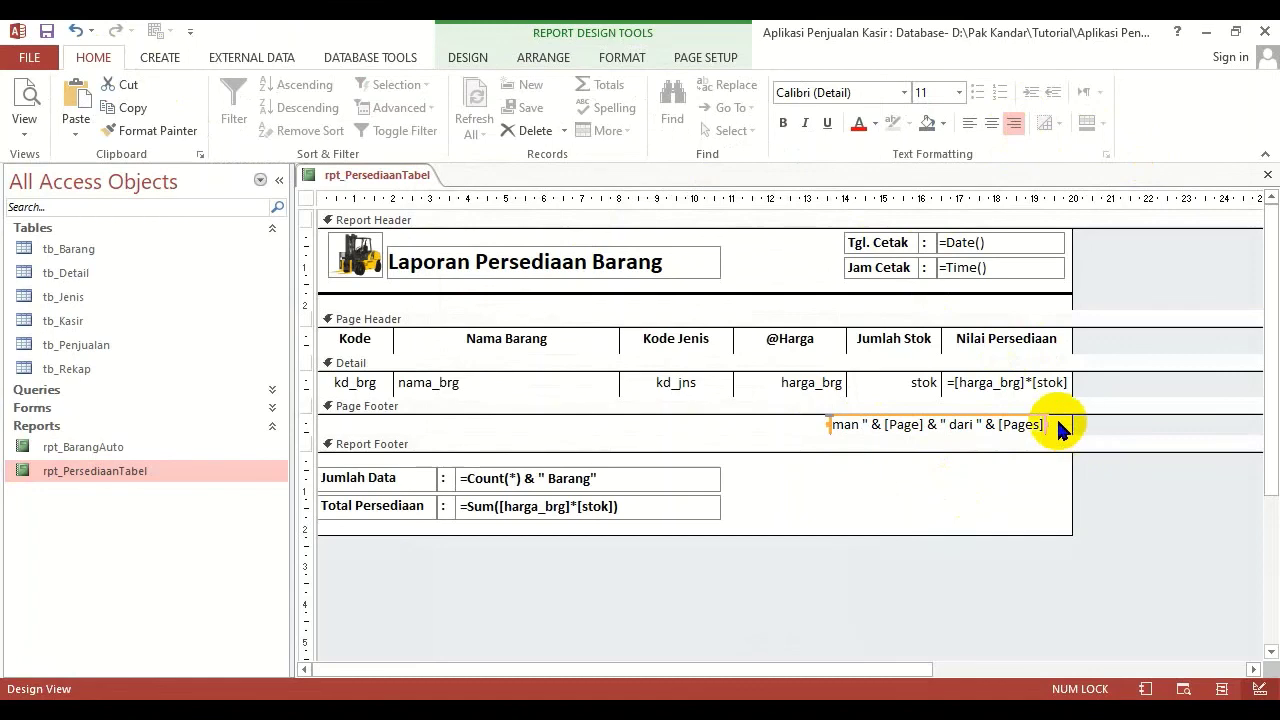
Shorten the page number expression to ="Halaman " & [Page], removing the total page count.
click(904, 428)
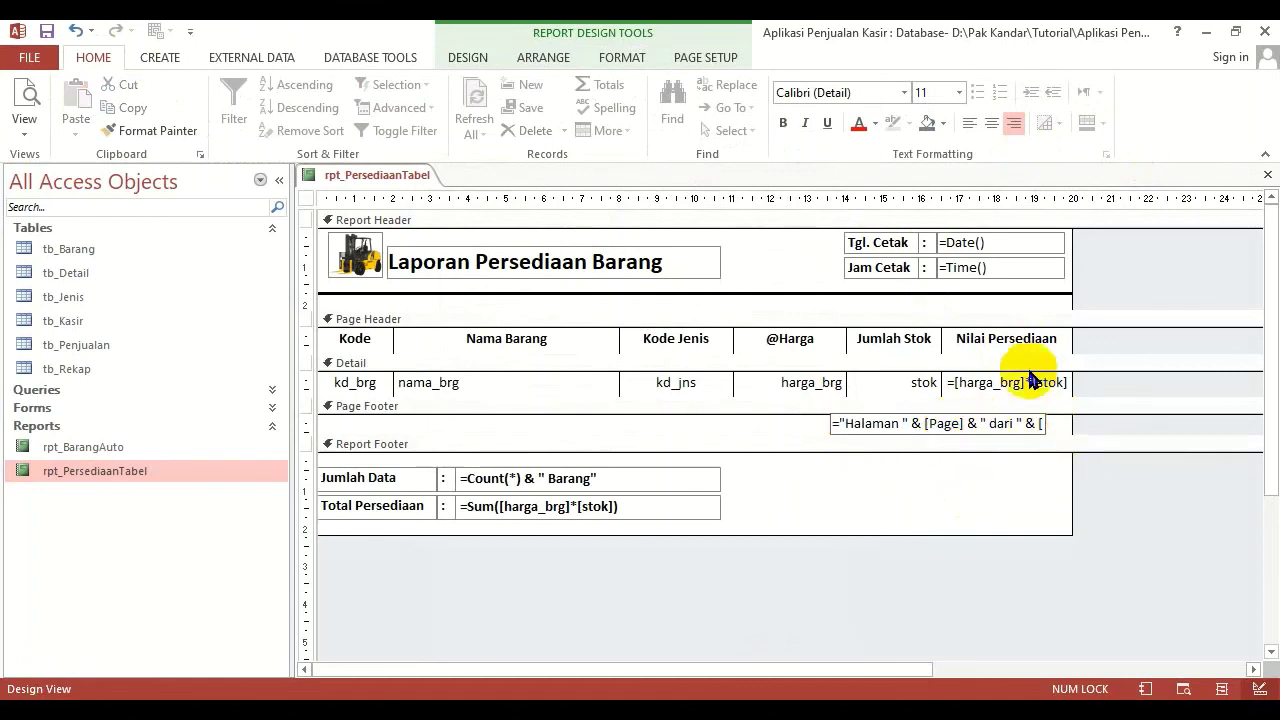
key(End)
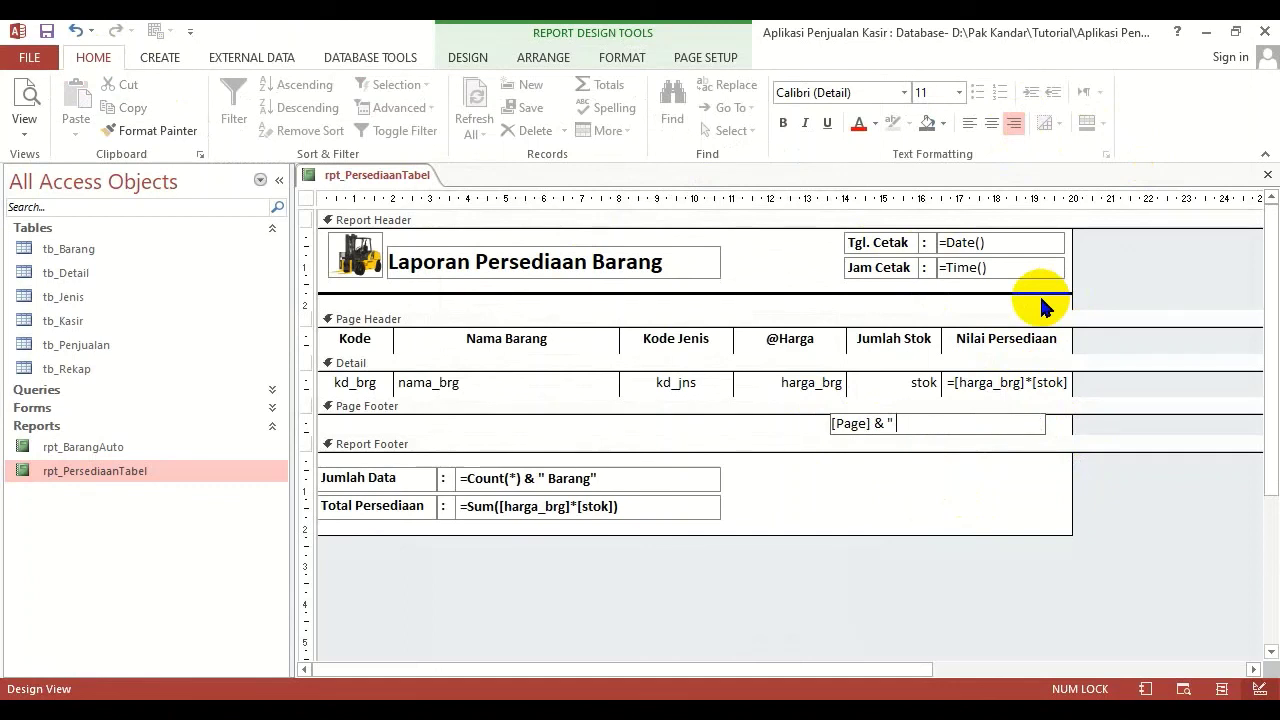
key(Home)
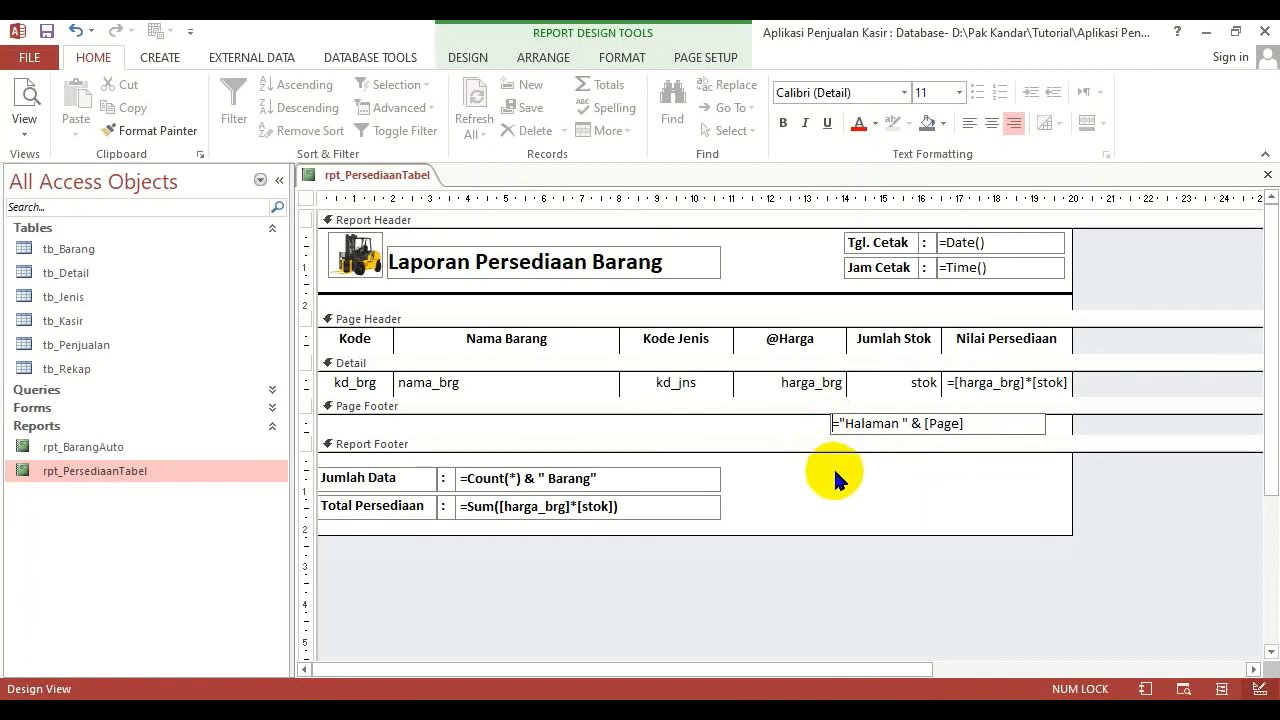
Reduce the Page Footer's page number expression to =[Page] and narrow its text box to span about 17.5 to 19 cm on the ruler.
click(846, 421)
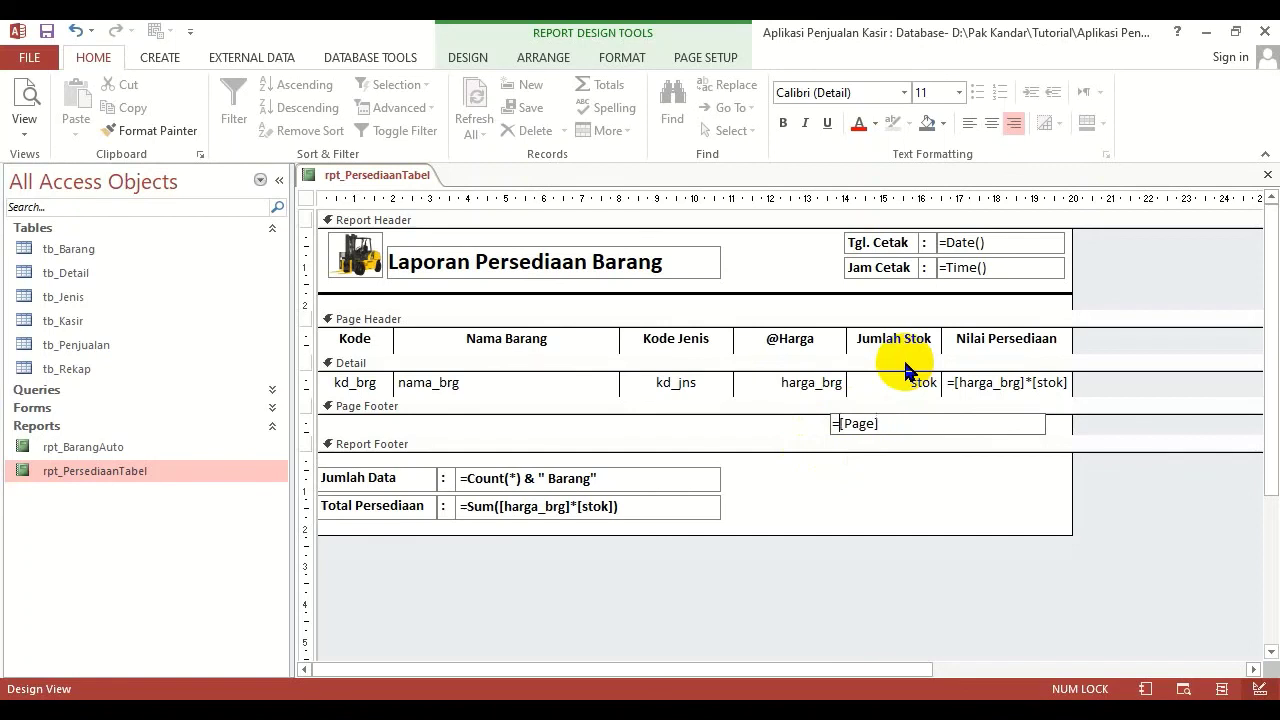
key(Escape)
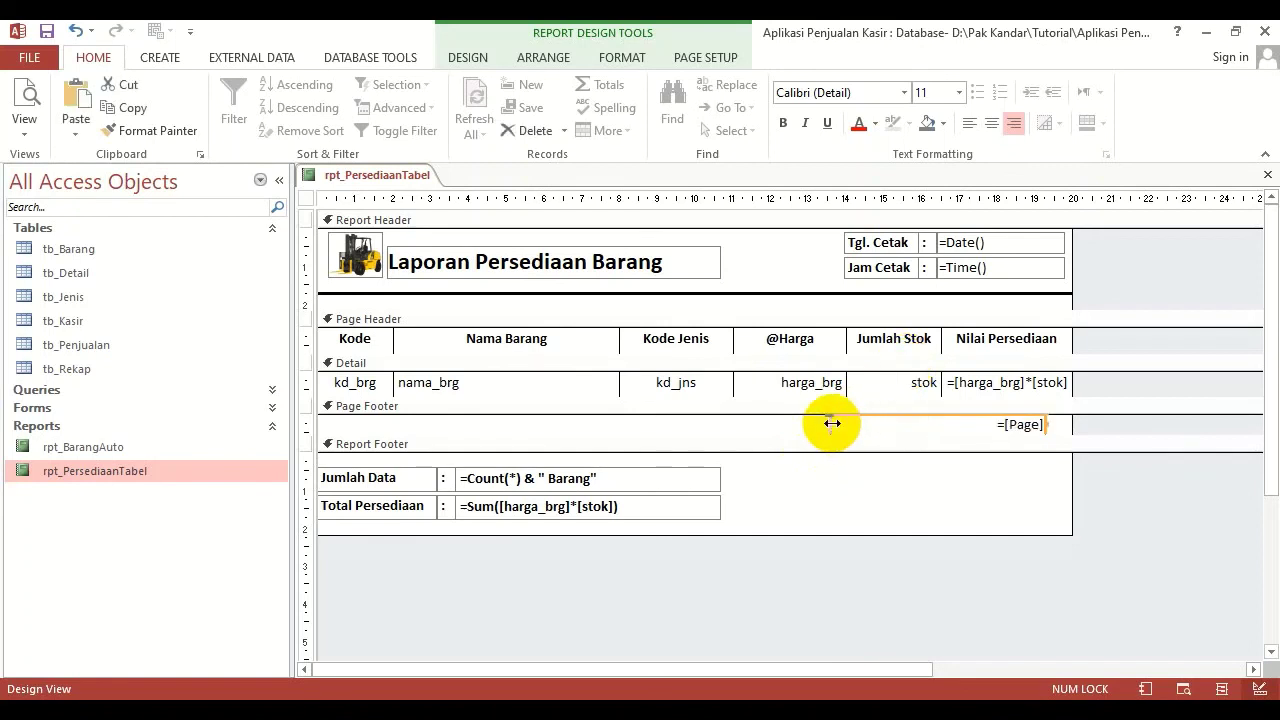
drag(829, 424, 984, 424)
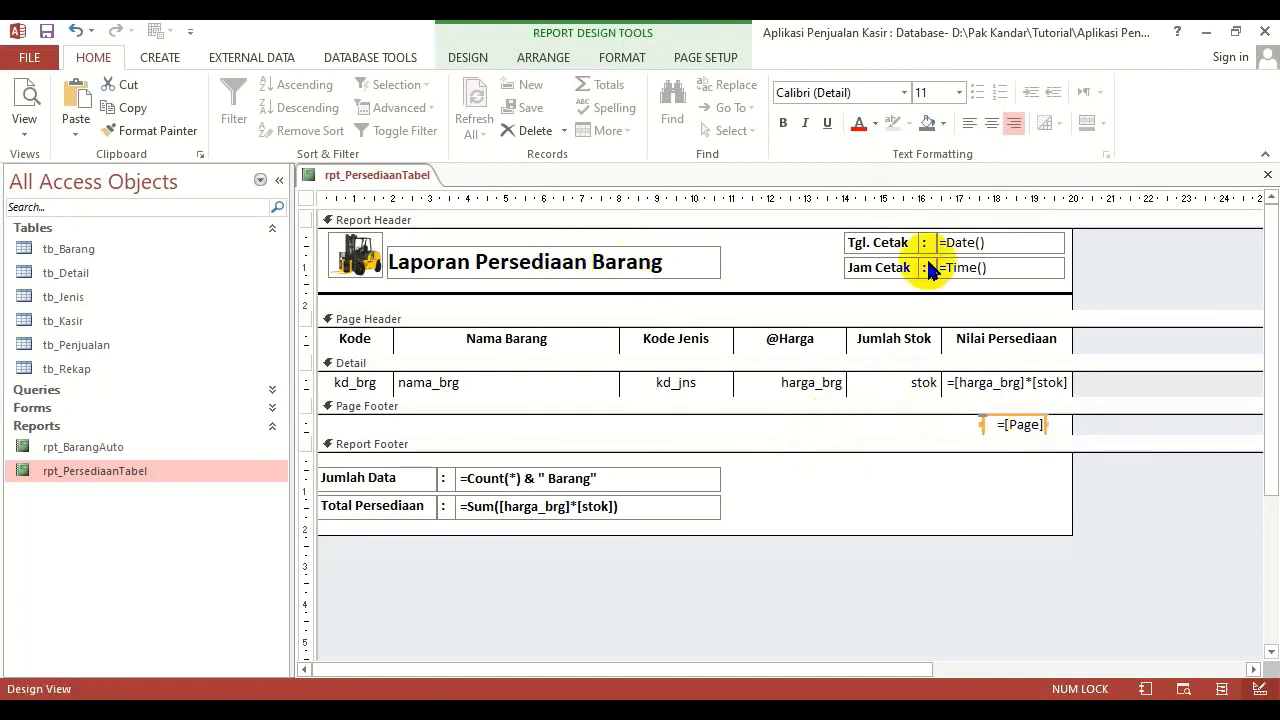
Save and close the report design, reopening rpt_PersediaanTabel in a maximized preview to check the page number in the footer.
click(1266, 175)
click(551, 426)
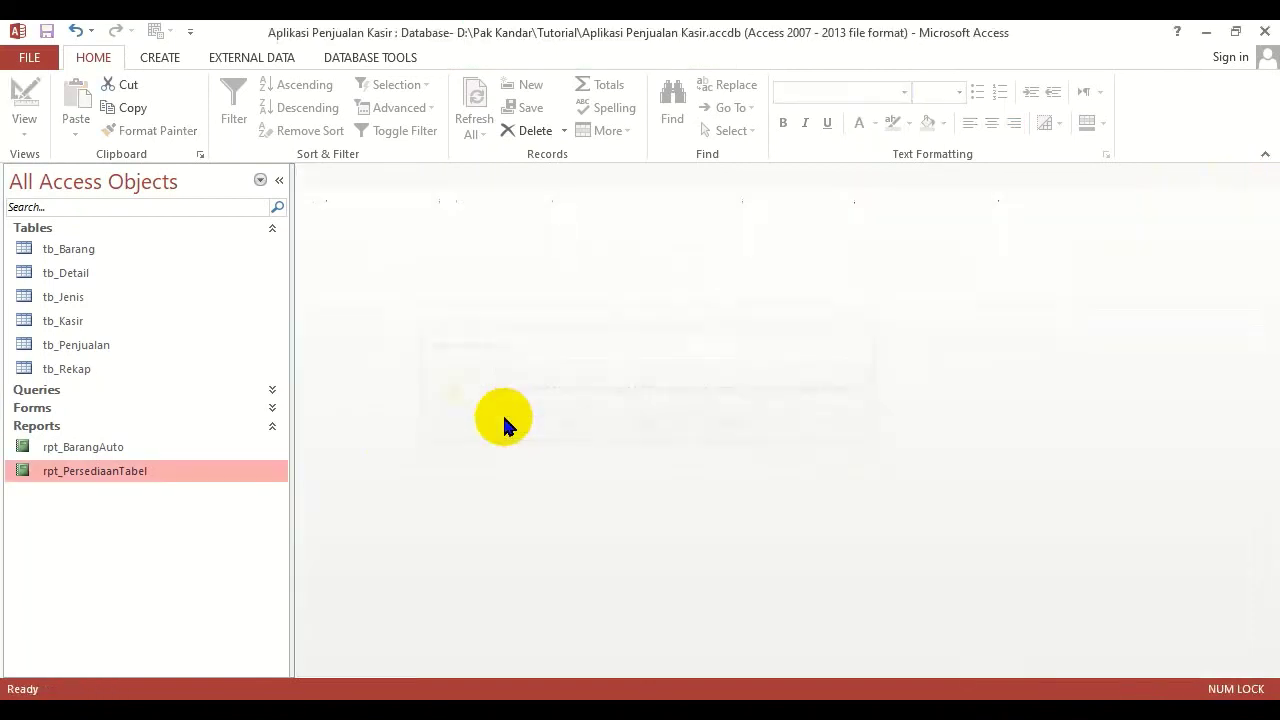
double_click(137, 477)
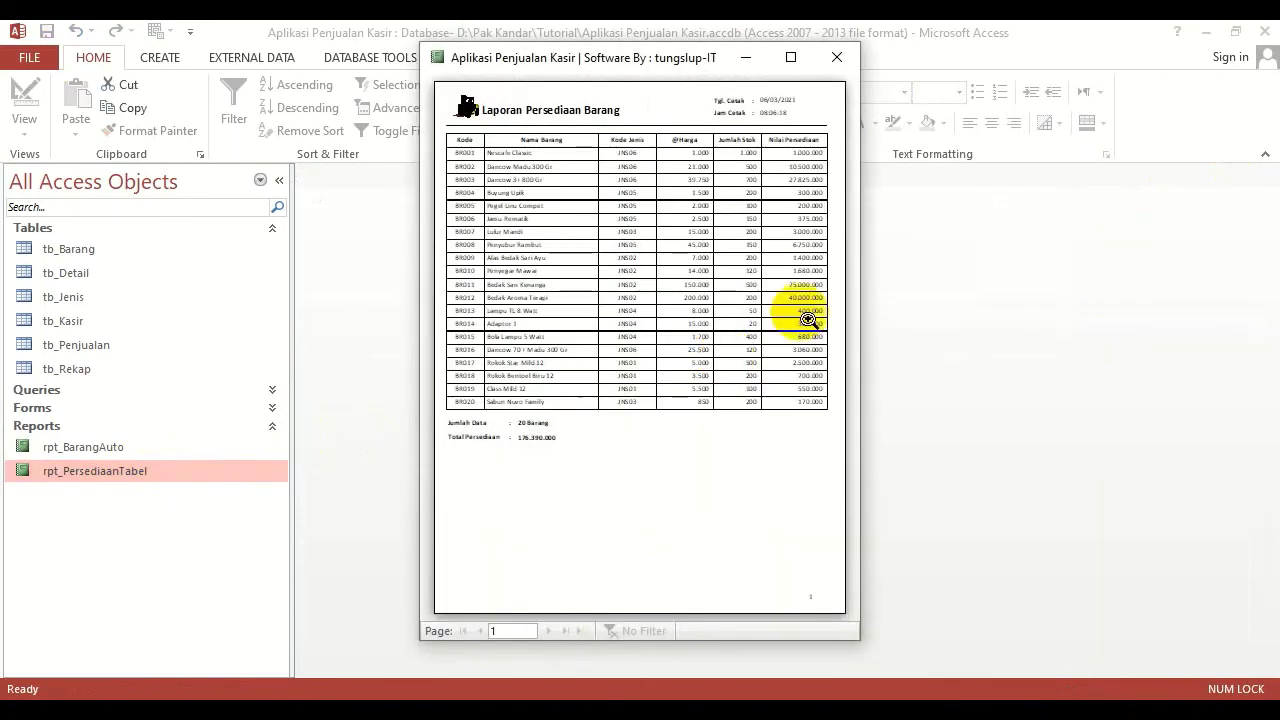
click(790, 57)
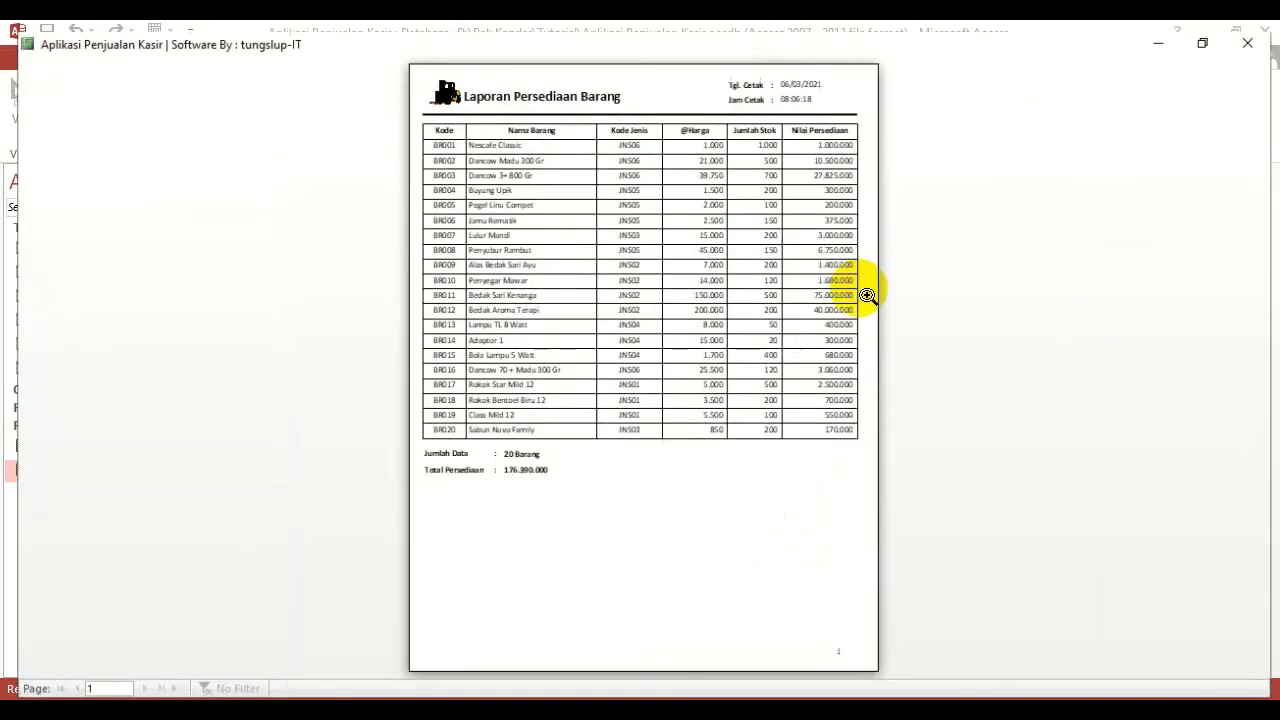
click(865, 617)
scroll(810, 525, down, 1)
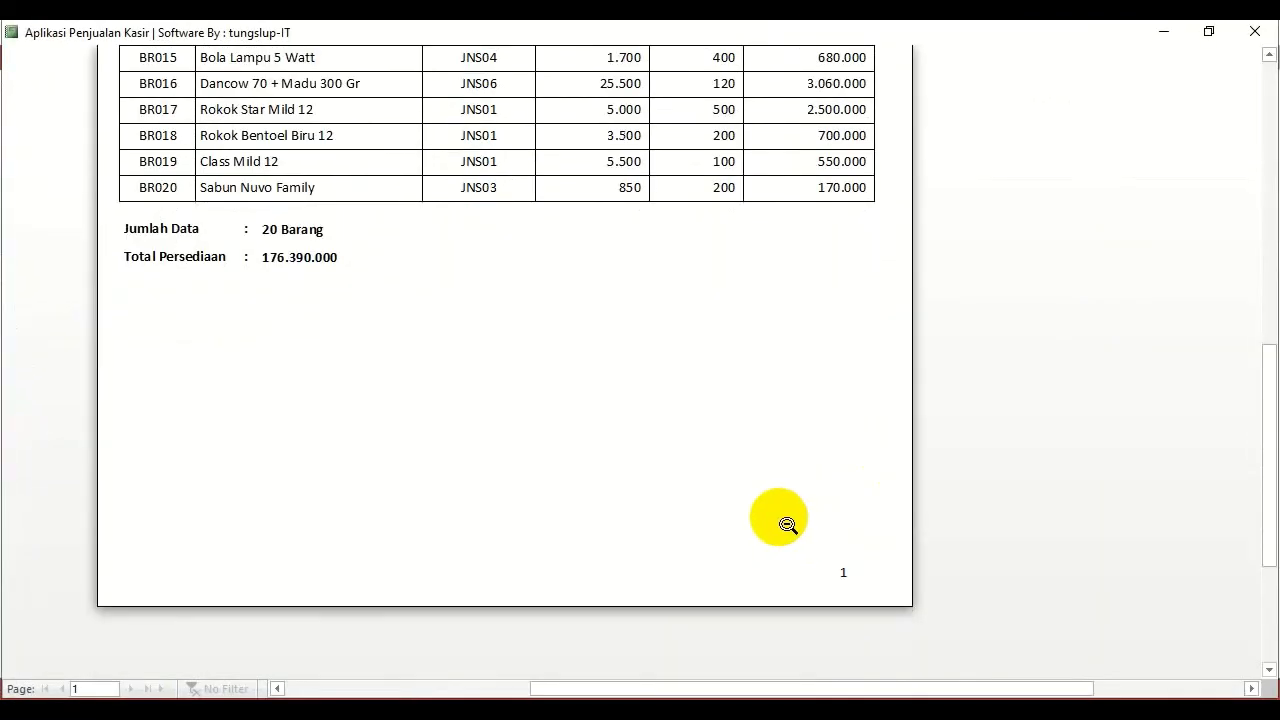
scroll(640, 420, up, 2)
click(591, 391)
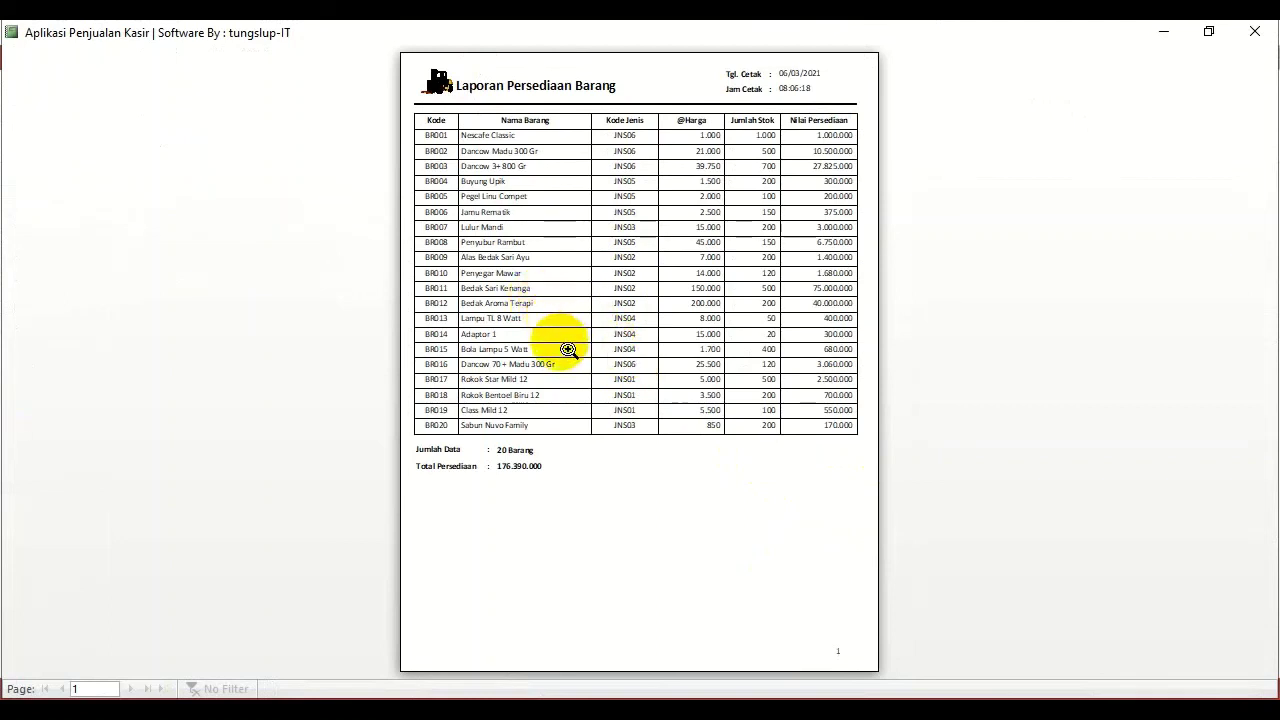
Set the report's bottom page margin to 10 mm in the page setup.
right_click(568, 268)
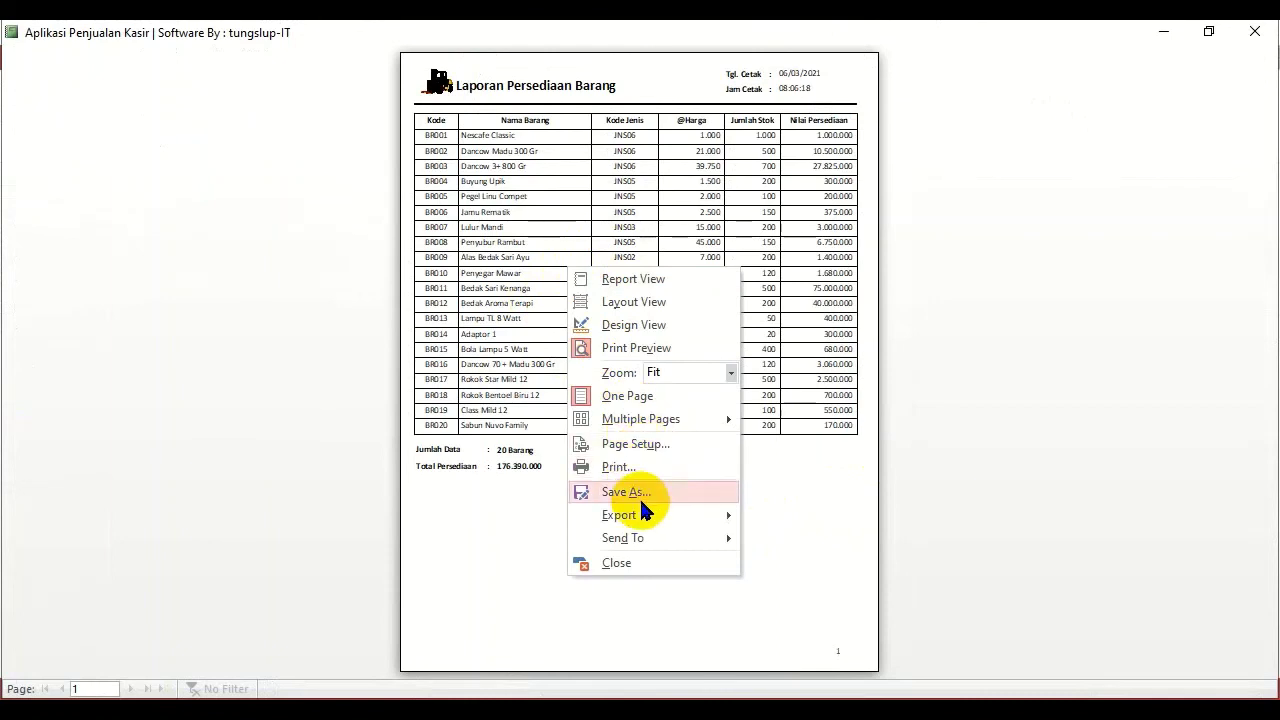
click(640, 443)
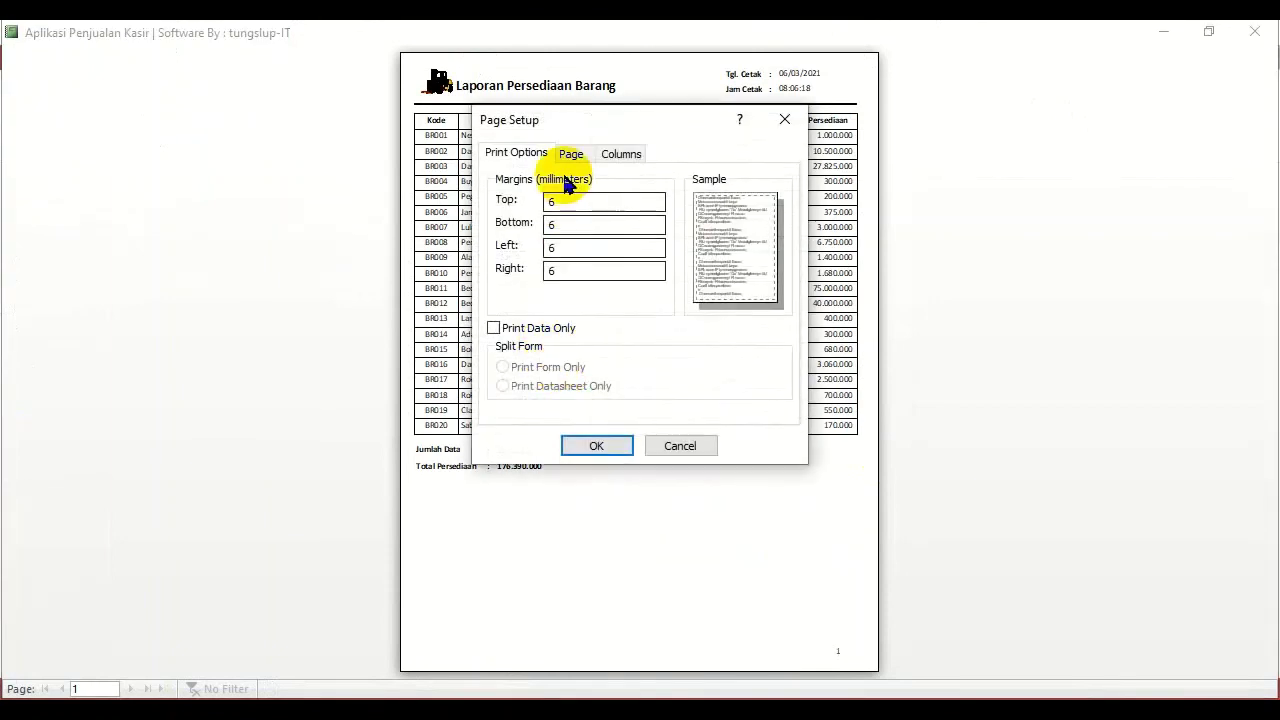
double_click(560, 224)
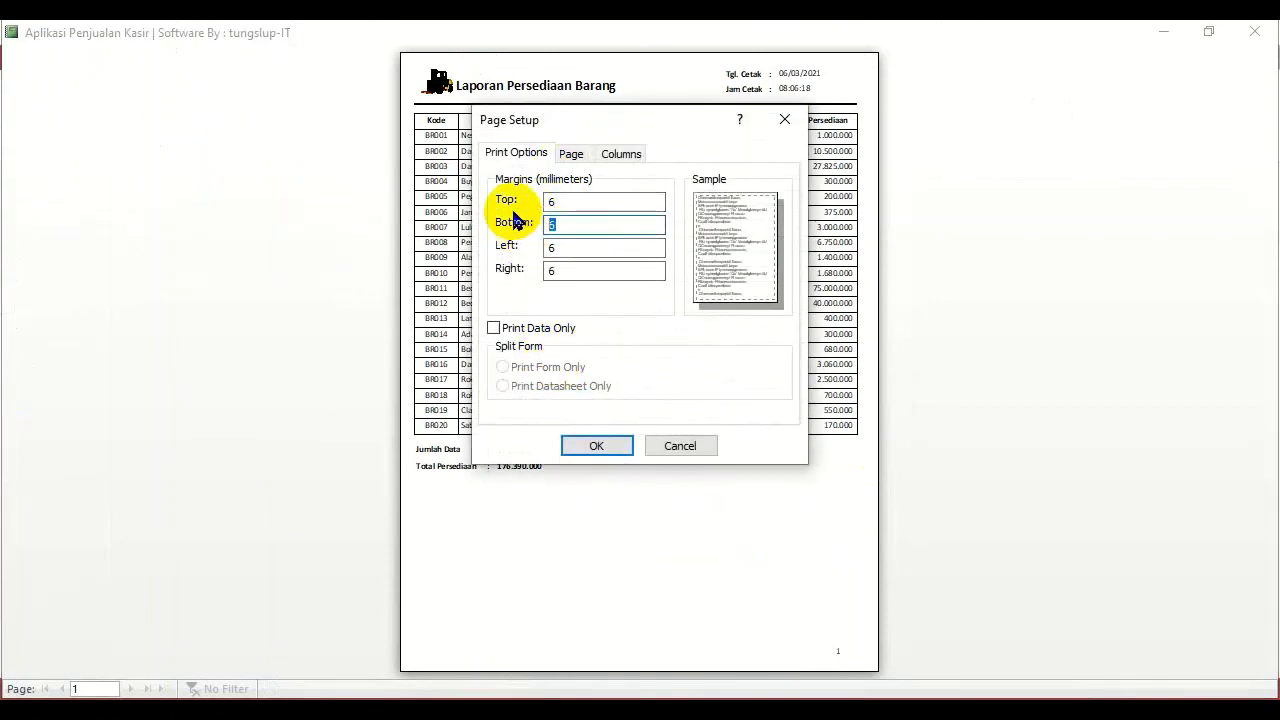
text(10)
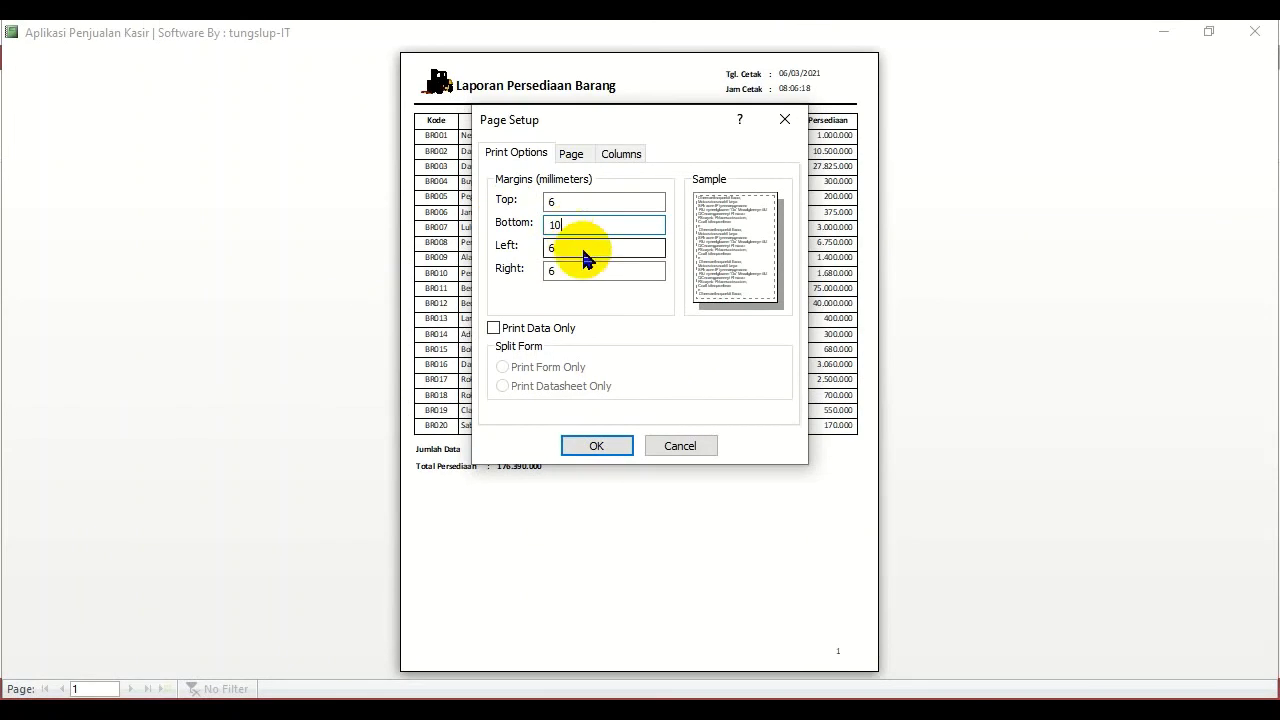
click(605, 446)
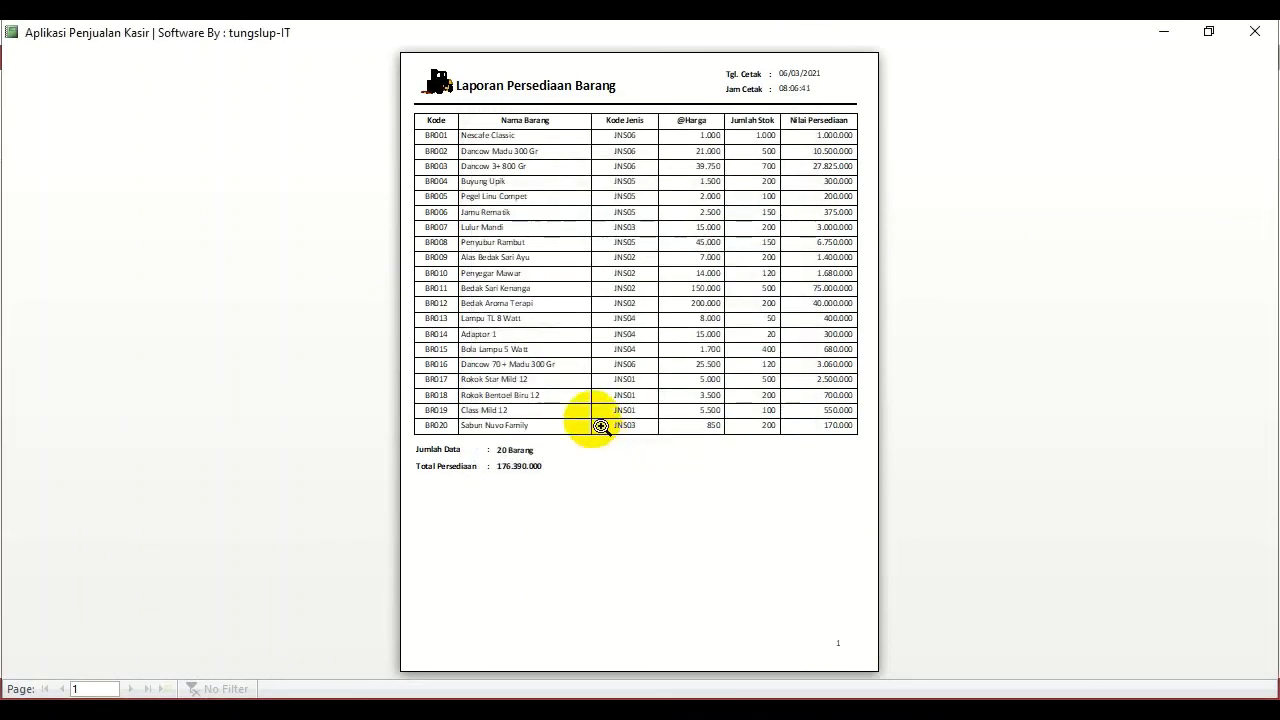